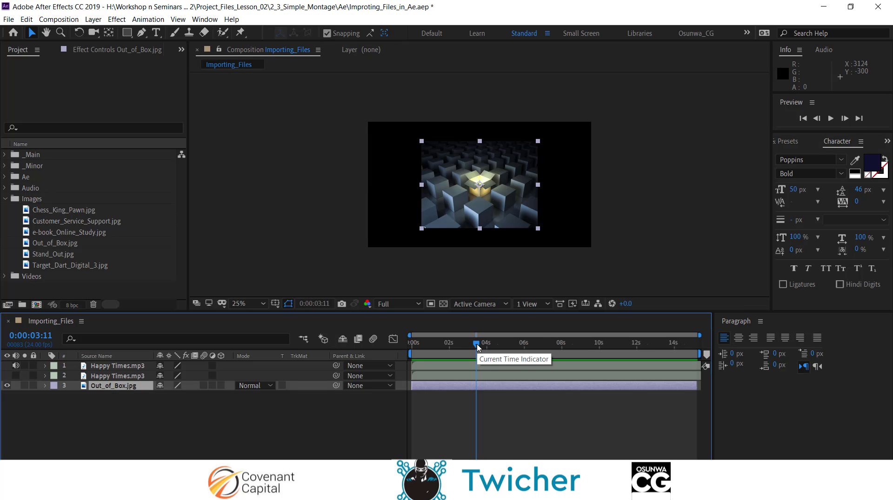
Step: Set the current time to 0:00:00:00 in the Importing_Files timeline and deselect the Out_of_Box.jpg layer
drag(478, 346, 416, 350)
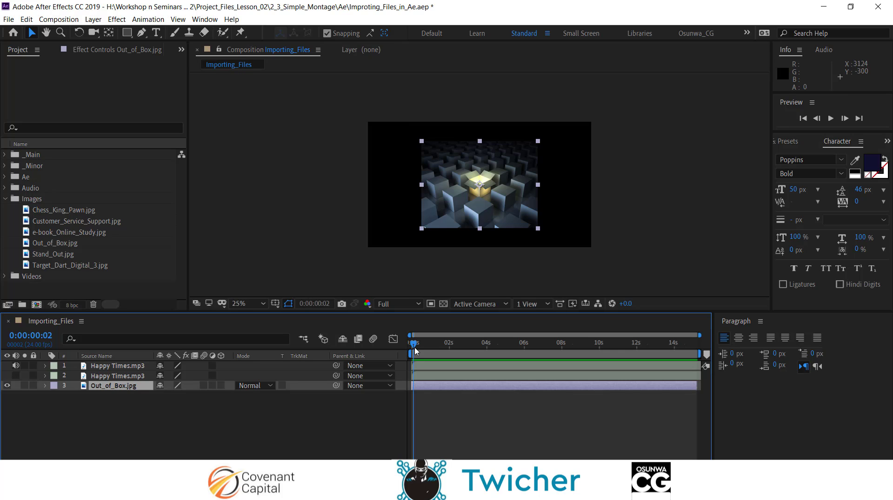
drag(415, 351, 411, 350)
mouse_move(413, 353)
mouse_down()
mouse_move(450, 353)
mouse_move(411, 354)
mouse_up()
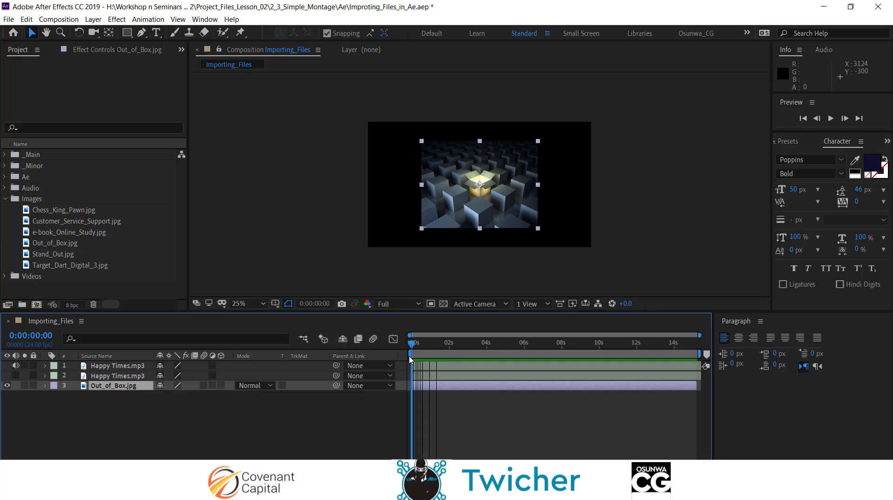
click(323, 410)
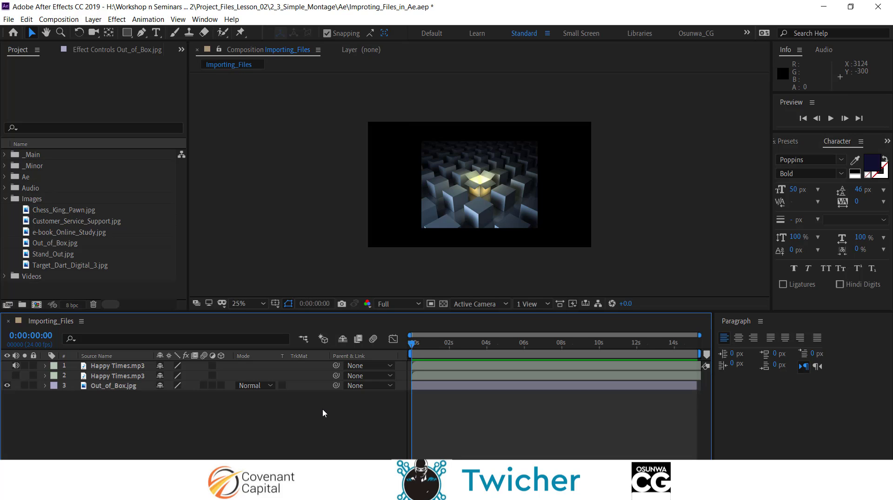
key(Return)
click(113, 366)
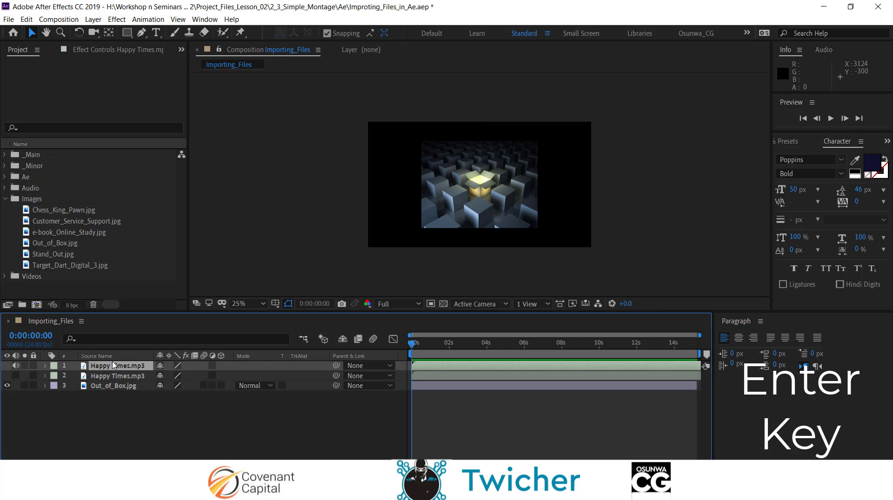
key(Return)
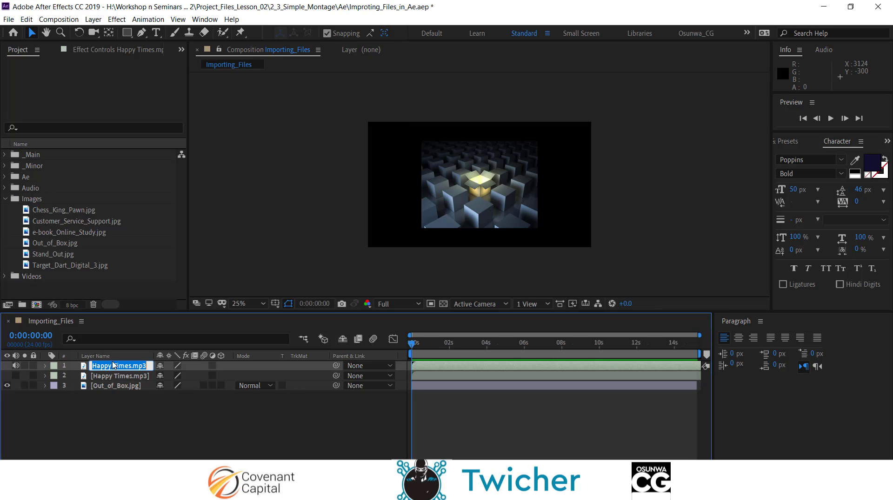
key(Return)
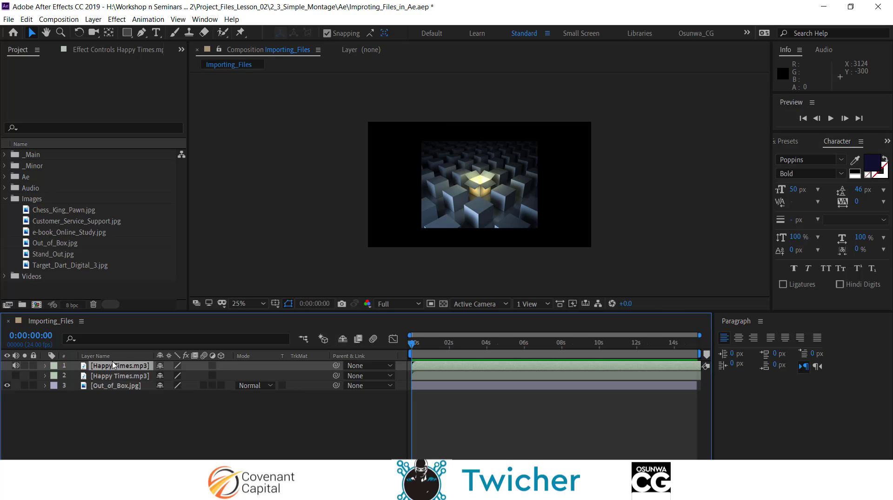
Step: Rename the Importing_Files composition to Simple_Montage in its composition settings
click(118, 409)
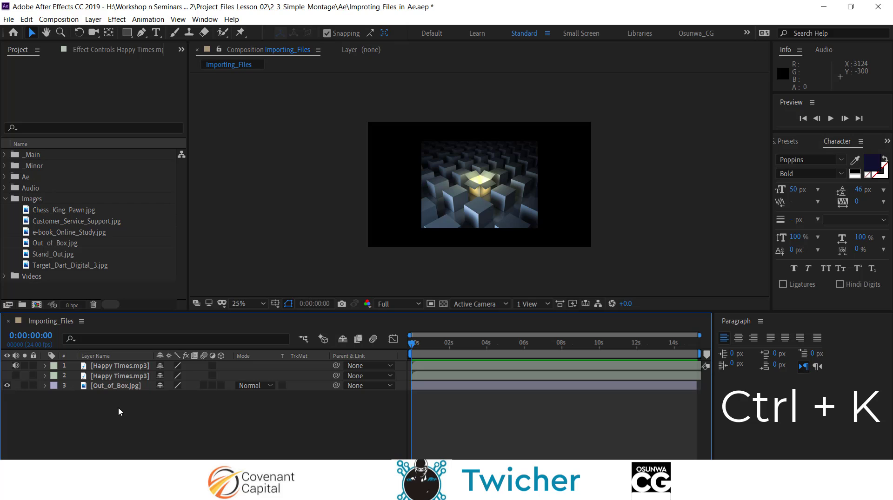
key(ctrl+k)
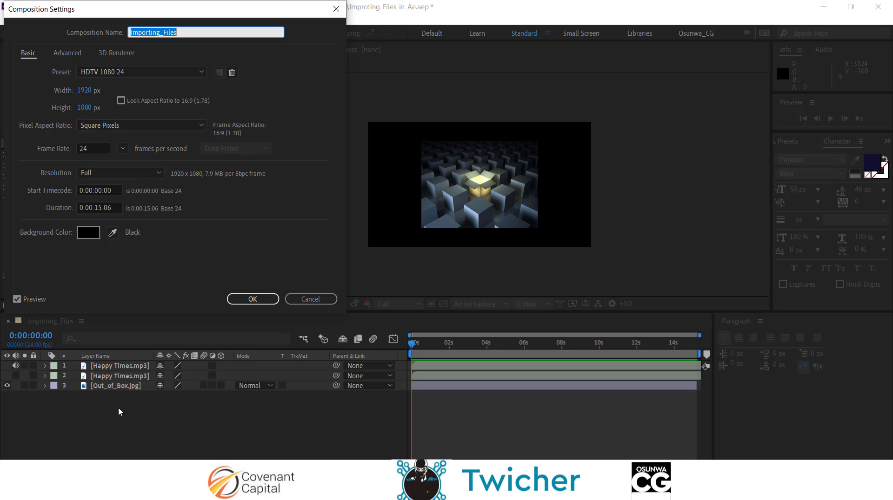
text(Simple_Montage)
key(Return)
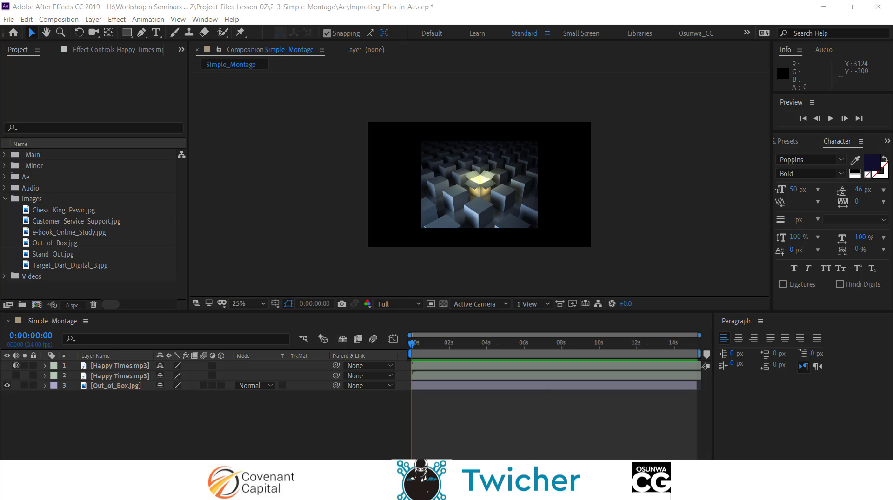
Step: Switch to Script_02_Outstanding.doc in WPS Office and move its window clear of the composition workspace
click(372, 492)
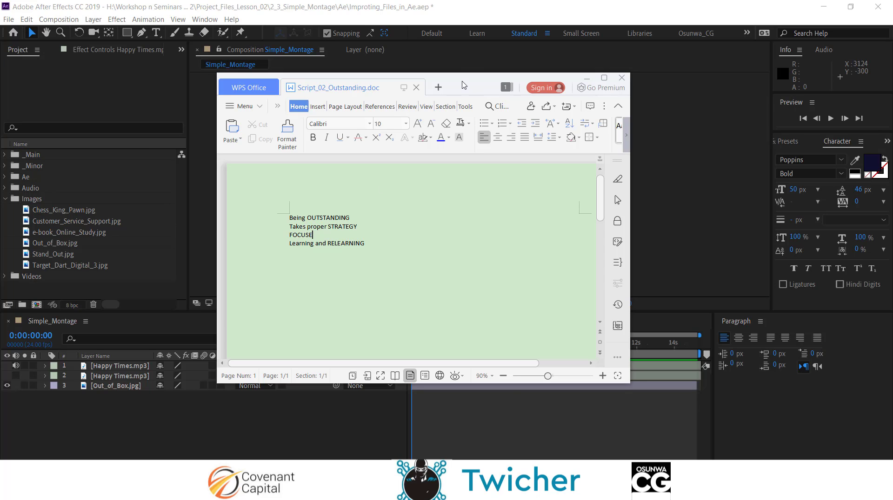
drag(464, 87, 892, 409)
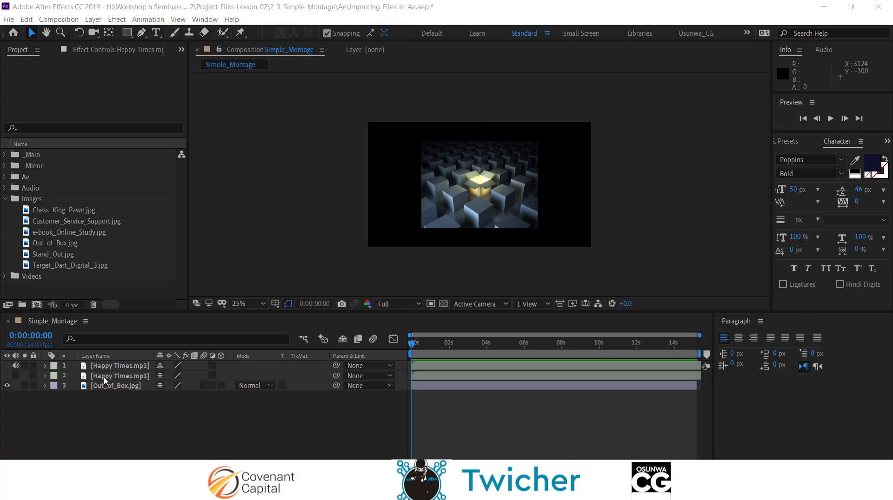
Step: Preview the files in the Images folder one after another, from Chess_King_Pawn.jpg to Target_Dart_Digital_3.jpg
click(59, 210)
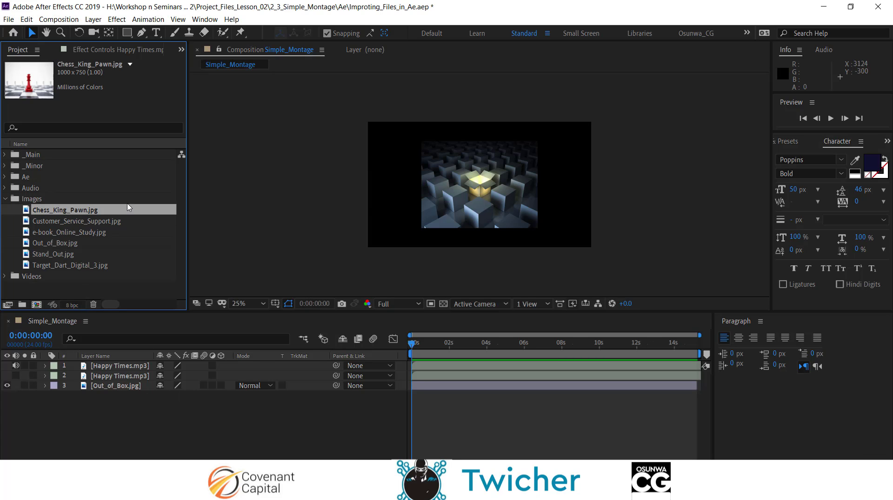
click(64, 224)
click(65, 232)
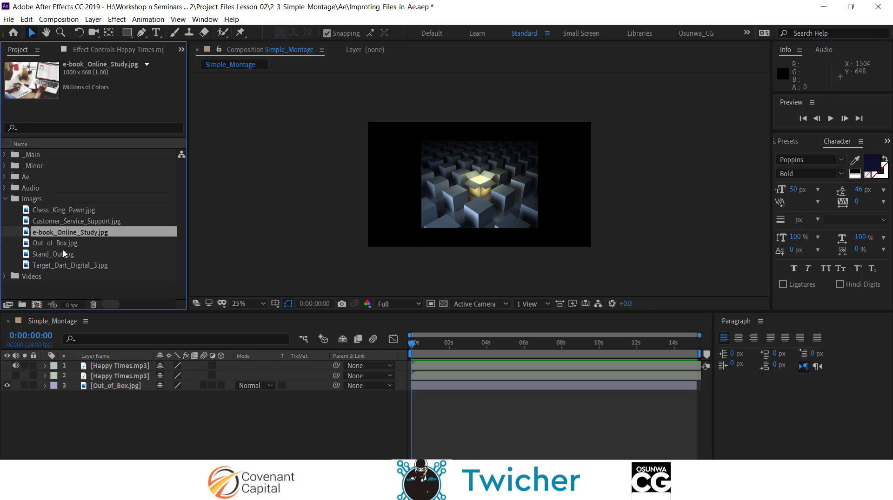
click(64, 254)
click(65, 265)
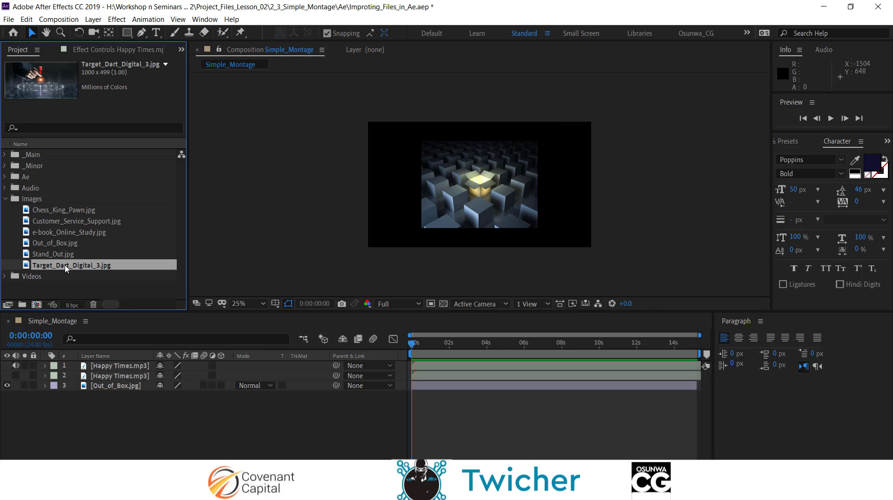
Step: Open Target_Dart_Digital_3.jpg in the footage viewer and examine it at 50% magnification
double_click(66, 267)
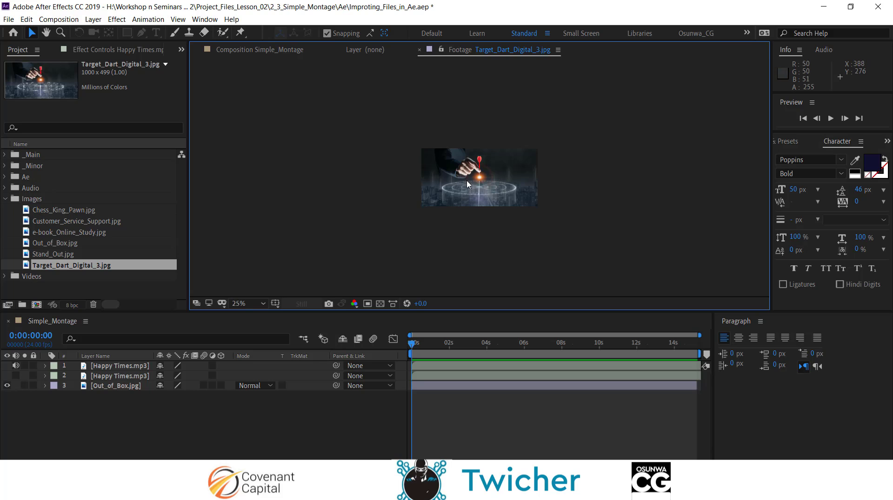
scroll(468, 182, up, 4)
scroll(468, 182, down, 3)
scroll(468, 182, up, 1)
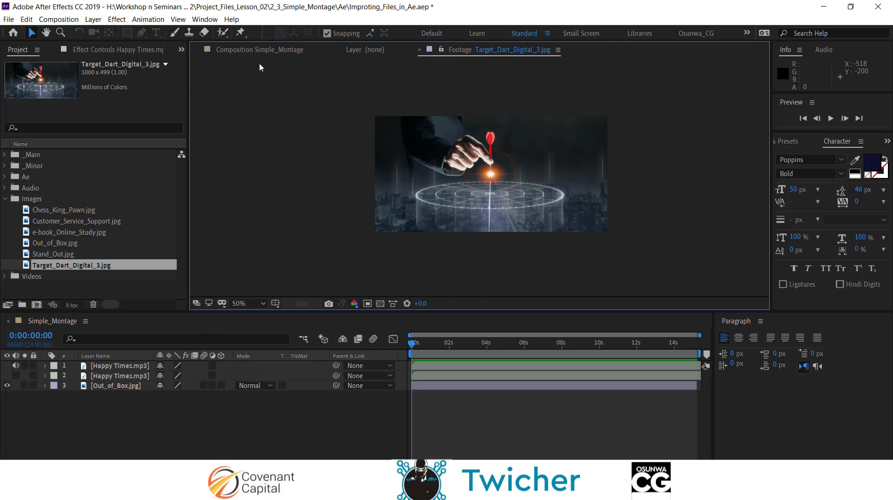
click(84, 268)
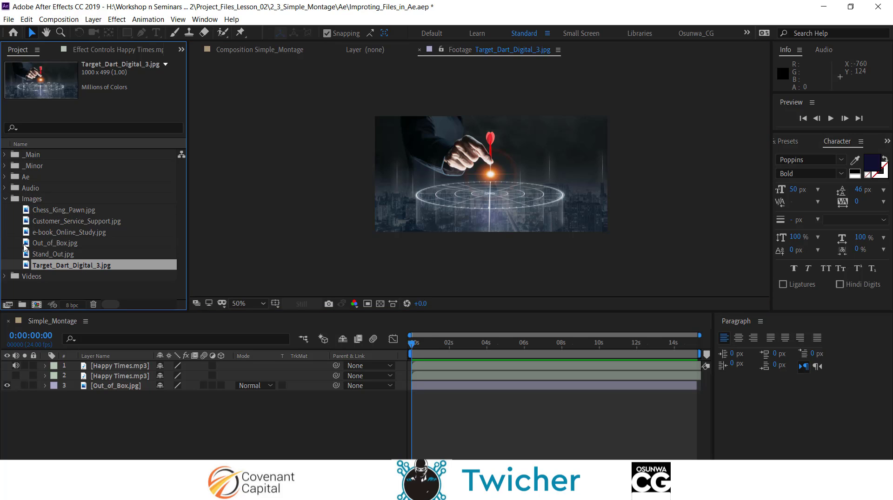
double_click(60, 268)
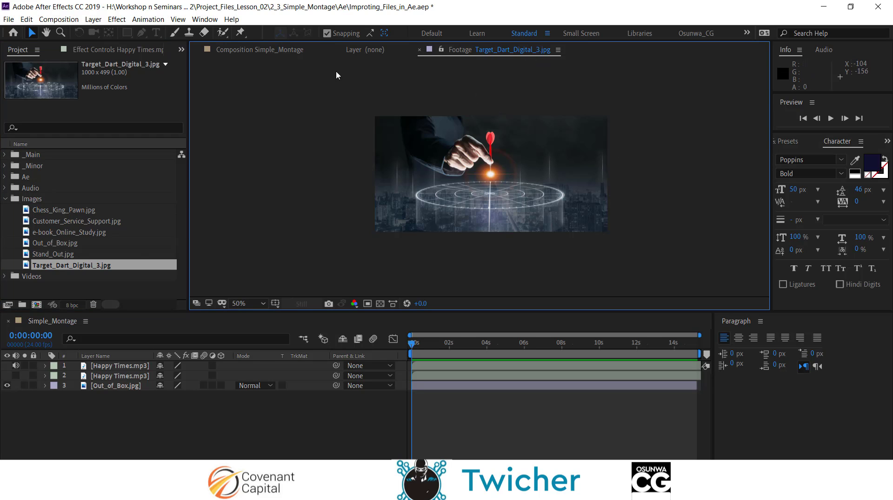
Step: Return to the Simple_Montage composition view and set the current time to 0:00:00:00
click(278, 50)
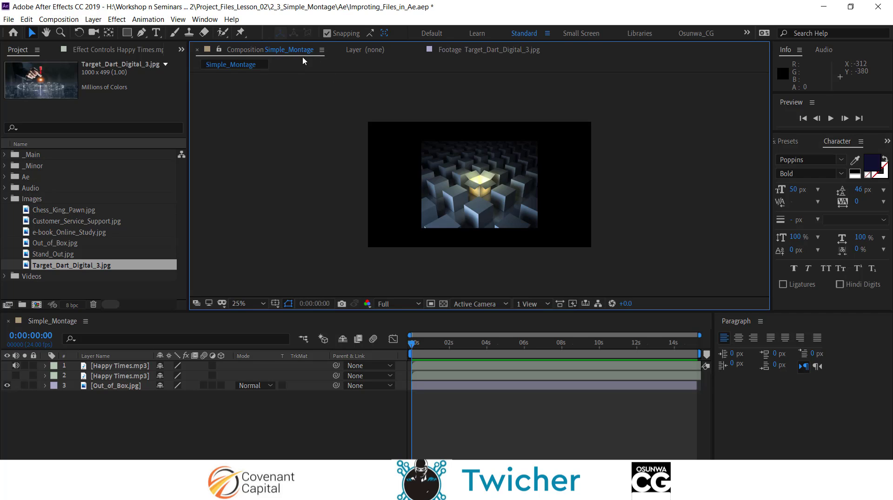
click(416, 353)
drag(415, 353, 410, 353)
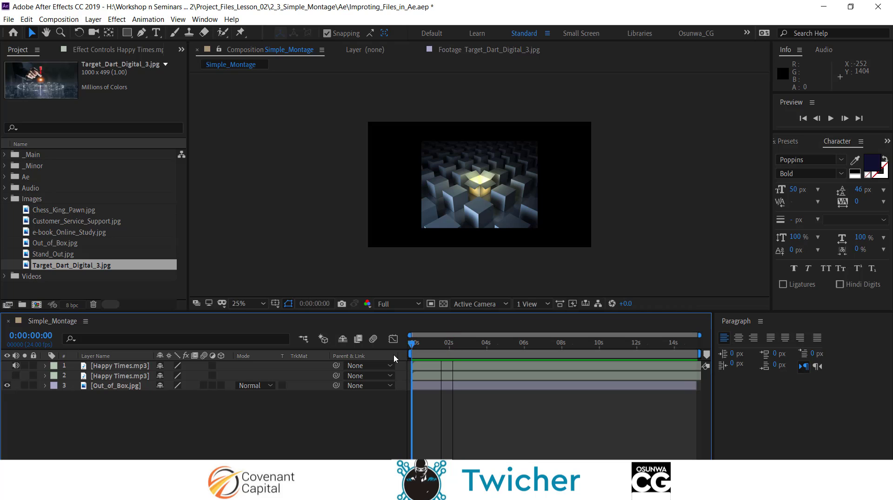
click(164, 387)
click(165, 395)
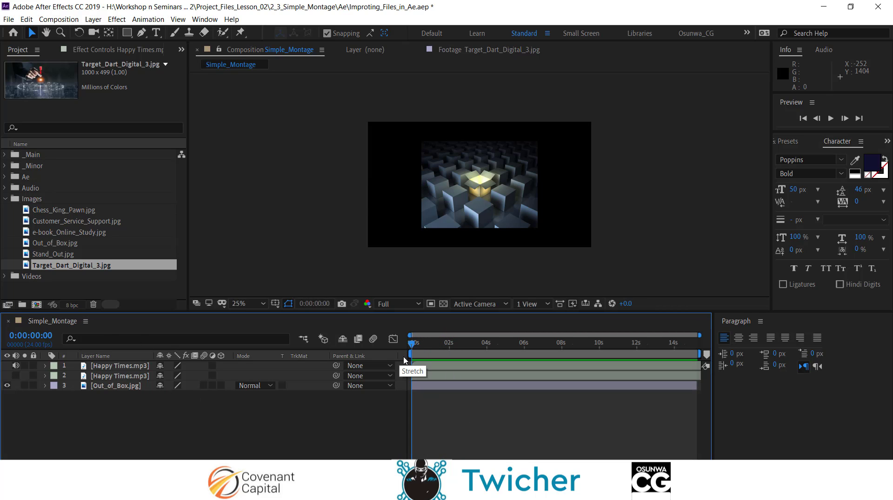
Step: Delete the lower, muted Happy Times.mp3 layer from the Simple_Montage timeline
click(495, 217)
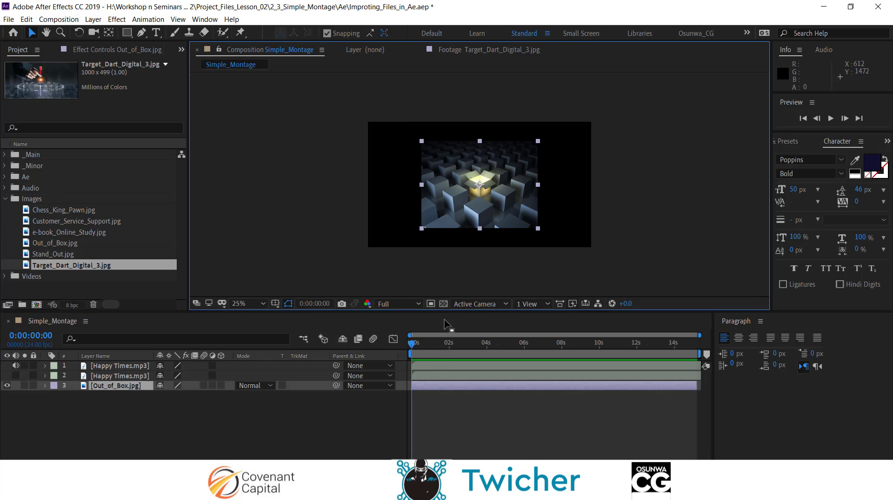
click(126, 386)
click(125, 379)
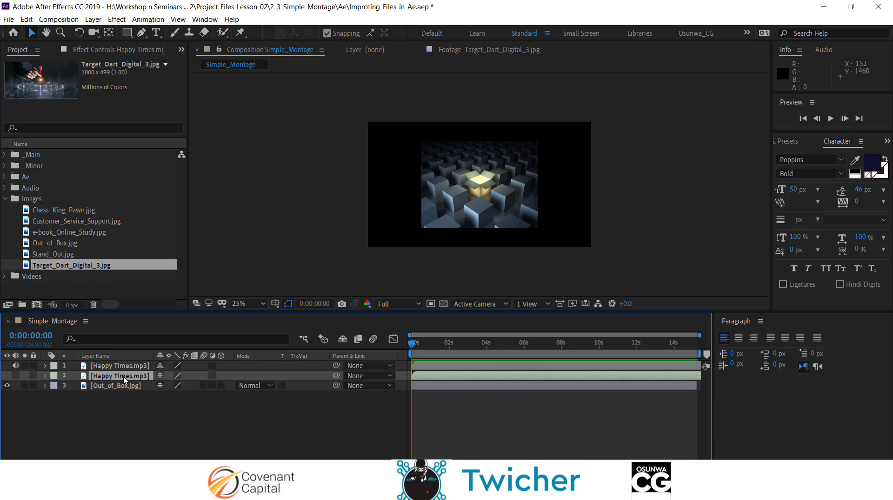
key(Delete)
Step: Play back the first seconds of Simple_Montage with the Happy Times.mp3 music and return the current time to the start
click(124, 367)
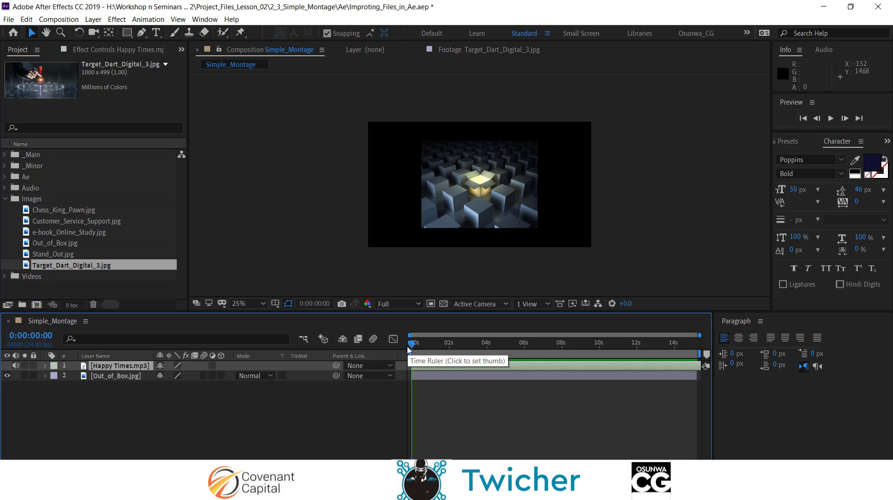
key(space)
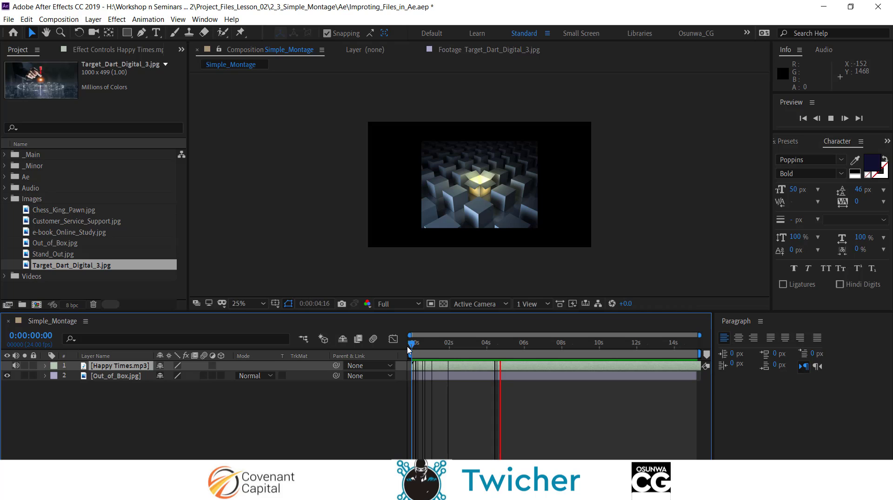
key(space)
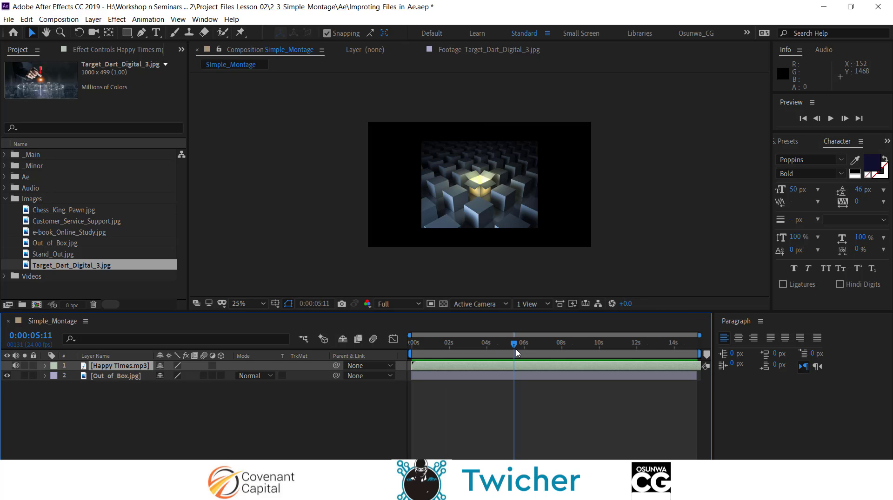
drag(514, 345, 390, 368)
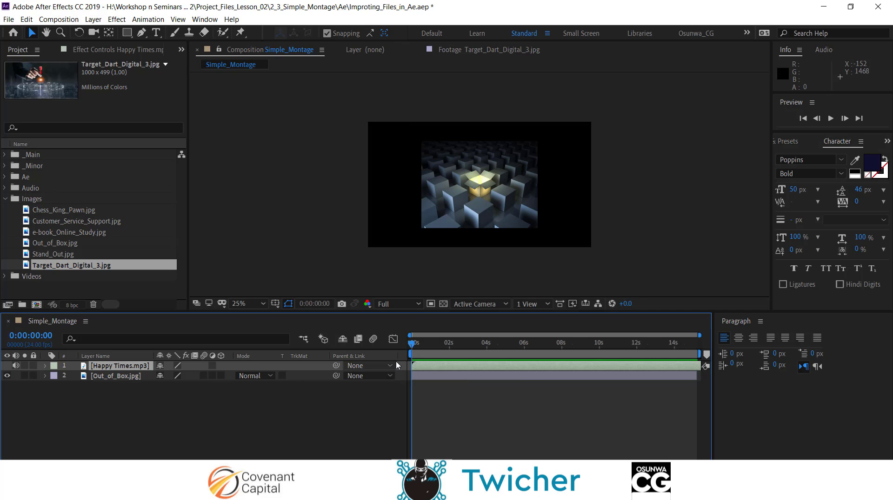
Step: Reveal the Scale property of the Out_of_Box.jpg layer and enlarge the image proportionally to about 217.3% to fill the frame
click(467, 207)
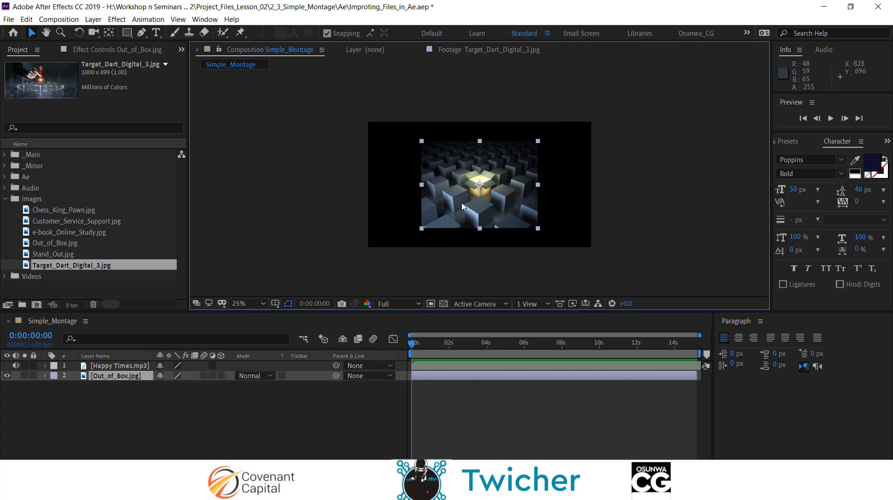
click(130, 378)
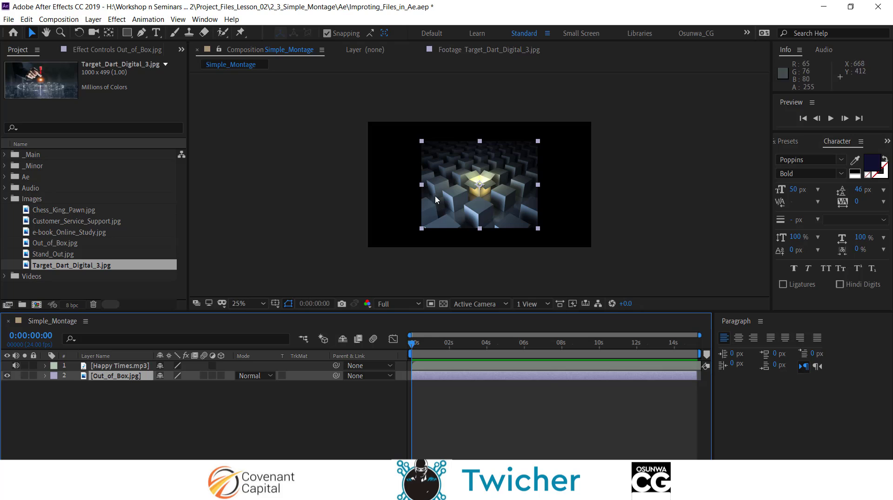
key(s)
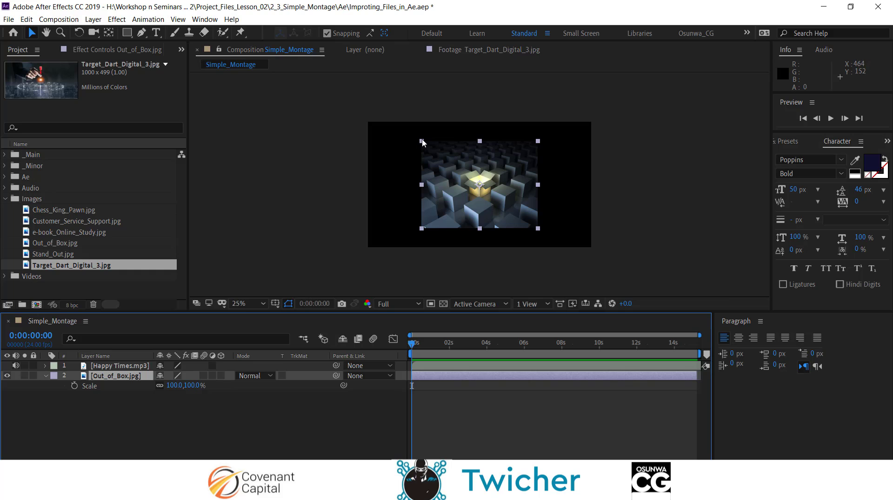
drag(422, 141, 238, 91)
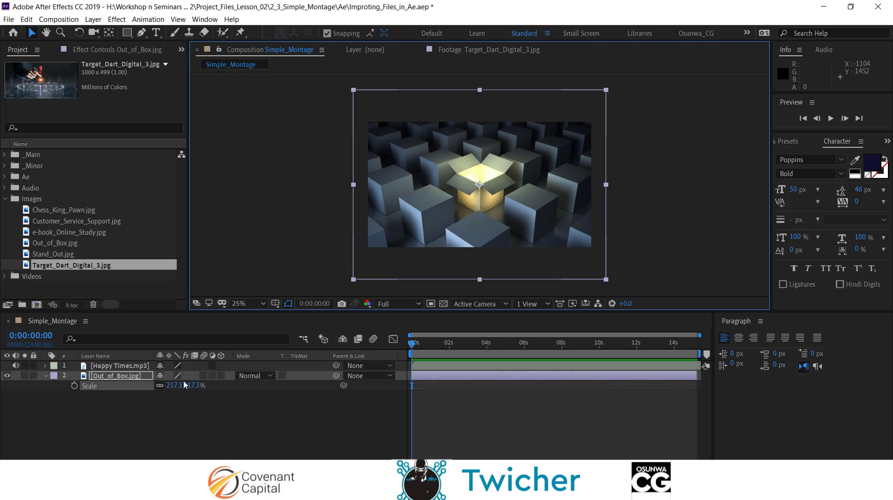
click(129, 377)
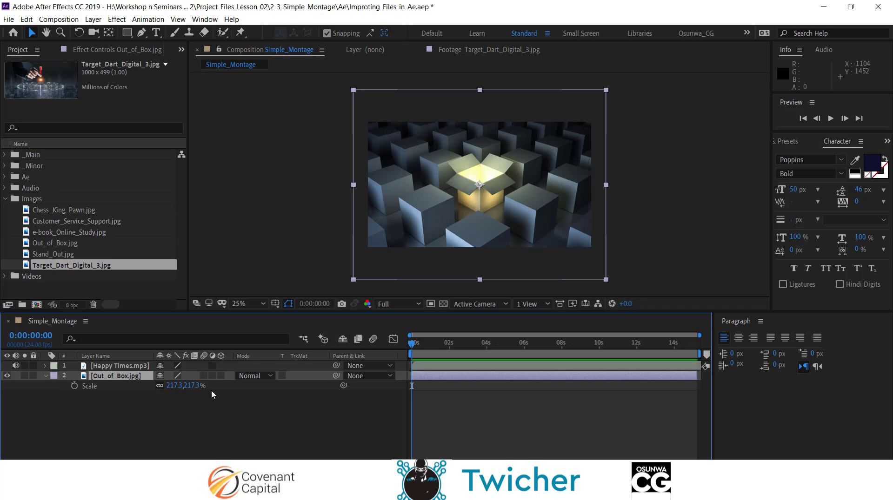
click(303, 434)
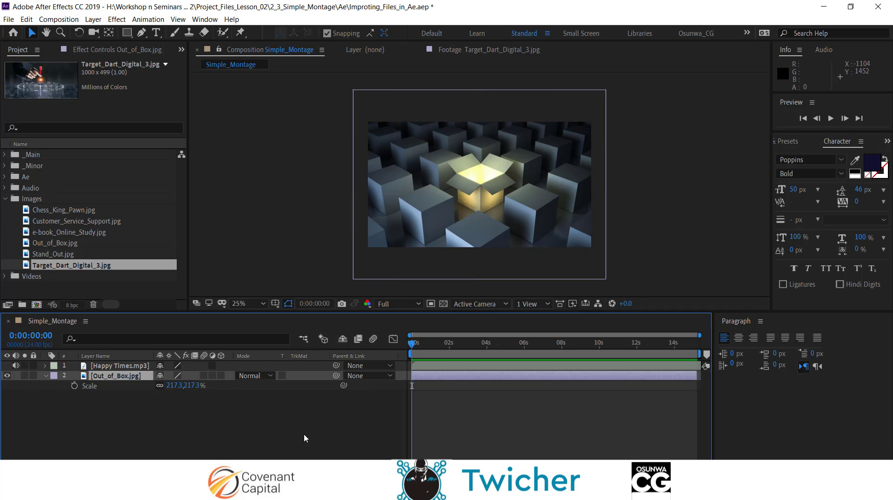
click(507, 197)
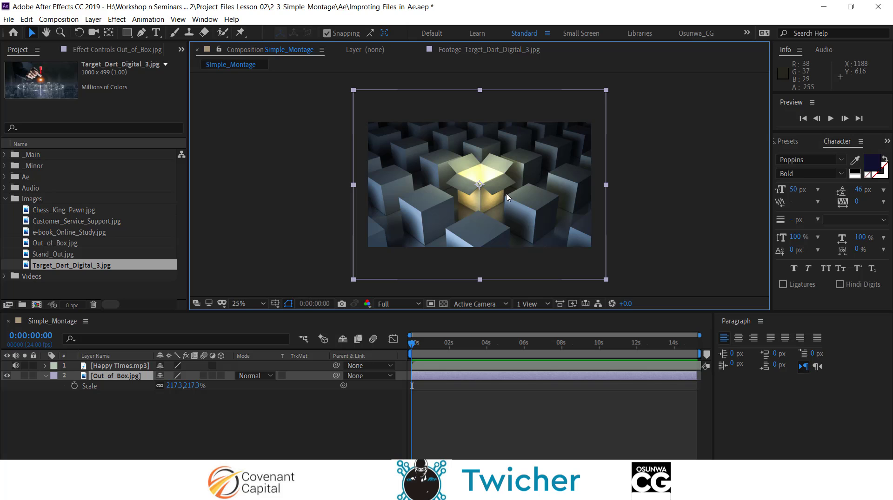
Step: Copy the line "Being OUTSTANDING" from Script_02_Outstanding.doc in WPS Office and switch back to After Effects
key(alt+Tab)
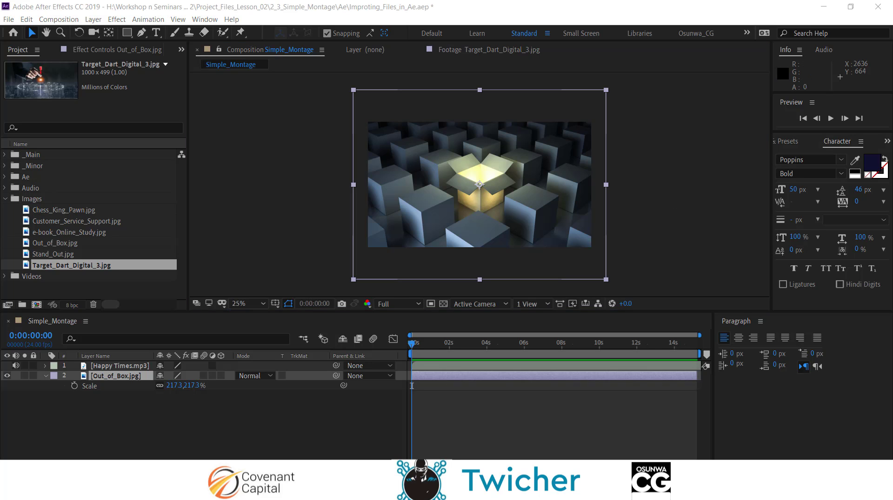
drag(743, 339, 385, 167)
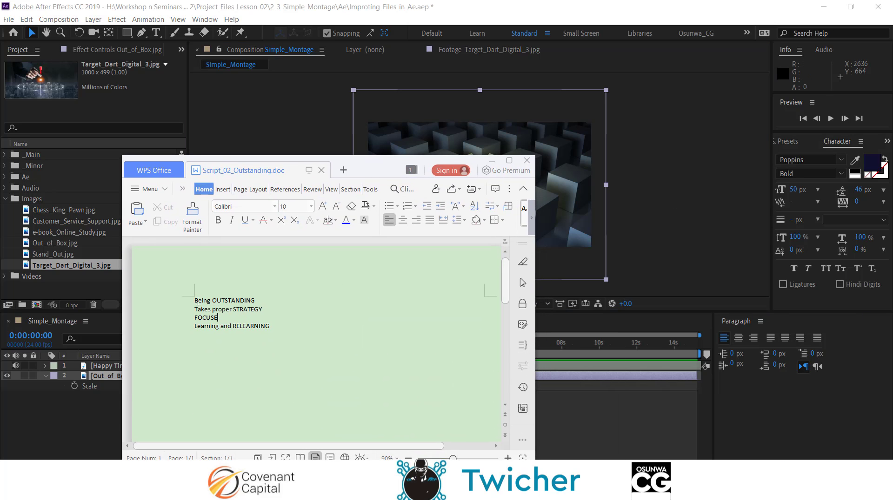
drag(195, 301, 270, 293)
key(ctrl+c)
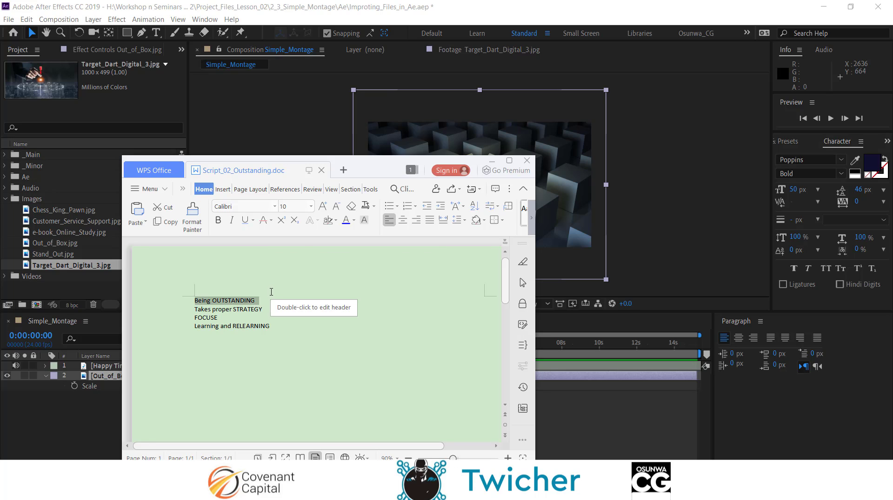
click(365, 4)
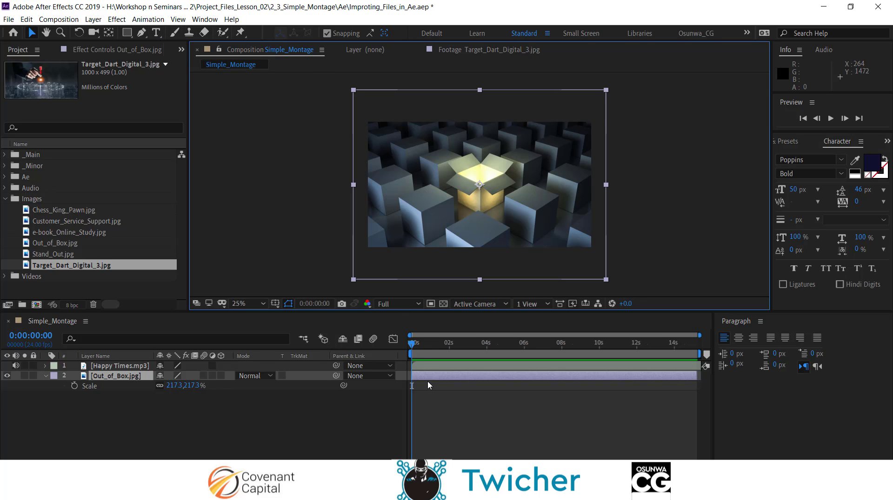
Step: Create a text layer over the glowing box and paste the copied line "Being OUTSTANDING" into it
key(ctrl+t)
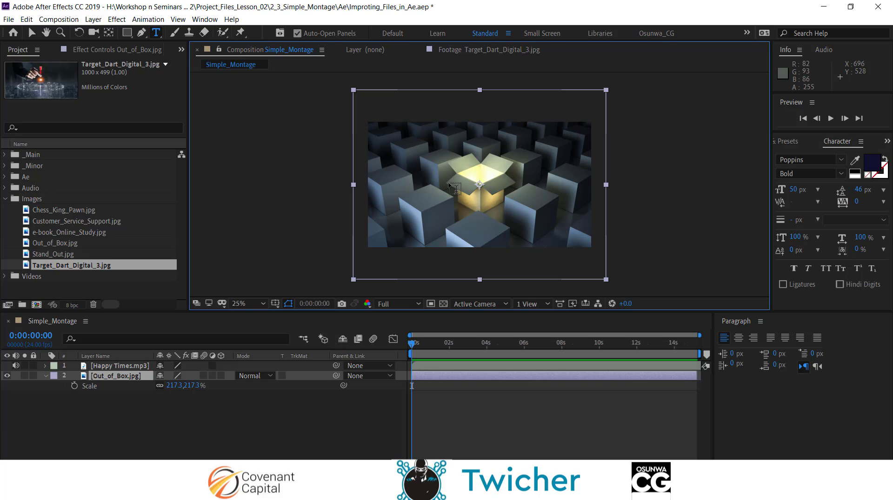
click(450, 185)
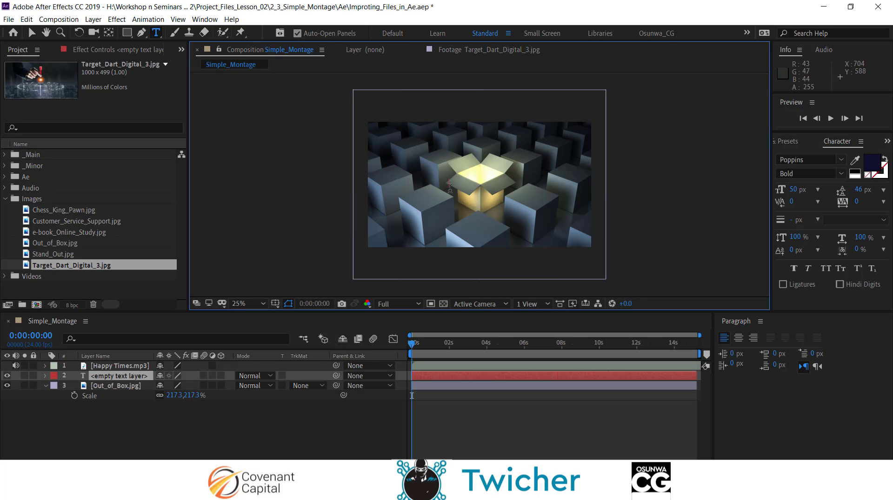
key(ctrl+v)
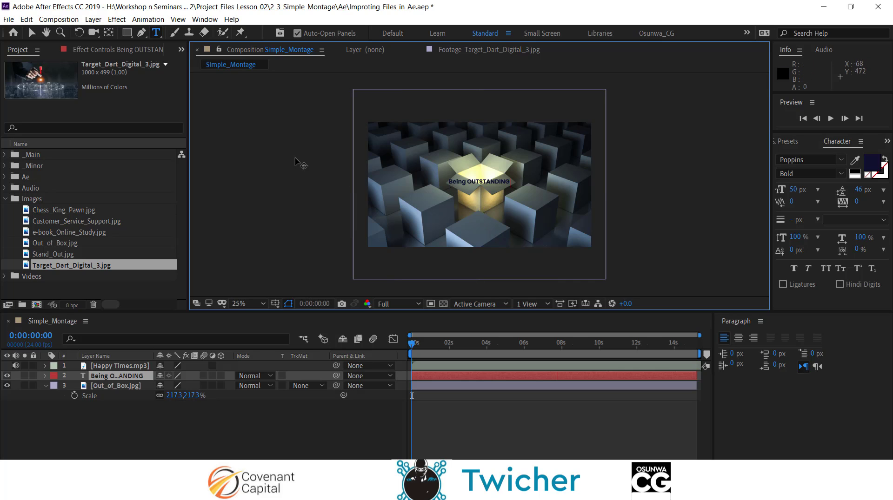
click(31, 32)
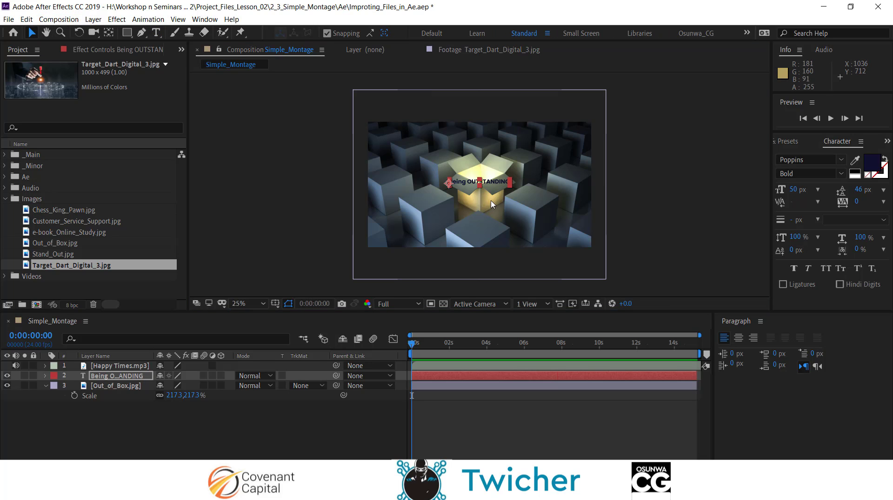
Step: Reveal the Scale property of the "Being OUTSTANDING" text layer in the timeline
scroll(492, 205, up, 2)
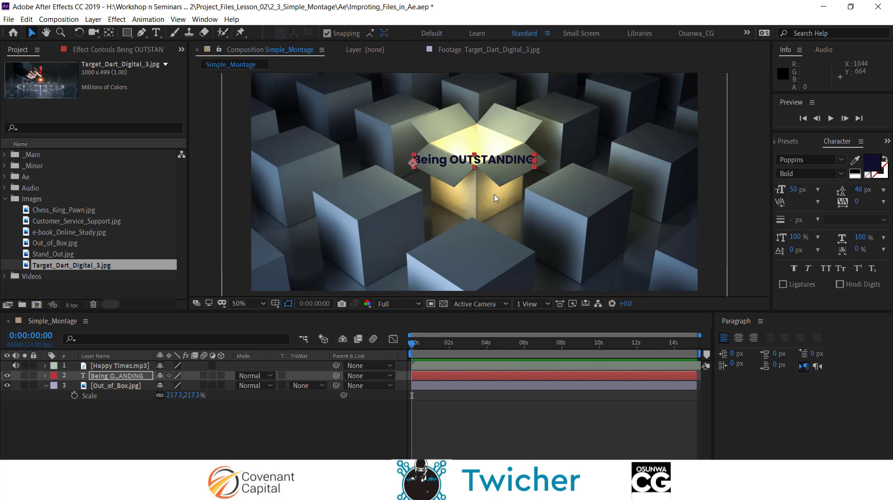
scroll(496, 199, down, 4)
scroll(496, 199, up, 2)
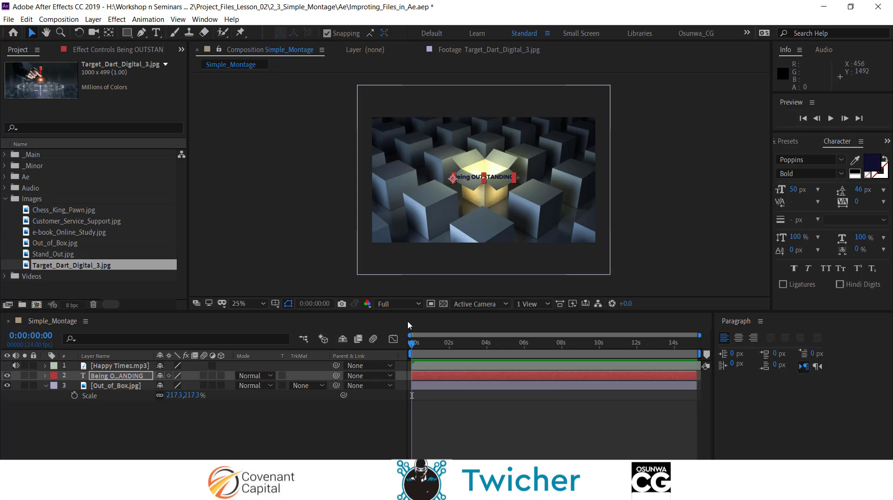
click(129, 379)
key(s)
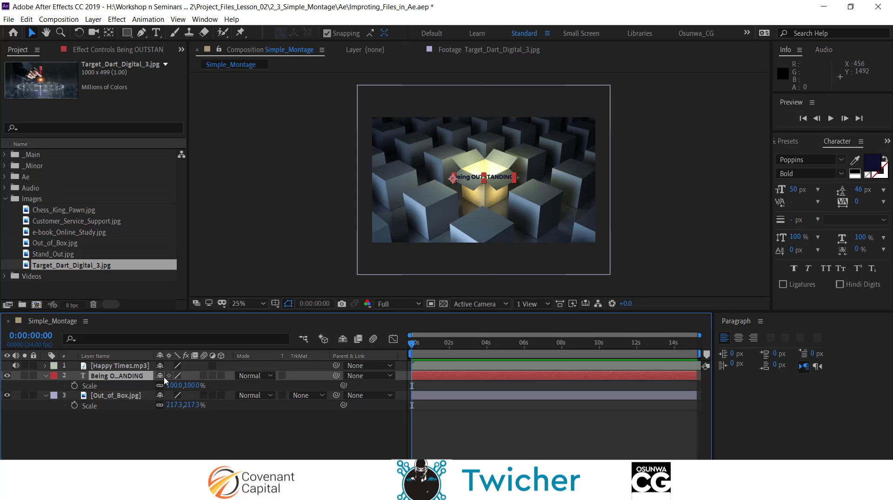
Step: Increase the font size of the "Being OUTSTANDING" text to 98 px and move it to just below the glowing box
drag(771, 162, 663, 182)
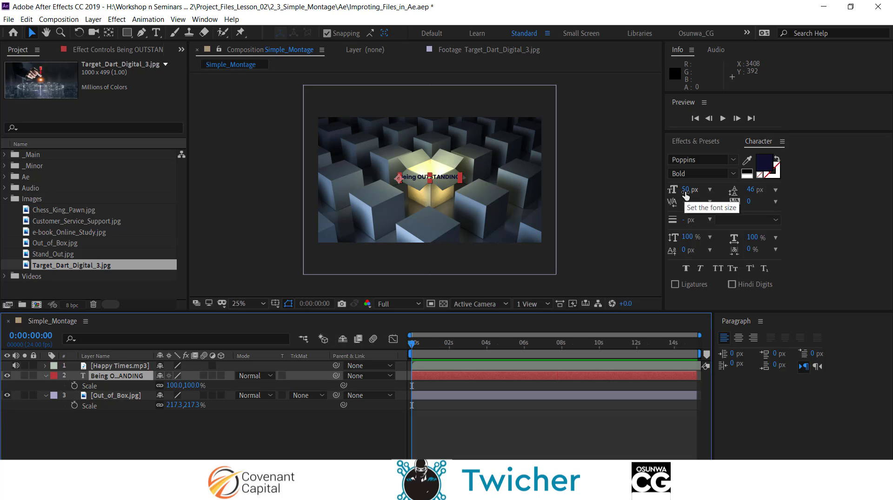
drag(685, 195, 710, 188)
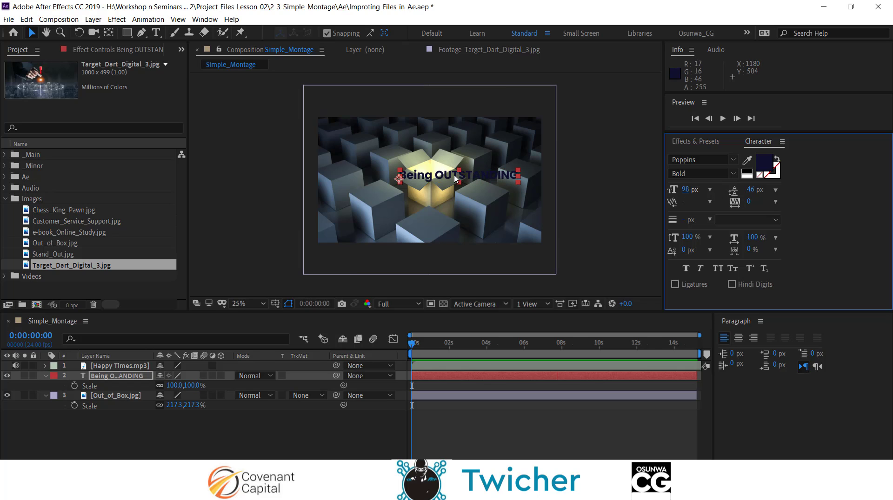
drag(451, 178, 422, 210)
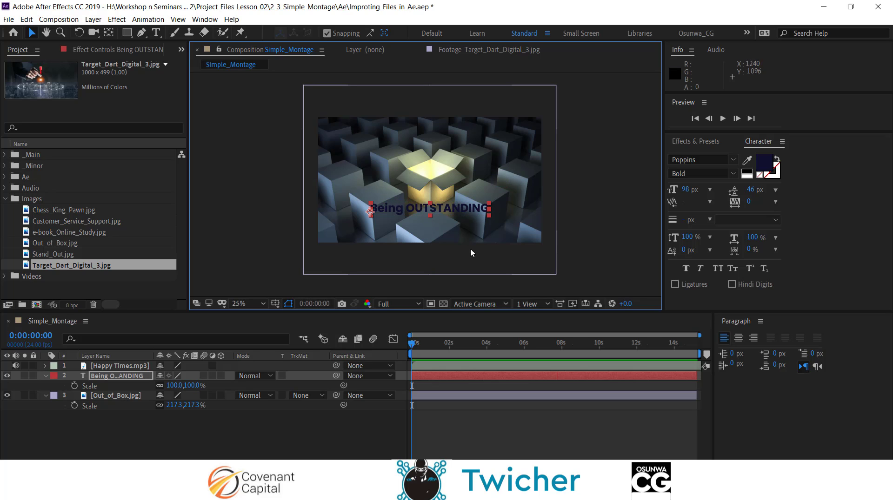
Step: Change the fill colour of the "Being OUTSTANDING" text to white (FFFFFF)
click(766, 167)
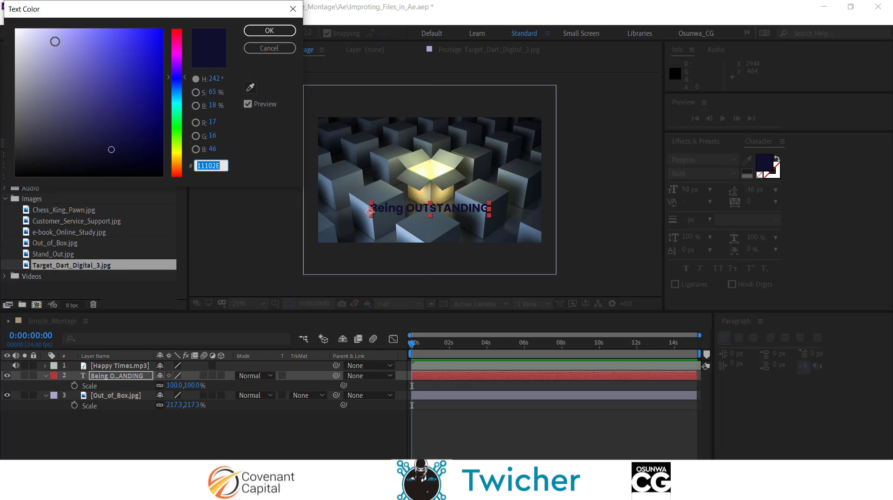
drag(28, 38, 1, 21)
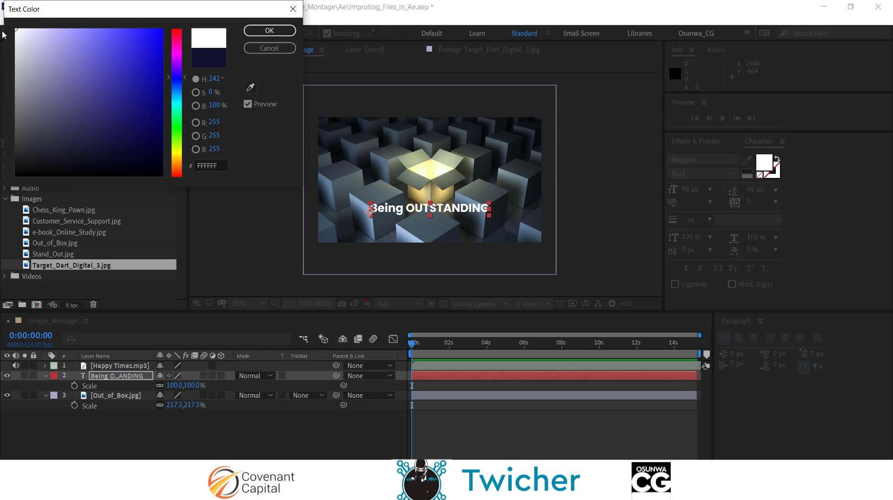
drag(19, 33, 9, 27)
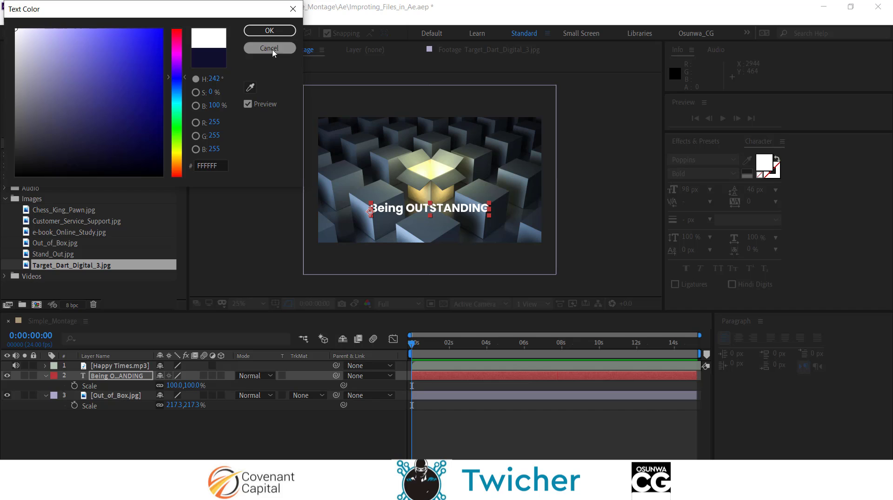
click(269, 30)
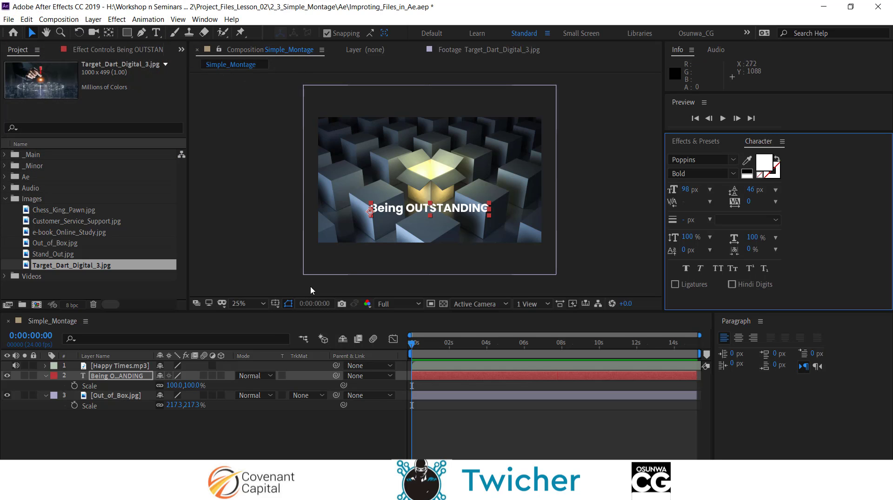
Step: Duplicate the "Being OUTSTANDING" text layer and move the copy straight down about 160 px below the original
click(161, 358)
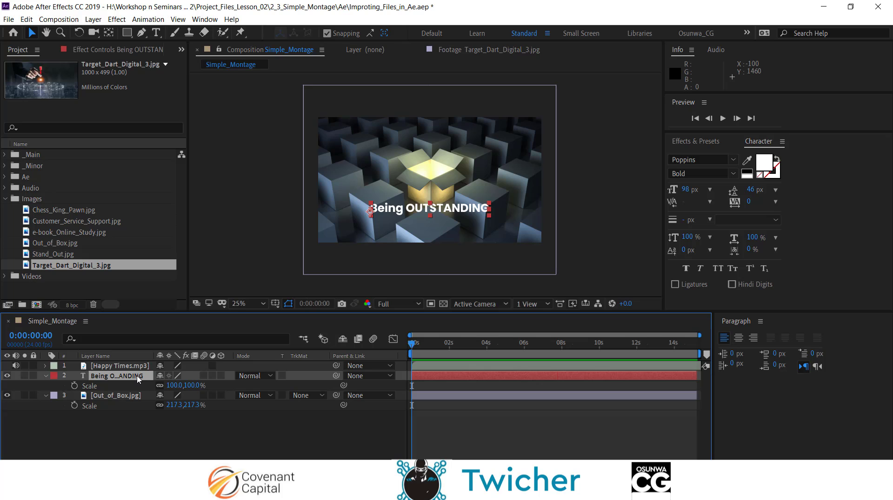
key(ctrl+d)
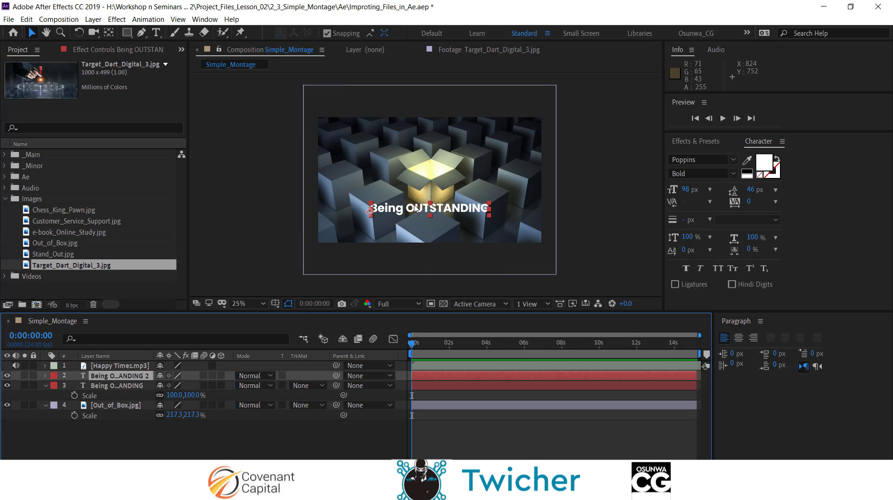
key(shift+Down)
key(shift+Down)
key(shift+Down)
key(shift+Down)
key(shift+Down)
key(shift+Down)
key(shift+Down)
key(shift+Down)
key(shift+Down)
key(shift+Down)
key(shift+Down)
key(shift+Down)
key(shift+Down)
key(shift+Down)
key(shift+Down)
key(shift+Down)
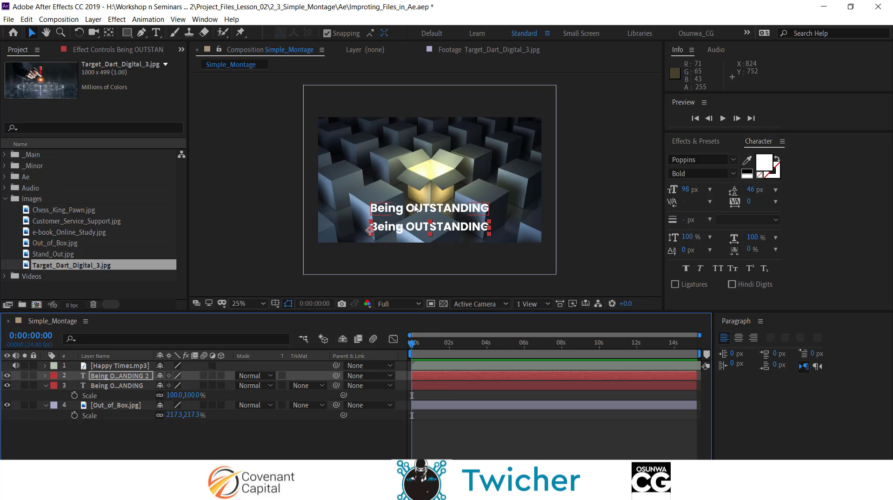
Step: Remove the word "Being" from the lower text copy so that it reads only "OUTSTANDING"
click(156, 32)
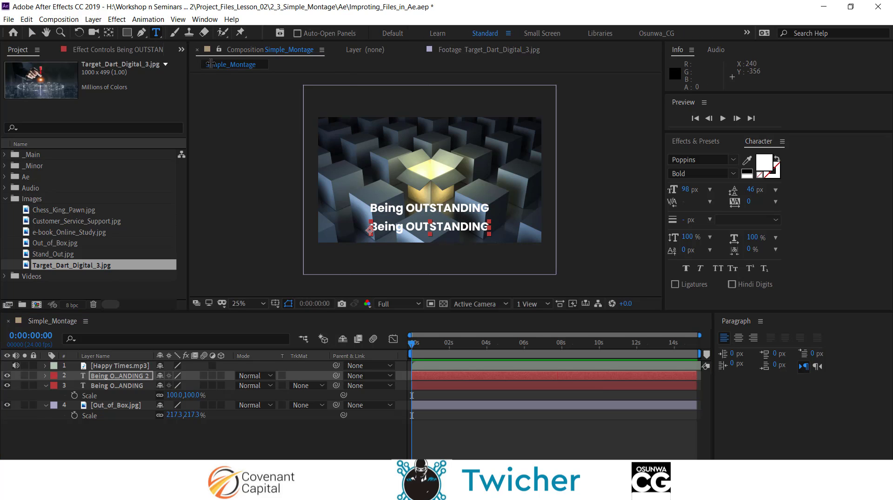
drag(406, 228, 315, 236)
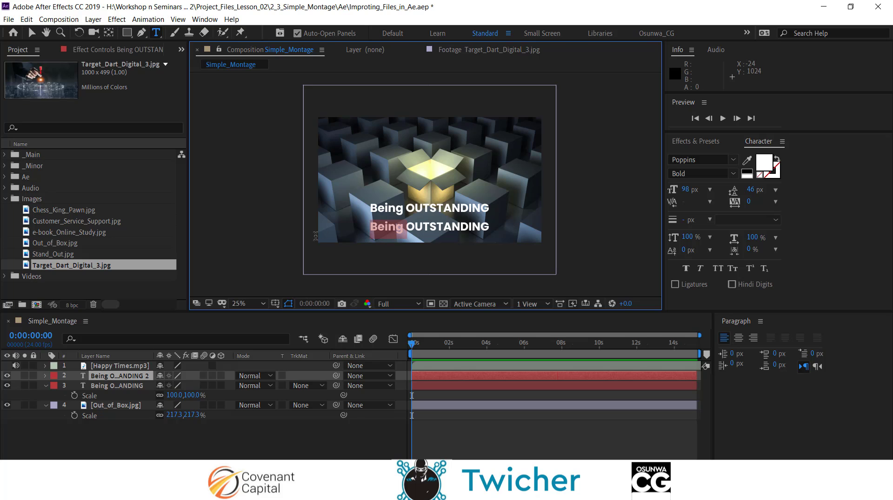
key(BackSpace)
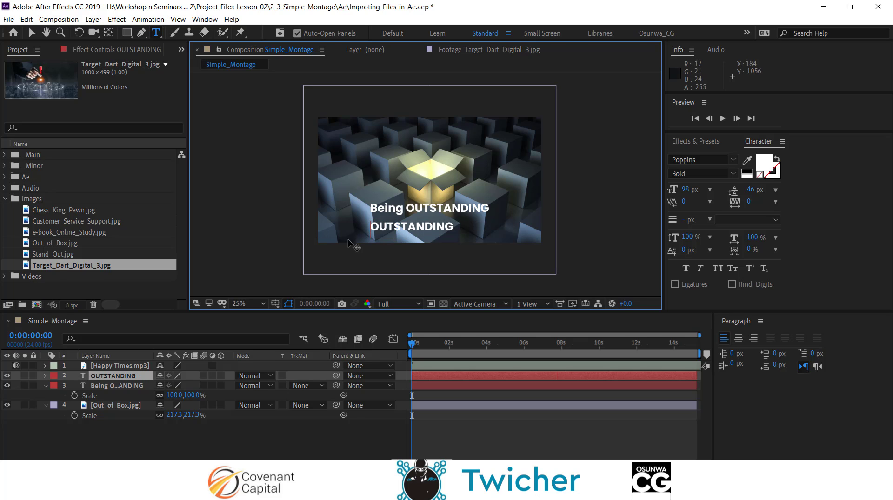
click(31, 32)
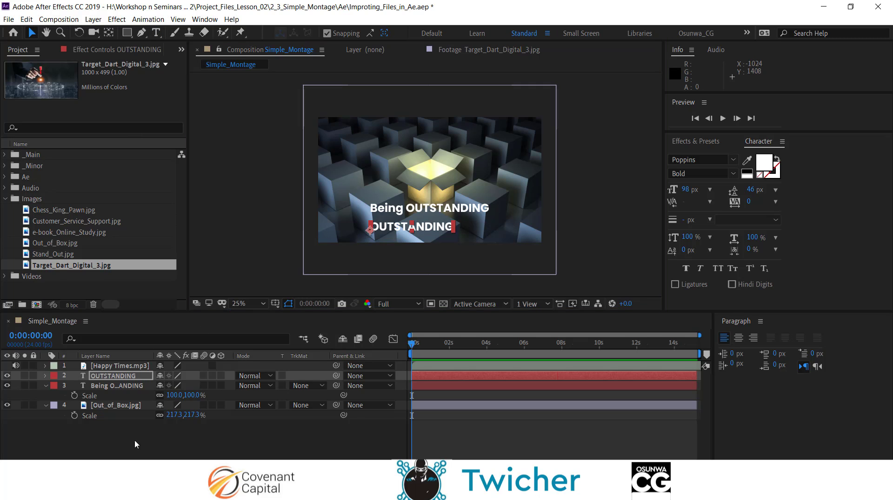
Step: Remove the word "OUTSTANDING" from the original upper text layer so that it reads only "Being"
click(118, 386)
click(156, 32)
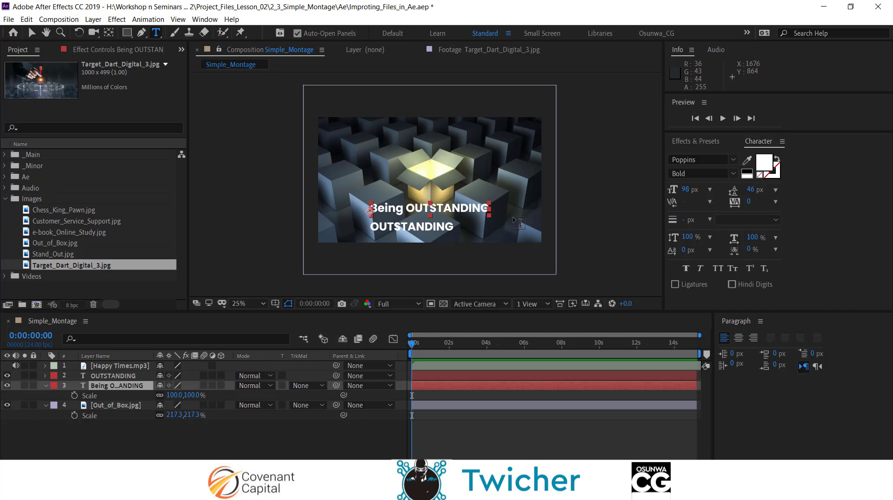
drag(406, 208, 549, 213)
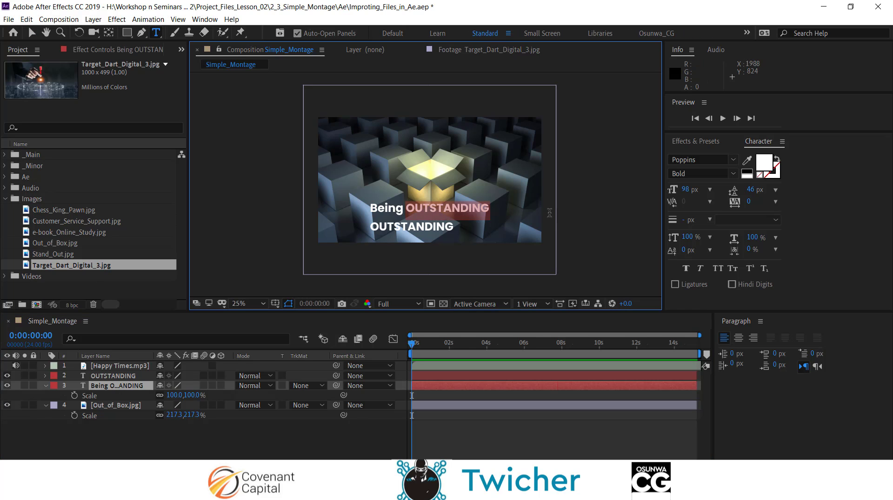
key(BackSpace)
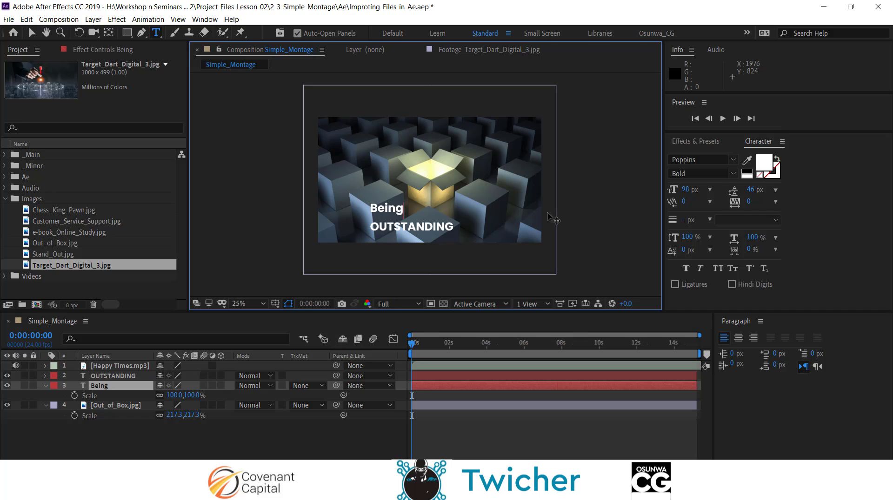
click(32, 33)
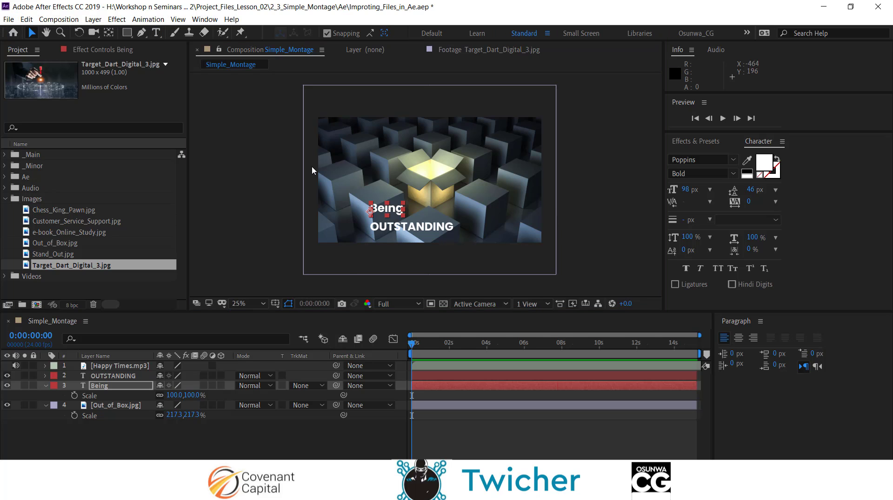
Step: Show the alignment controls and centre the "Being" and "OUTSTANDING" layers horizontally, each relative to the composition
scroll(403, 232, up, 2)
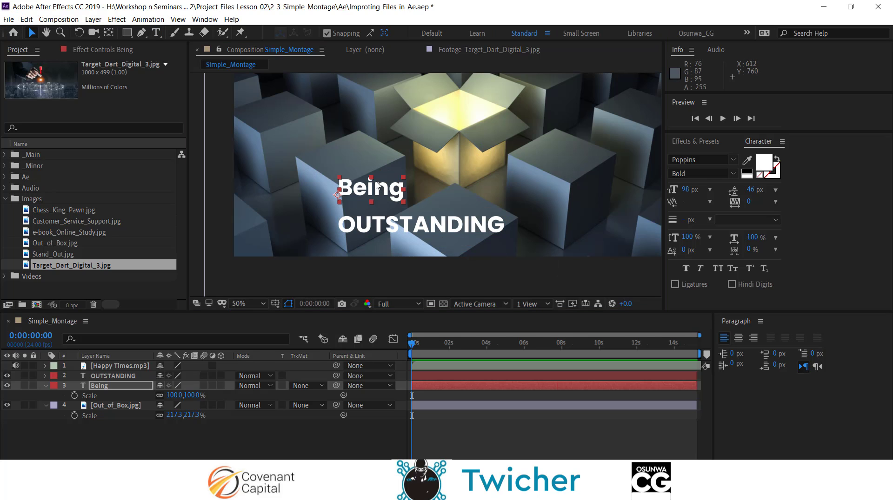
scroll(373, 198, down, 2)
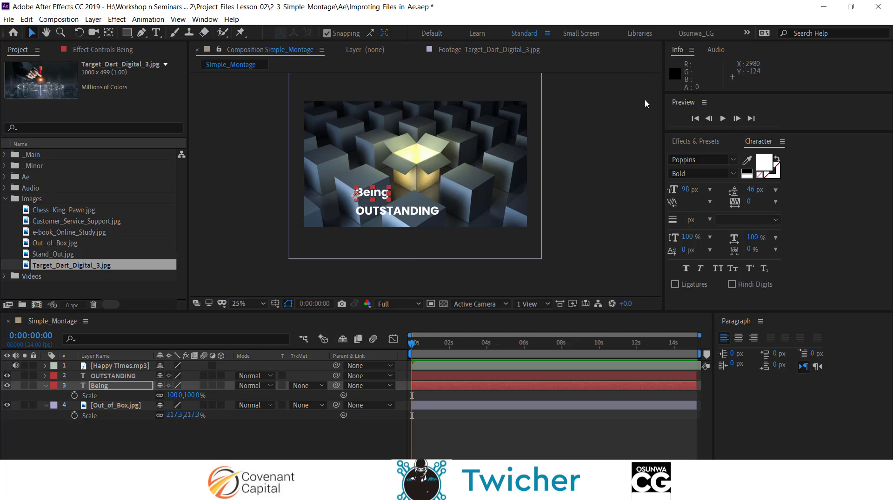
click(199, 20)
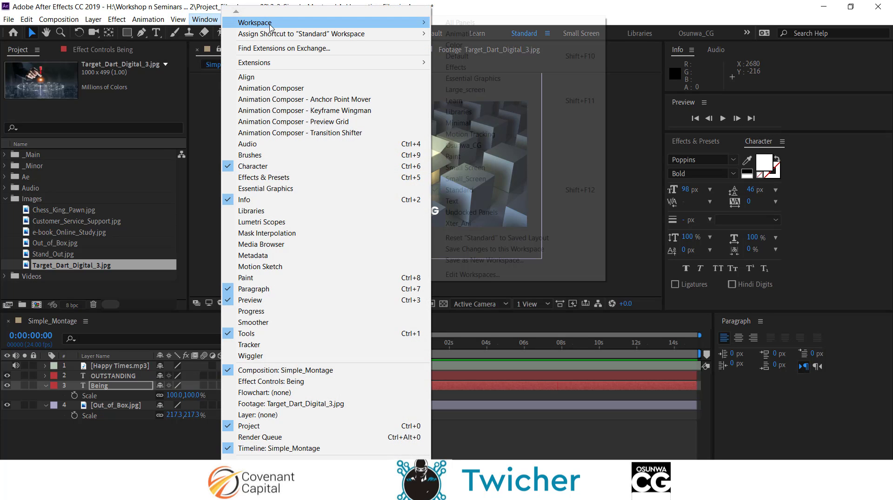
click(245, 78)
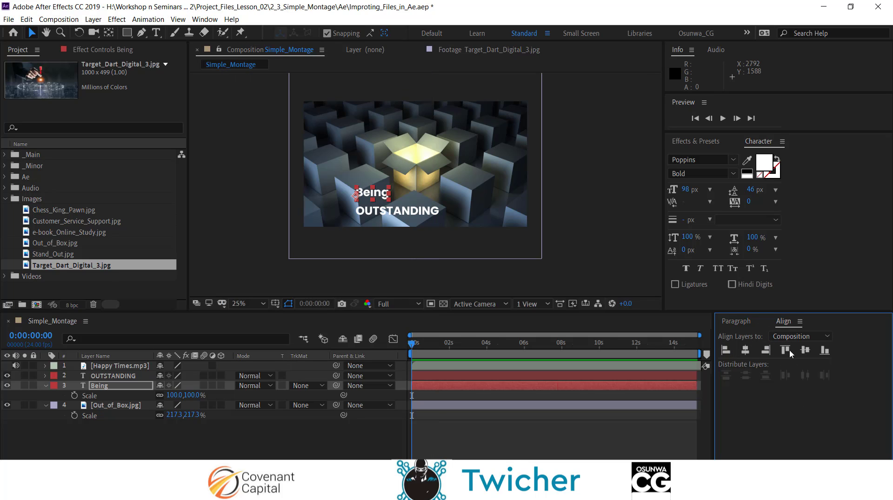
click(745, 354)
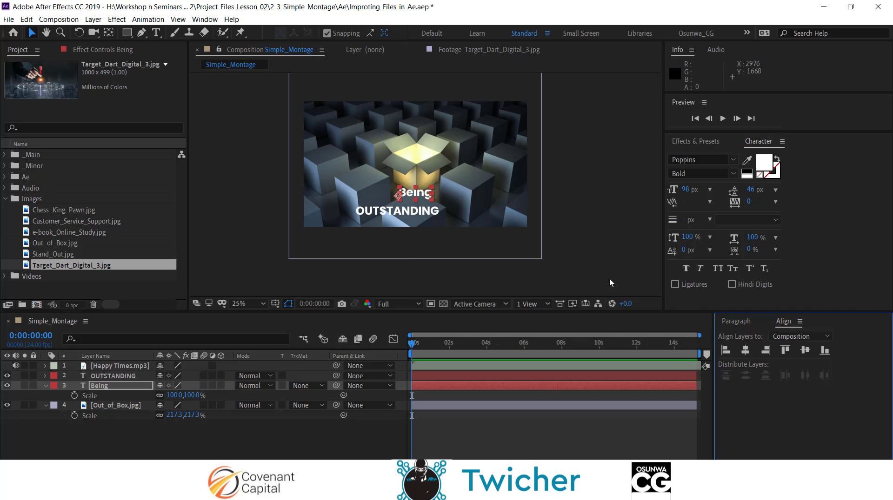
key(ctrl+Up)
click(745, 351)
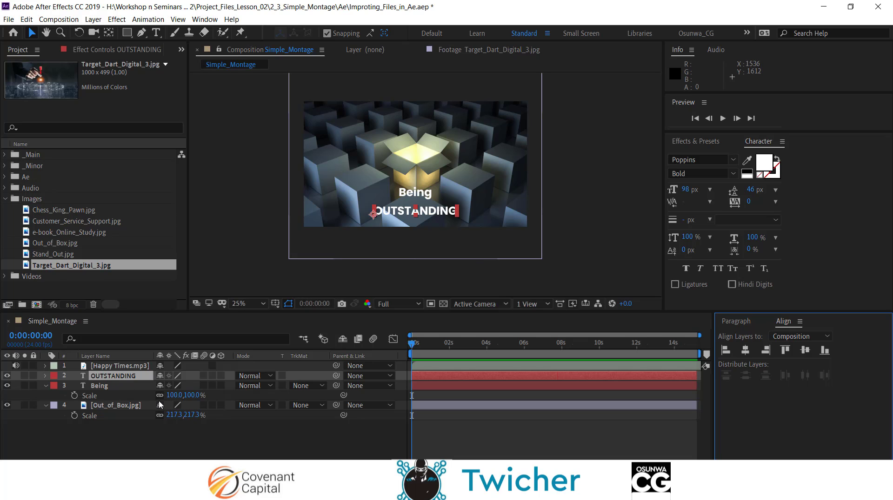
Step: Apply All Caps to the "Being" text layer, keeping its scale at 100%
drag(173, 395, 178, 395)
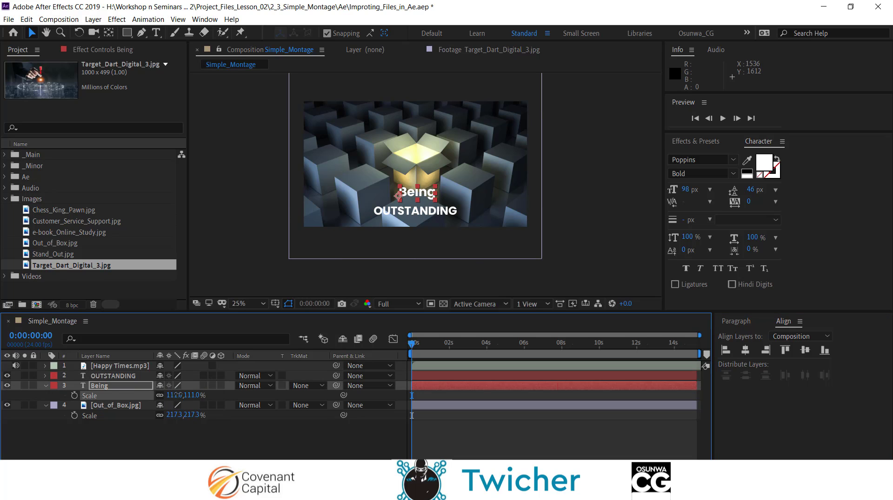
key(ctrl+z)
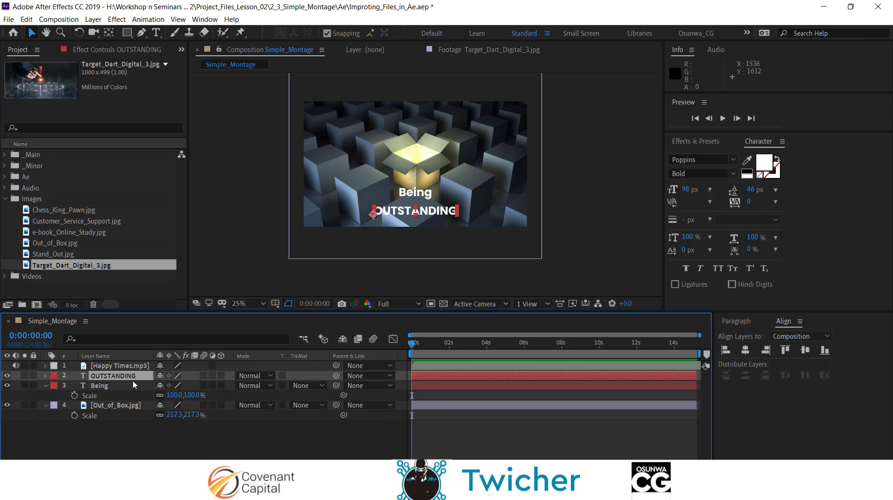
click(110, 387)
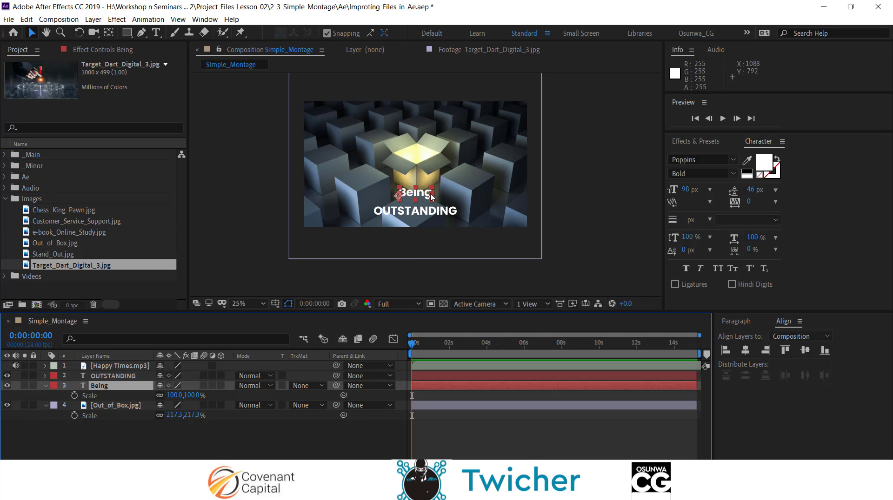
click(718, 270)
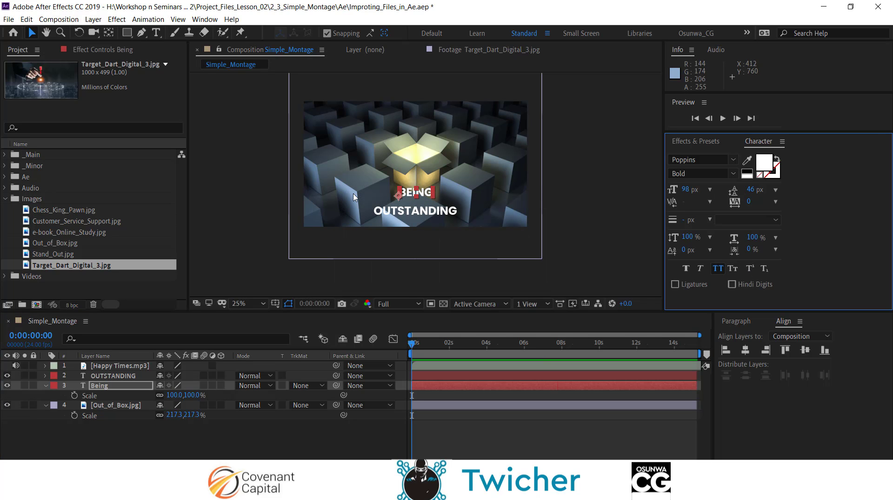
click(716, 270)
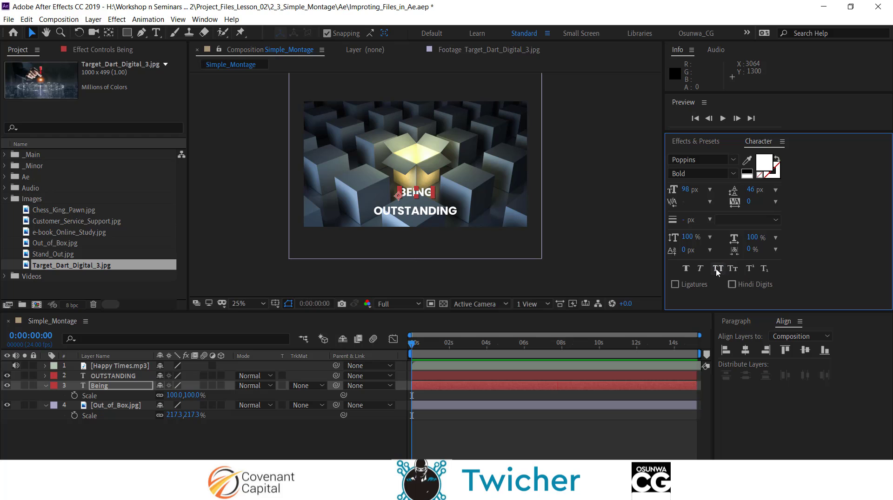
click(717, 270)
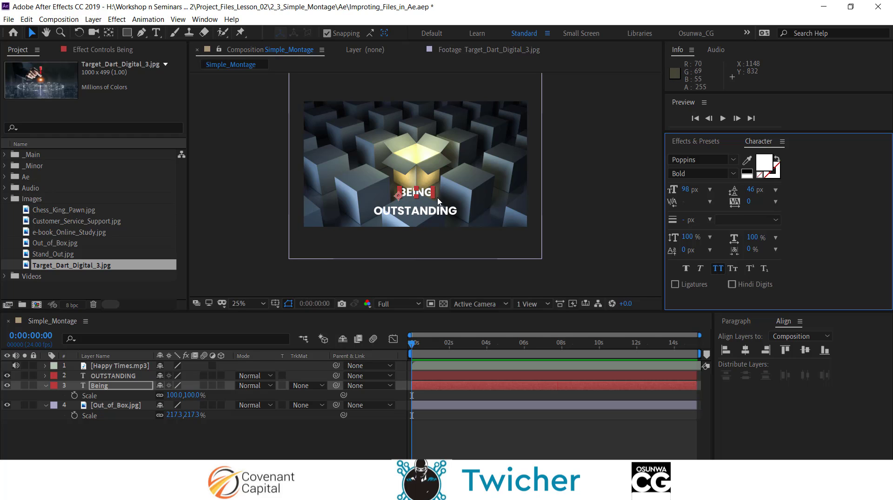
Step: Scale the "OUTSTANDING" text layer up to 142%
scroll(441, 187, up, 4)
scroll(419, 198, down, 2)
scroll(415, 201, up, 2)
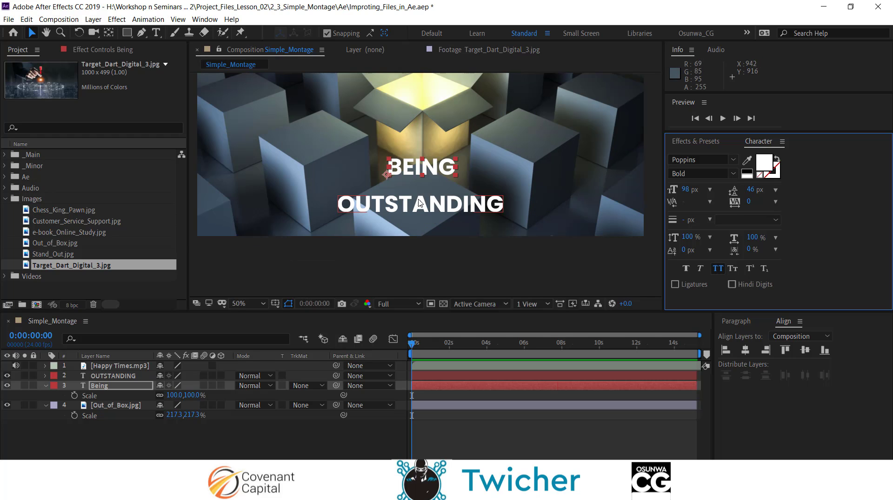
scroll(444, 199, down, 4)
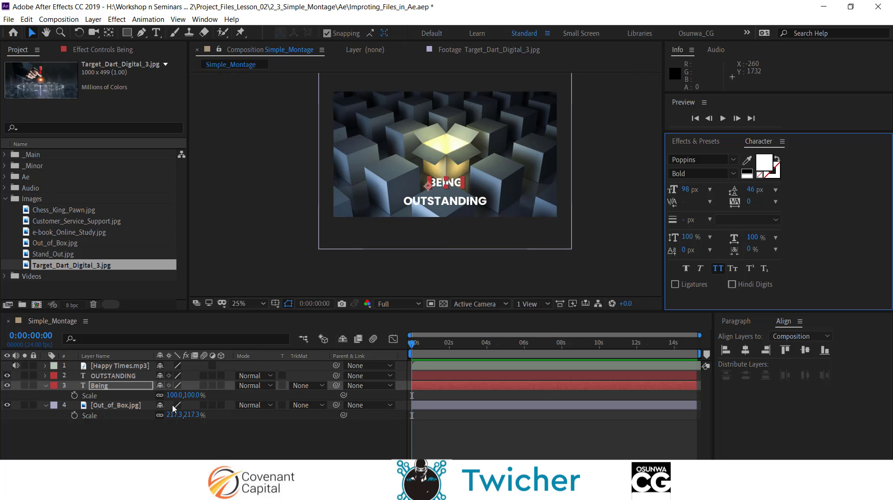
click(413, 203)
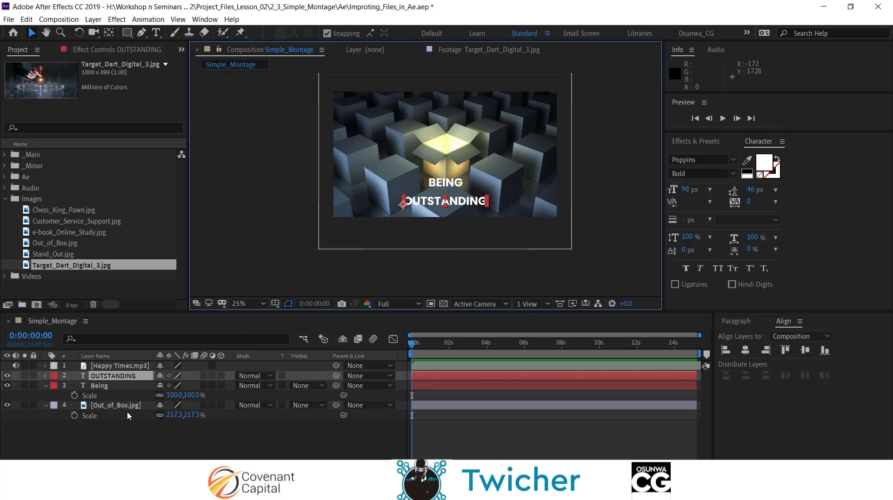
key(s)
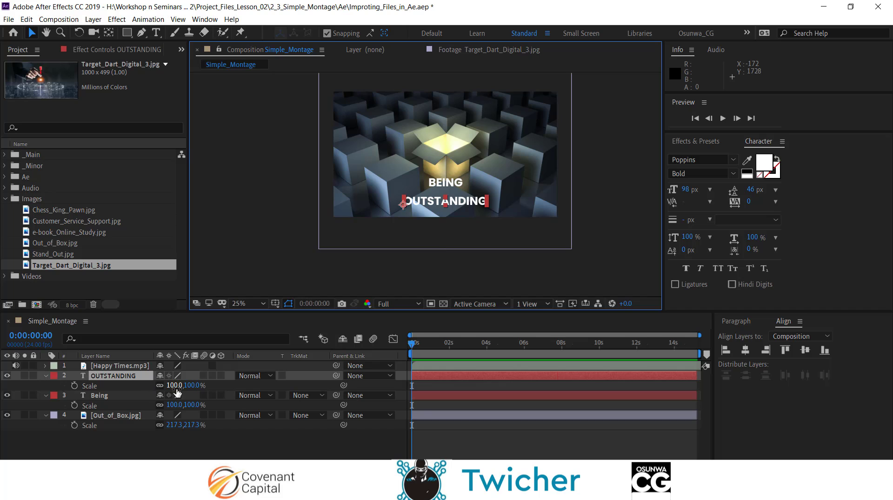
drag(176, 385, 191, 381)
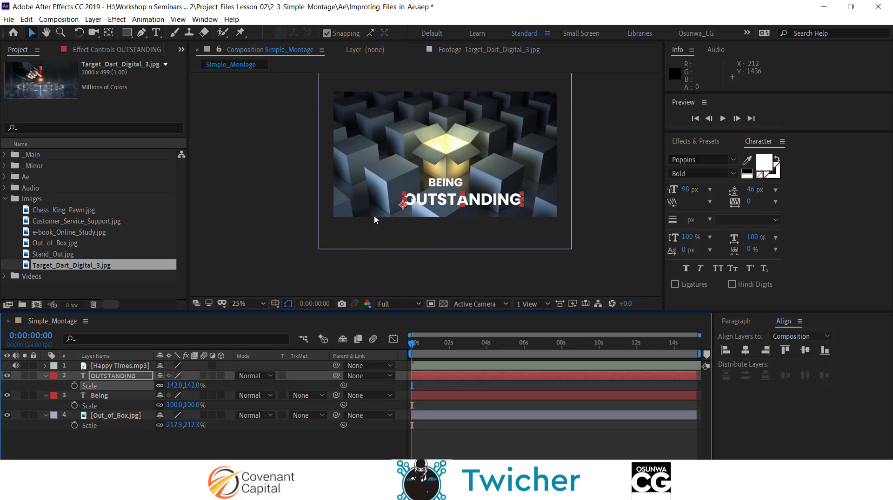
Step: Move the enlarged "OUTSTANDING" text about 80 px left and slightly up so it sits centred close beneath "BEING"
drag(449, 203, 430, 205)
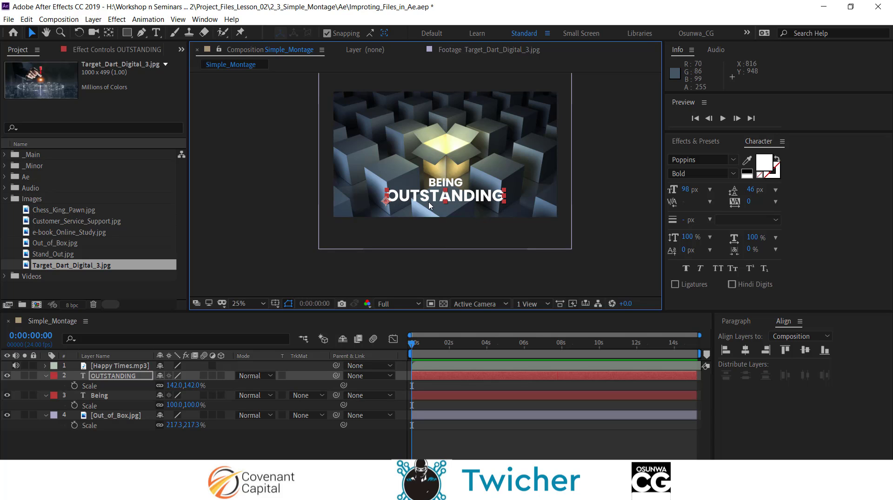
scroll(438, 205, up, 2)
scroll(440, 209, down, 2)
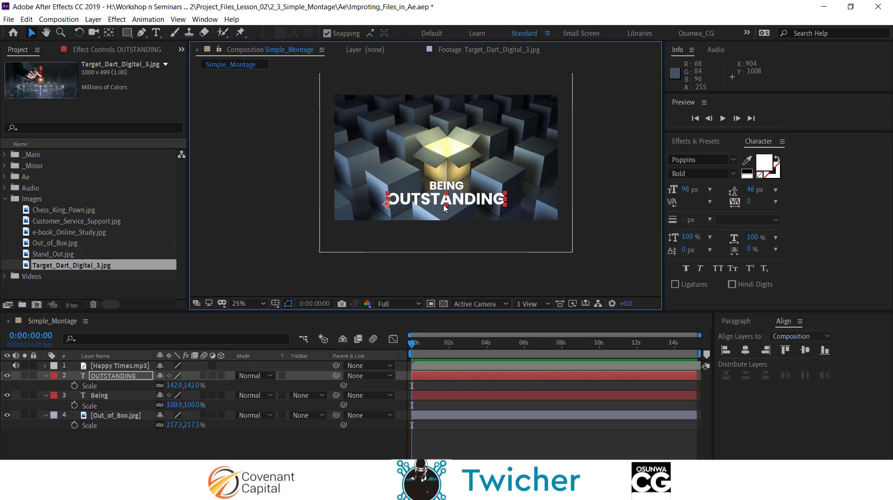
click(414, 355)
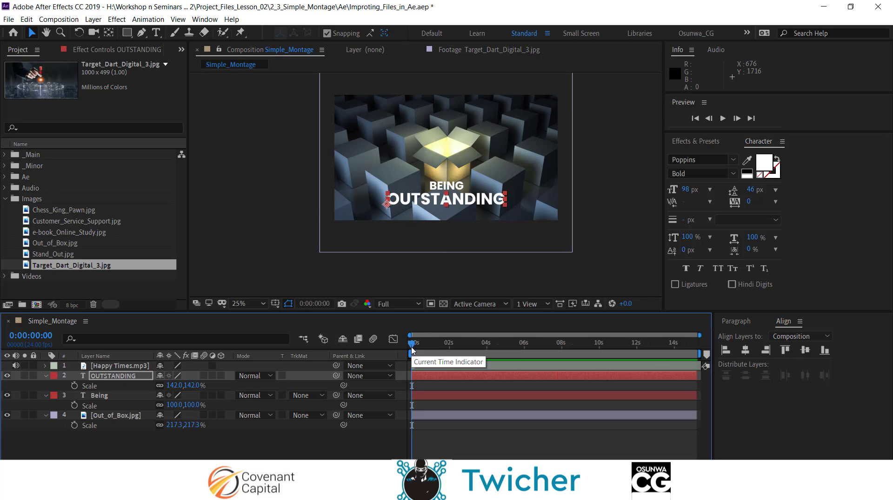
click(255, 447)
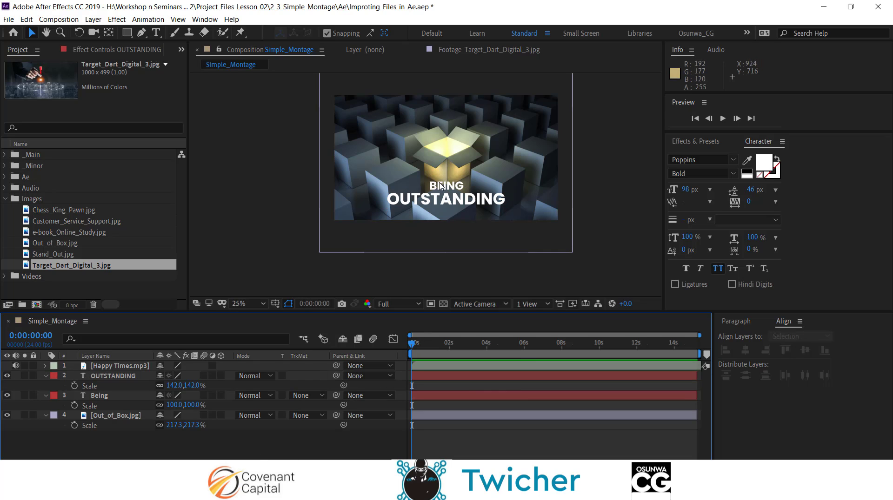
Step: Nudge the "BEING" text straight down about 10 px to tighten its gap to "OUTSTANDING"
scroll(448, 178, up, 2)
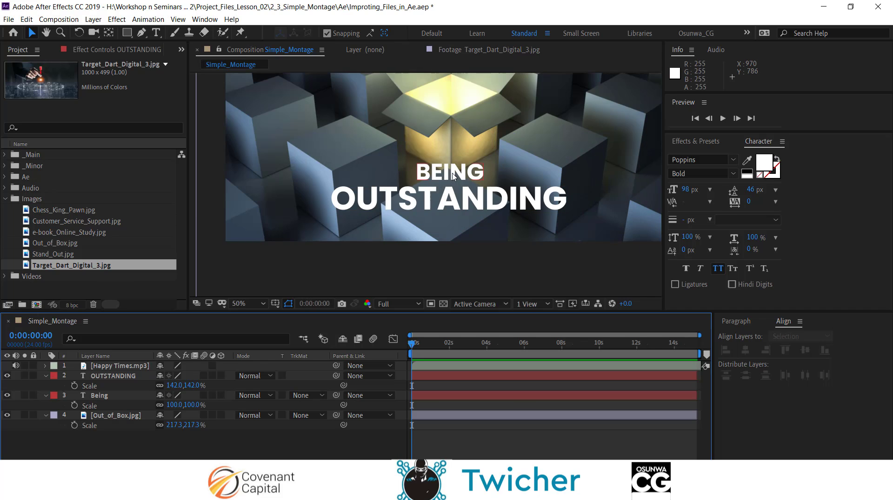
click(448, 178)
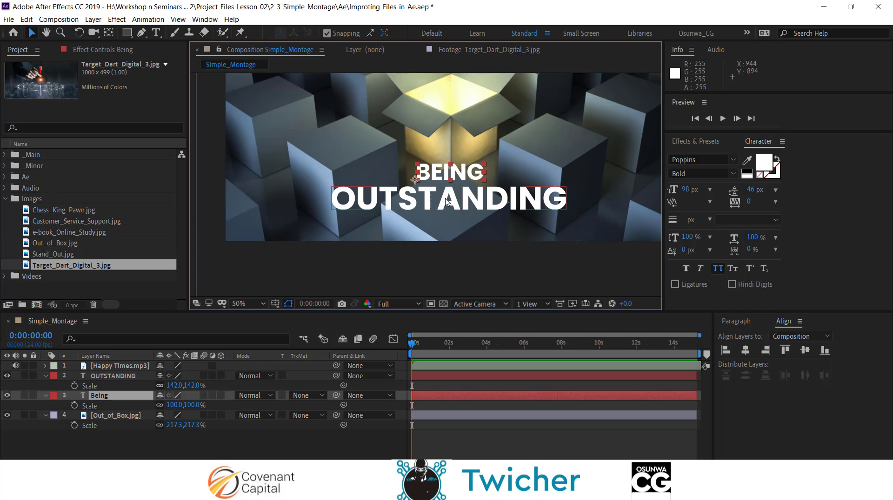
key(shift+Down)
key(shift+Down)
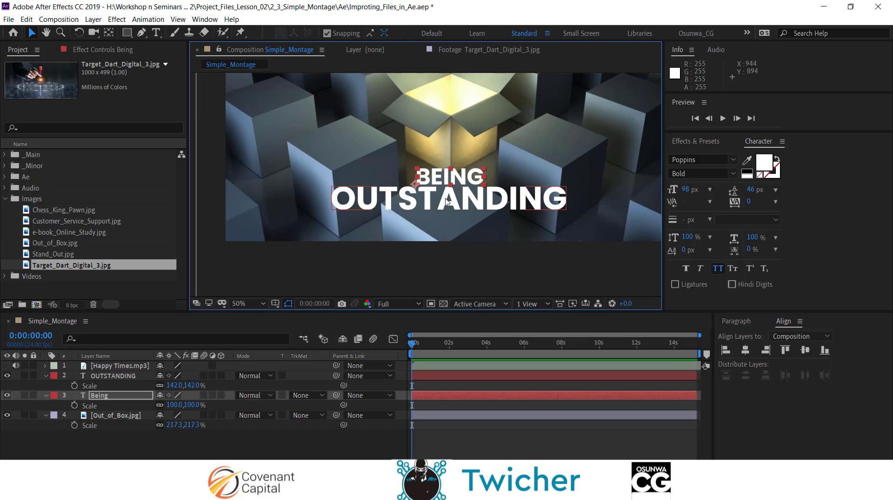
scroll(446, 200, down, 2)
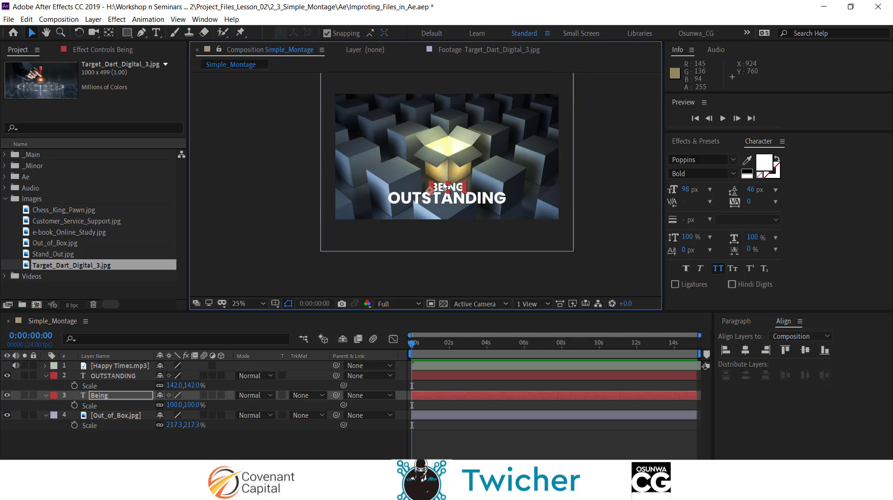
scroll(440, 205, up, 2)
scroll(440, 202, down, 2)
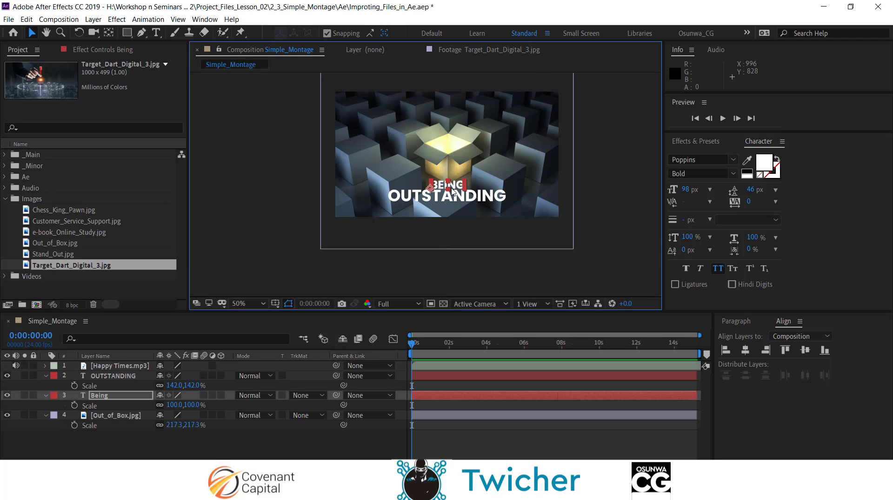
scroll(440, 202, up, 2)
click(266, 449)
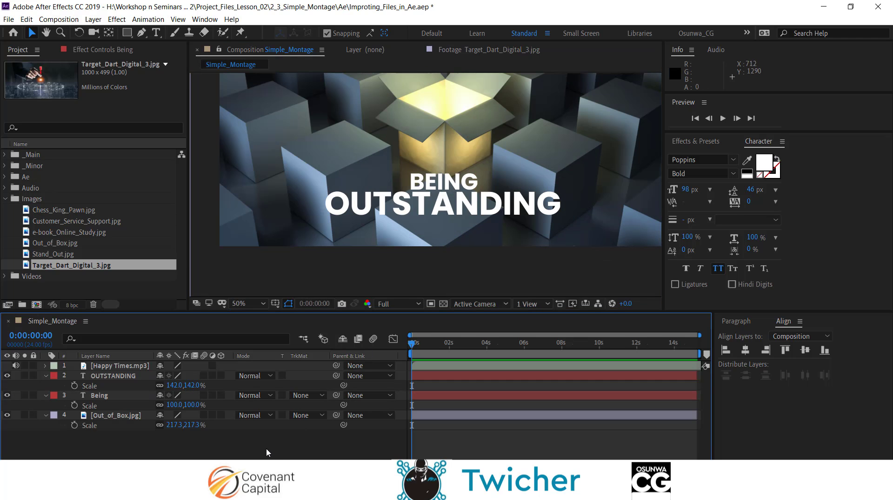
scroll(476, 200, down, 2)
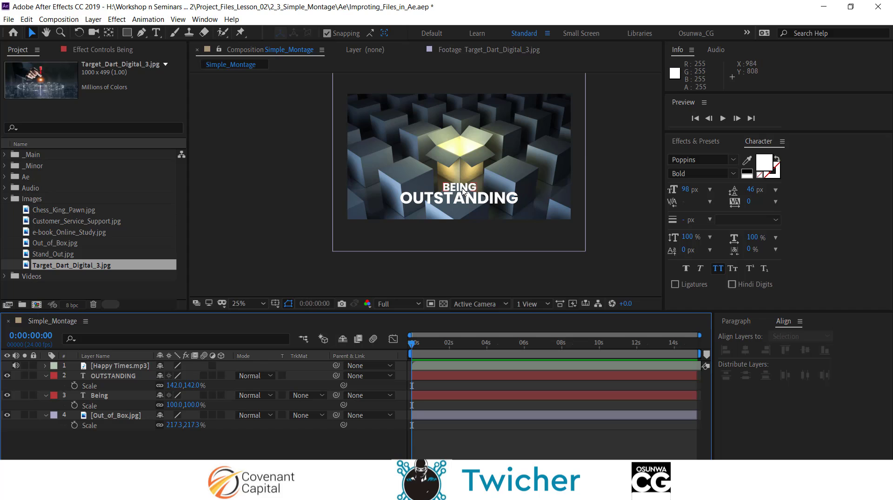
Step: Set the "BEING" text to Poppins Regular with a tracking of 370
click(463, 189)
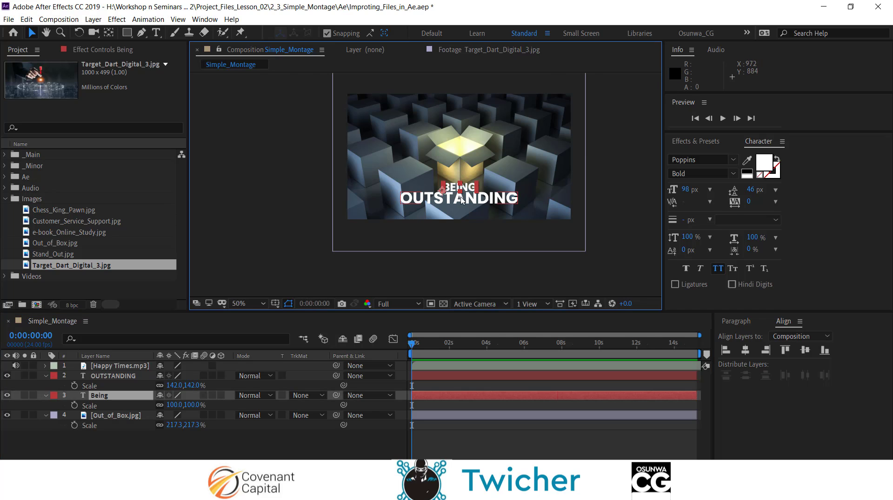
scroll(458, 197, up, 2)
scroll(456, 196, down, 2)
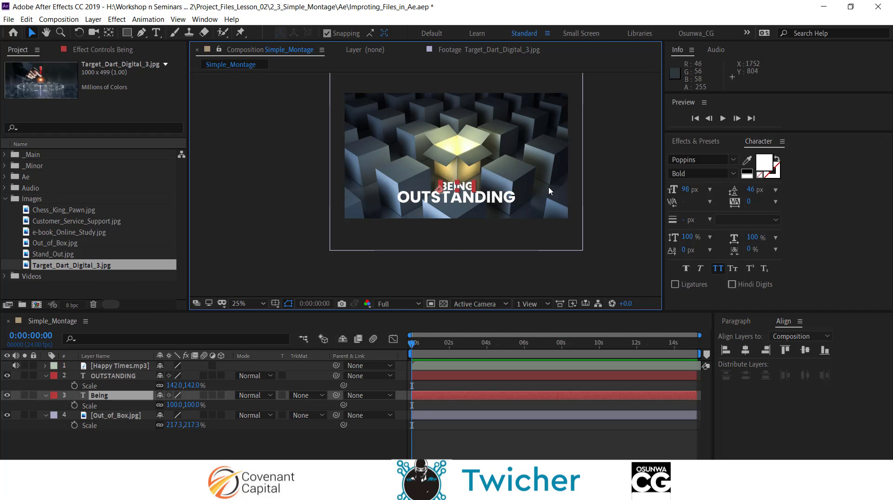
scroll(465, 196, up, 2)
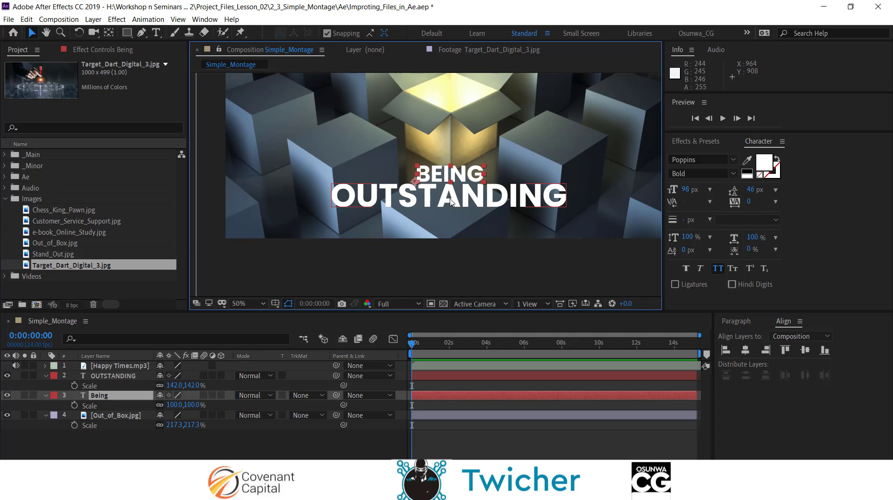
scroll(437, 191, down, 2)
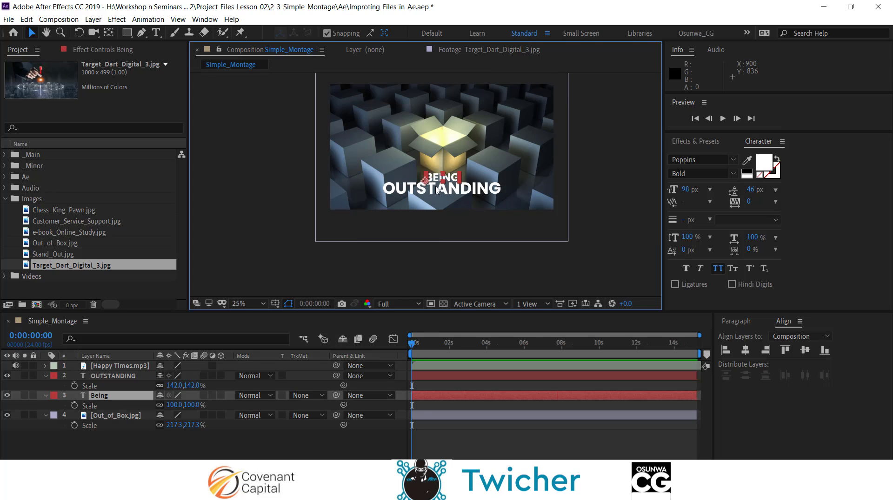
scroll(437, 190, up, 2)
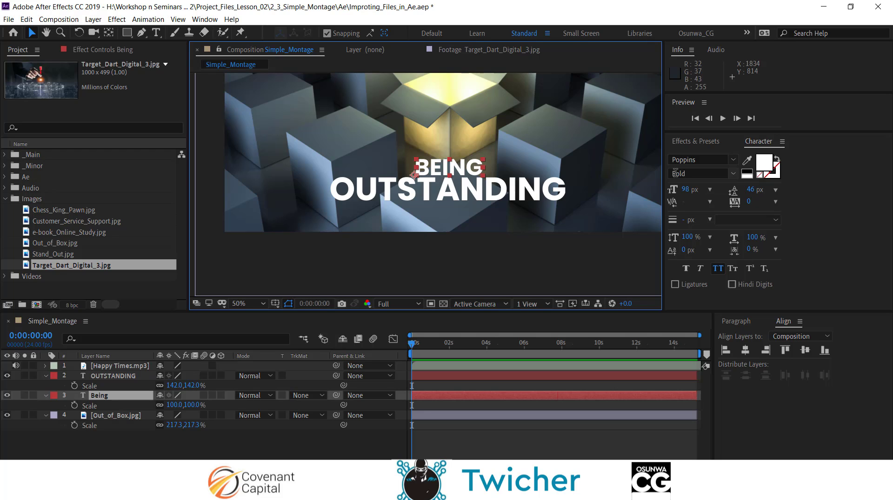
click(734, 174)
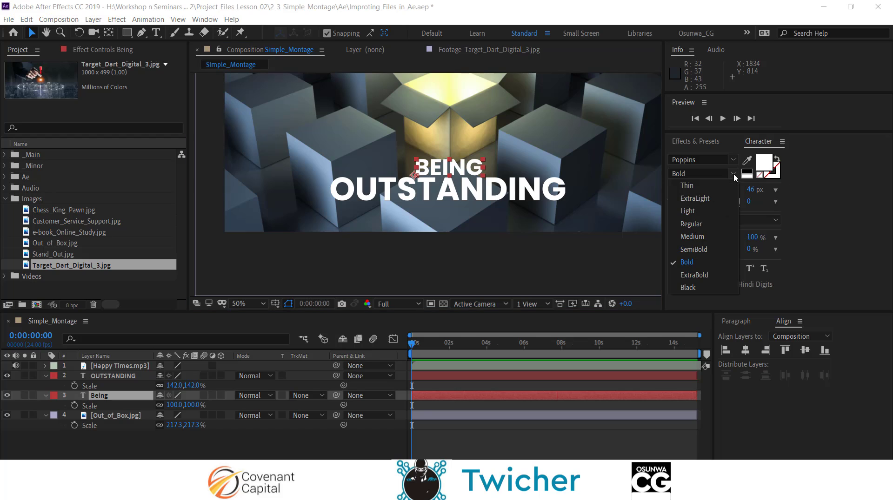
click(692, 224)
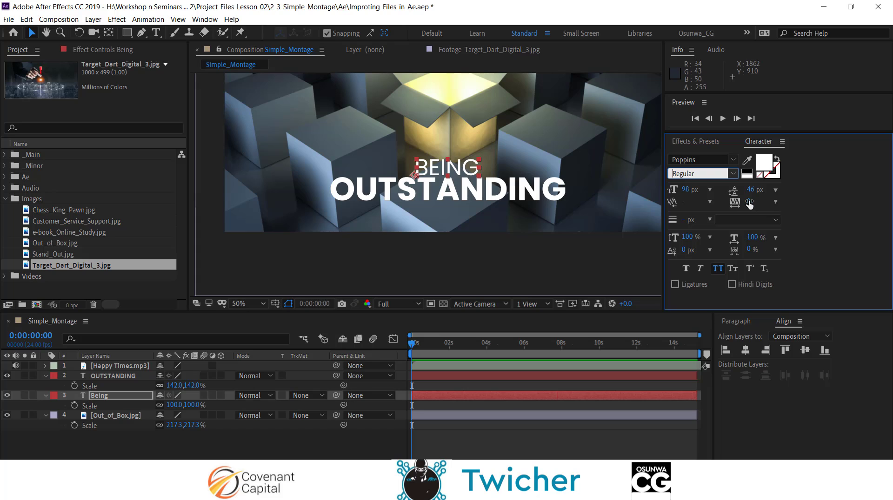
drag(748, 202, 880, 202)
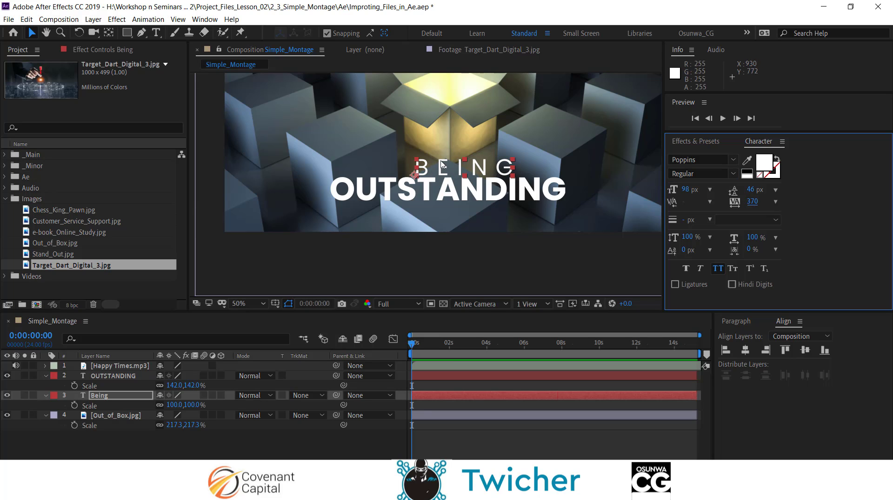
Step: Move the widened "BEING" text about 35 px left and slightly up so it sits centred above "OUTSTANDING"
drag(424, 169, 409, 166)
click(278, 444)
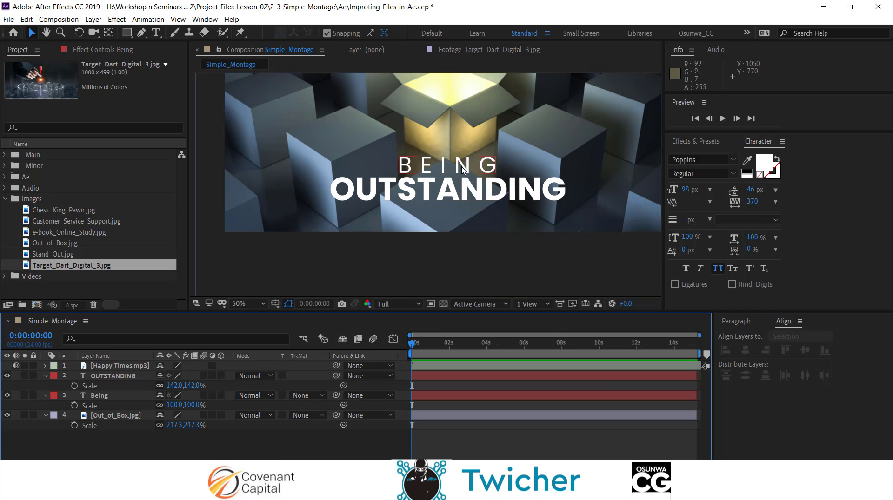
scroll(465, 197, down, 1)
scroll(458, 198, up, 1)
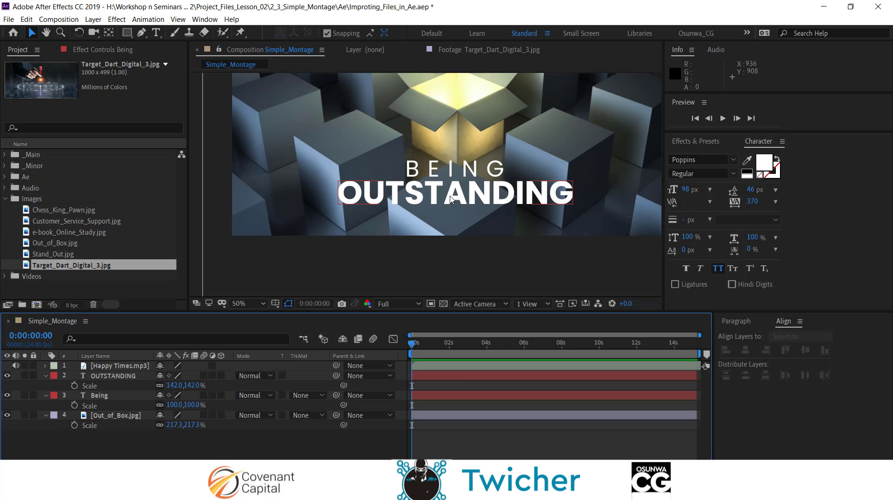
scroll(450, 199, down, 1)
scroll(450, 199, up, 1)
Step: Find the Drop Shadow effect by searching for "drop" and apply it to the "OUTSTANDING" text layer
click(451, 200)
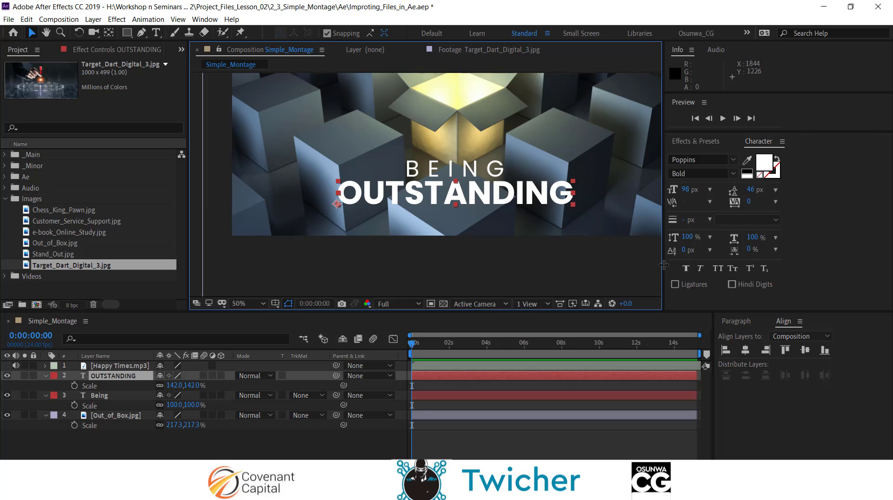
drag(663, 268, 660, 262)
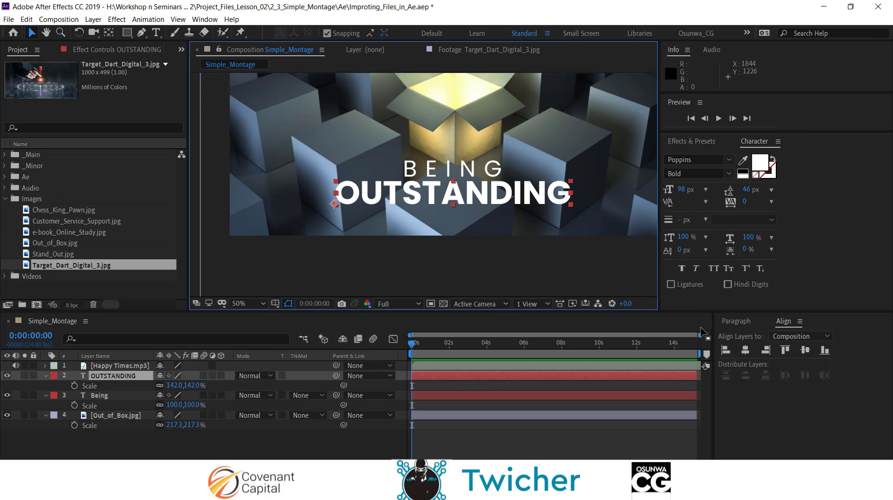
click(700, 142)
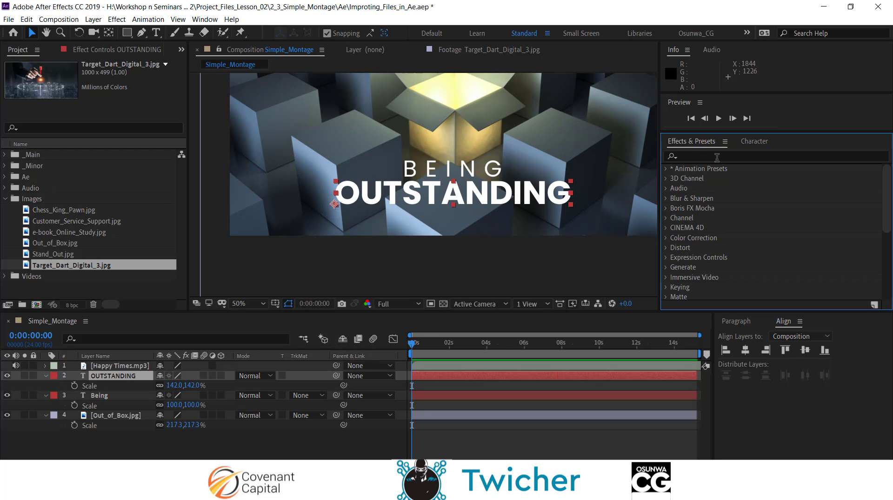
click(717, 158)
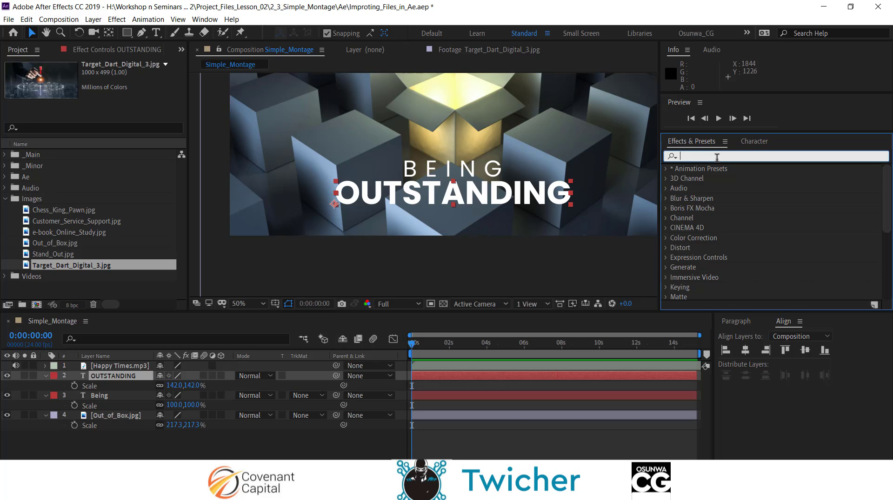
text(dr)
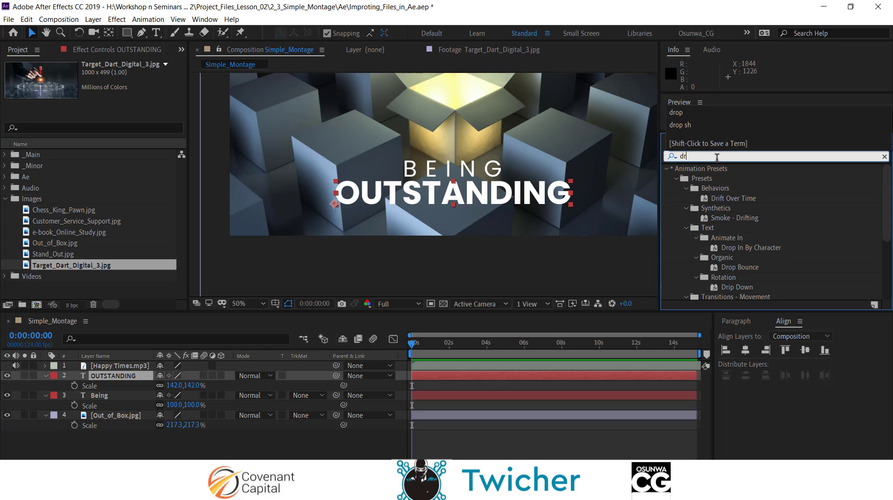
text(op)
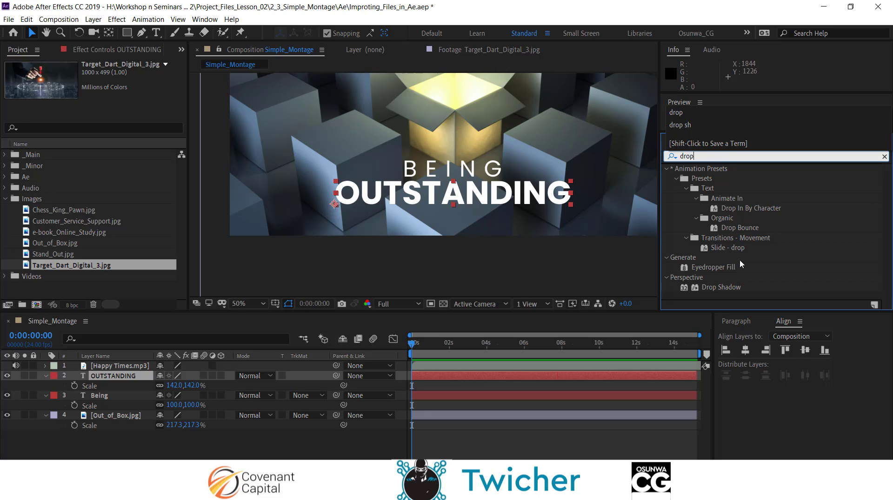
double_click(725, 287)
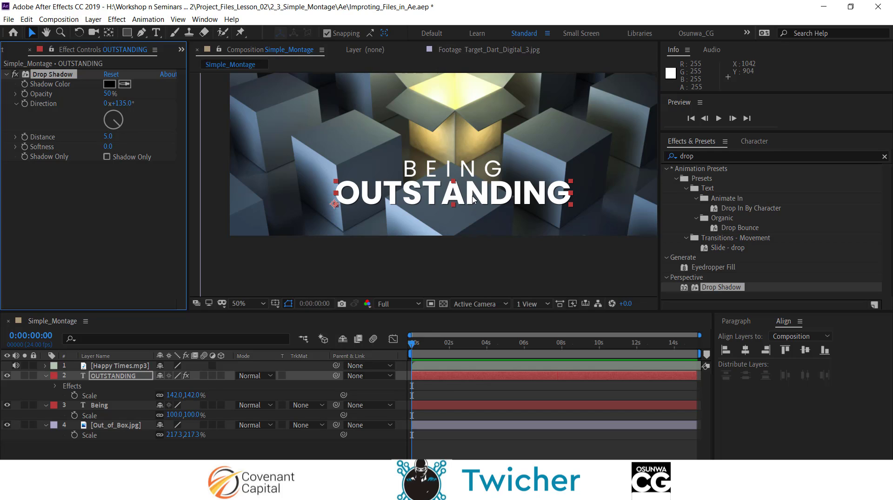
Step: Set the "OUTSTANDING" drop shadow to distance 9, softness 21, opacity 55% and direction 129°
scroll(474, 198, up, 2)
scroll(478, 199, down, 1)
scroll(481, 201, up, 1)
scroll(481, 201, down, 2)
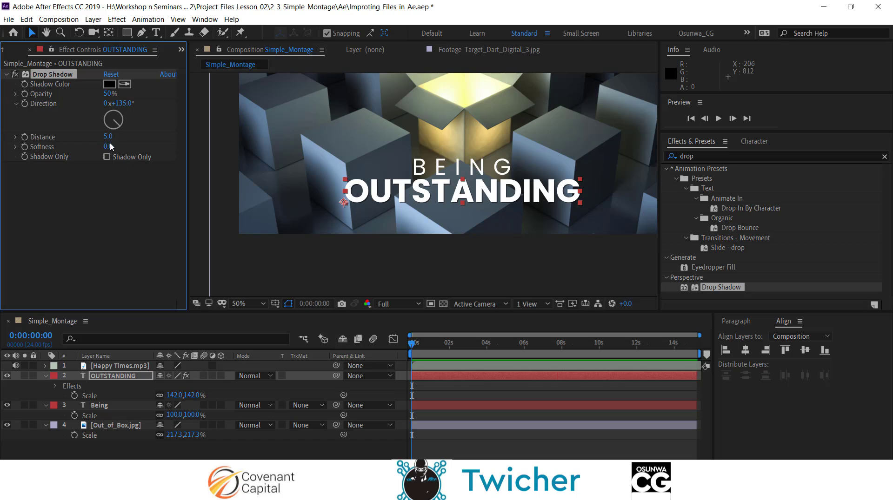
drag(107, 136, 108, 136)
drag(108, 147, 117, 146)
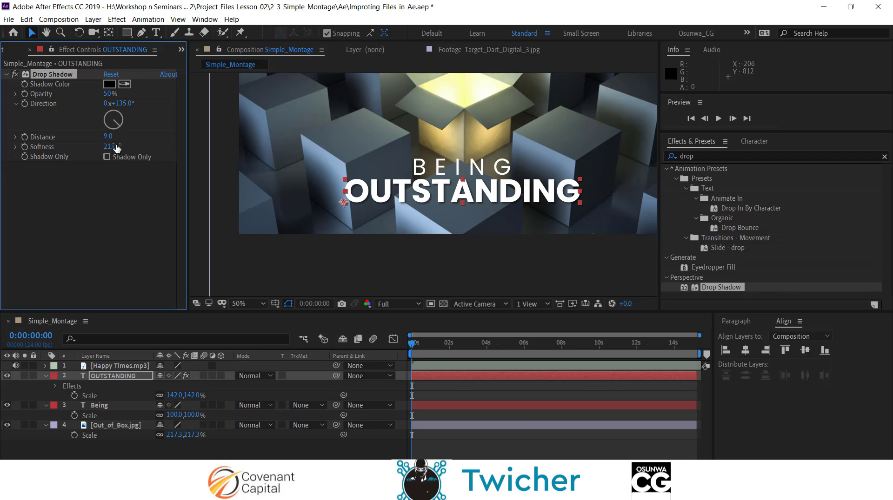
drag(108, 96, 113, 93)
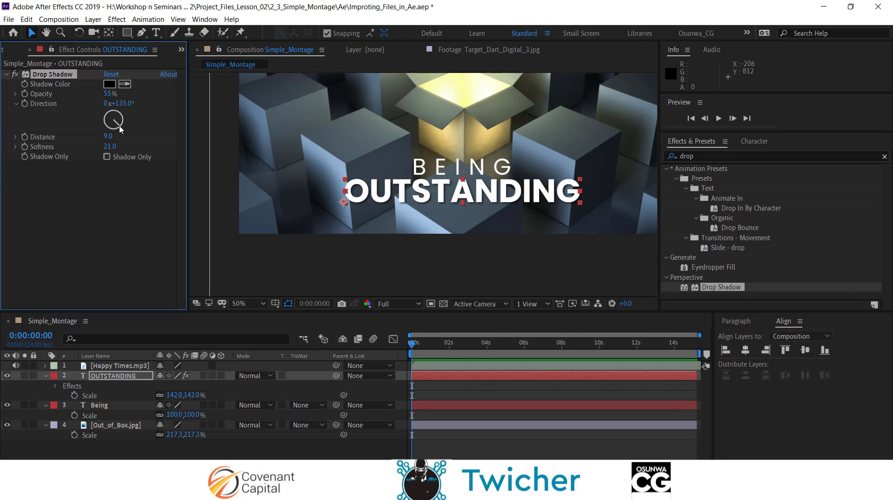
mouse_move(120, 130)
mouse_down()
mouse_move(95, 116)
mouse_move(119, 125)
mouse_up()
Step: Apply the same Drop Shadow settings to the Being text layer and collapse the properties of both text layers
click(112, 409)
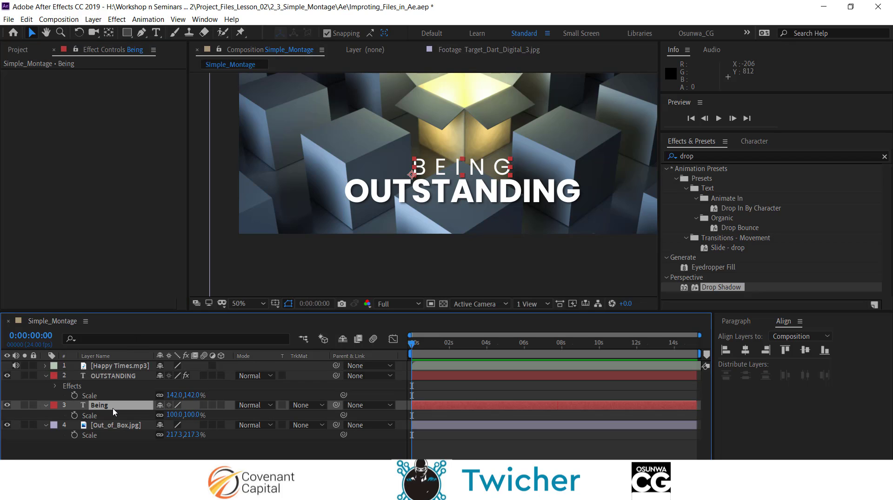
key(ctrl+alt+shift+e)
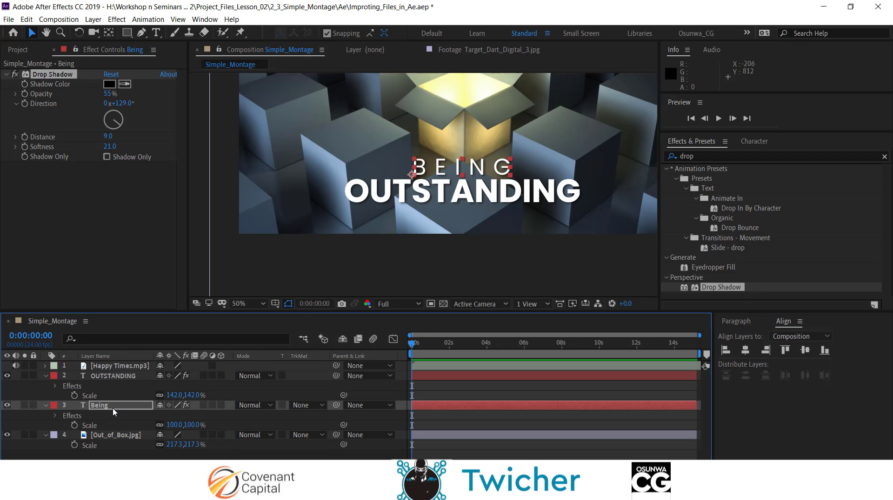
click(45, 405)
click(46, 376)
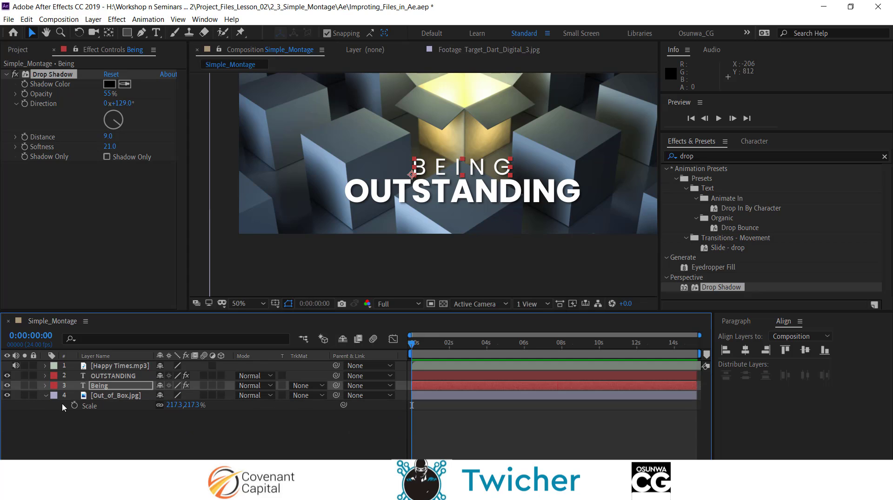
click(122, 436)
Step: Preview roughly the first second of the whole composition from its first frame, then return the playhead to the start
scroll(437, 236, down, 2)
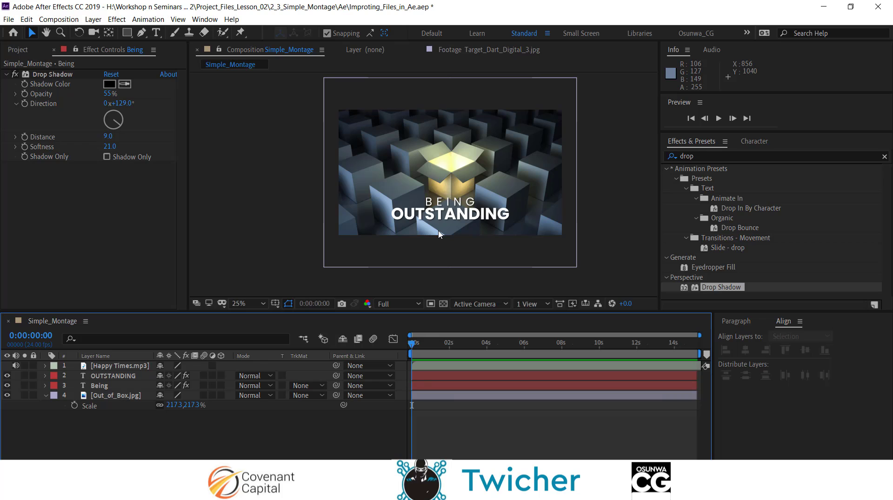
scroll(440, 235, up, 1)
scroll(442, 236, down, 1)
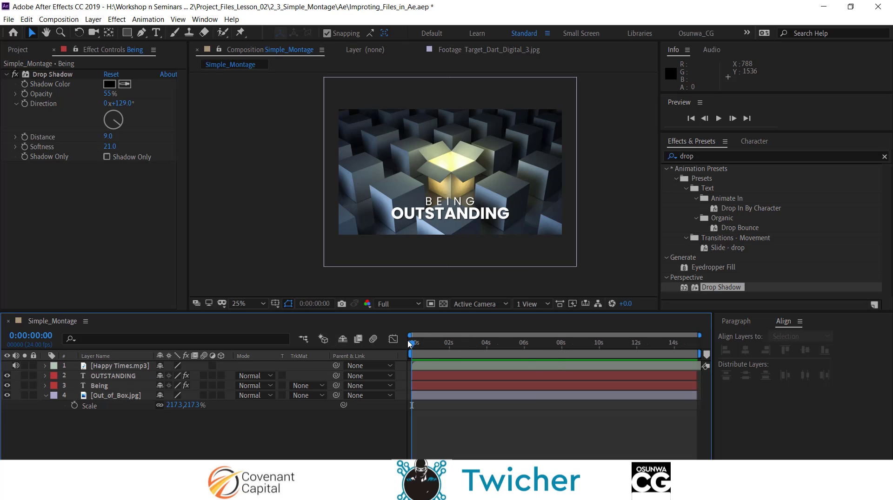
mouse_move(409, 344)
mouse_down()
mouse_move(417, 344)
mouse_move(401, 347)
mouse_up()
key(space)
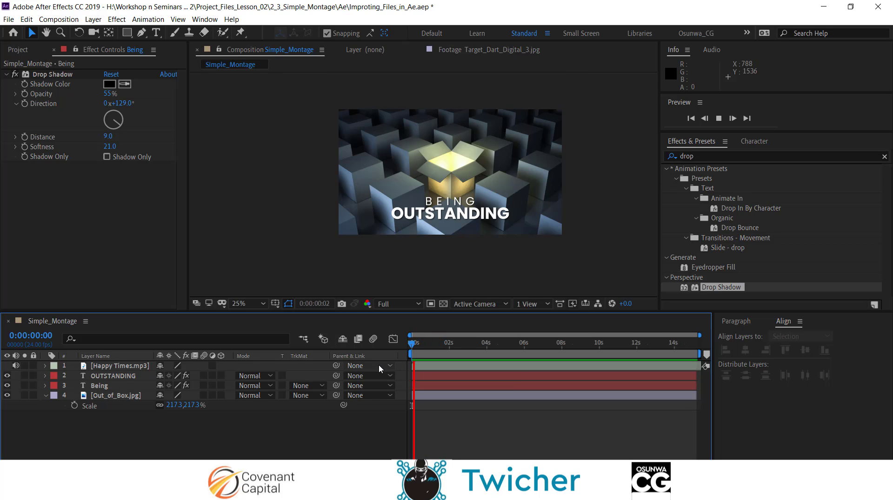
key(space)
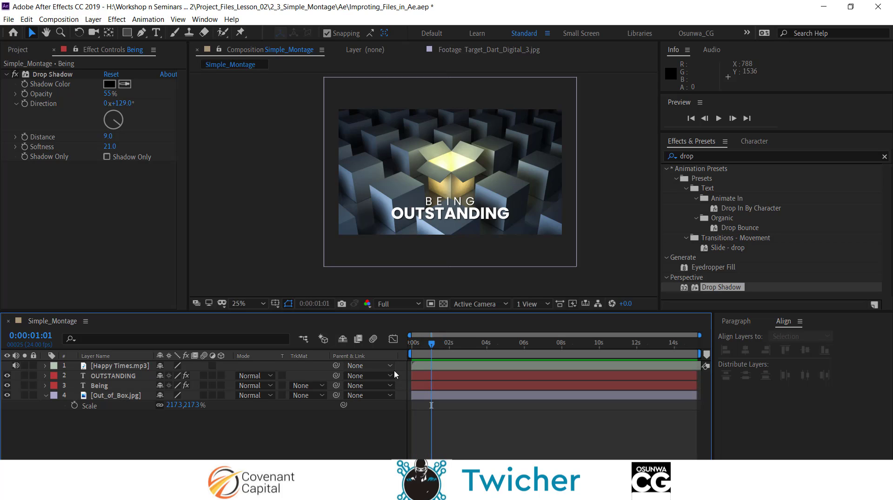
key(Home)
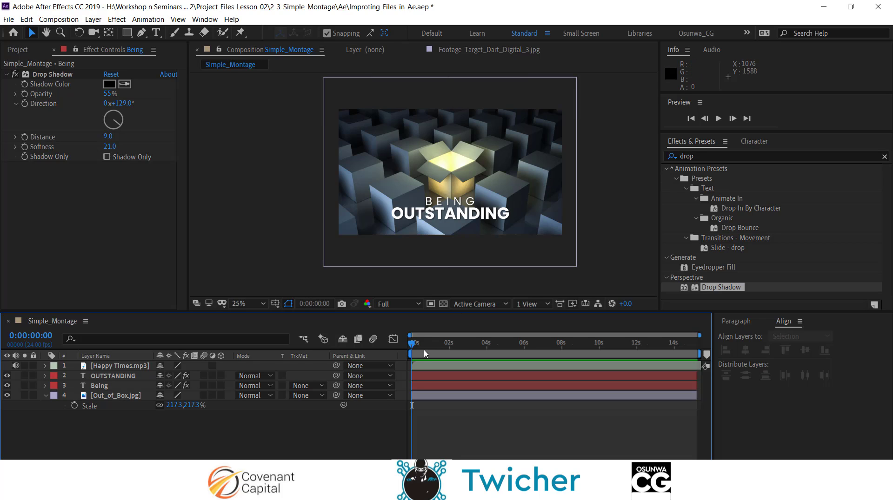
click(422, 345)
key(Home)
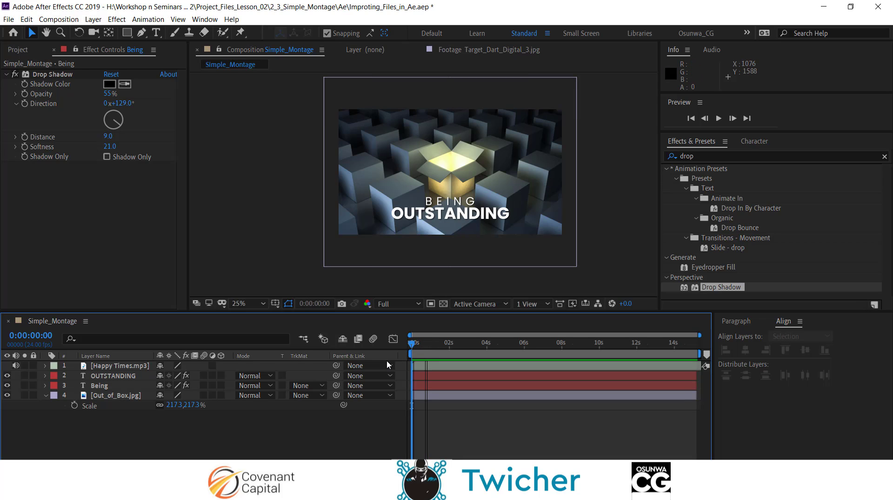
key(space)
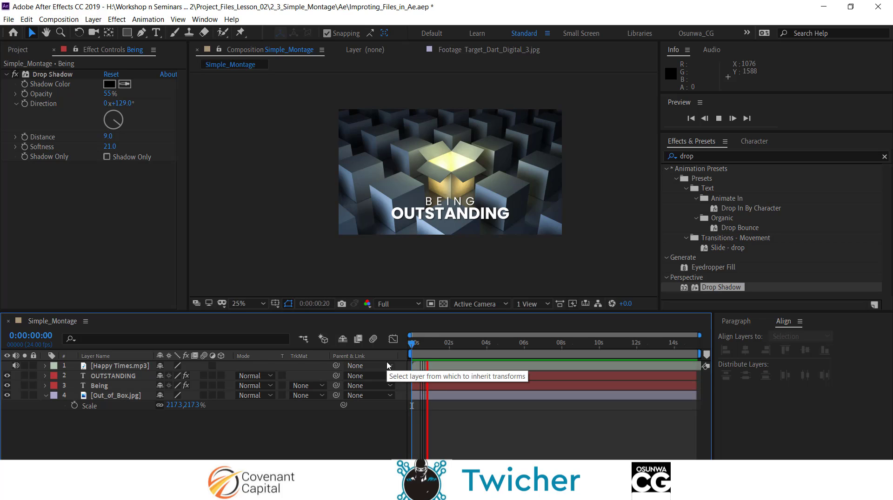
key(space)
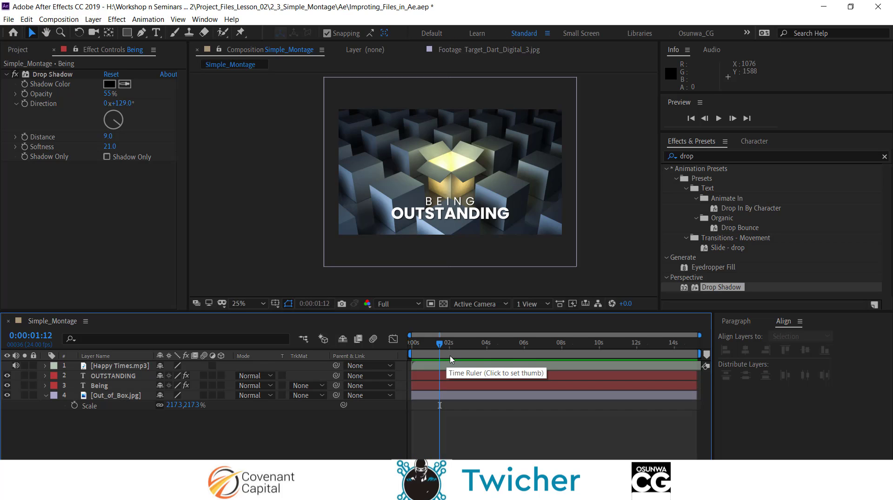
key(Home)
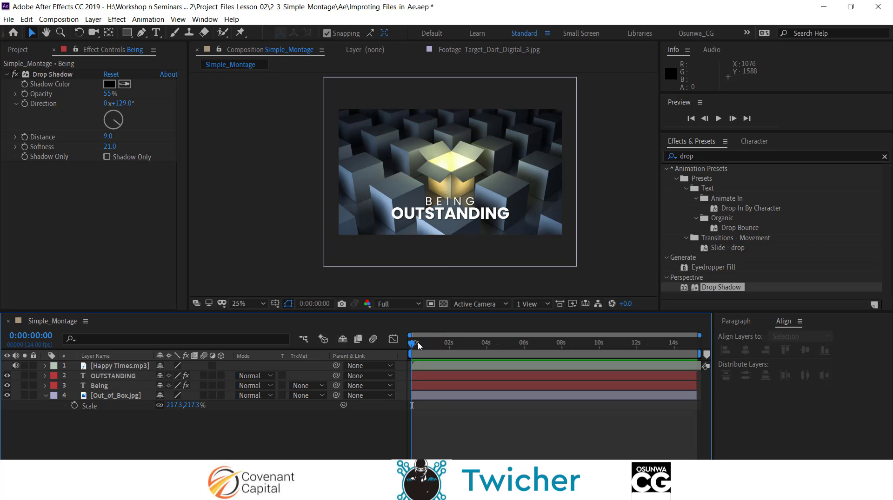
drag(413, 344, 407, 350)
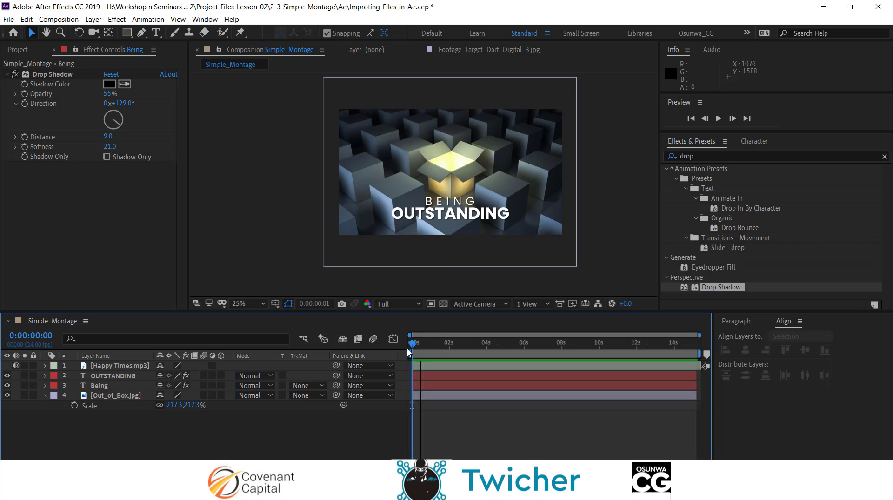
Step: Hide the OUTSTANDING layer and select the Being text layer, keeping the playhead on the first frame
click(455, 217)
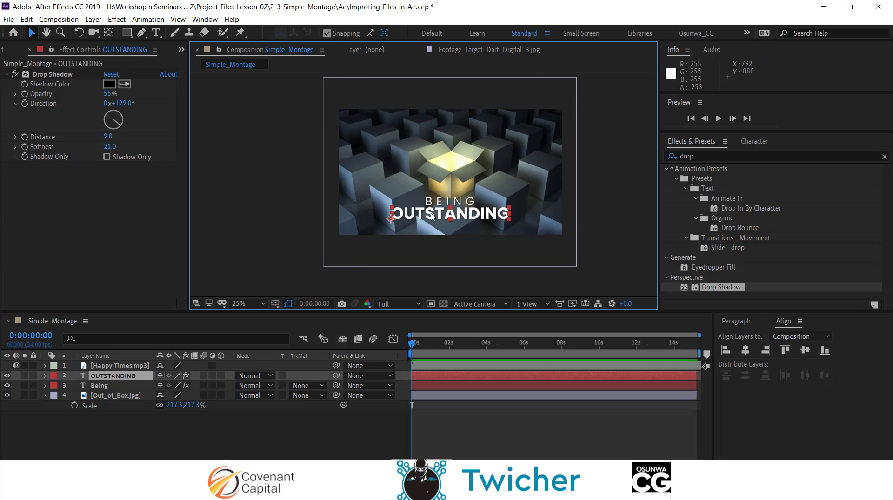
click(413, 348)
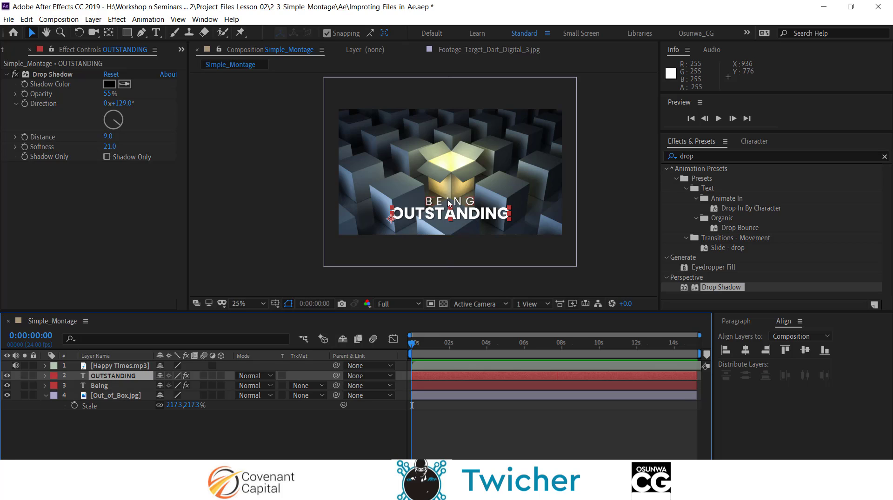
click(105, 385)
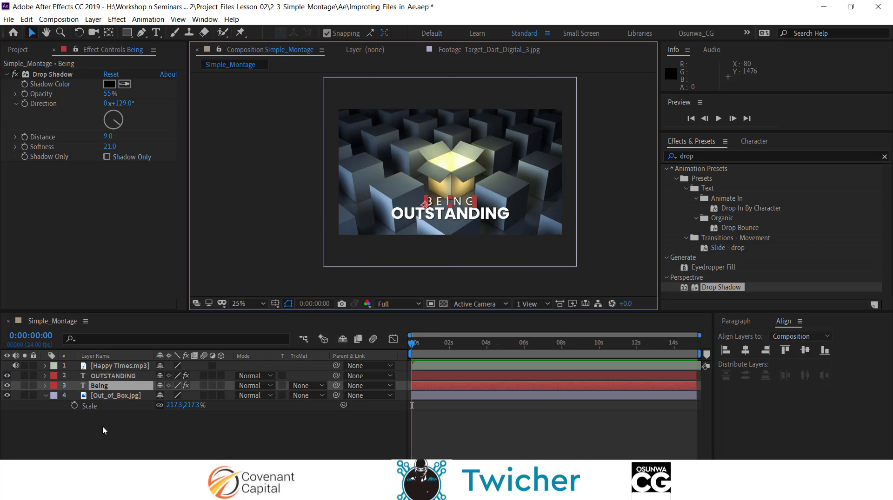
click(7, 377)
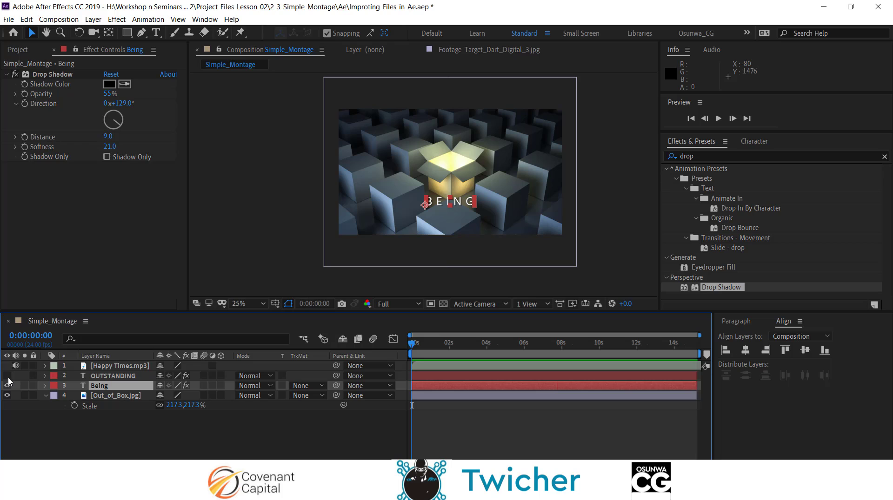
click(384, 184)
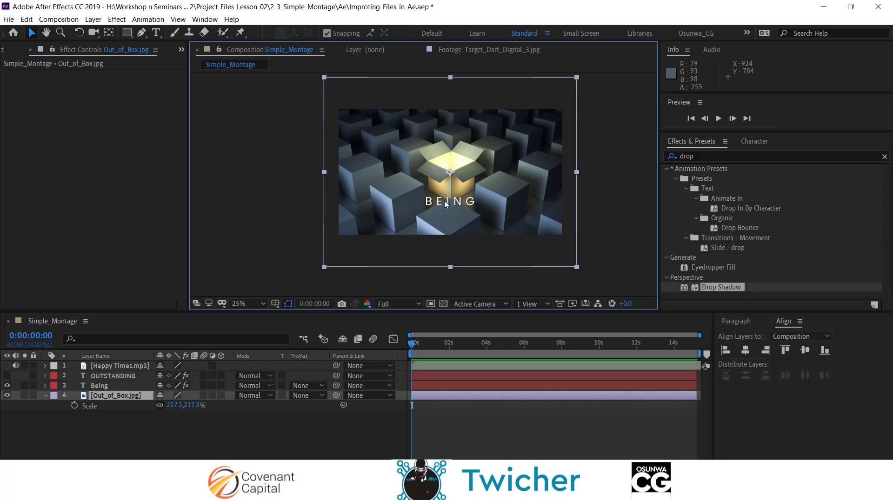
click(104, 388)
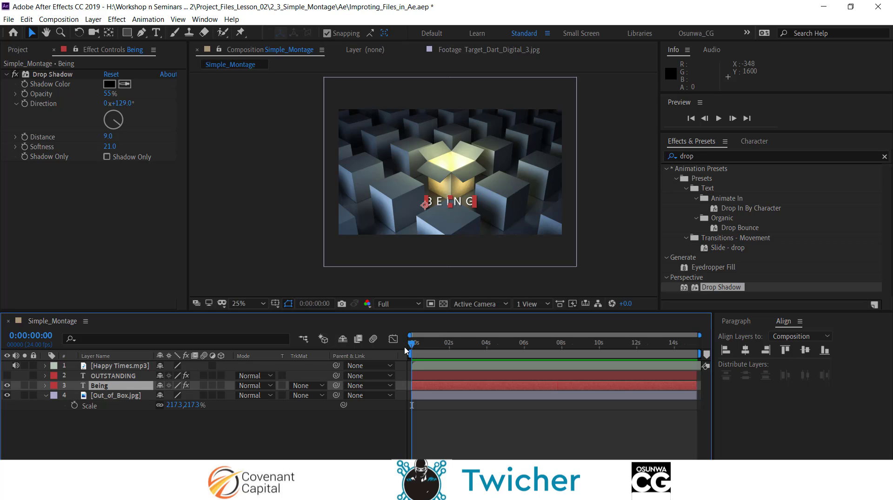
drag(418, 344, 405, 349)
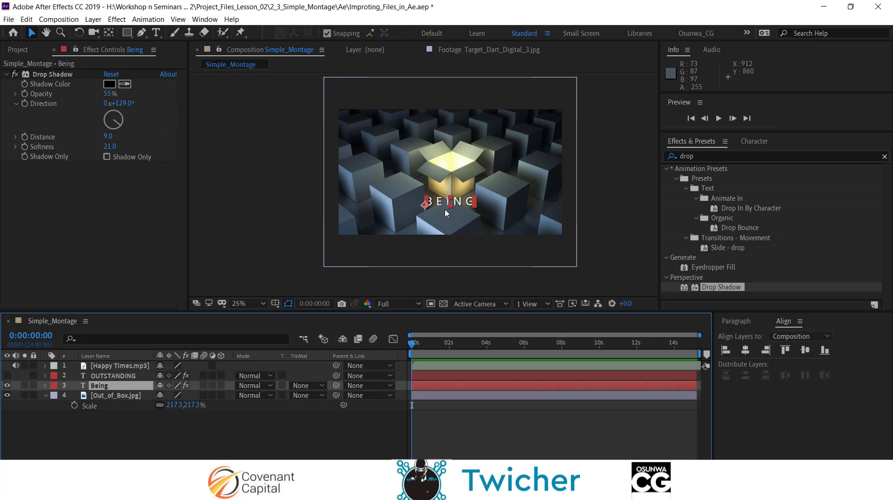
click(6, 377)
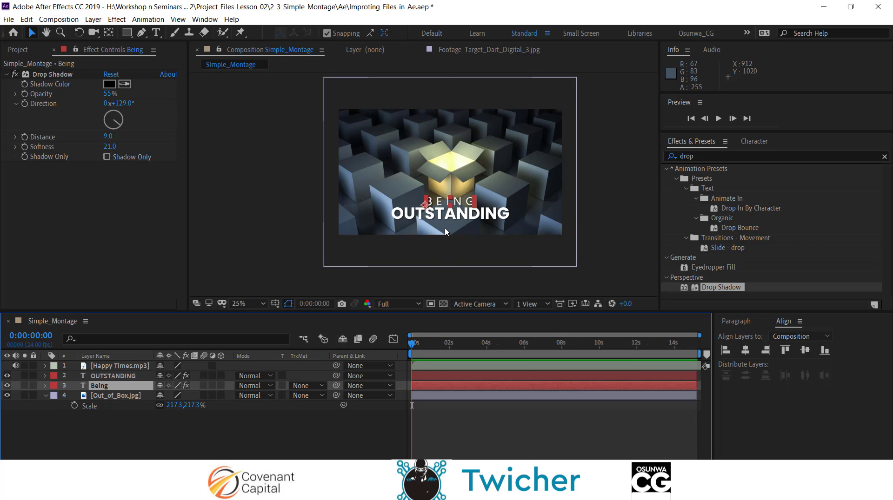
click(7, 375)
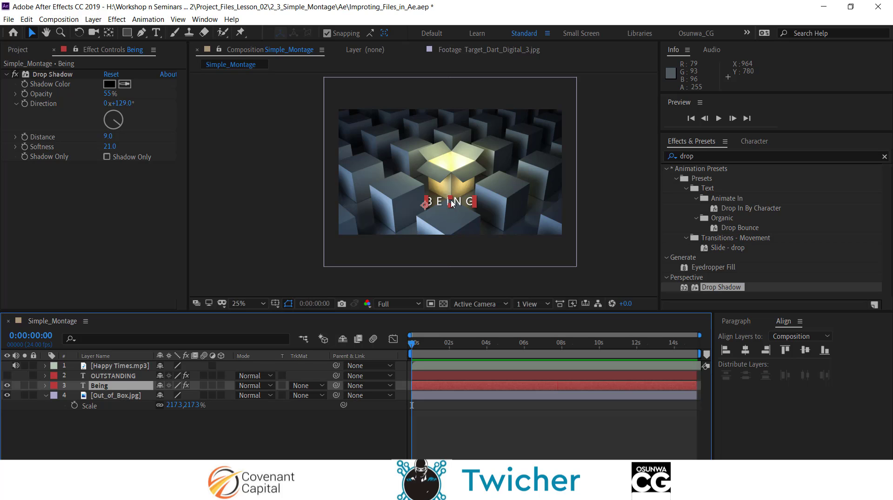
Step: Collapse the Out_of_Box.jpg layer's properties and expand the Transform properties of the Being text layer
click(46, 398)
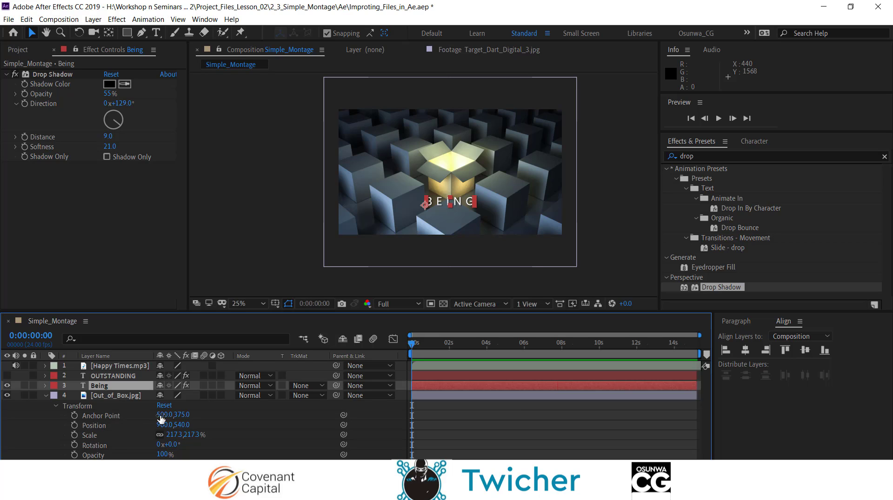
drag(164, 414, 254, 403)
click(45, 385)
click(55, 414)
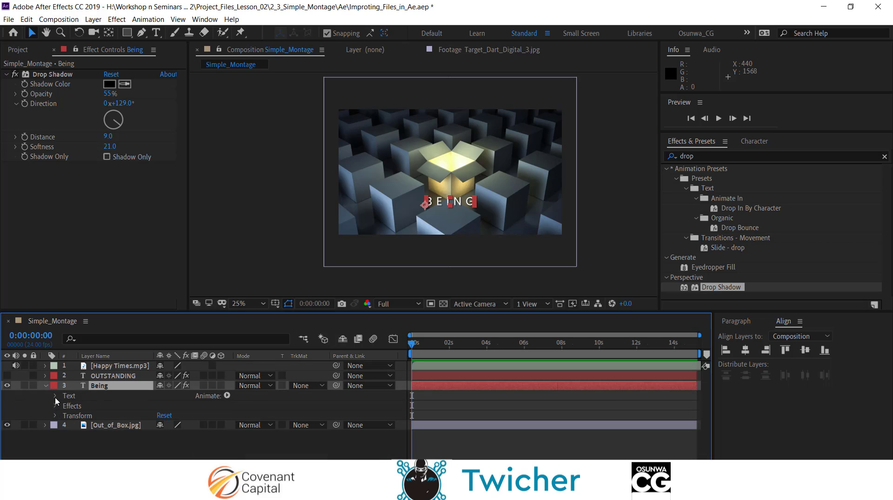
click(55, 415)
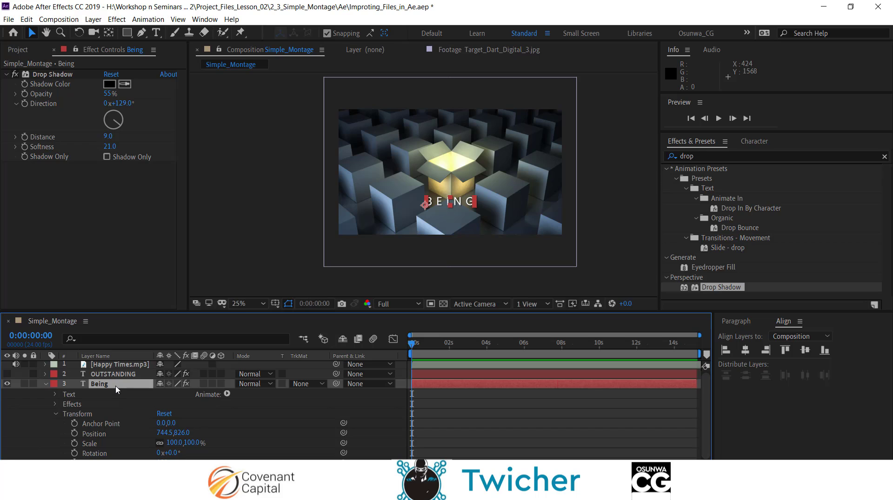
Step: Reveal the Being text layer's Position and move the text straight down below the image to 744.5, 1226.0
key(p)
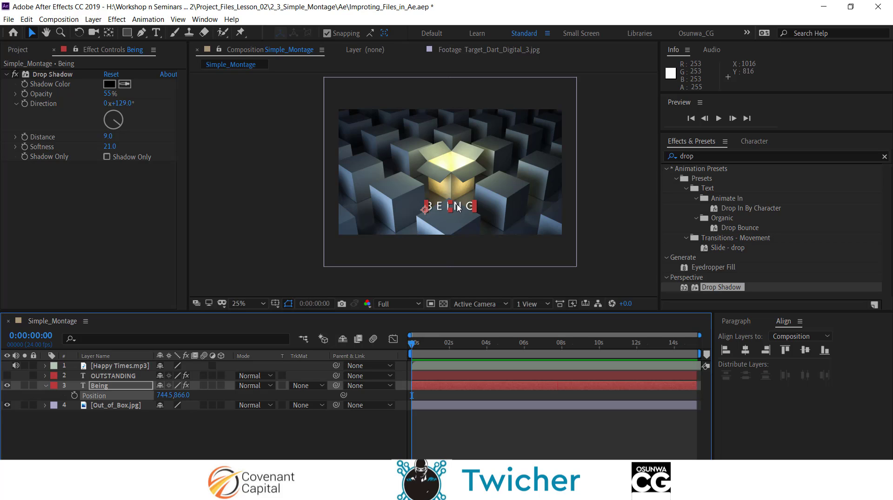
key(ctrl+z)
key(shift+Down)
key(shift+Down)
key(shift+Down)
key(shift+Down)
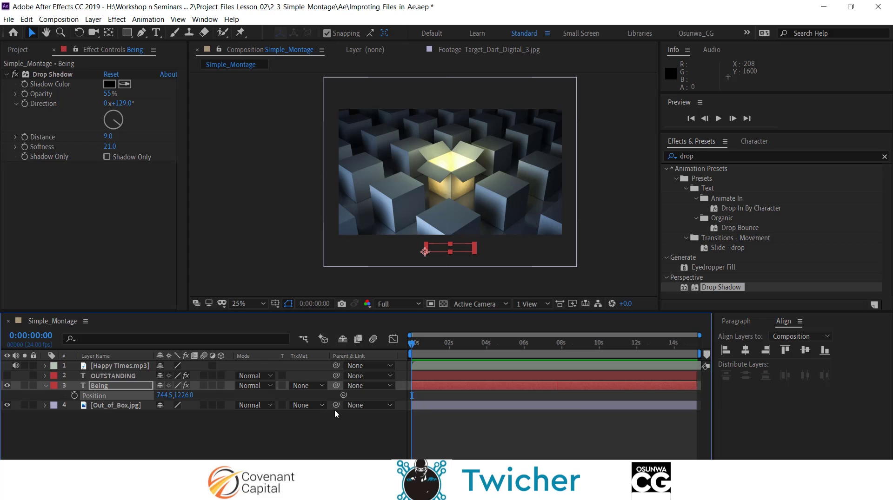
Step: Enable Position keyframing on the Being layer at the first frame
drag(370, 320, 372, 339)
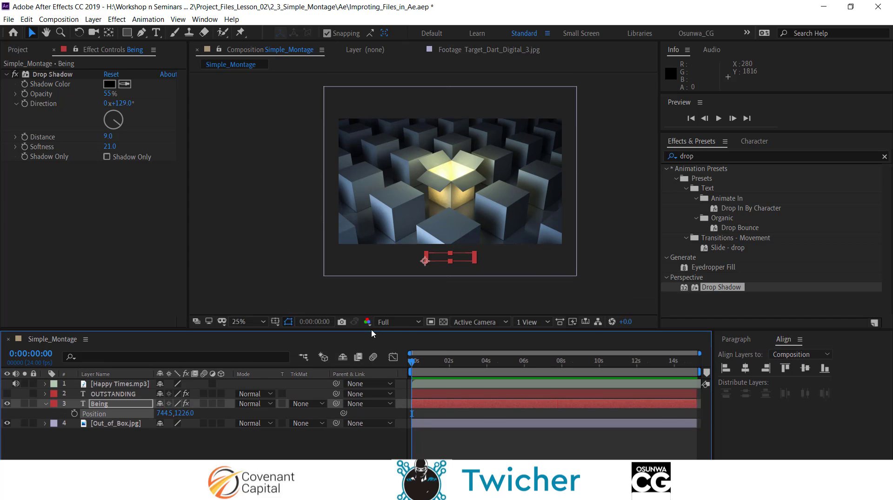
scroll(446, 261, up, 2)
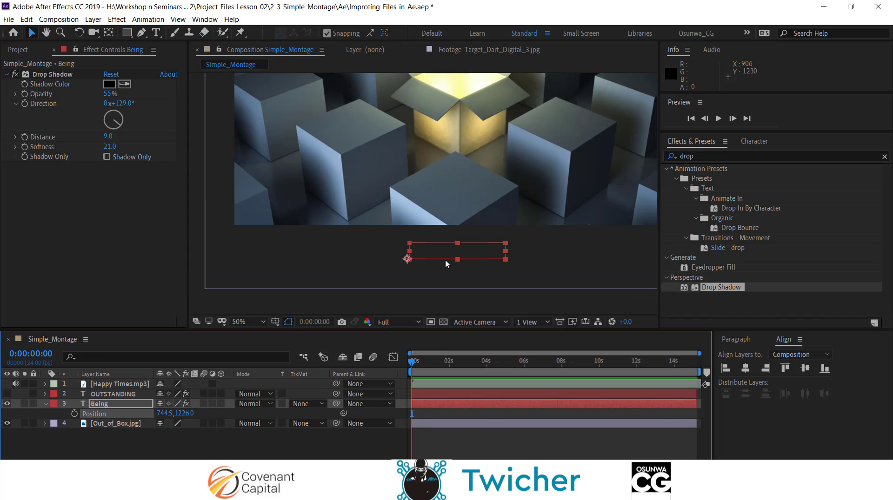
scroll(442, 261, down, 2)
scroll(451, 259, up, 2)
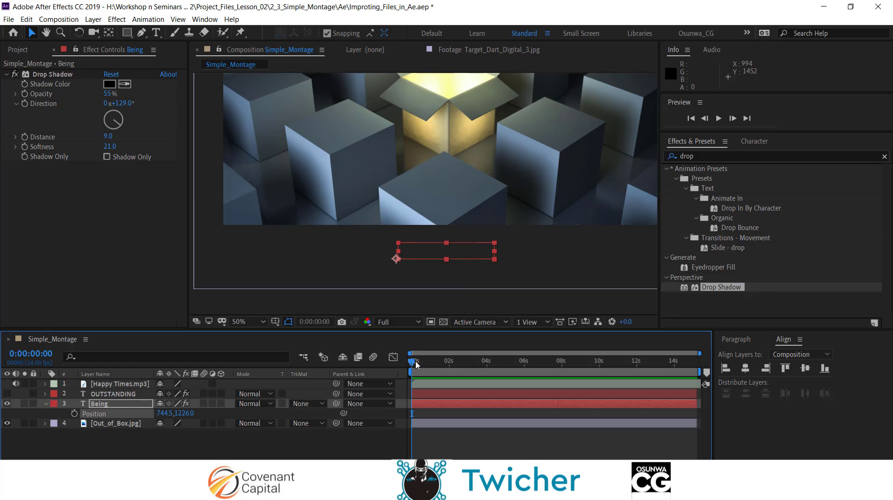
click(74, 413)
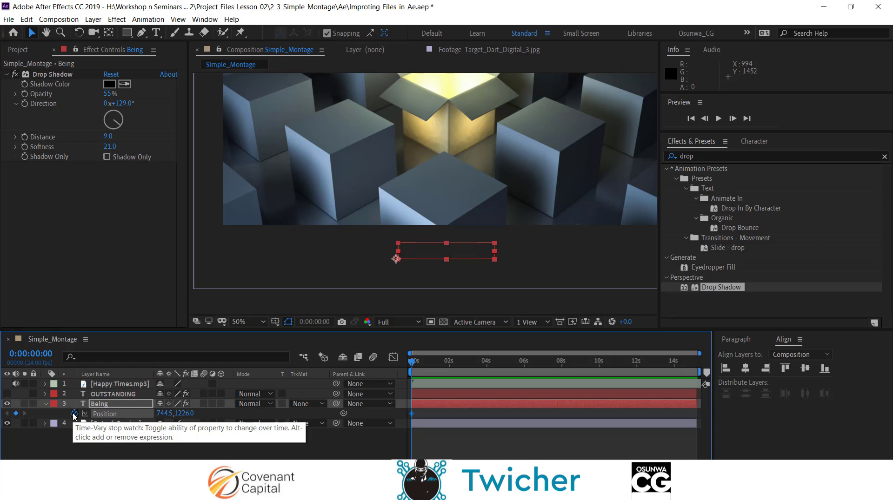
scroll(372, 230, down, 2)
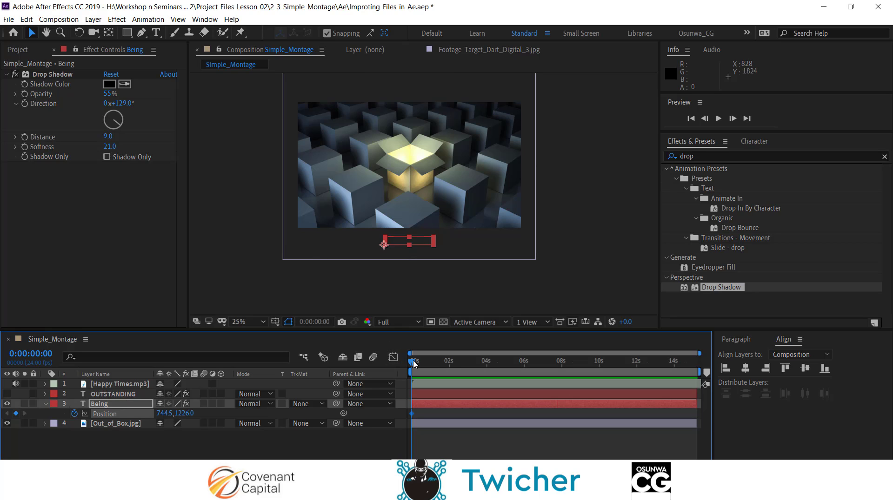
mouse_move(414, 363)
mouse_down()
mouse_move(419, 368)
mouse_move(411, 369)
mouse_up()
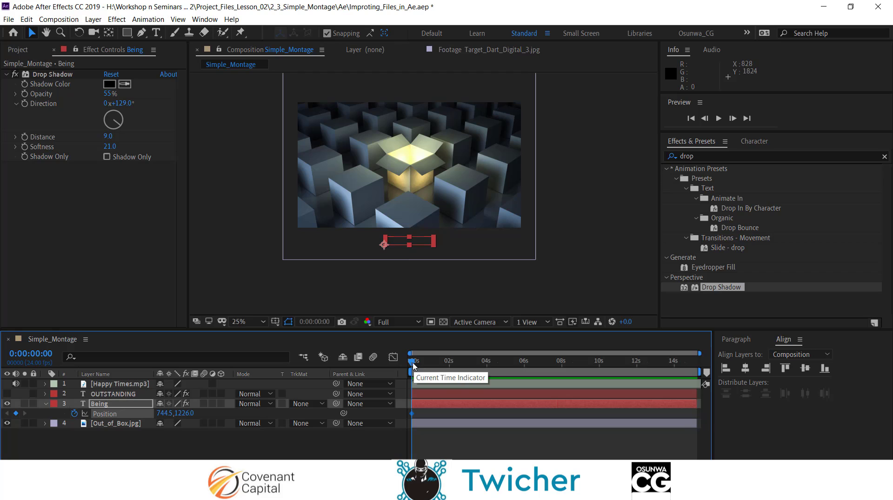
drag(415, 366, 431, 393)
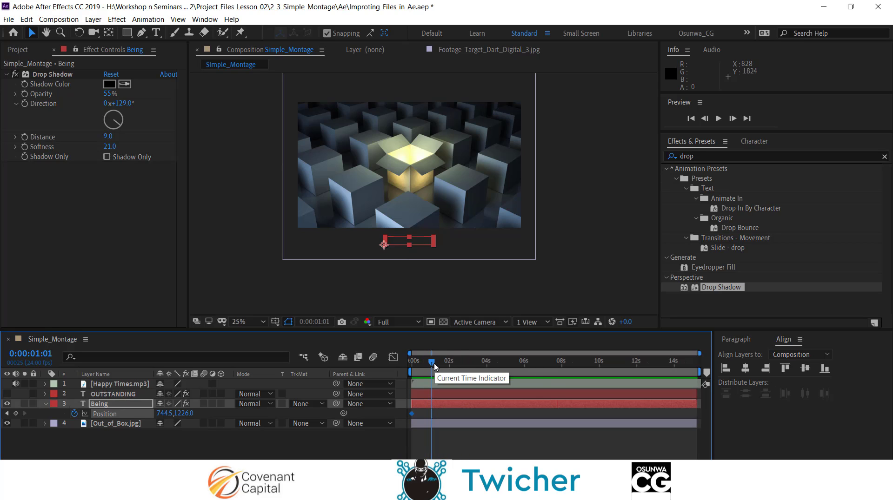
drag(432, 368, 411, 369)
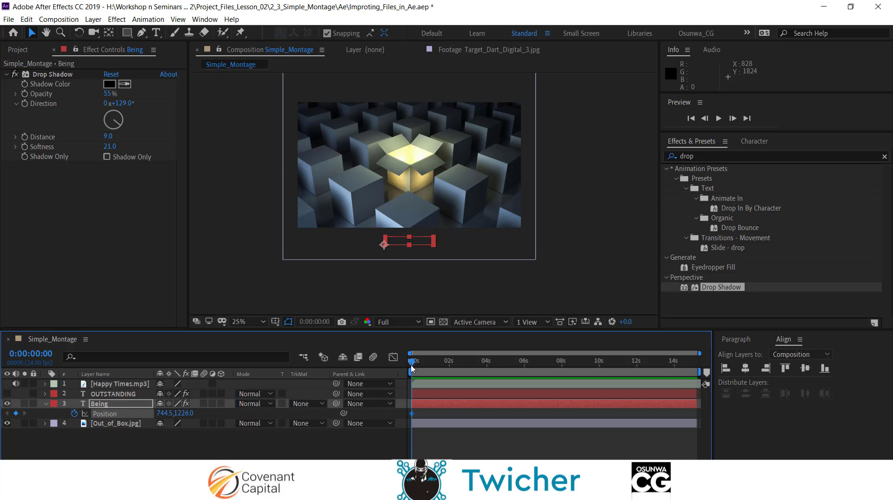
Step: At 0:00:00:20, raise the Being text straight up to 744.5, 866.0 to record a second Position keyframe
key(shift+Page_Down)
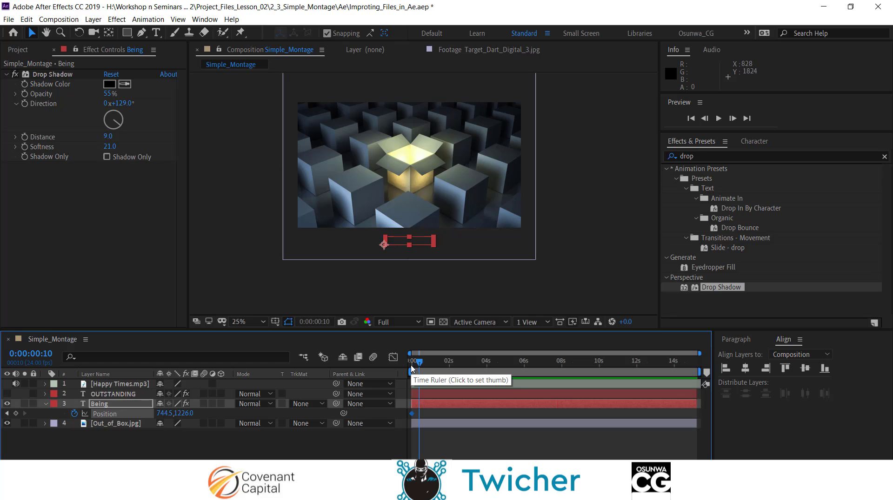
key(shift+Page_Down)
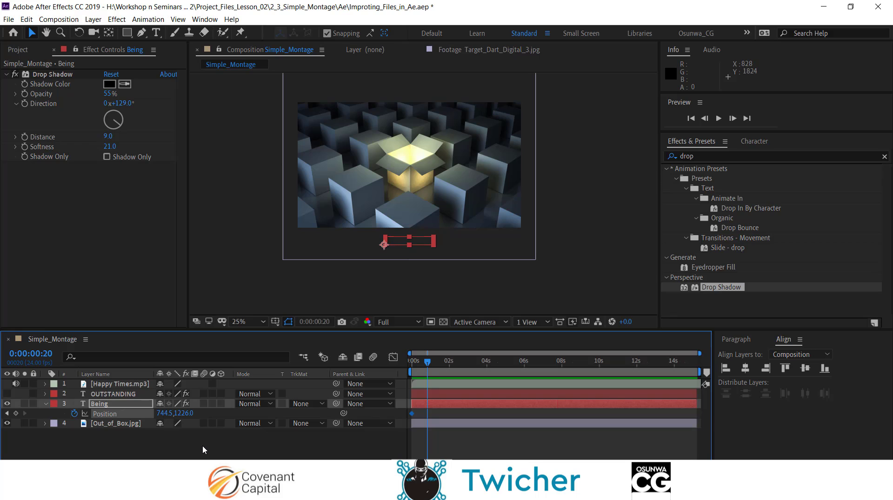
key(shift+Up)
key(shift+Up)
key(shift+Up)
key(shift+Up)
key(shift+Up)
key(shift+Up)
key(shift+Up)
key(shift+Up)
key(shift+Up)
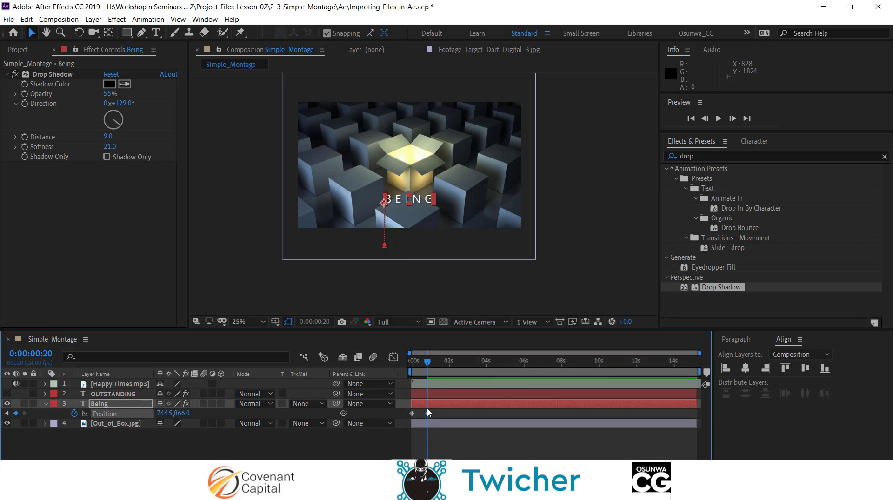
Step: End the work area at 0:00:00:20 and preview the Being text's animation from the first frame
key(n)
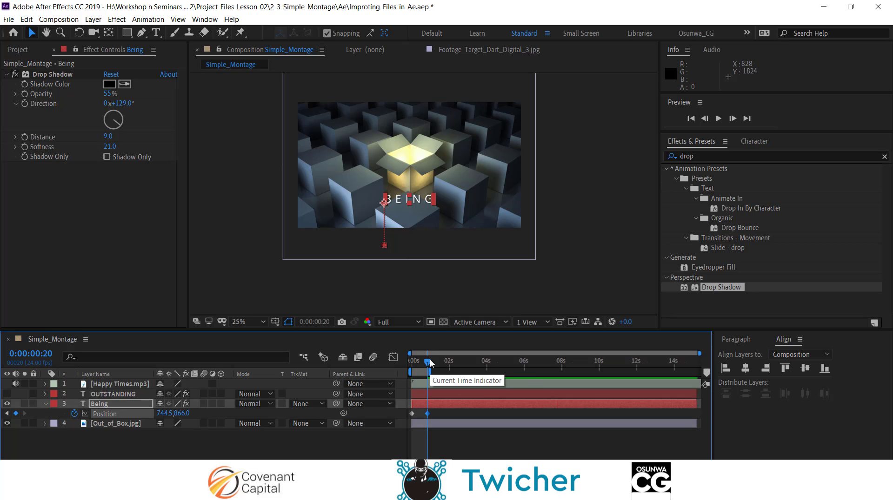
drag(430, 364, 411, 363)
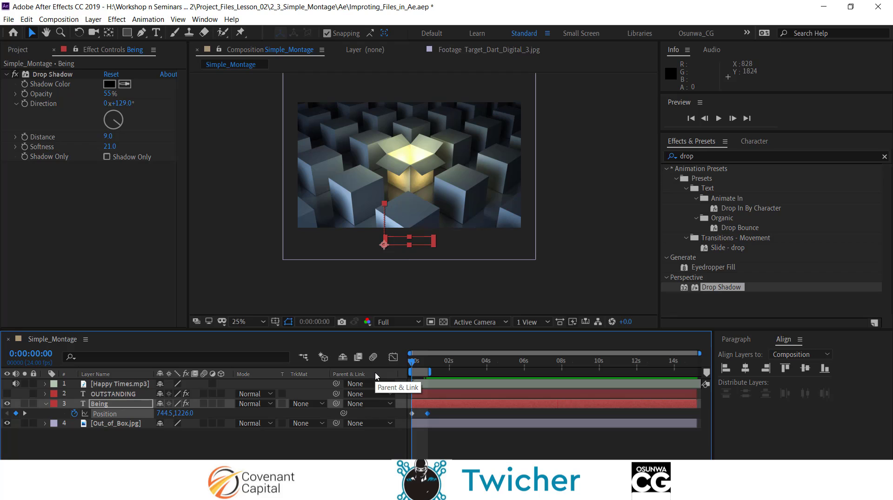
key(space)
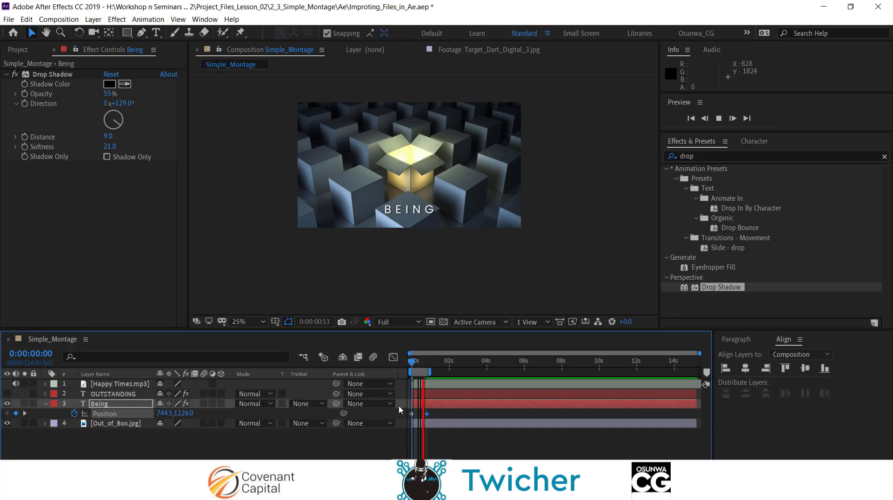
key(space)
key(space)
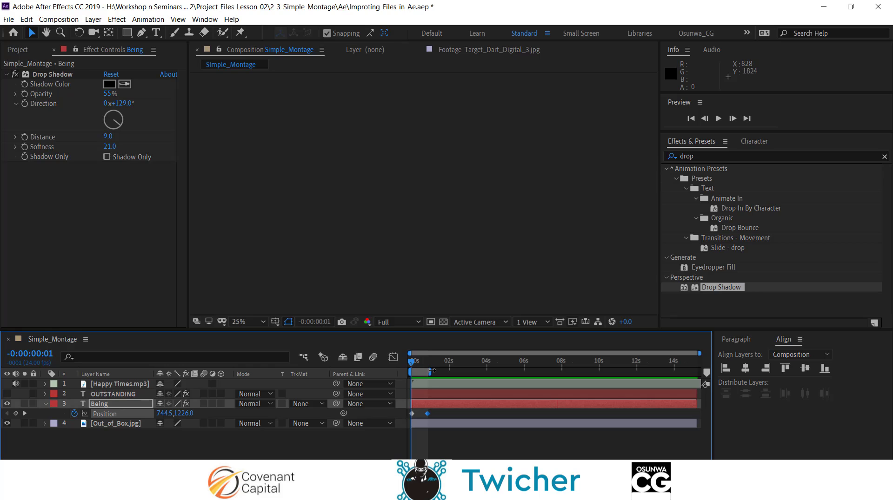
Step: Extend the work area's end to about 3.5 seconds and preview the Being text's rise from the start
drag(430, 371, 479, 371)
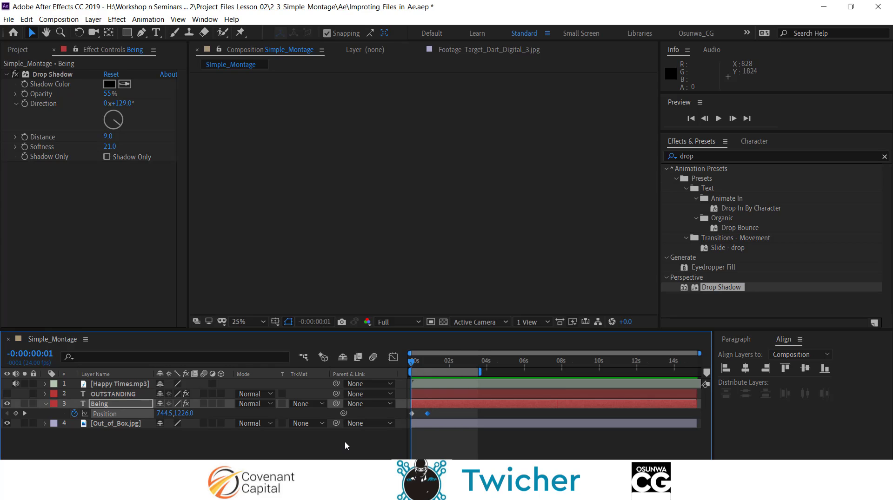
key(space)
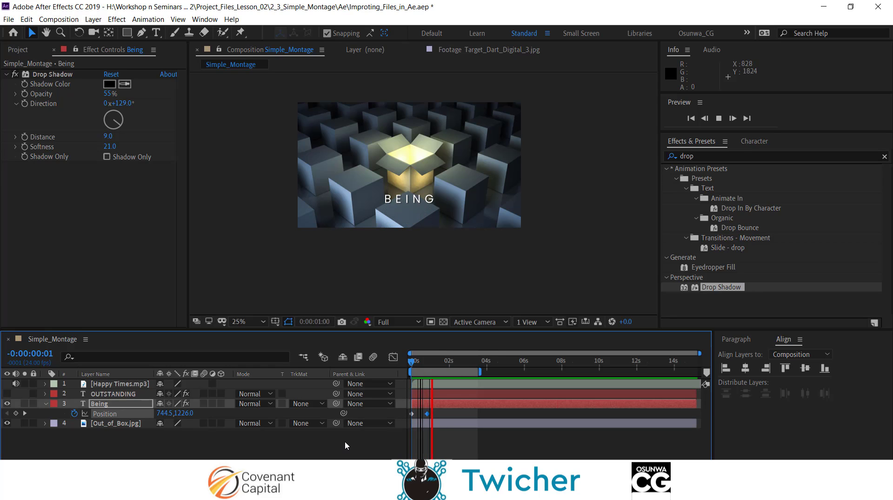
key(space)
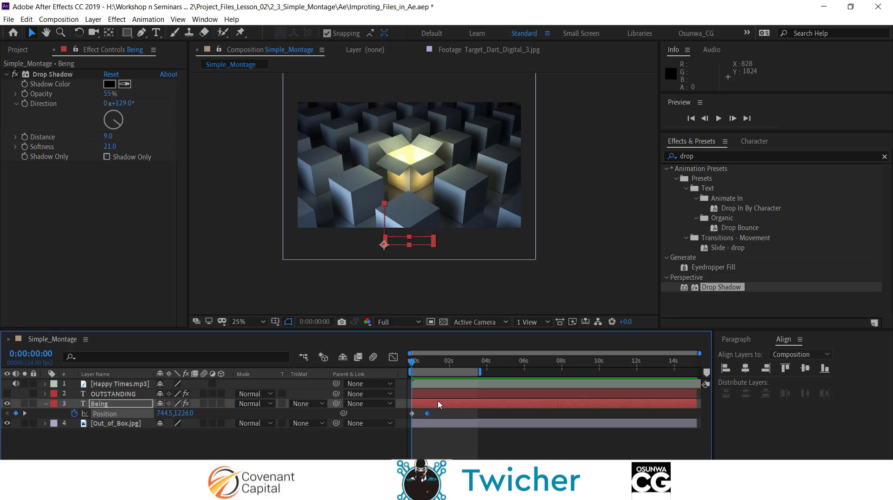
key(space)
key(space)
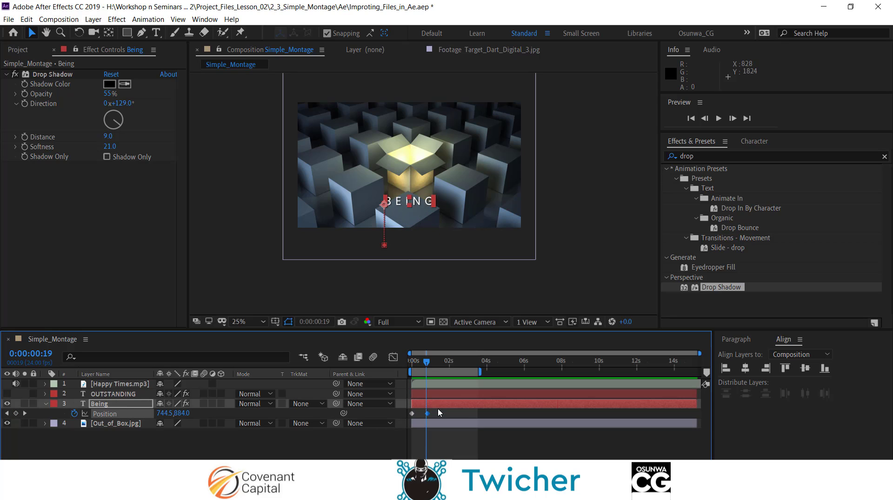
Step: Move the playhead to 0:00:00:13 and make the OUTSTANDING layer visible
mouse_move(427, 363)
mouse_down()
mouse_move(413, 364)
mouse_move(425, 365)
mouse_up()
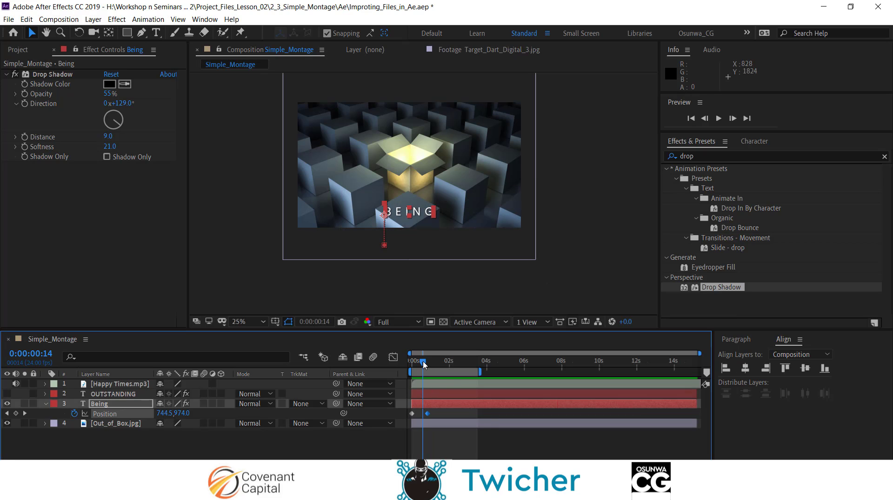
drag(424, 364, 423, 364)
click(7, 394)
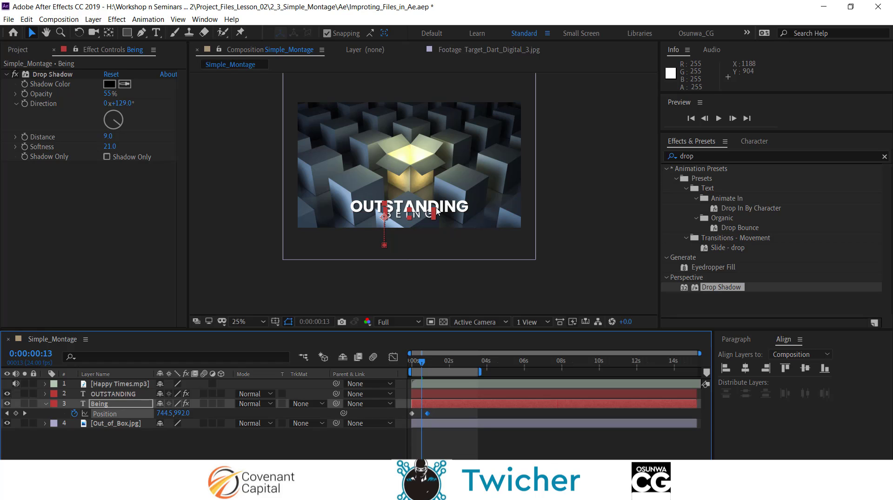
Step: Move the OUTSTANDING text straight down below the image to 450.8, 1224.0
click(434, 396)
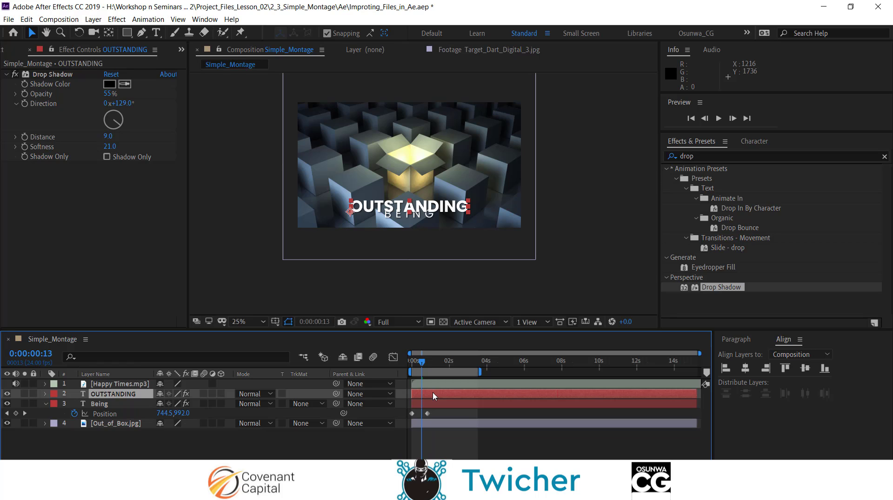
key(shift+Down)
key(shift+Down)
key(shift+Down)
key(shift+Down)
key(shift+Down)
key(shift+Down)
key(shift+Down)
key(shift+Down)
key(shift+Down)
key(shift+Down)
key(shift+Down)
key(shift+Down)
key(shift+Down)
key(shift+Down)
key(shift+Down)
key(shift+Down)
key(shift+Down)
key(shift+Down)
key(shift+Down)
key(shift+Down)
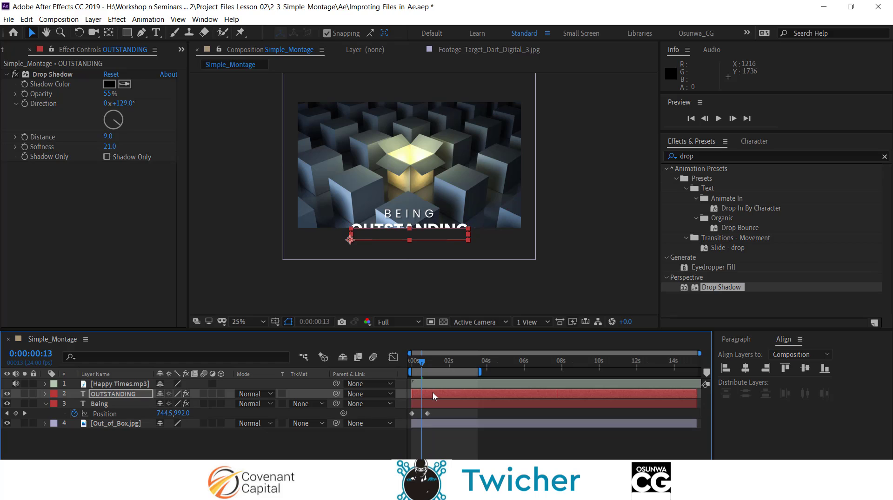
key(shift+Down)
key(shift+Down)
key(shift+Down)
key(shift+Down)
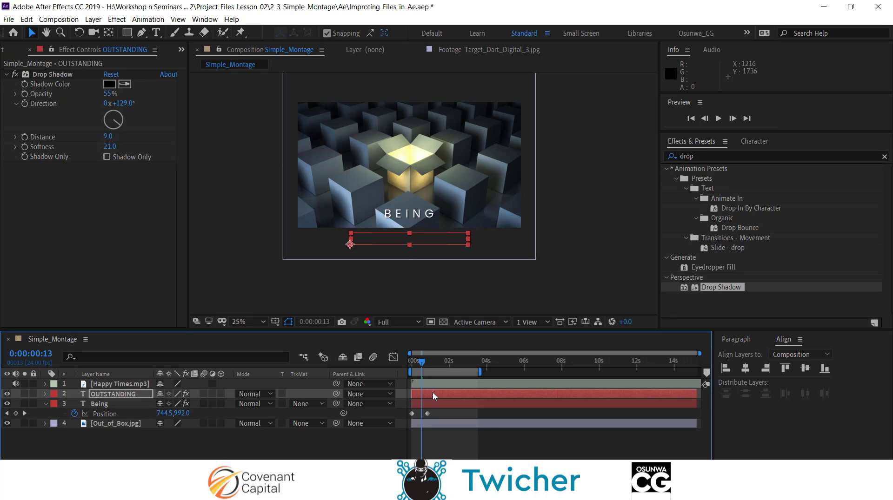
Step: Reveal the OUTSTANDING layer's Position and set its first keyframe at 0:00:00:13
double_click(132, 394)
key(p)
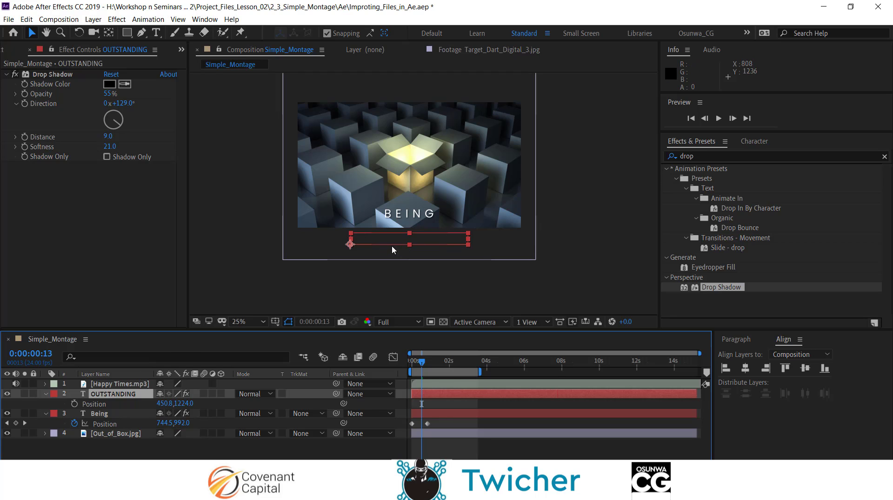
click(75, 404)
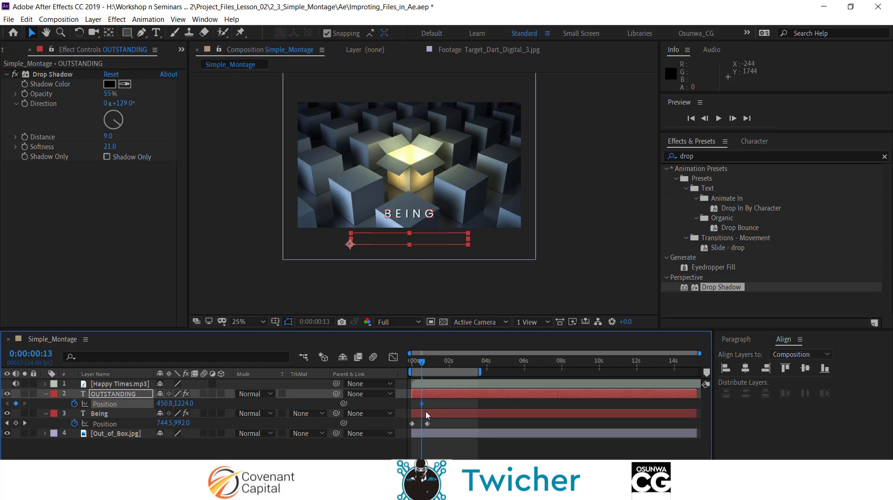
Step: At 0:00:01:09, raise the OUTSTANDING text to 450.8, 984.0, just under the word Being, to record a second Position keyframe
key(space)
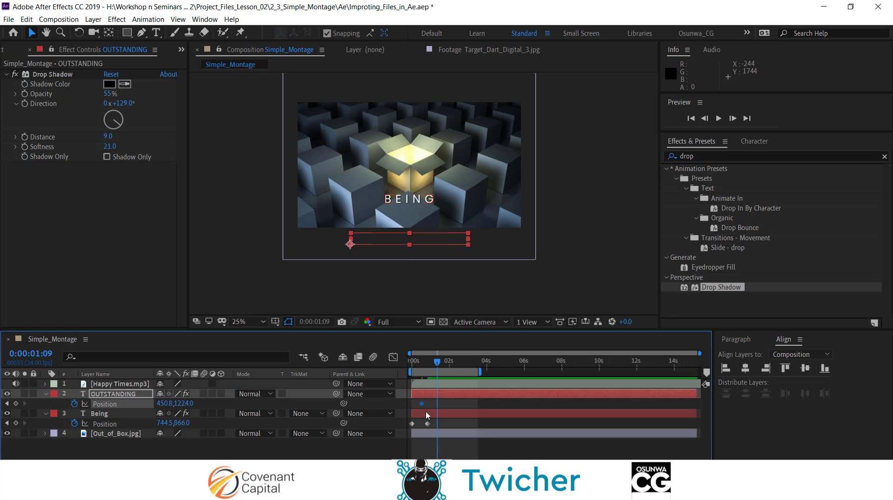
key(shift+Up)
key(shift+Up)
key(shift+Up)
key(shift+Up)
key(shift+Up)
key(shift+Up)
key(shift+Up)
key(shift+Up)
key(shift+Up)
key(shift+Up)
key(shift+Up)
key(shift+Up)
key(shift+Up)
key(shift+Up)
key(shift+Up)
key(shift+Up)
key(shift+Up)
key(shift+Up)
key(shift+Up)
key(shift+Up)
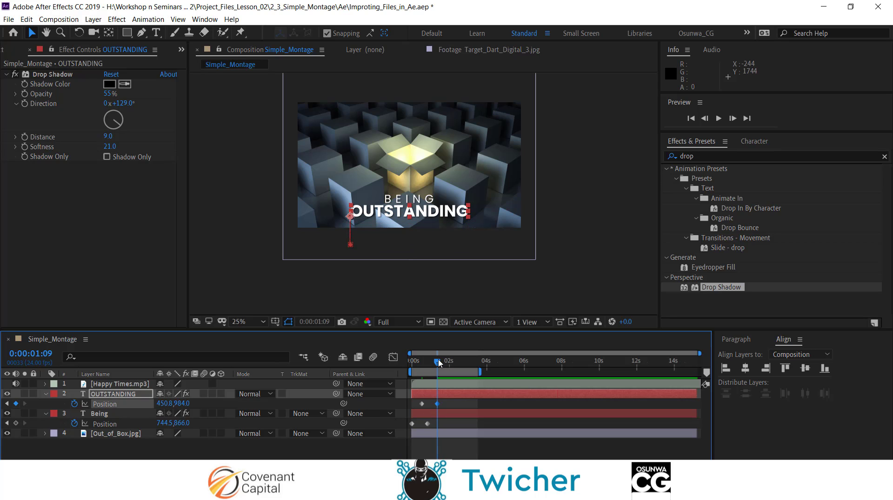
Step: Preview both text layers' staggered rise from the first frame several times
drag(437, 362, 397, 372)
key(space)
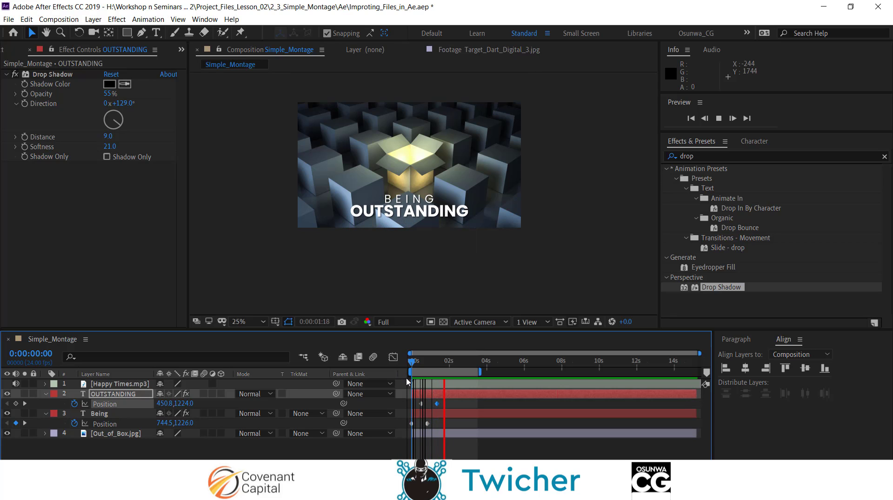
key(space)
key(space)
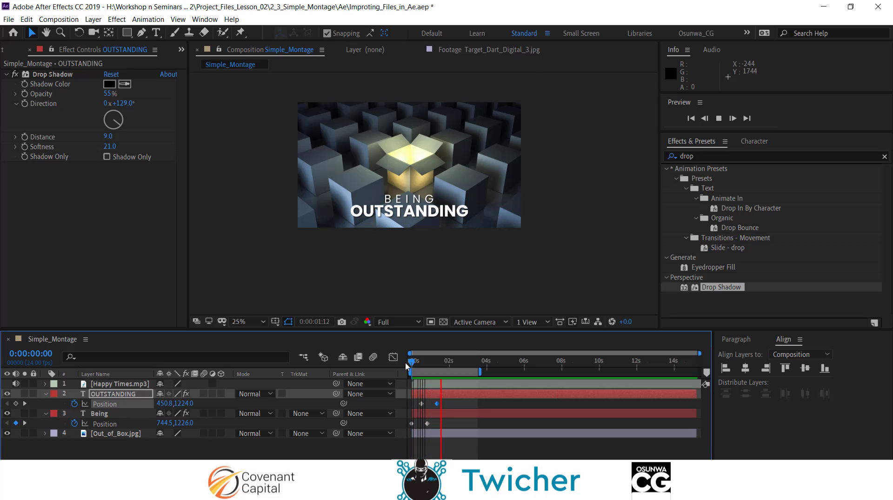
key(space)
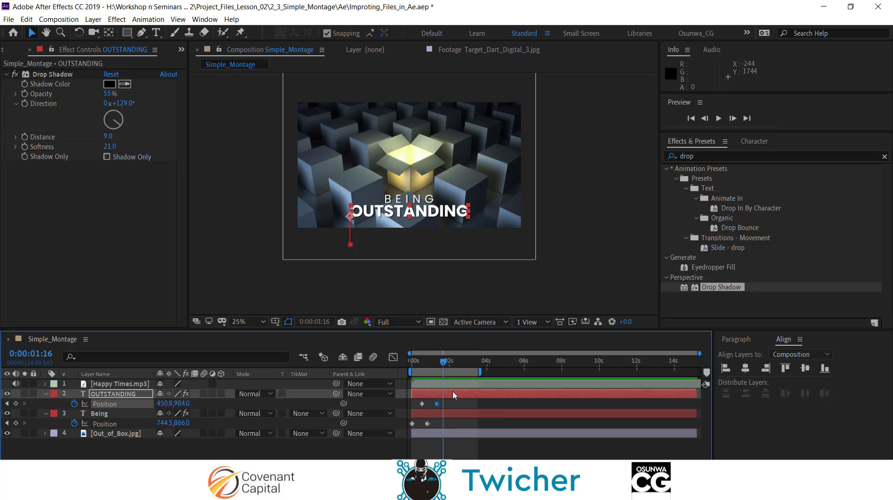
drag(443, 365, 403, 378)
key(space)
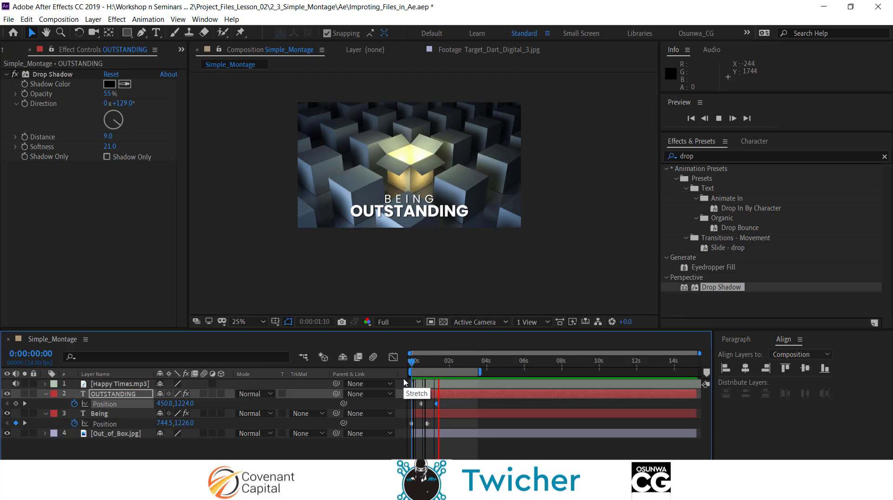
key(space)
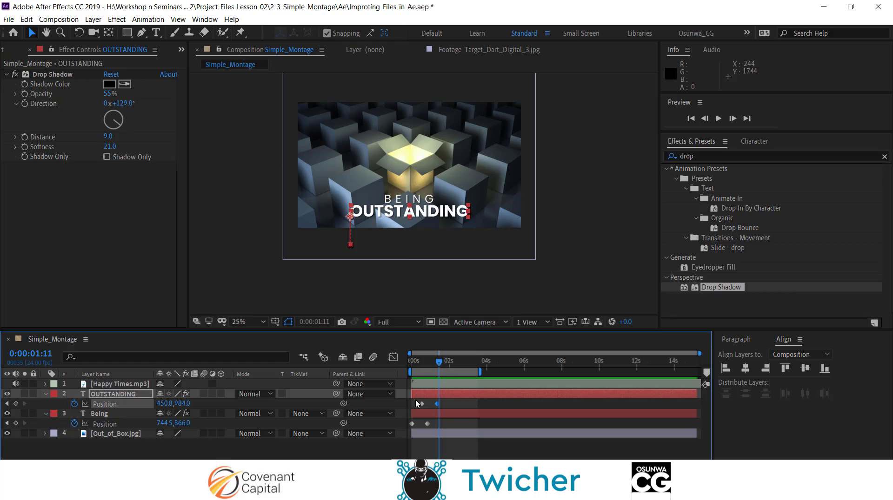
Step: Preview the staggered rise of both text layers from the first frame
scroll(410, 401, up, 3)
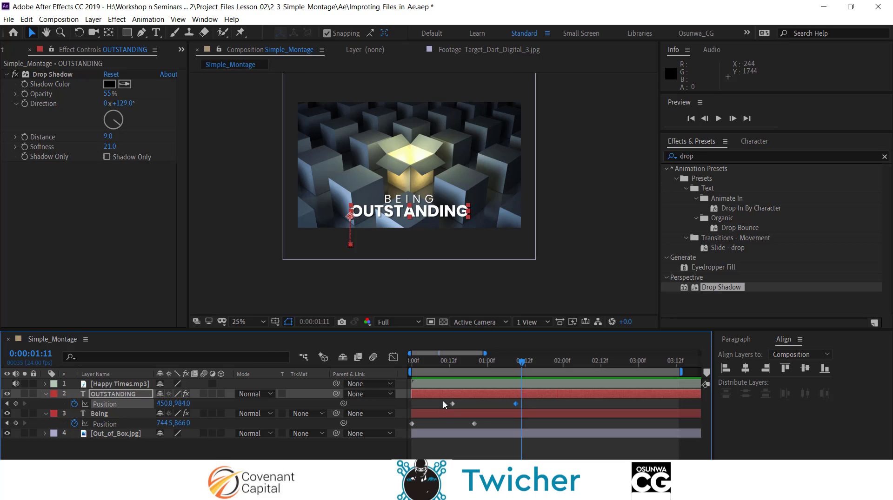
drag(521, 363, 411, 362)
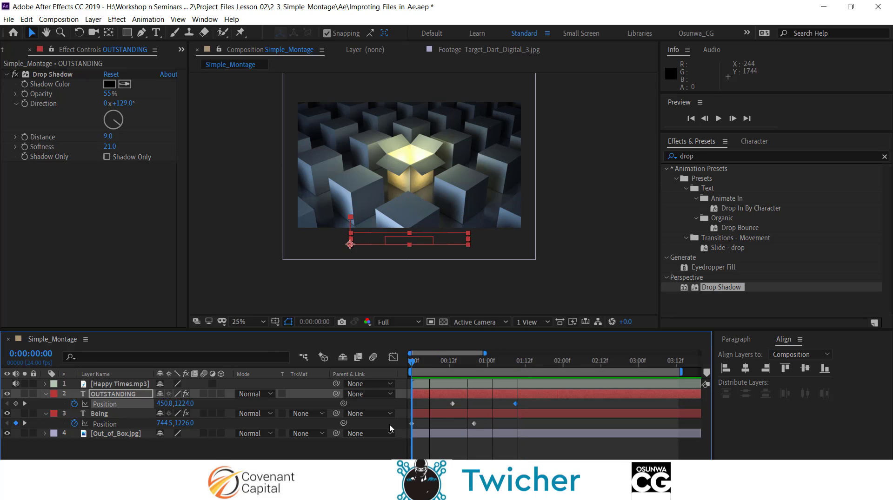
key(space)
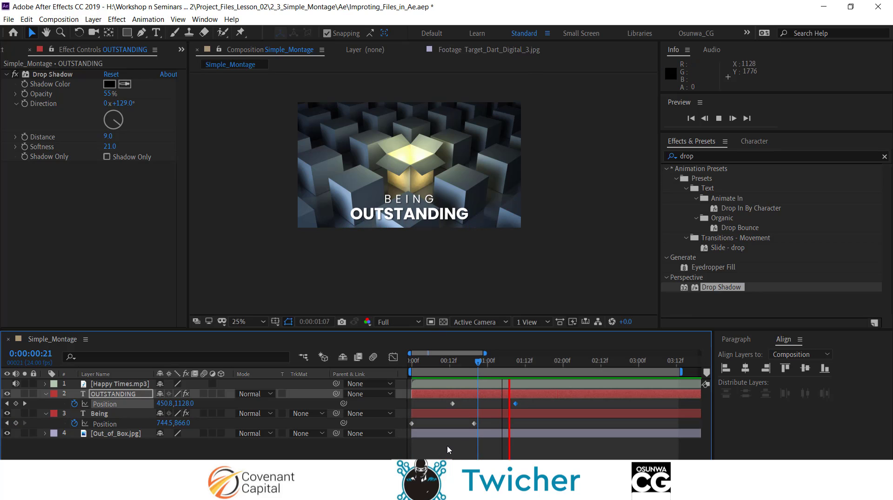
key(space)
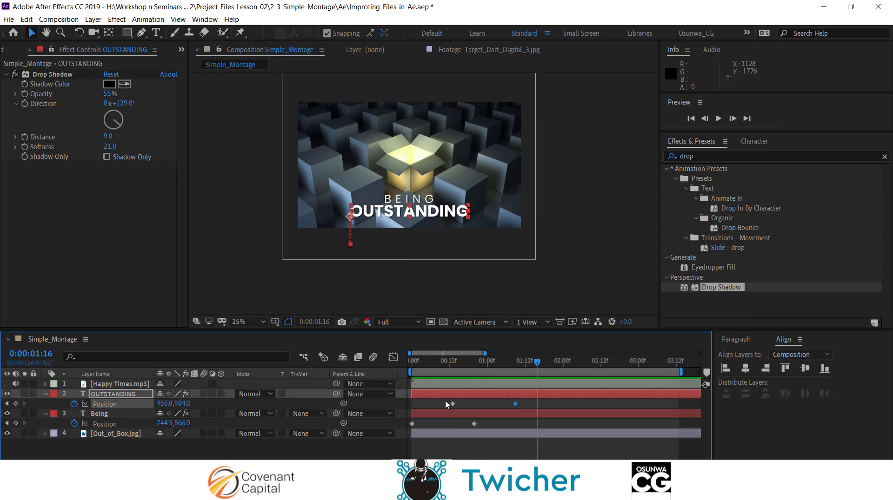
Step: Shift both OUTSTANDING Position keyframes earlier, to 0:00:00:10 and 0:00:01:06, and preview the new timing from the start
drag(445, 401, 506, 406)
drag(536, 368, 505, 375)
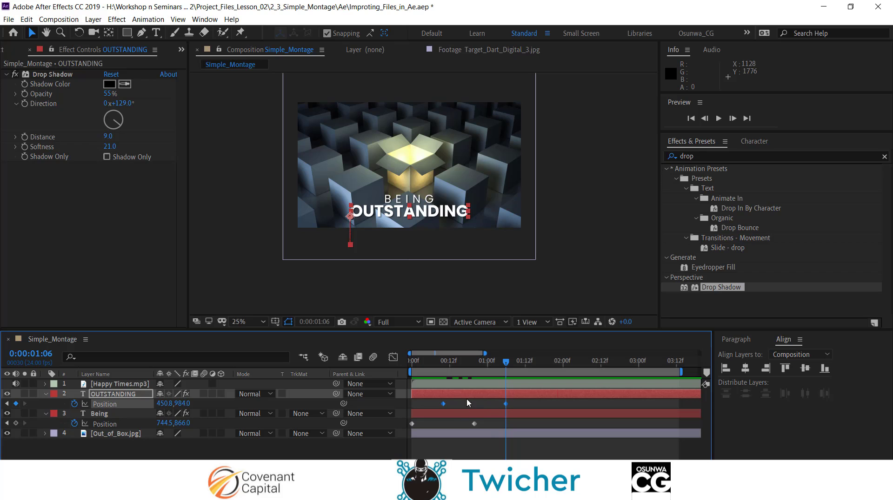
key(Home)
key(space)
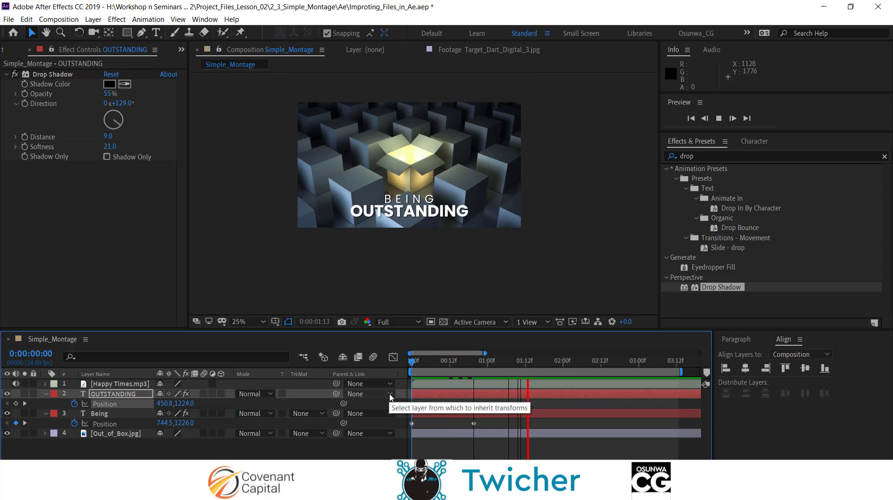
key(space)
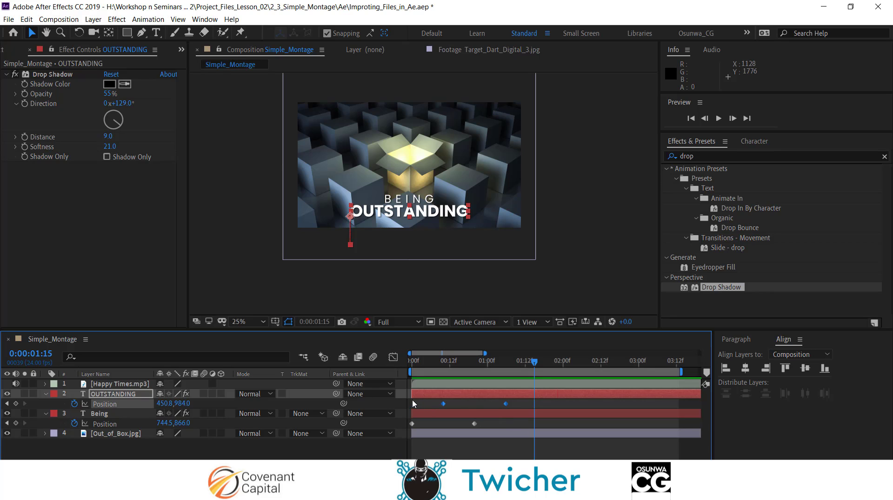
Step: Select all Position keyframes of the OUTSTANDING and Being layers and apply Easy Ease to them
mouse_move(412, 400)
mouse_down()
mouse_move(447, 437)
mouse_move(519, 439)
mouse_move(521, 424)
mouse_move(435, 426)
mouse_move(403, 397)
mouse_move(413, 409)
mouse_up()
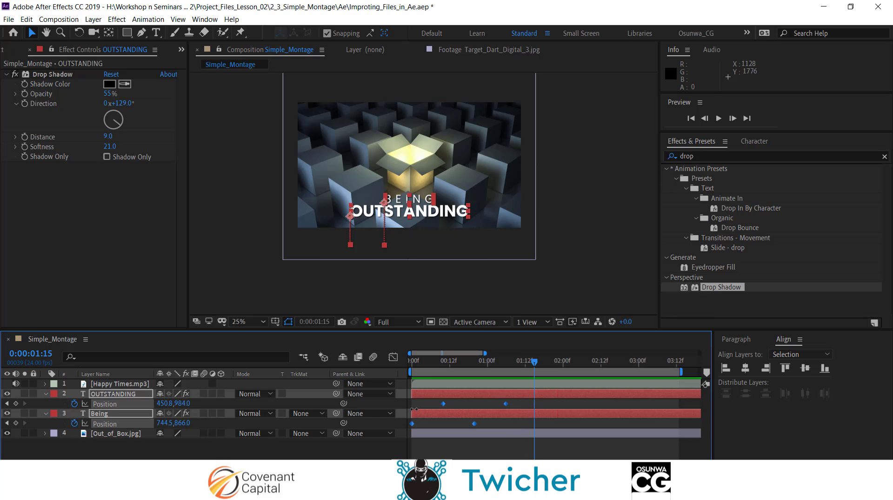
click(443, 409)
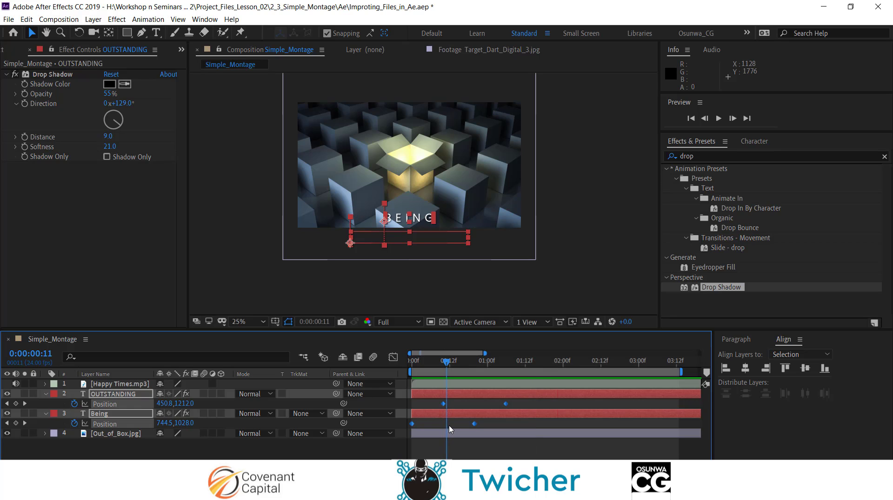
click(453, 362)
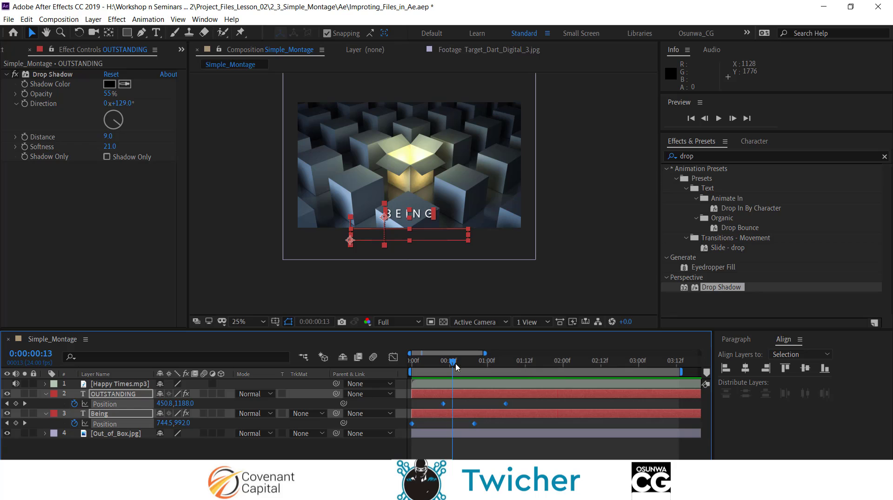
drag(452, 362, 445, 364)
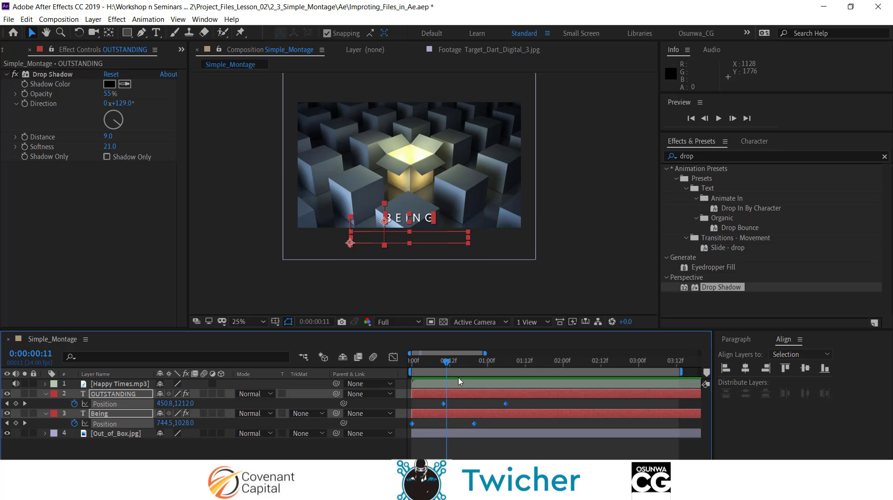
drag(446, 365, 442, 366)
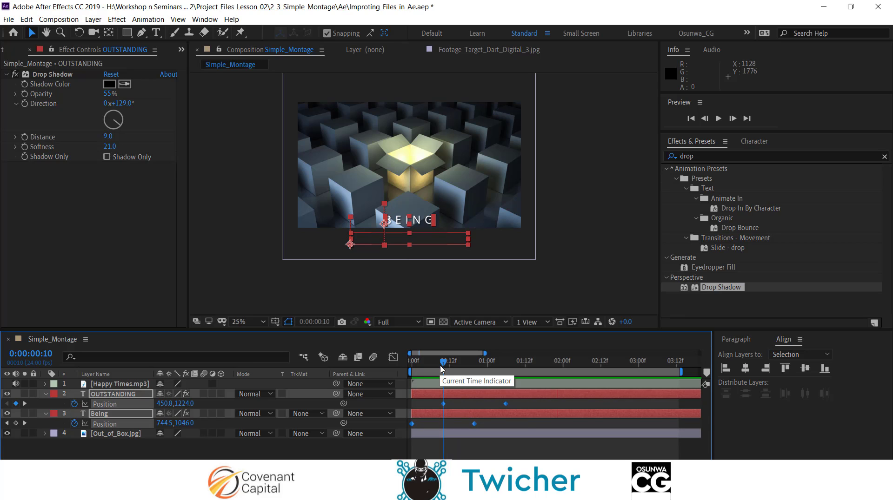
drag(442, 366, 412, 376)
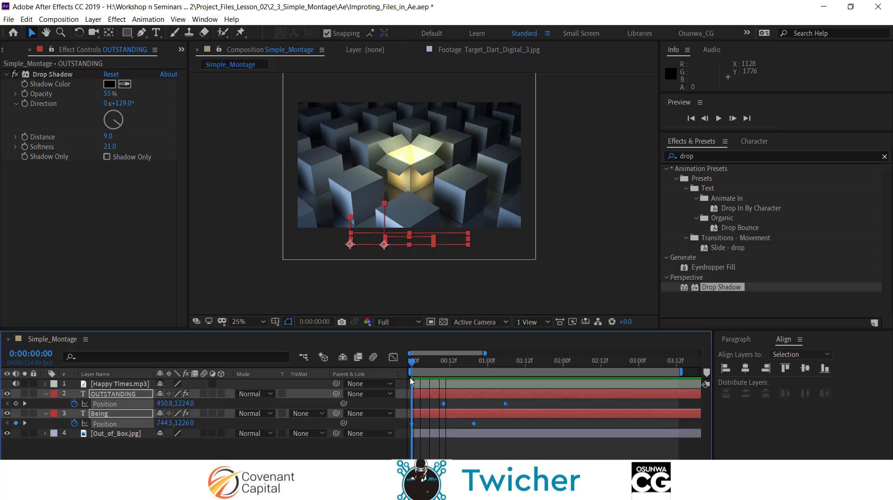
right_click(443, 405)
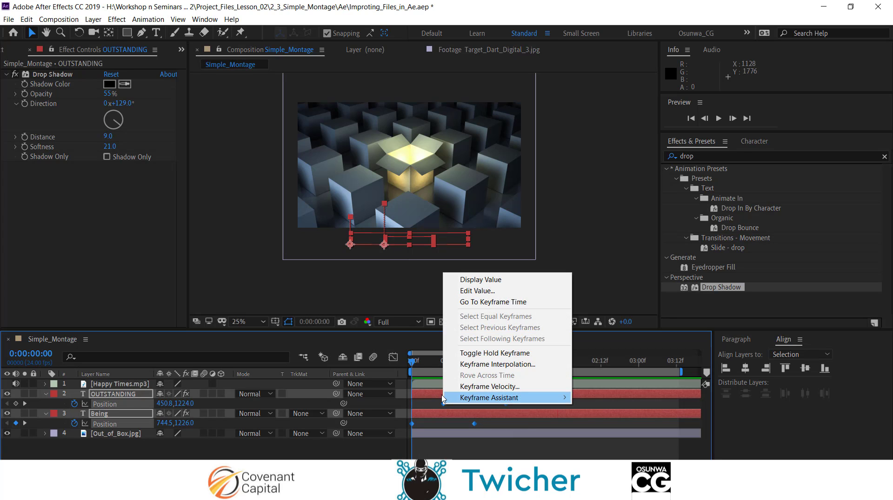
mouse_move(471, 400)
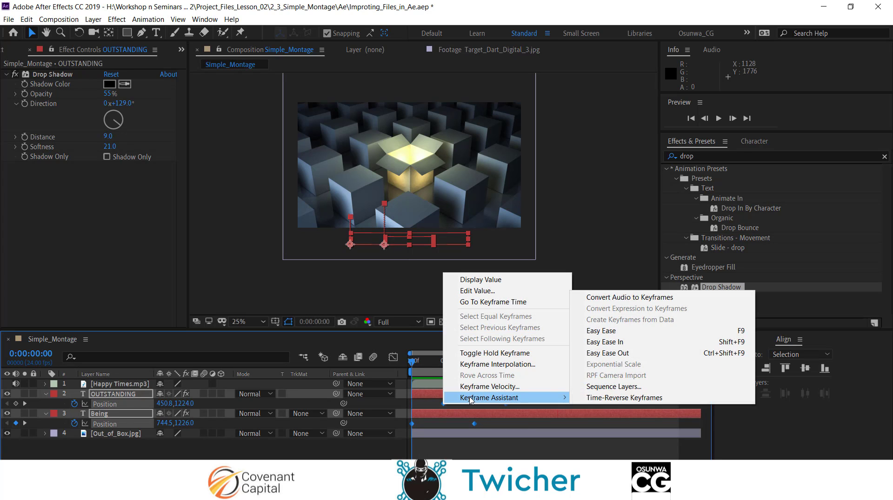
click(625, 335)
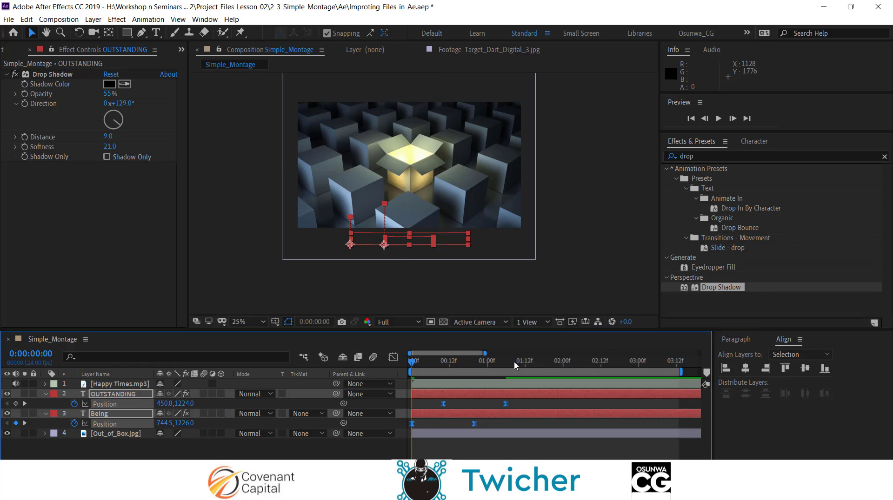
Step: Preview the eased text animation from the first frame
click(415, 362)
drag(415, 364, 413, 366)
key(space)
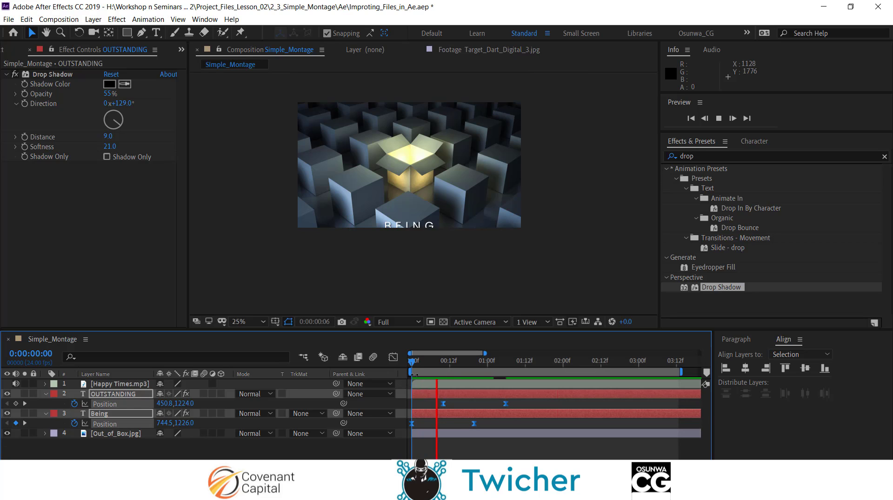
key(space)
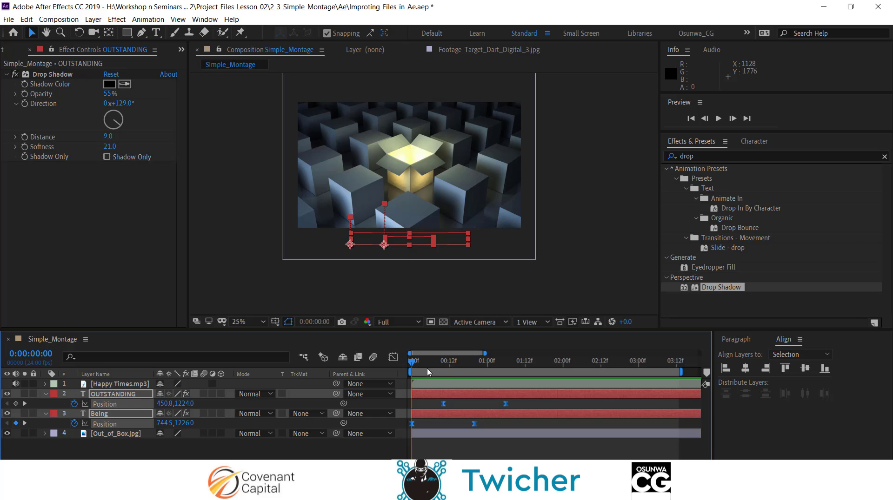
right_click(443, 404)
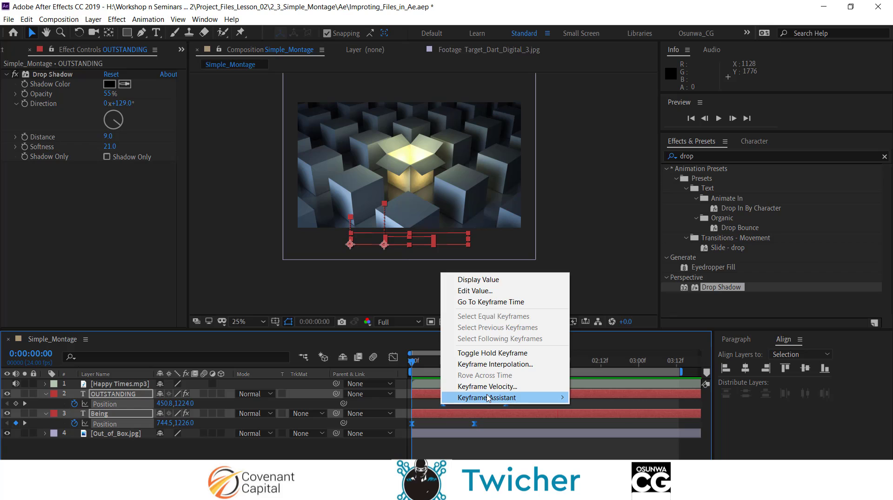
mouse_move(549, 398)
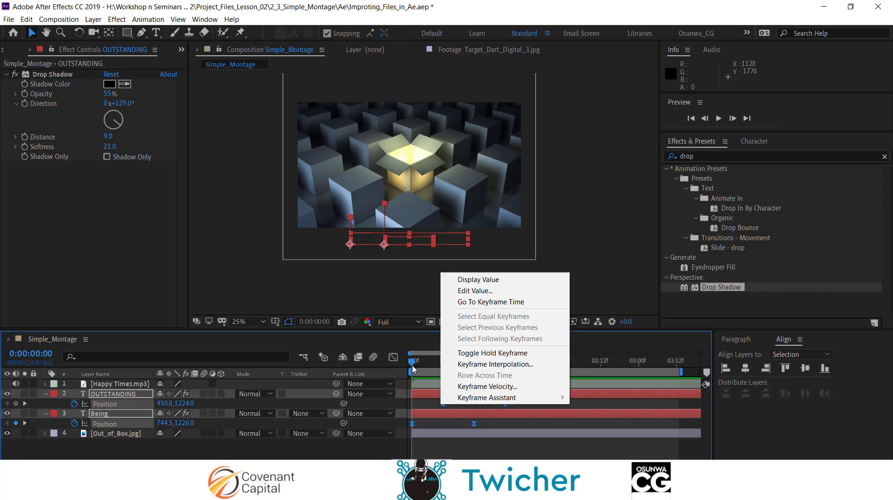
click(413, 369)
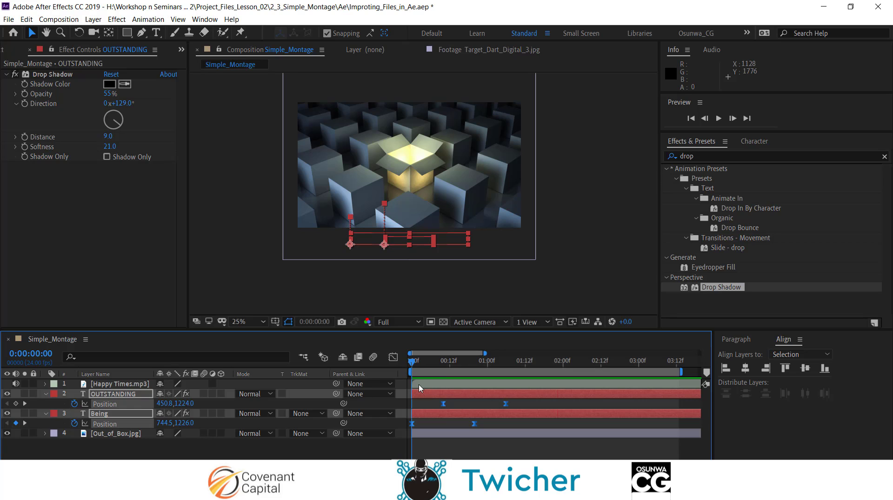
Step: Play the eased rise of both text layers twice from the beginning to check its smoothness
key(space)
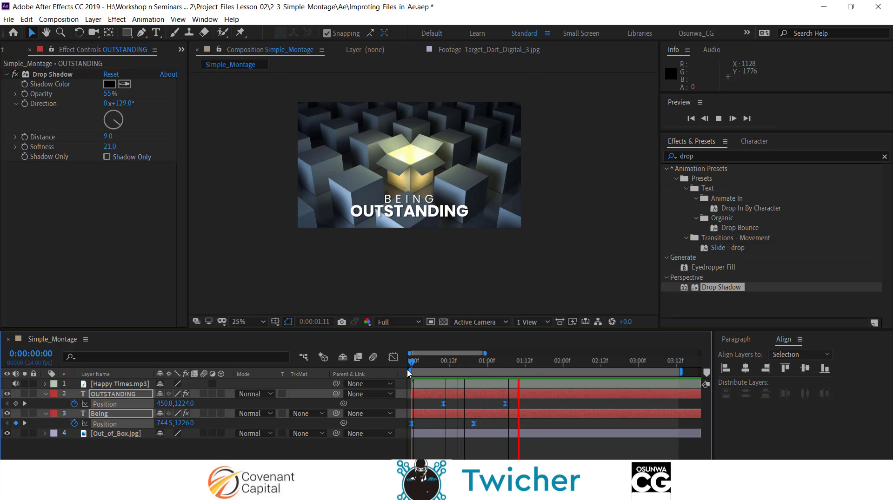
key(space)
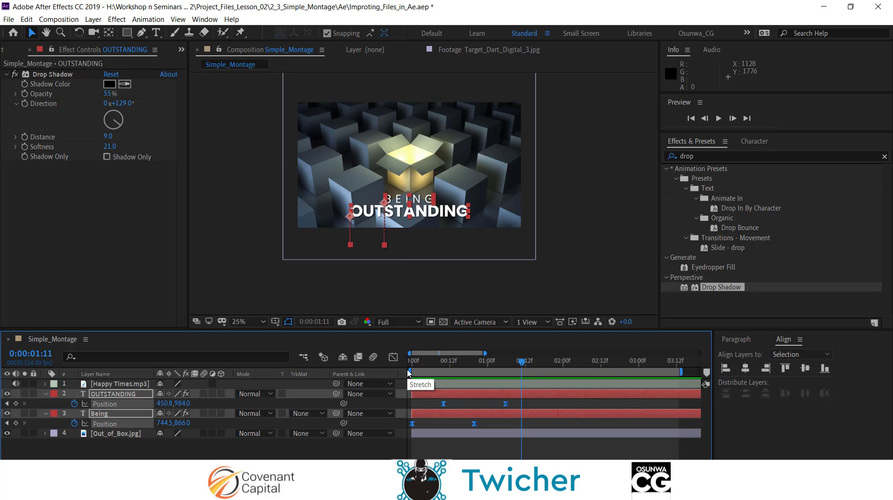
drag(522, 362, 382, 404)
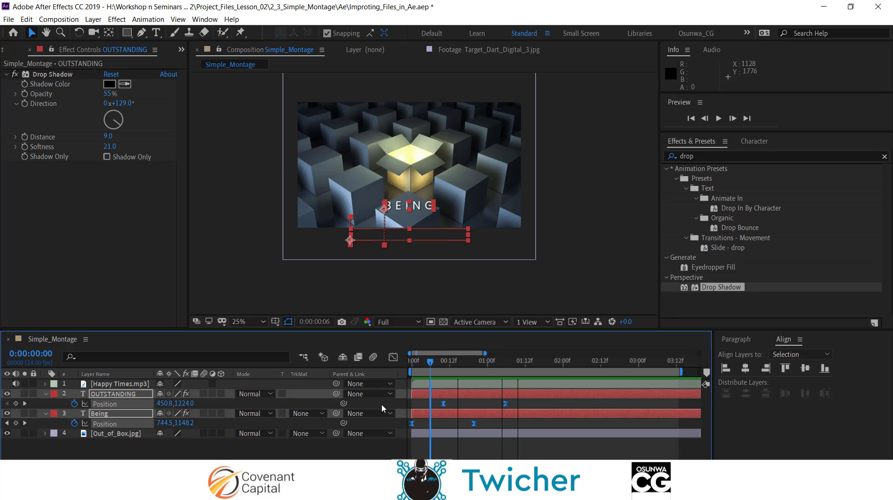
key(space)
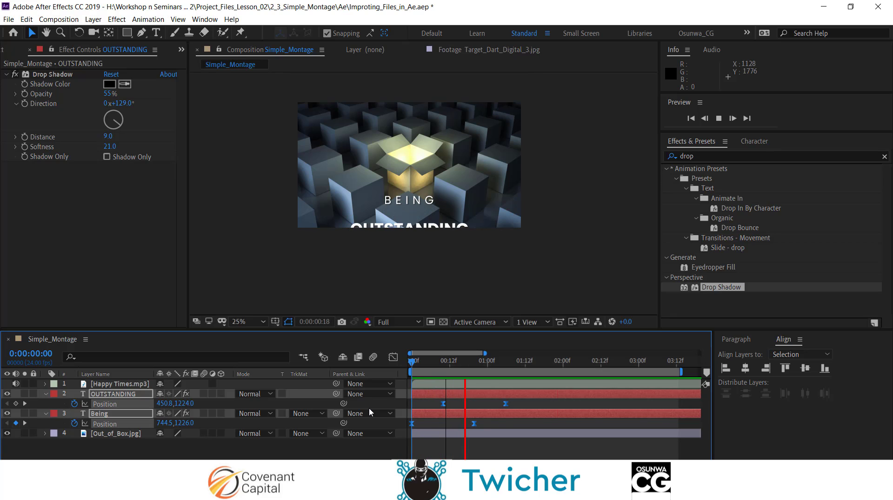
key(space)
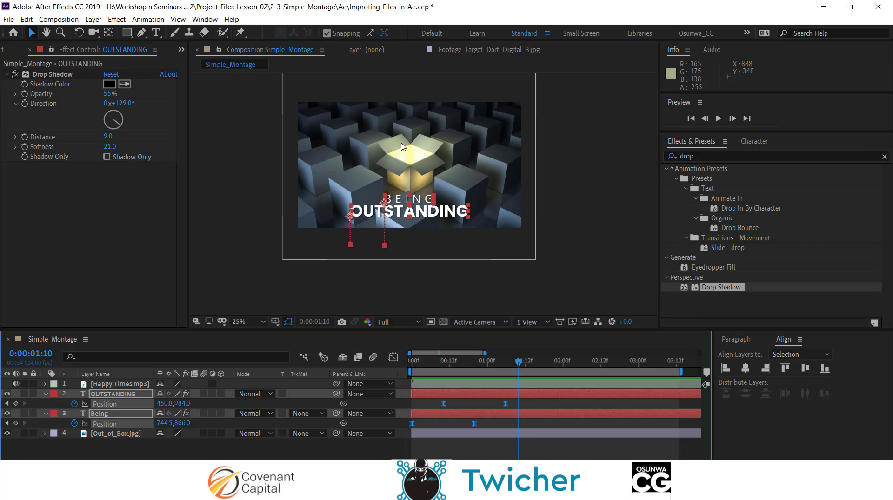
Step: Animate the Out_of_Box.jpg layer's Scale with a starting keyframe at 0:00:00:00 and a second one of 265.3% at 0:00:02:03
click(246, 177)
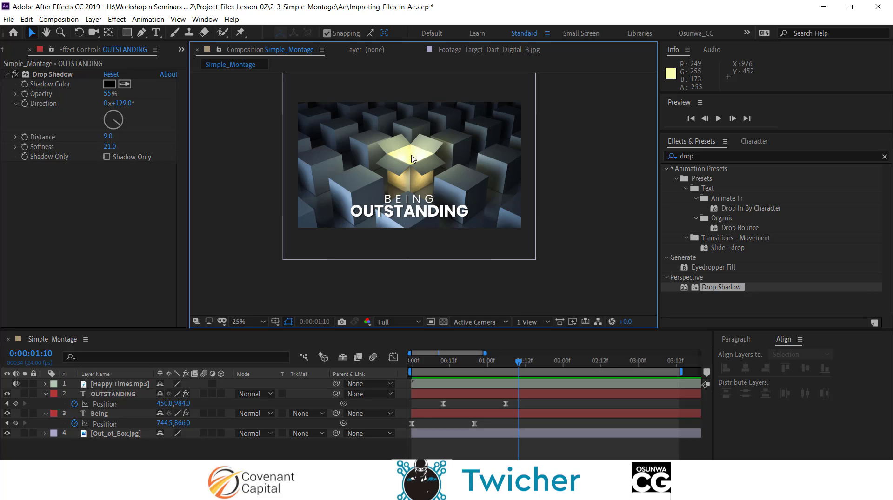
click(110, 435)
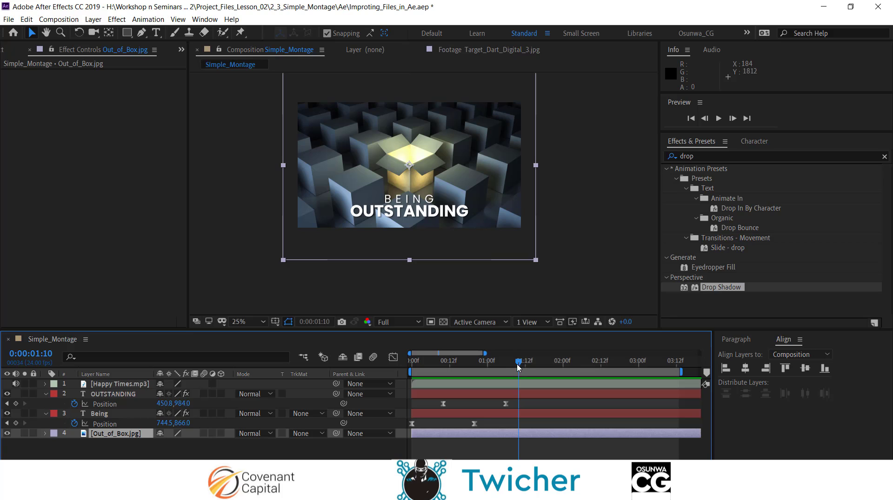
drag(518, 367, 409, 392)
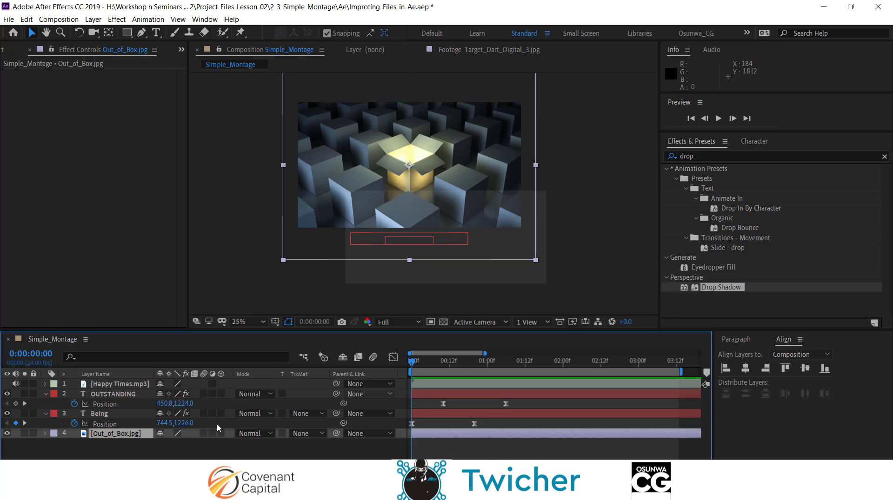
key(s)
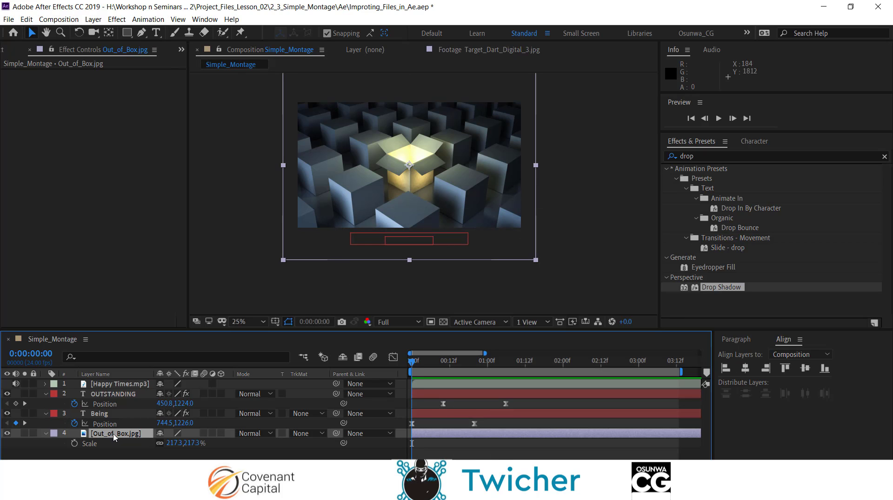
click(74, 444)
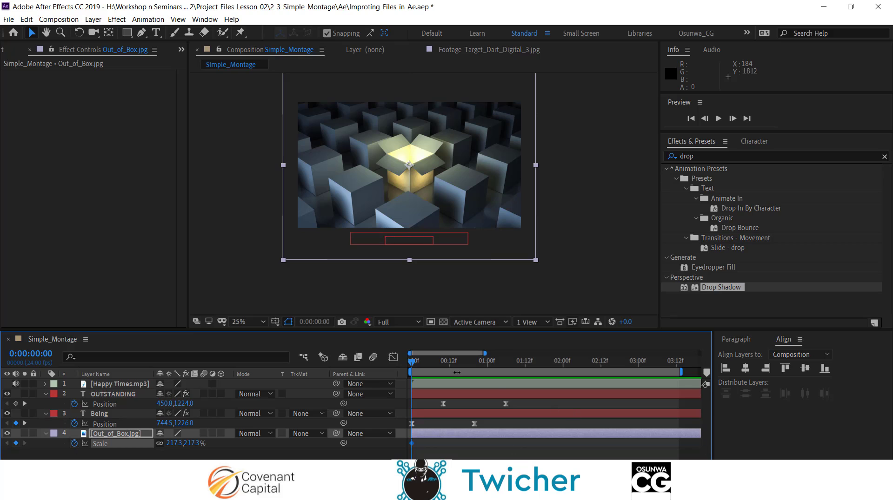
drag(413, 366, 571, 375)
drag(172, 443, 192, 434)
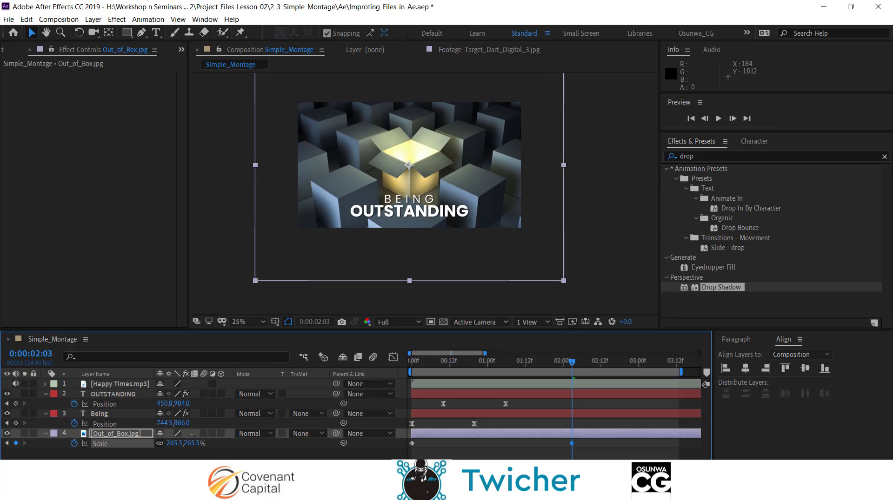
Step: Preview the image zoom together with the text animation from the first frame
key(space)
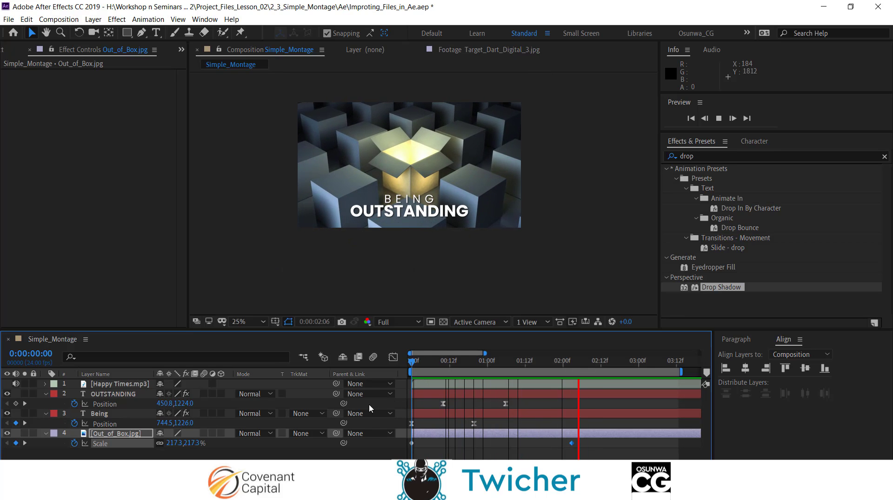
key(space)
key(minus)
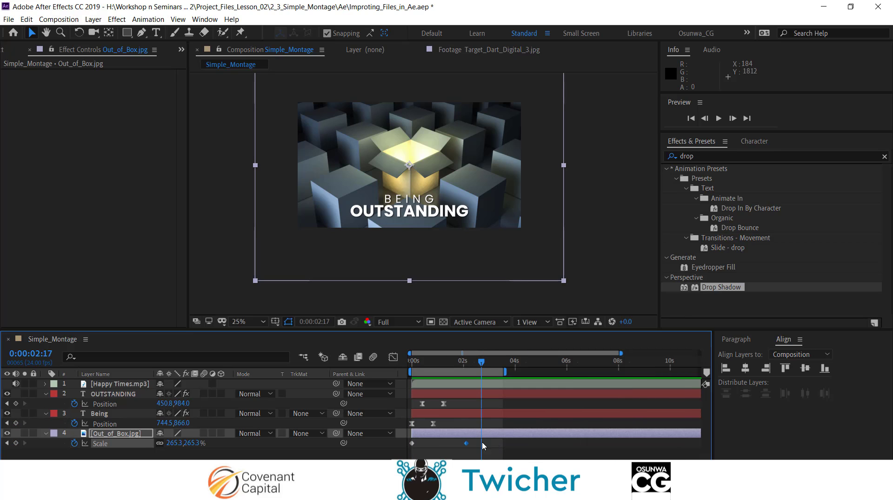
key(Page_Up)
key(space)
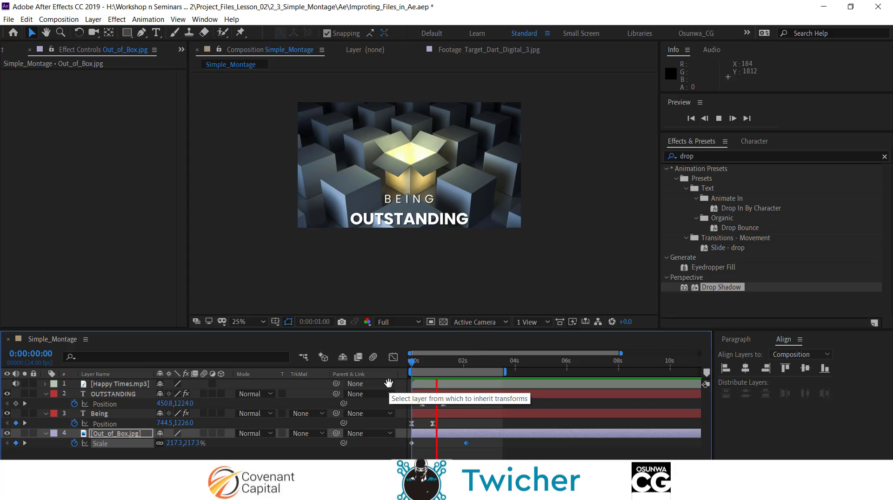
Step: Shorten the Being layer's rise by moving its second Position keyframe to 0:00:00:10
key(space)
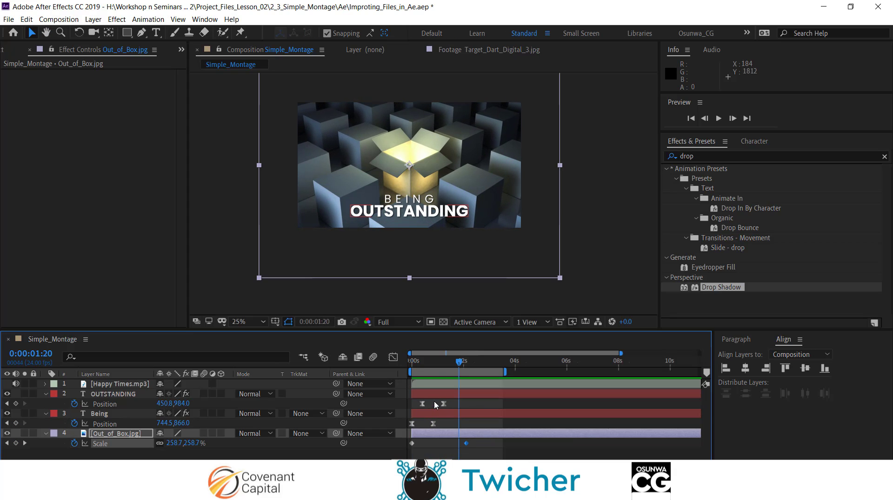
scroll(419, 412, up, 3)
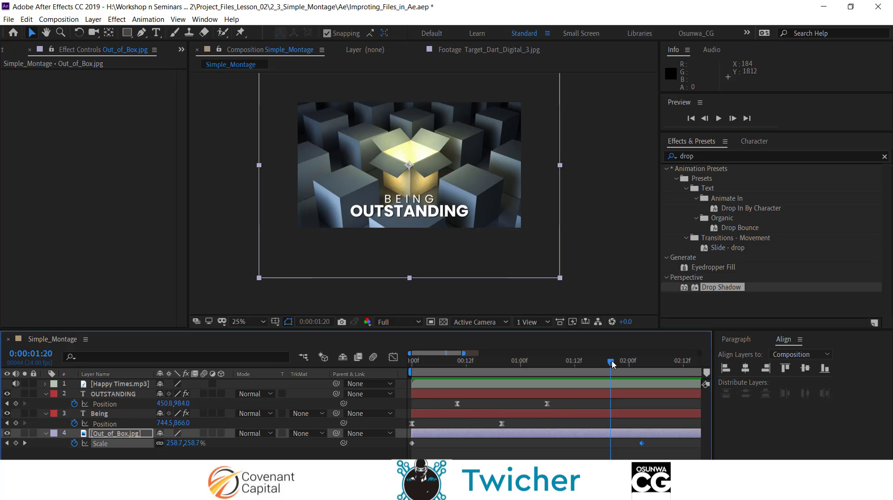
drag(610, 362, 408, 409)
click(425, 414)
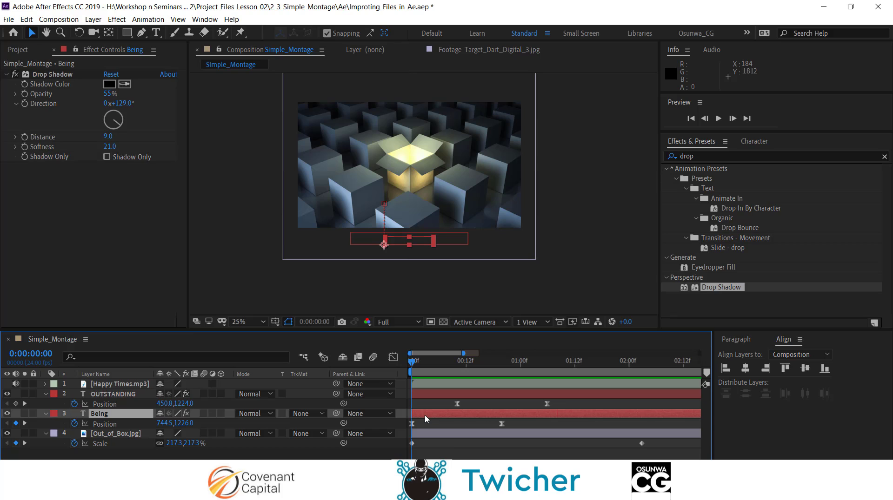
drag(413, 366, 498, 371)
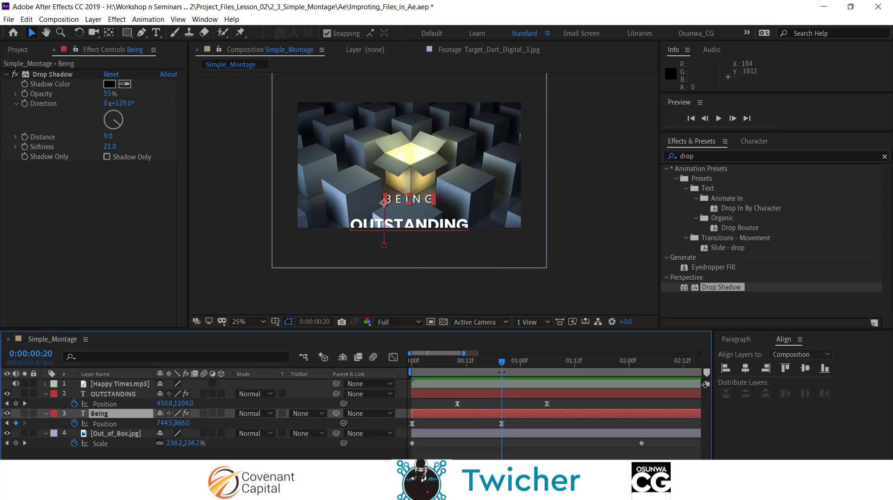
key(Home)
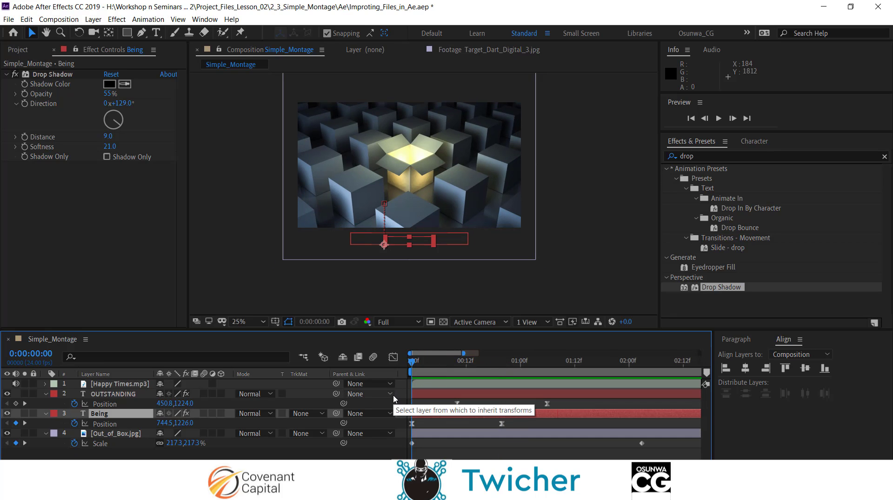
key(k)
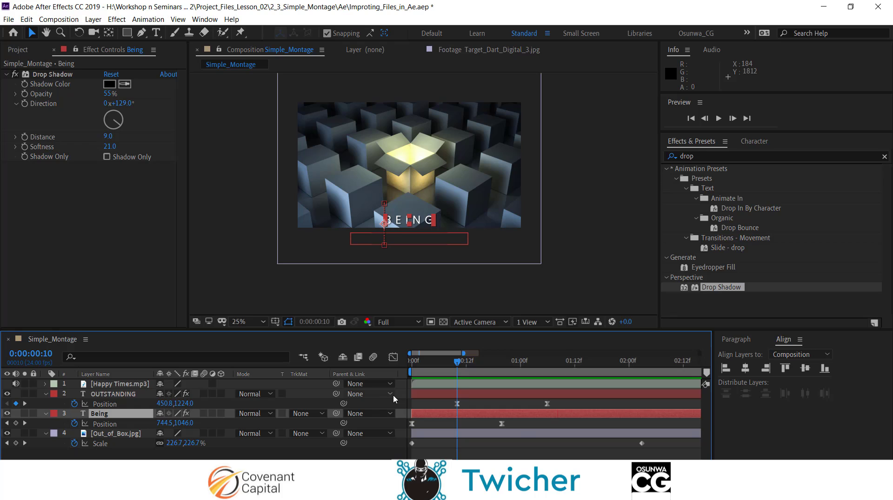
drag(500, 424, 573, 411)
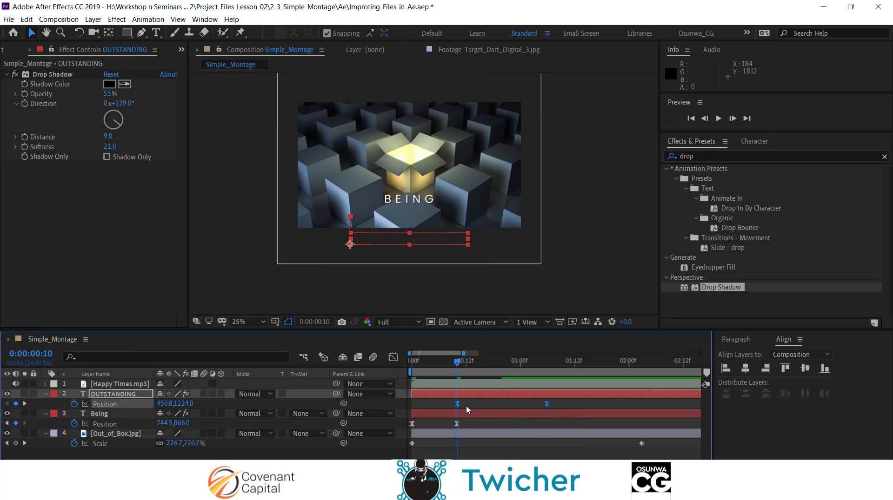
Step: Move the OUTSTANDING layer's Position keyframes so its rise starts at 0:00:00:05 and ends at 0:00:00:15
drag(458, 404, 435, 411)
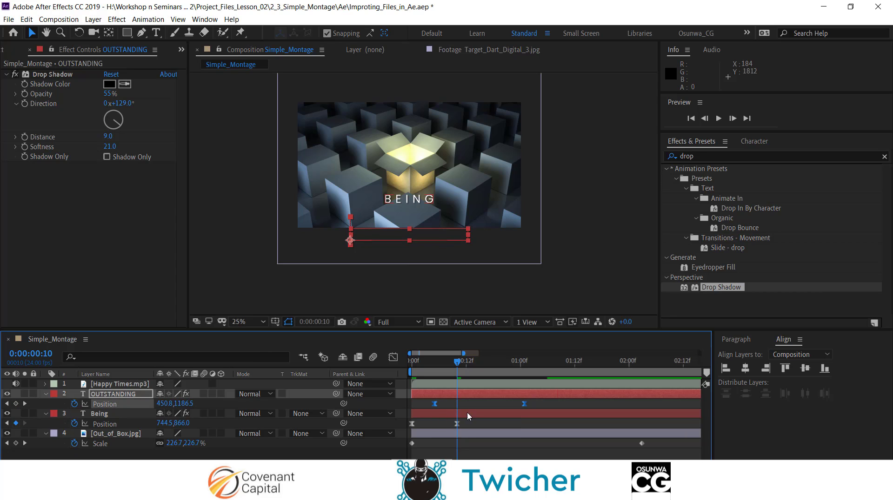
drag(455, 363, 434, 363)
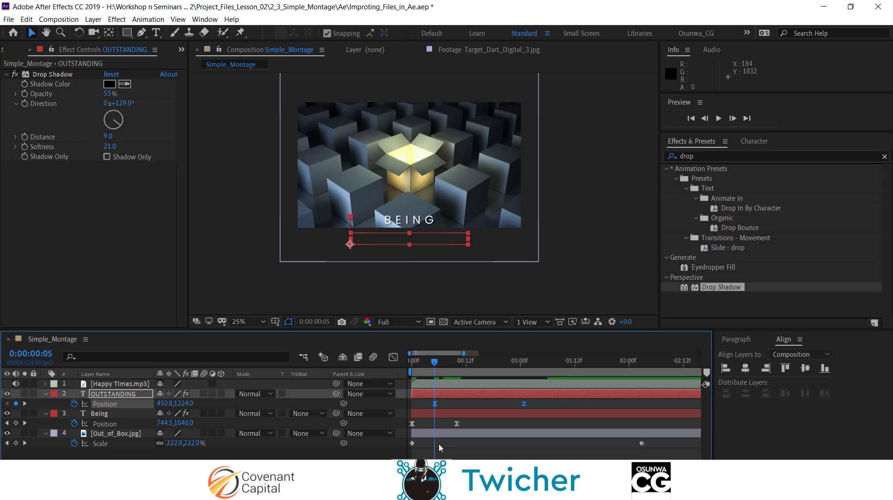
key(space)
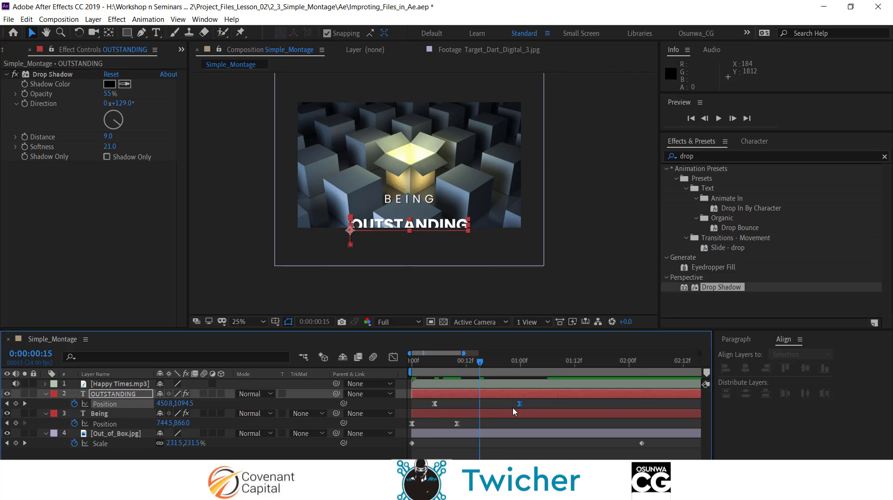
drag(524, 404, 480, 404)
Step: Preview the shortened text animation twice from the first frame
key(Home)
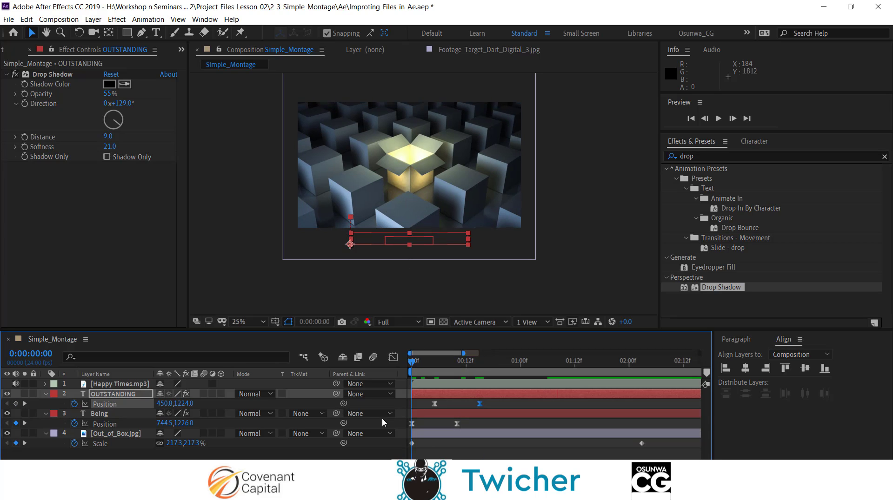
key(space)
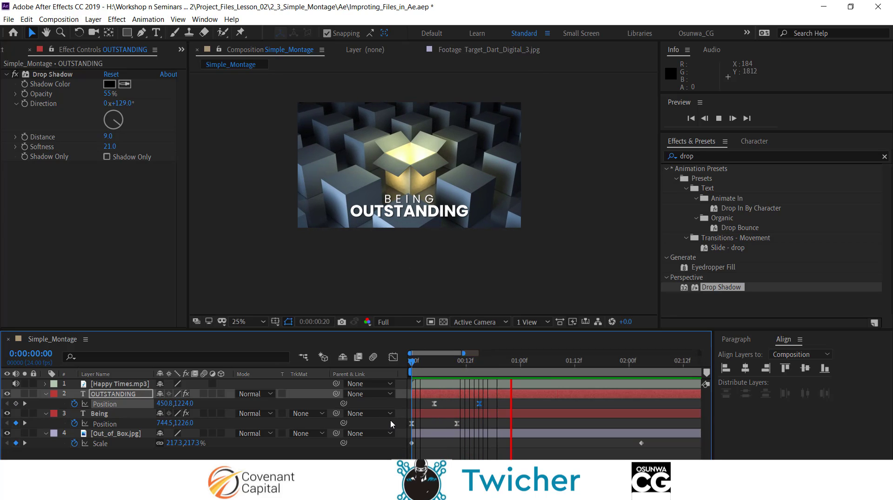
key(space)
key(space)
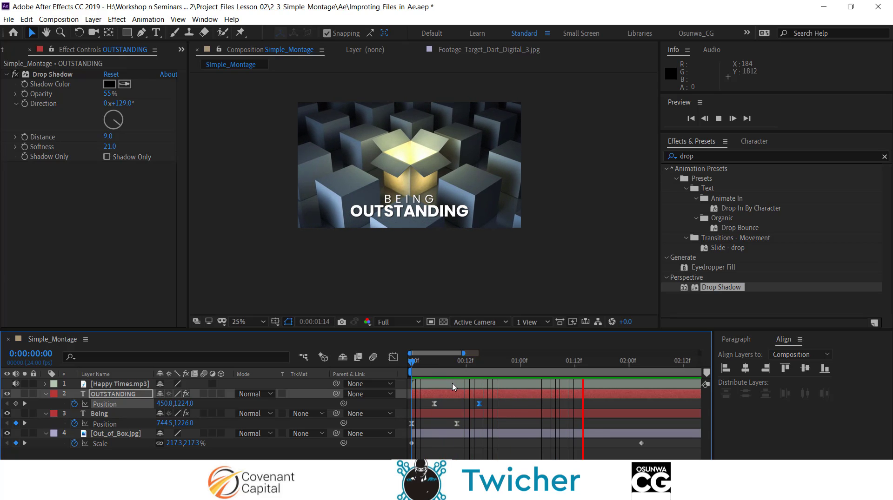
key(space)
key(minus)
key(minus)
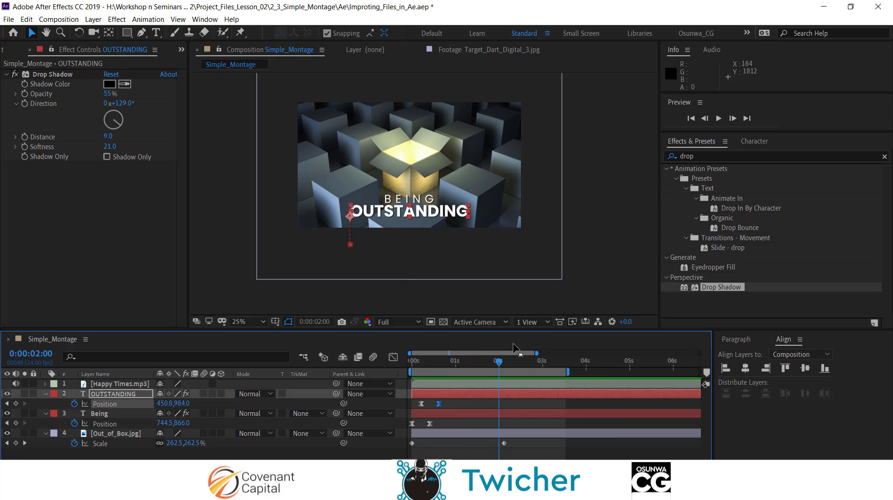
Step: Replay the montage from the beginning to check the faster text timing against the image zoom
key(Home)
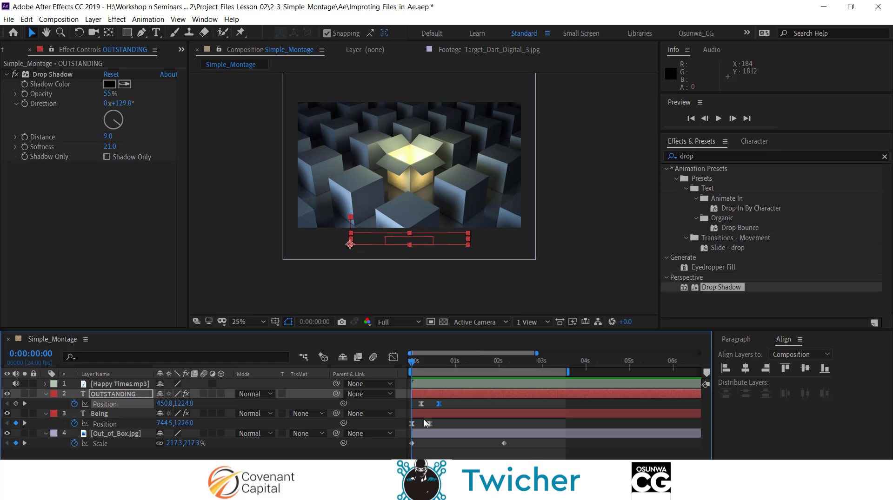
key(space)
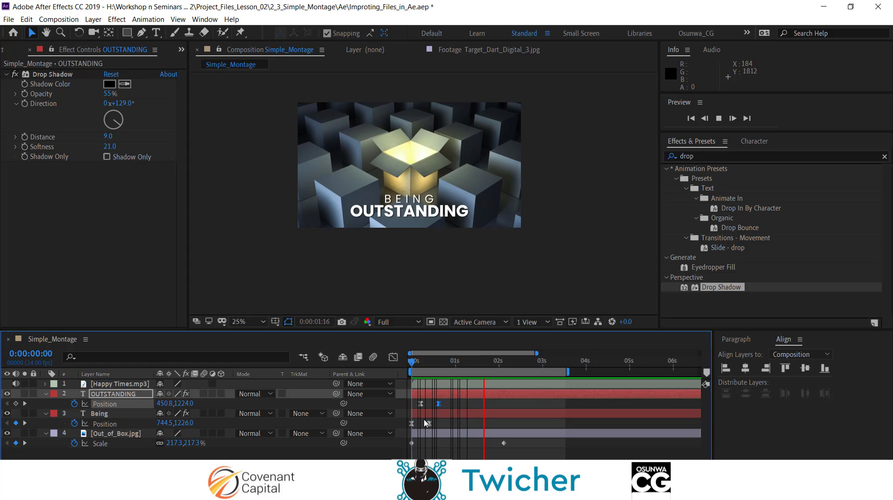
key(space)
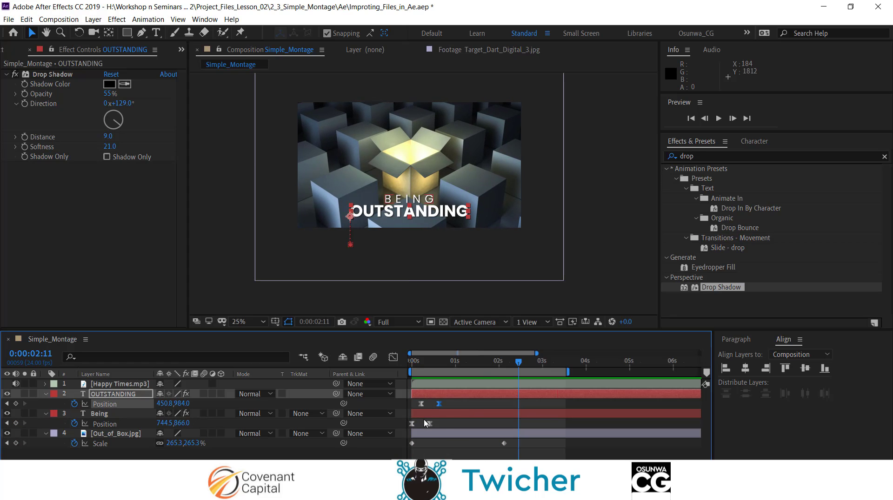
drag(518, 363, 506, 364)
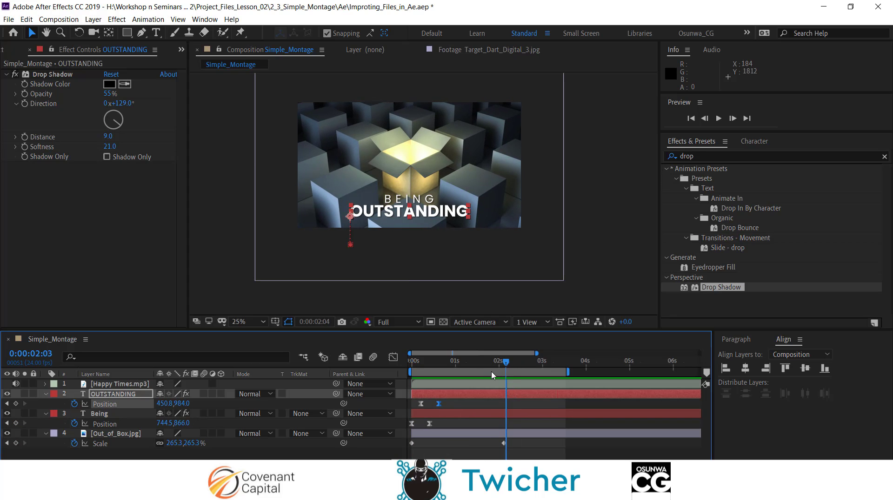
key(space)
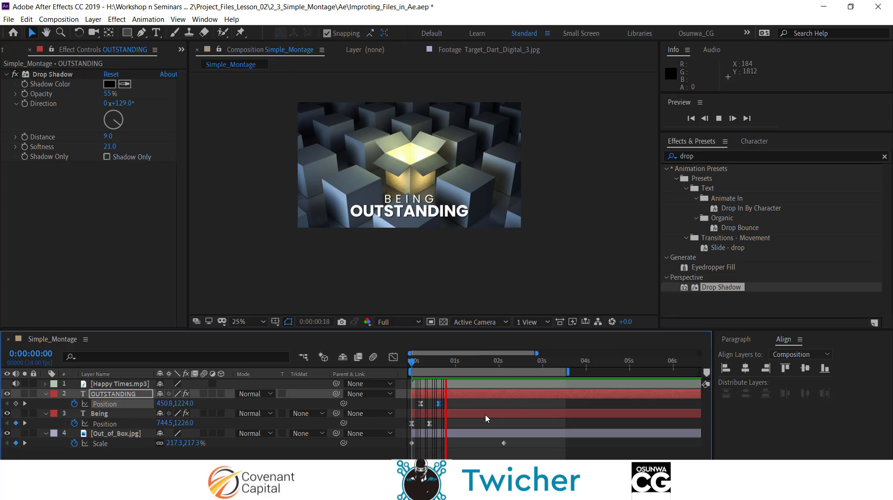
key(space)
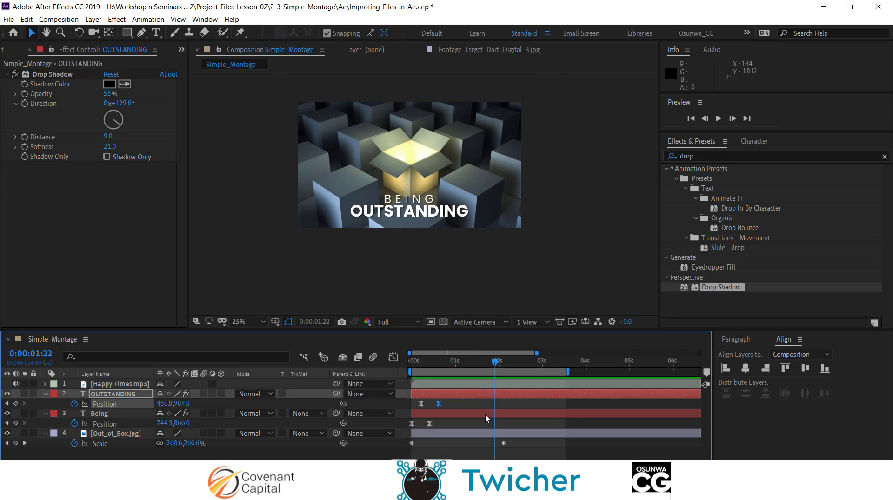
Step: Place the time indicator at 0:00:02:00 and collapse the properties of the OUTSTANDING, Being and Out_of_Box.jpg layers
drag(495, 362, 504, 363)
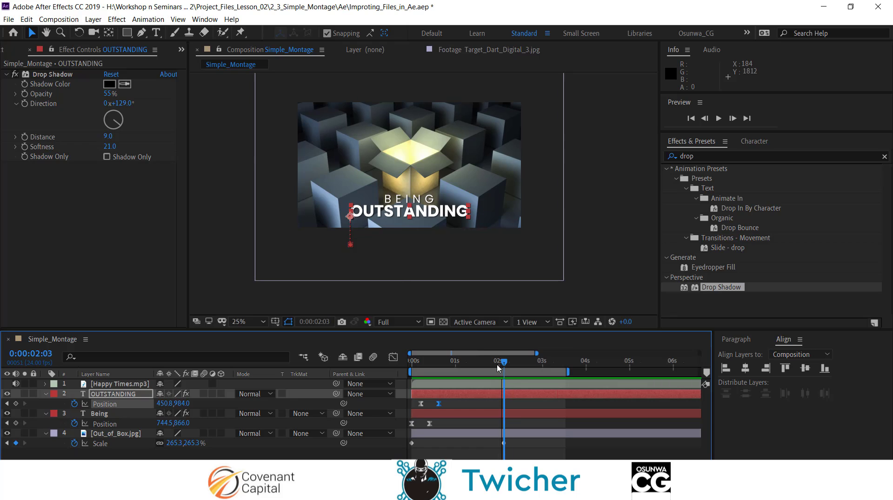
click(498, 368)
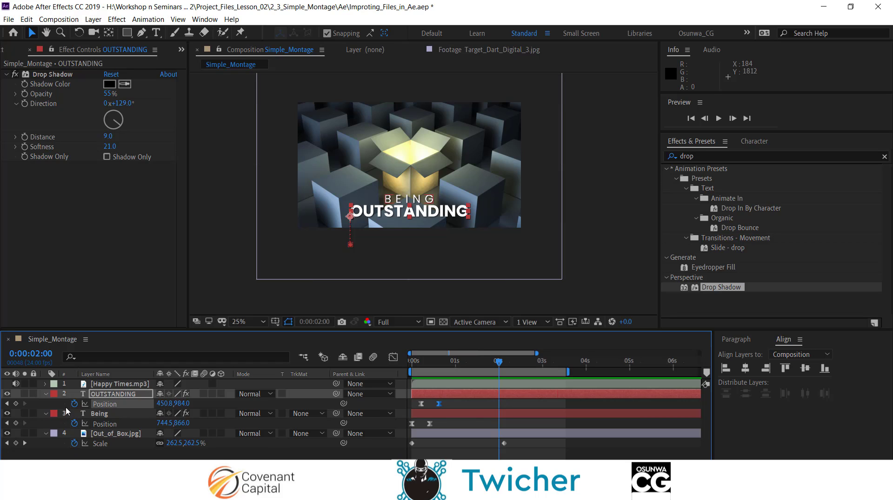
click(46, 393)
click(47, 404)
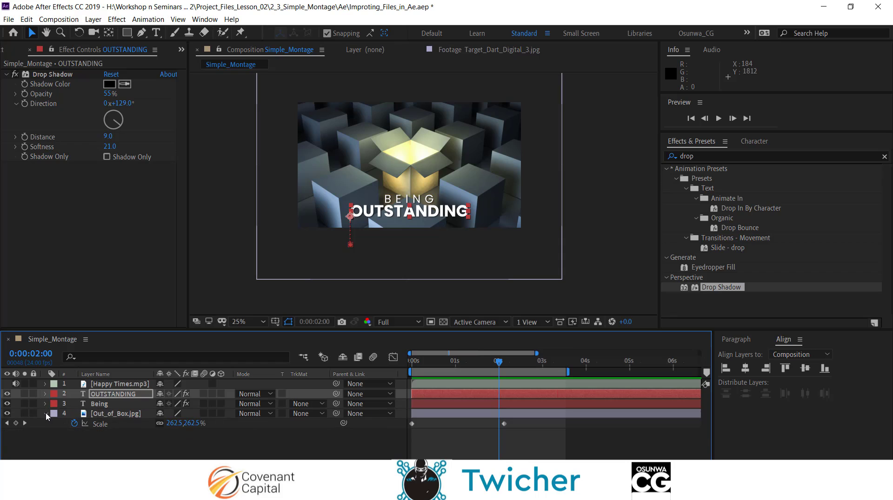
click(46, 414)
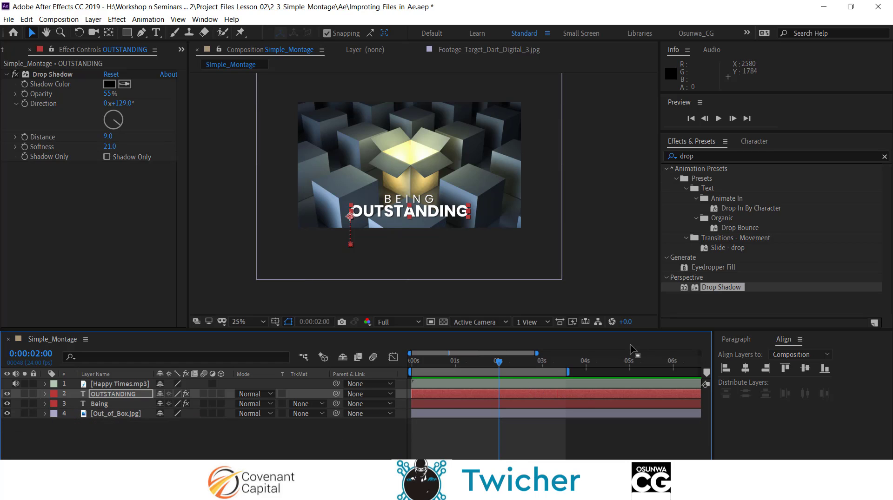
Step: Switch to Script_02_Outstanding.doc in WPS Office and highlight the line "Takes proper STRATEGY"
mouse_move(380, 493)
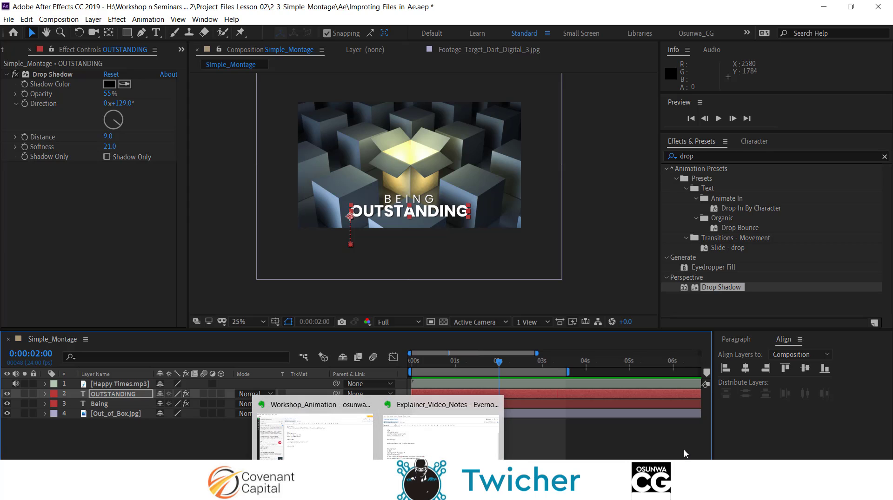
click(441, 430)
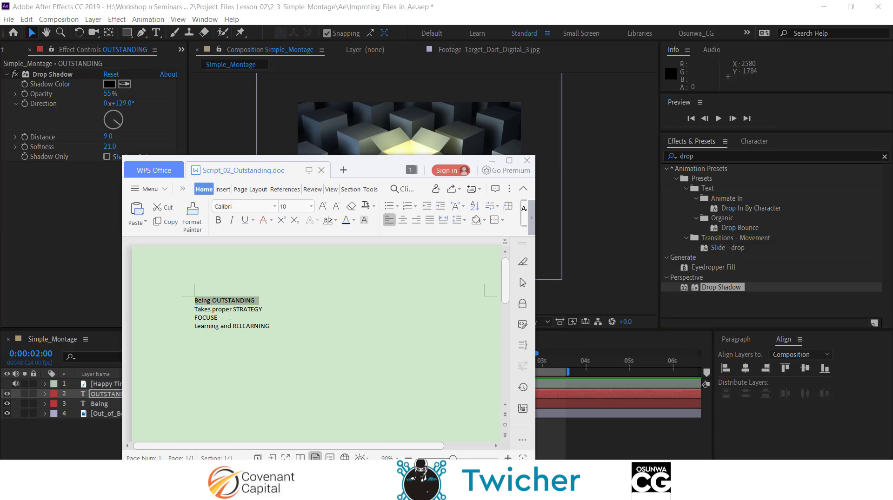
click(195, 310)
shift+click(277, 309)
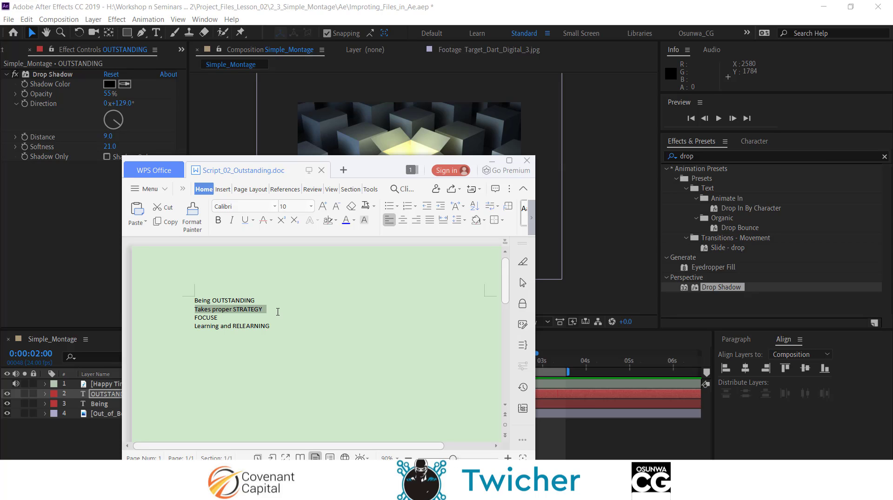
Step: Back in After Effects, add Chess_King_Pawn.jpg from the Images folder as Simple_Montage's top layer and scale it to 208%
click(303, 5)
click(5, 50)
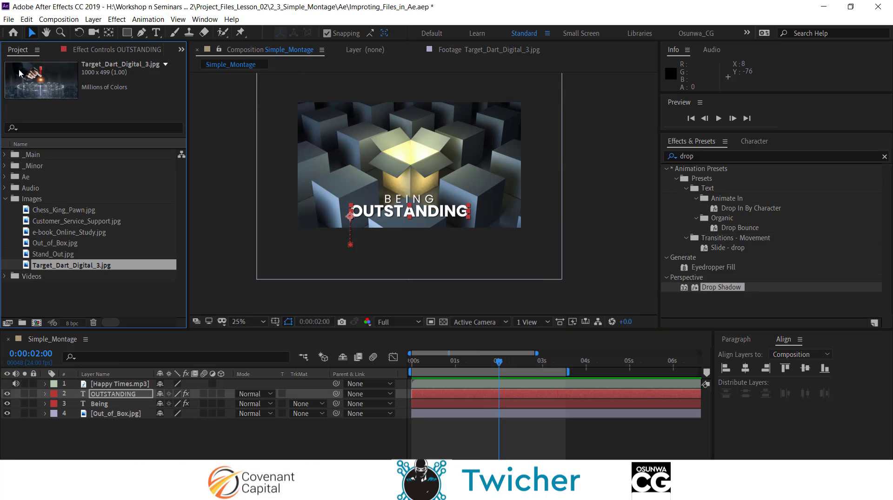
click(53, 212)
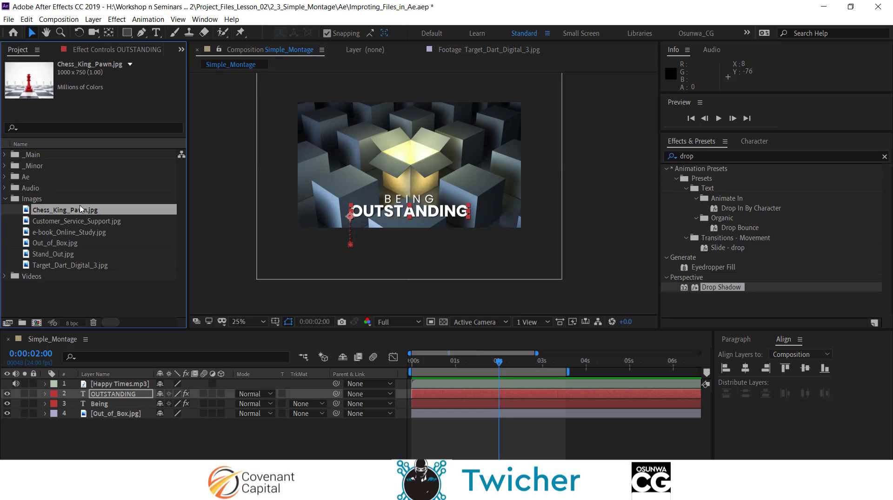
drag(83, 210, 222, 380)
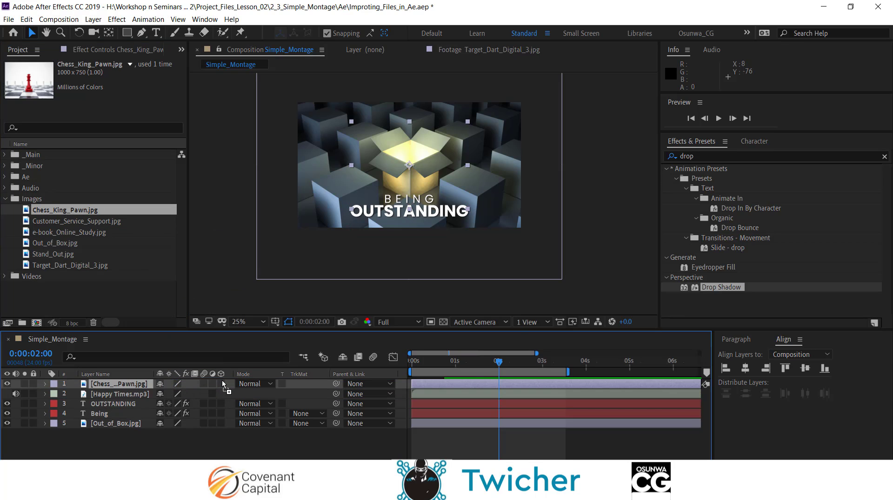
key(s)
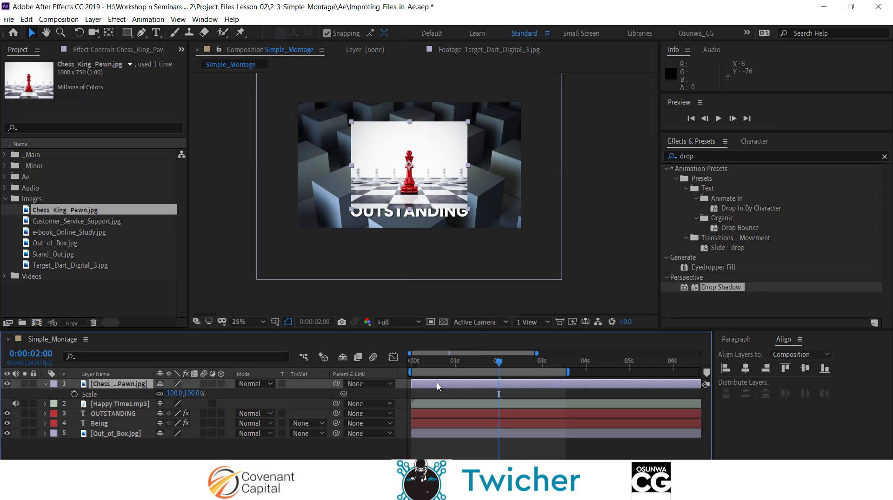
drag(175, 396, 225, 389)
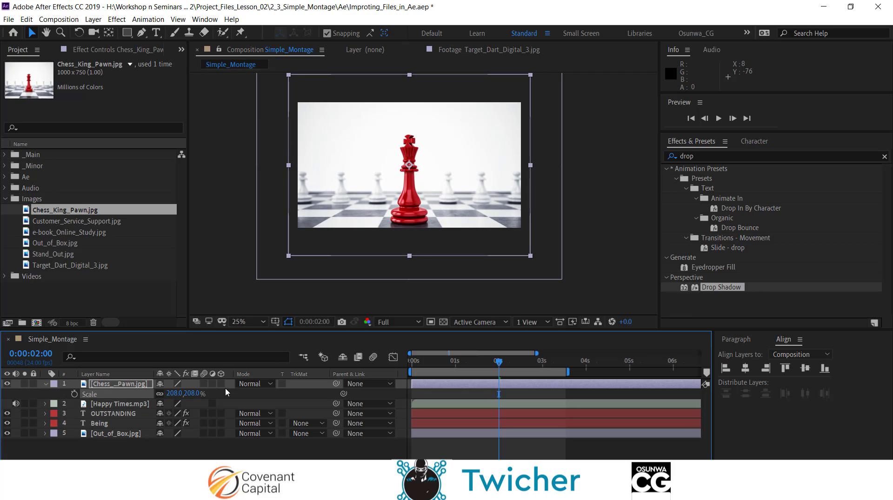
Step: Nudge the Chess_King_Pawn.jpg layer upward until the red king's base sits well above the frame's lower edge
key(shift+Up)
key(shift+Up)
key(shift+Up)
key(shift+Up)
key(shift+Up)
key(shift+Up)
key(shift+Up)
key(shift+Up)
key(shift+Up)
key(shift+Up)
key(shift+Up)
key(shift+Up)
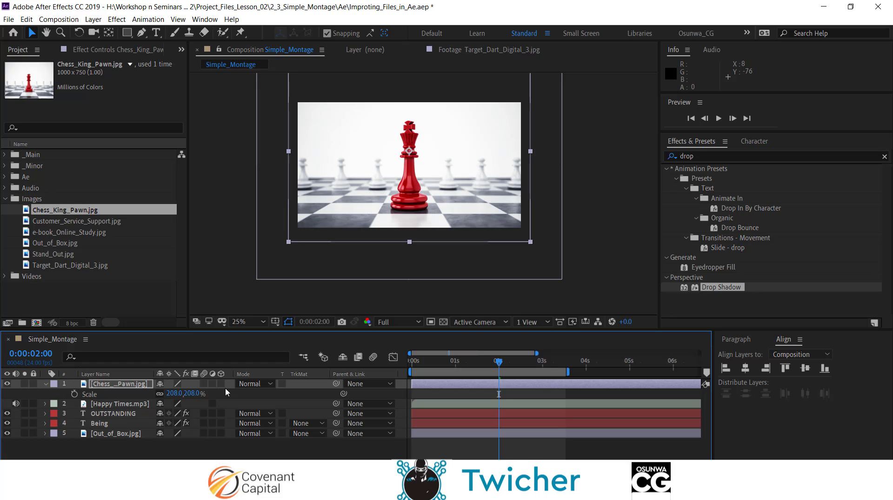
key(shift+Up)
key(shift+Up)
key(shift+Up)
key(shift+Up)
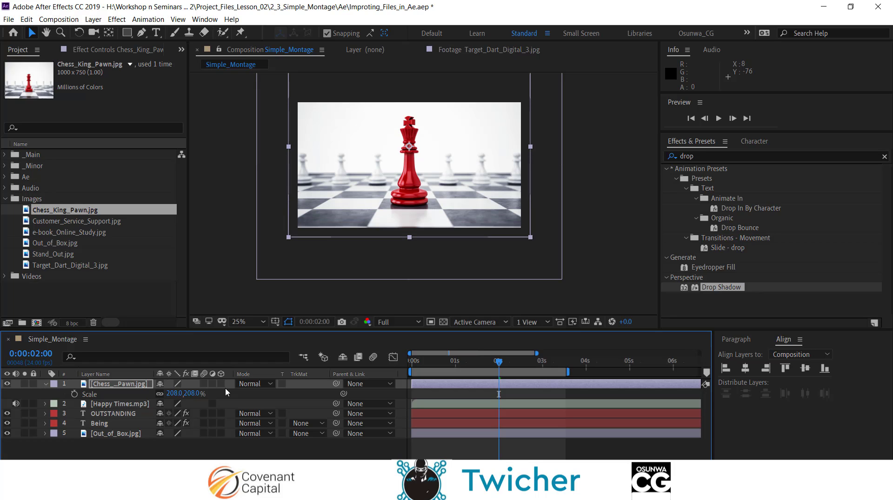
key(shift+Up)
key(shift+Up)
key(shift+Up)
key(shift+Up)
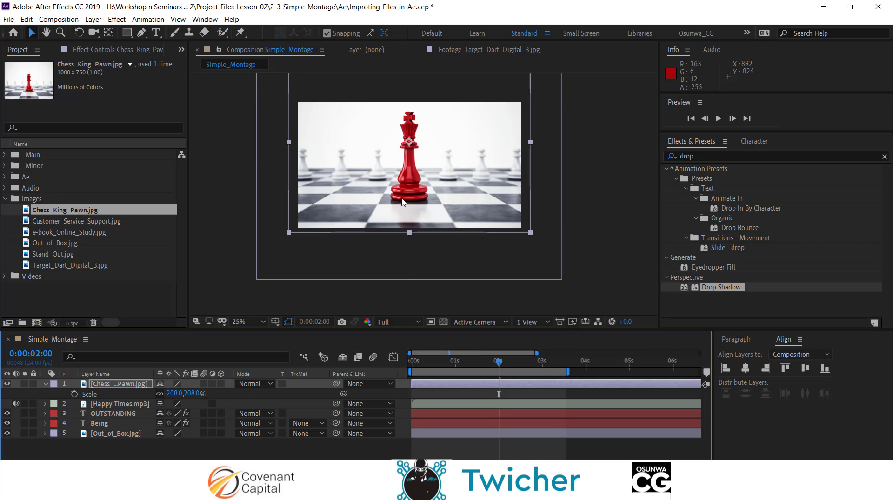
Step: Fine-tune the vertical position of the Chess_King_Pawn.jpg layer until its lower edge sits just below the frame's lower edge
key(shift+Up)
key(shift+Up)
key(shift+Up)
key(shift+Up)
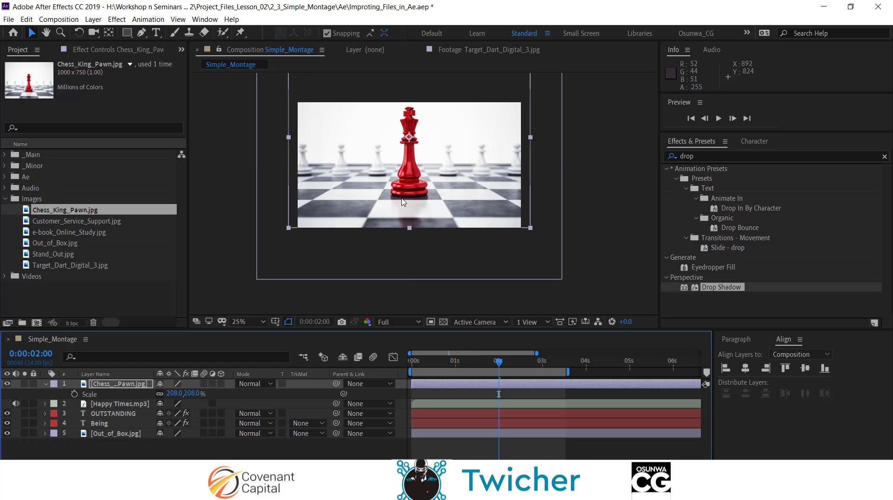
key(shift+Down)
key(shift+Down)
key(shift+Down)
key(shift+Down)
key(shift+Down)
key(shift+Down)
key(shift+Down)
key(shift+Down)
key(shift+Up)
key(shift+Up)
key(shift+Up)
key(shift+Up)
key(shift+Up)
key(shift+Up)
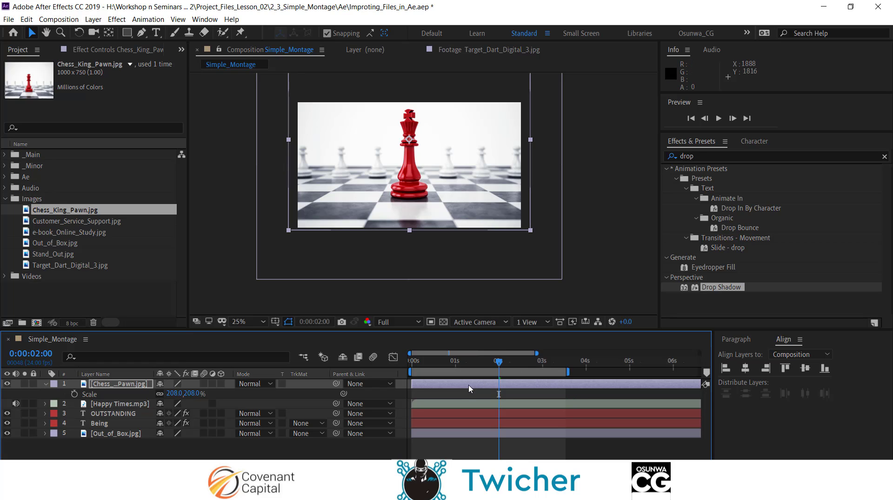
Step: Shift the Chess_King_Pawn.jpg layer to start at 0:00:02:00 and set a 0% opacity keyframe there
drag(458, 385, 547, 412)
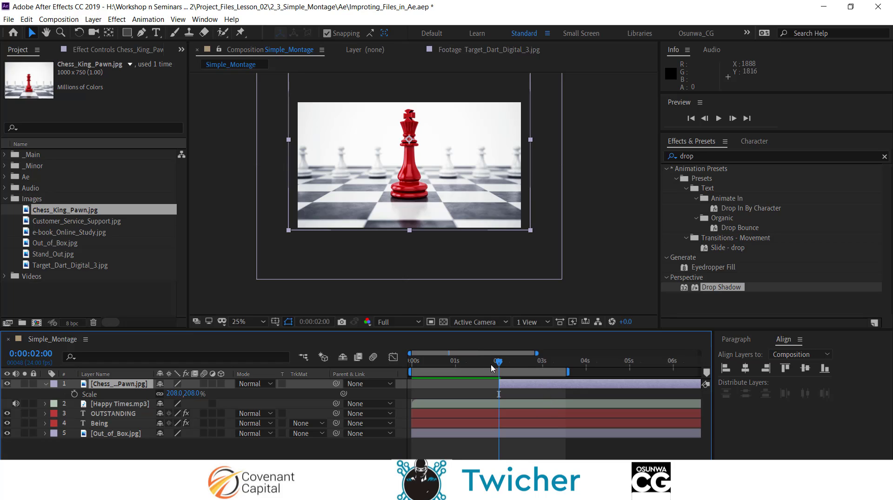
drag(502, 366, 502, 366)
key(t)
drag(162, 397, 80, 395)
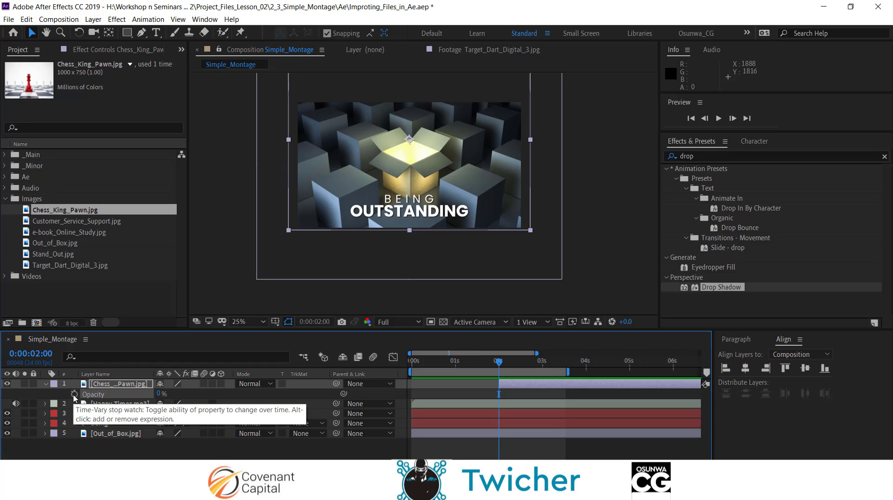
click(74, 395)
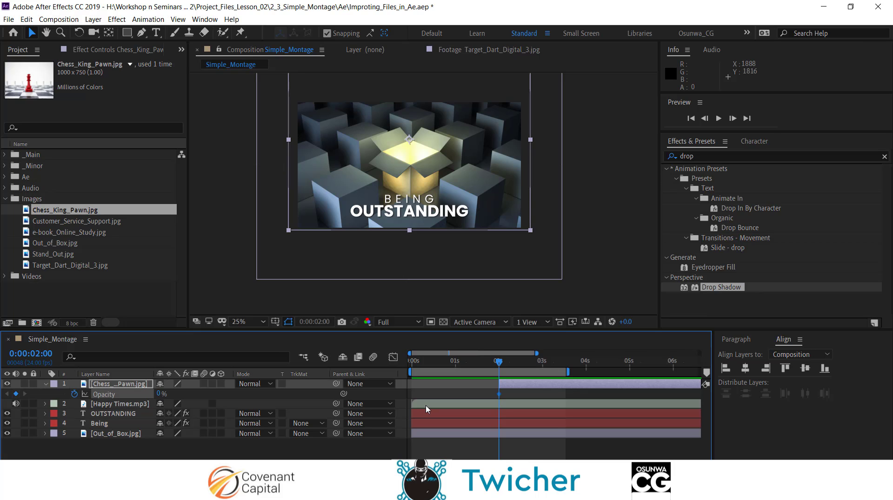
Step: Add a 100% opacity keyframe to the chess layer at 0:00:02:10 and preview the fade-in
key(space)
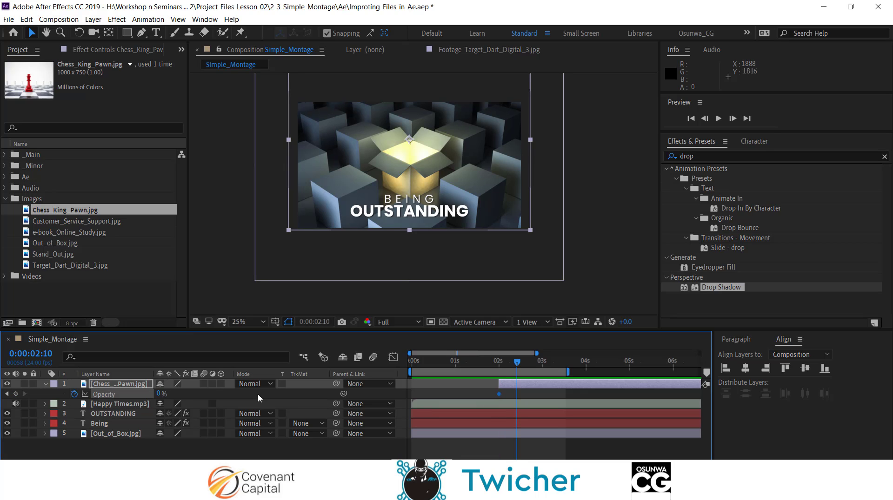
drag(159, 397, 215, 387)
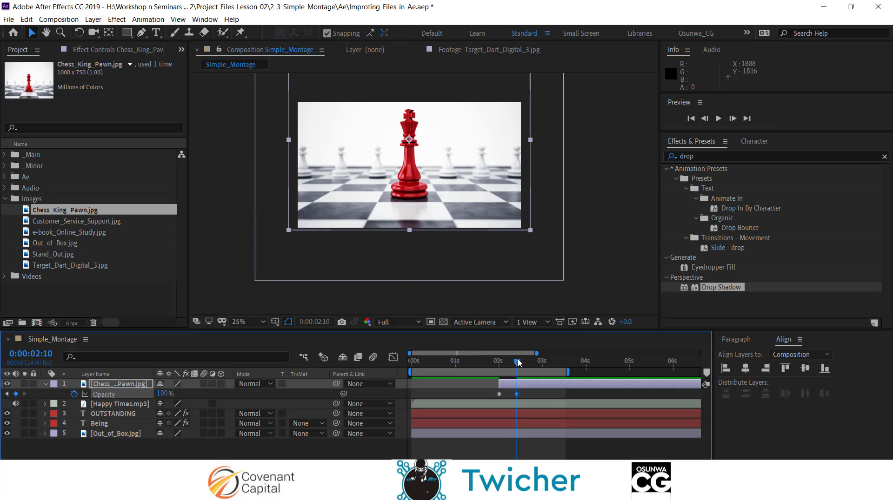
drag(517, 365, 464, 363)
key(space)
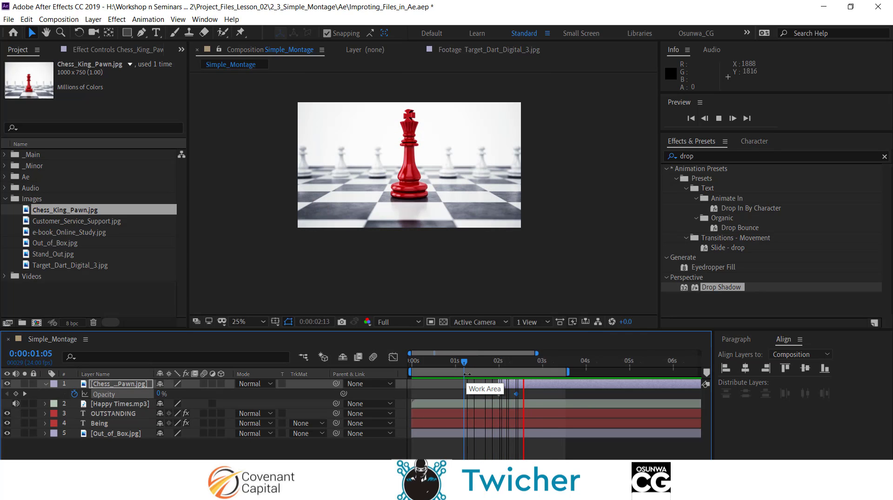
key(space)
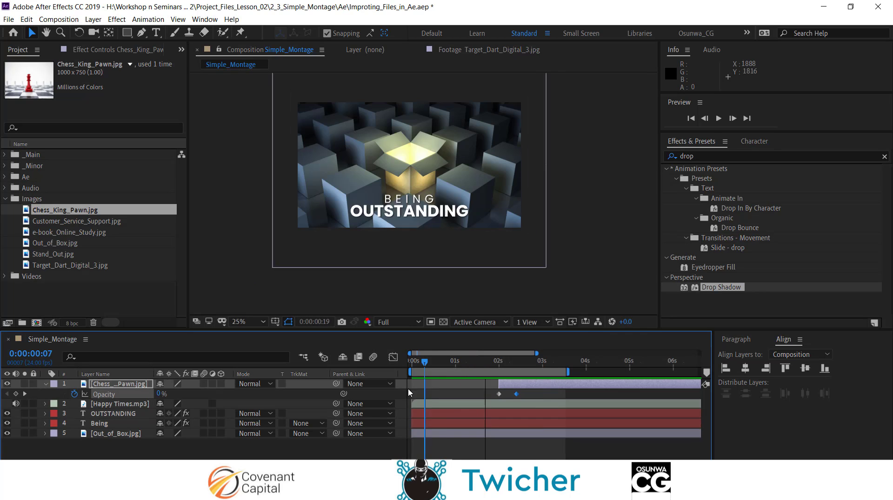
key(Home)
key(space)
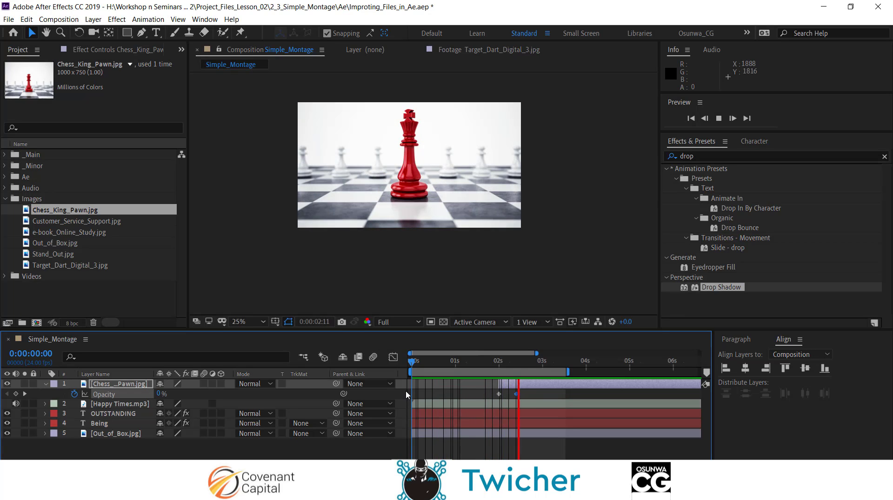
key(space)
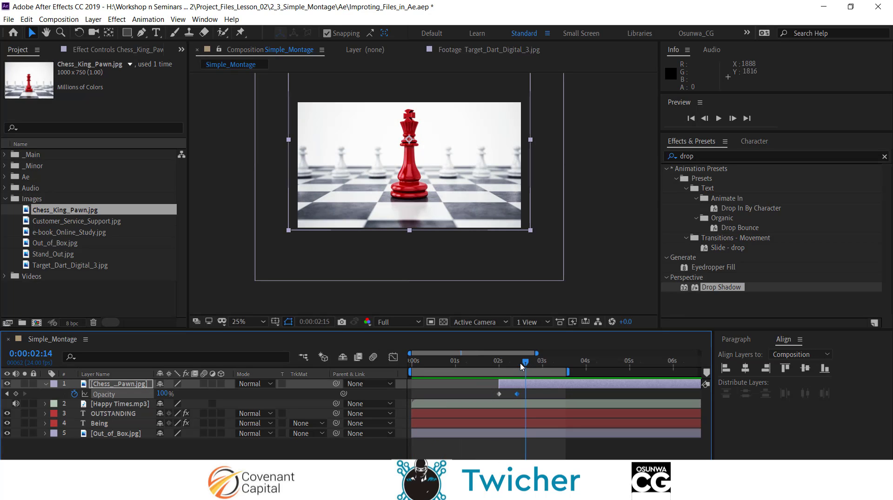
Step: Move the chess layer's 100% opacity keyframe ten frames later to 0:00:02:20 and preview the slower fade
click(515, 367)
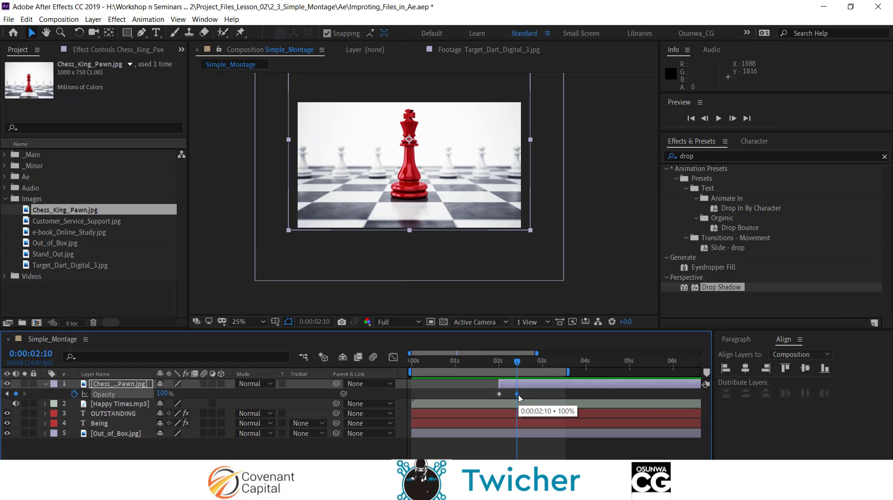
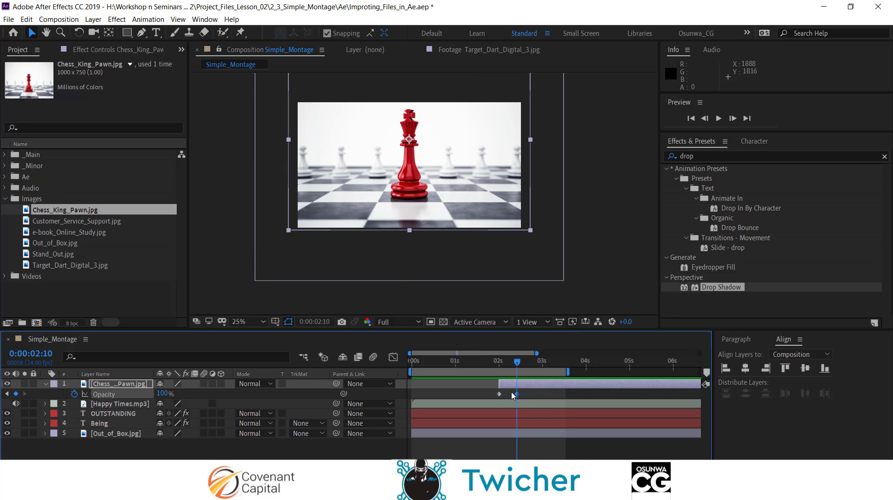
key(alt+shift+Right)
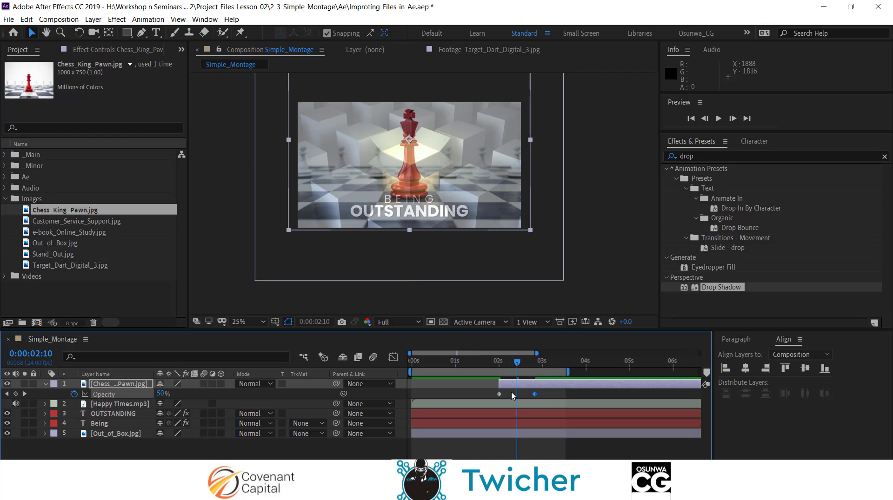
click(516, 363)
drag(515, 363, 503, 368)
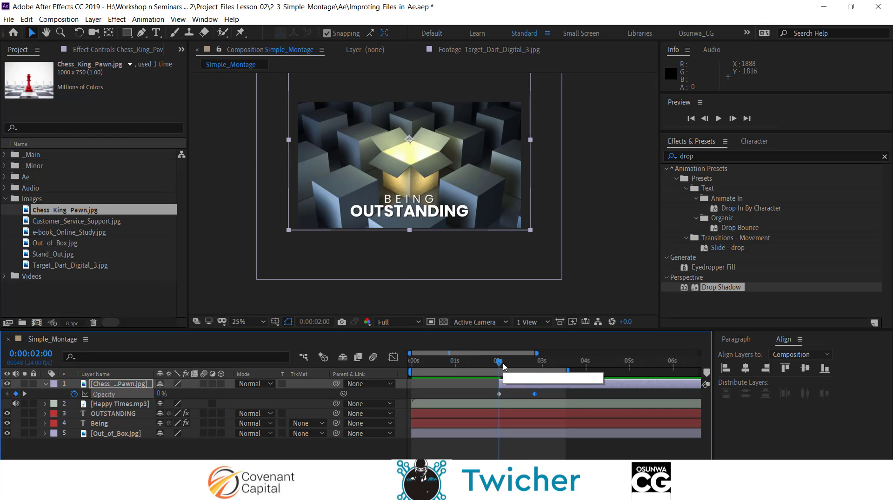
key(space)
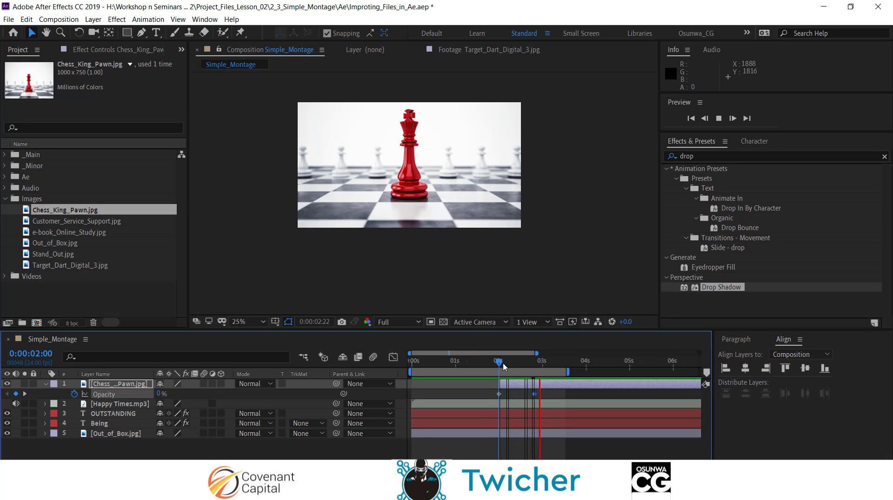
key(space)
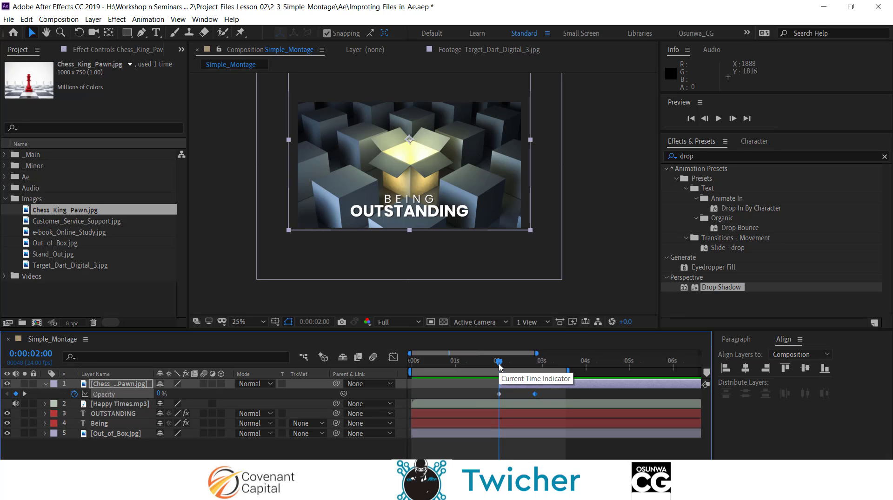
drag(499, 367, 496, 366)
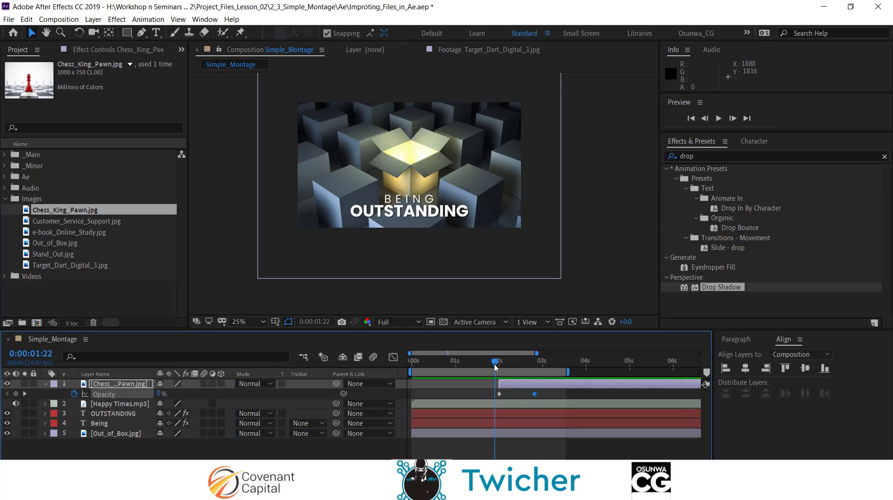
key(space)
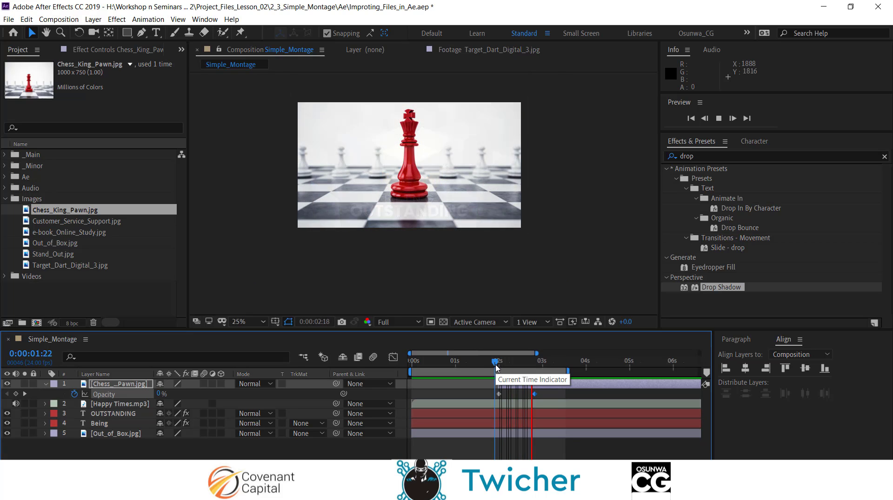
key(space)
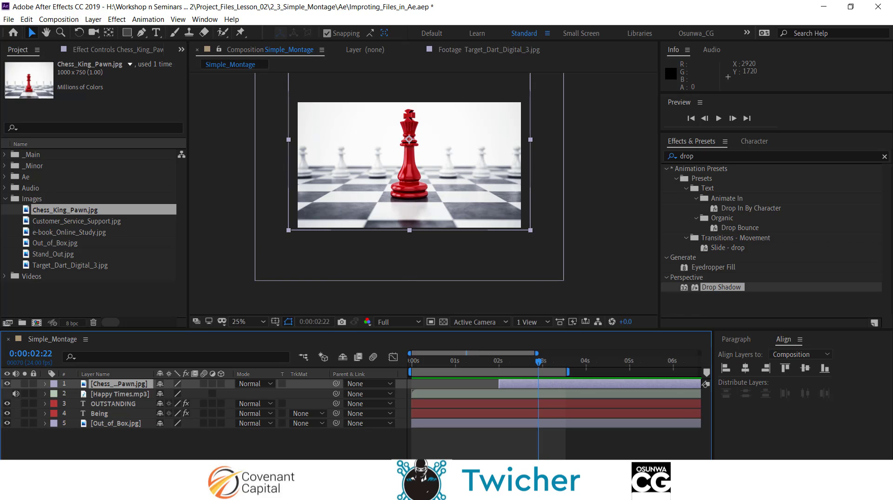
Step: Switch to Script_02_Outstanding.doc in WPS Office to read the line "Takes proper STRATEGY" and return to After Effects
mouse_move(615, 493)
click(575, 453)
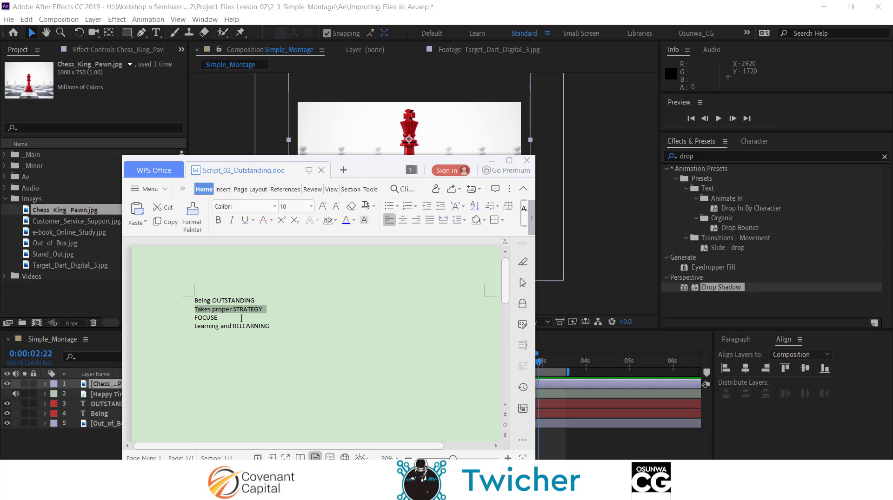
double_click(425, 6)
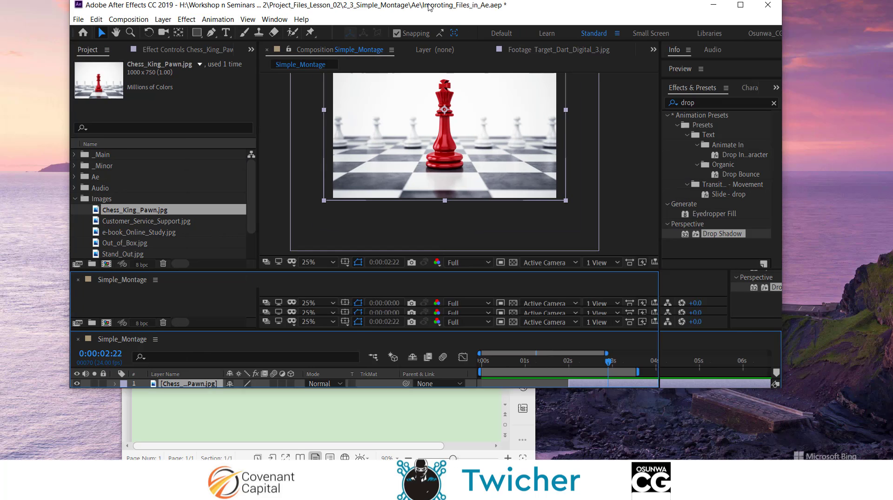
click(740, 9)
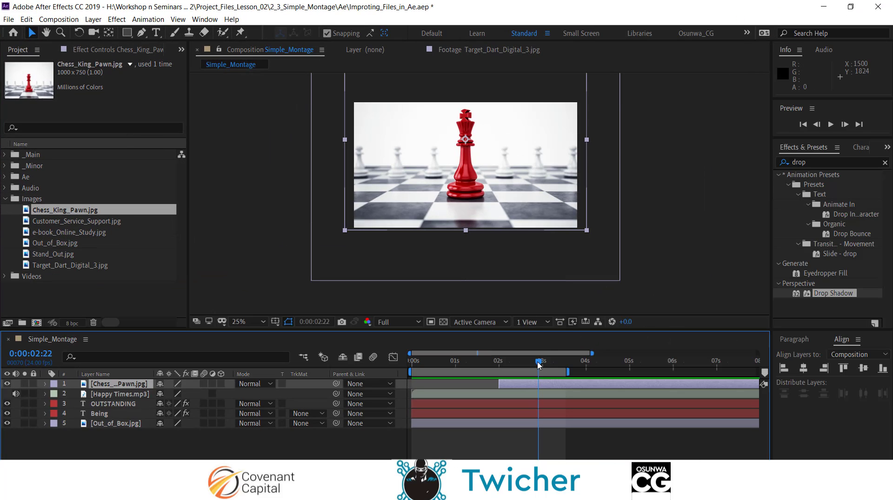
mouse_move(539, 365)
mouse_down()
mouse_move(469, 370)
mouse_move(527, 370)
mouse_up()
key(alt+Tab)
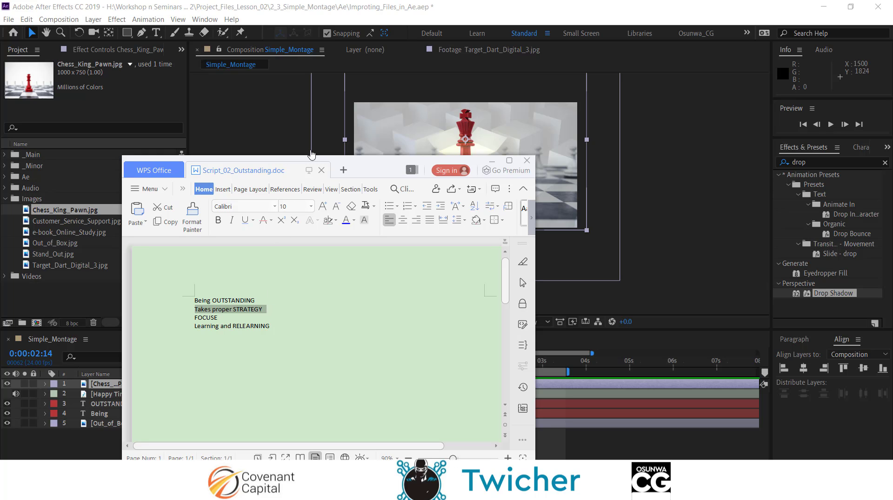
click(400, 6)
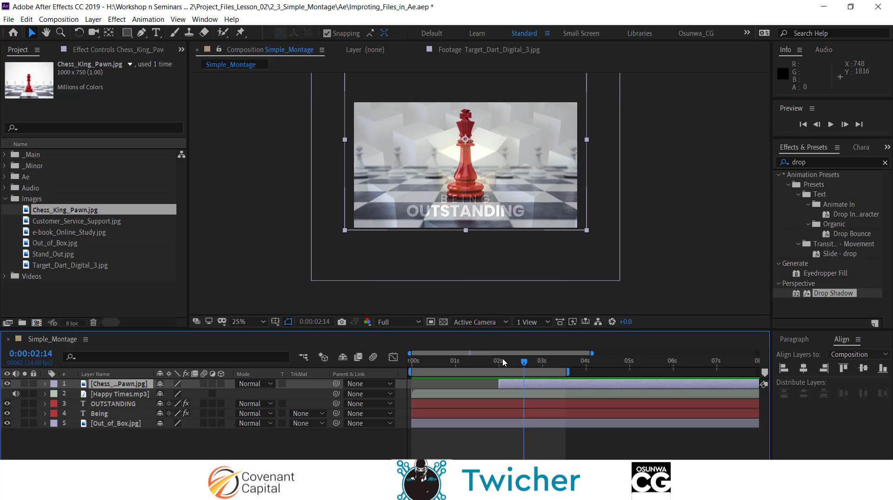
Step: Place the time indicator at 0:00:03:02, make Happy Times.mp3 the topmost layer and enlarge the timeline area
drag(533, 364, 473, 362)
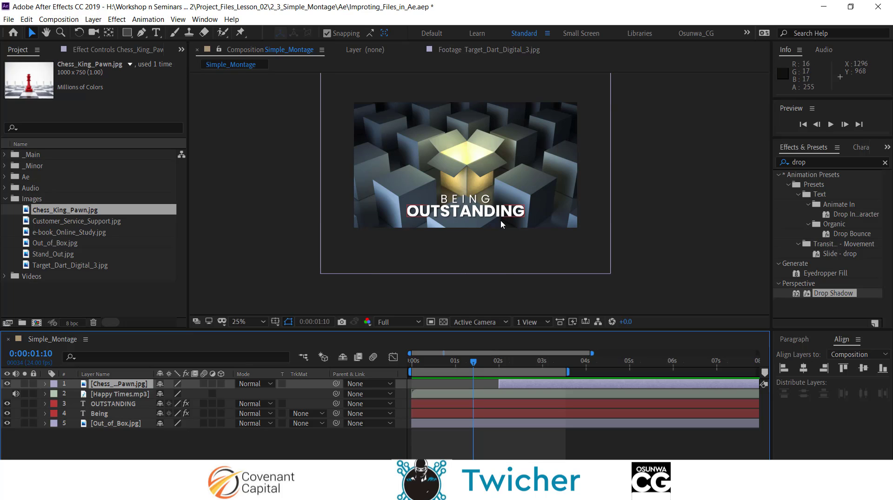
drag(474, 369, 544, 386)
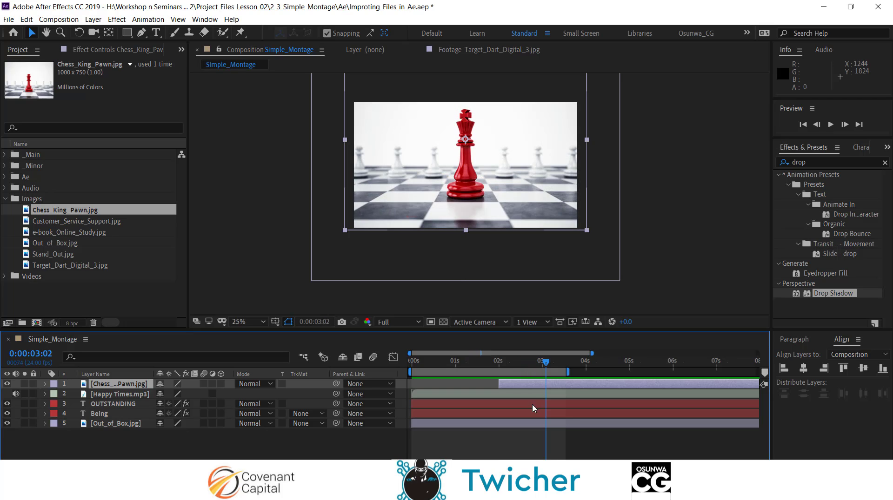
click(535, 396)
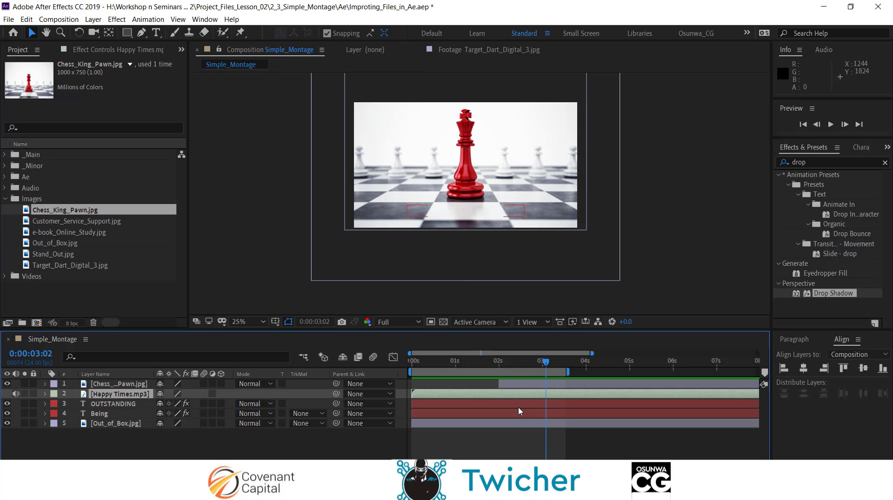
drag(137, 395, 137, 384)
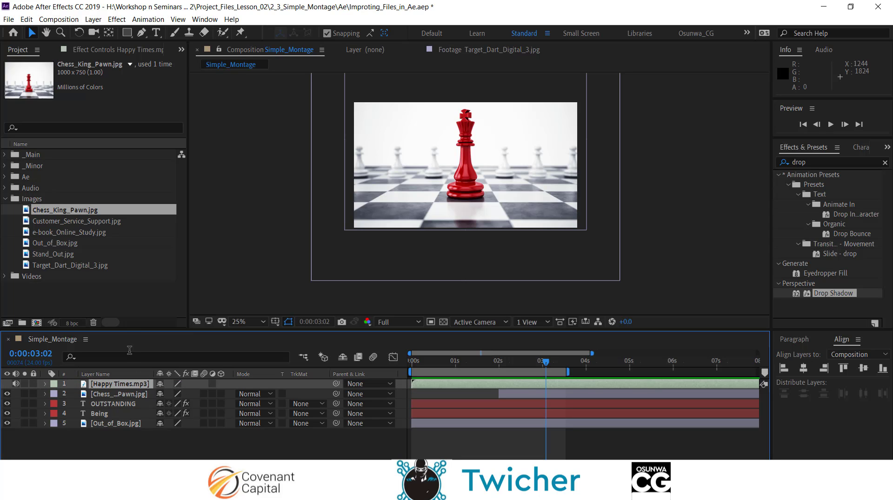
drag(126, 330, 132, 294)
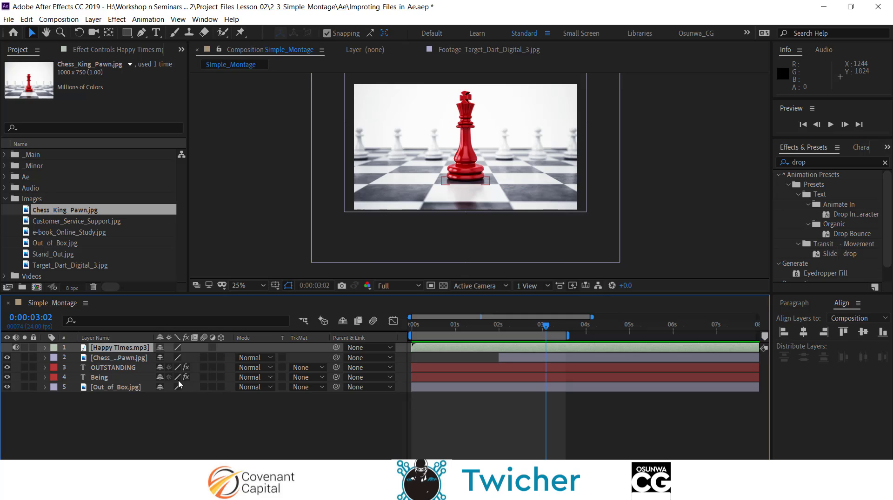
Step: Trim the OUTSTANDING, Being and Out_of_Box.jpg layers to end at 0:00:03:02, move the time indicator to 0:00:03:06 and clear the selection
click(126, 370)
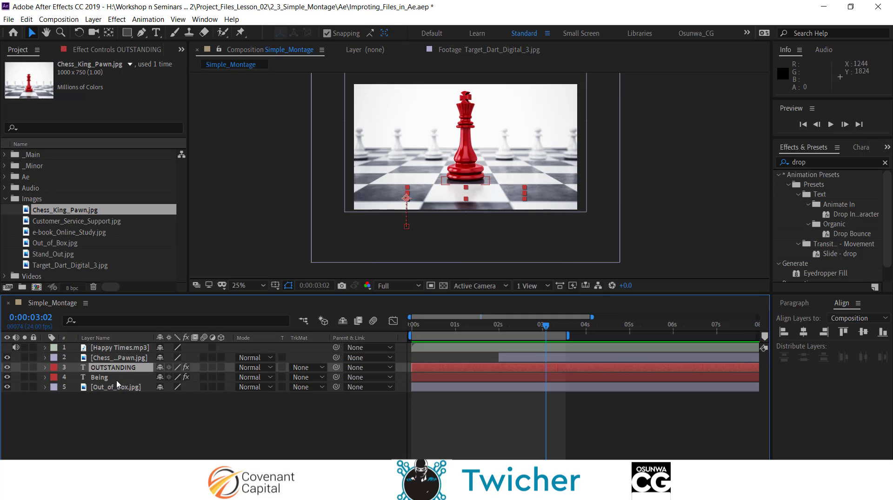
shift+click(116, 390)
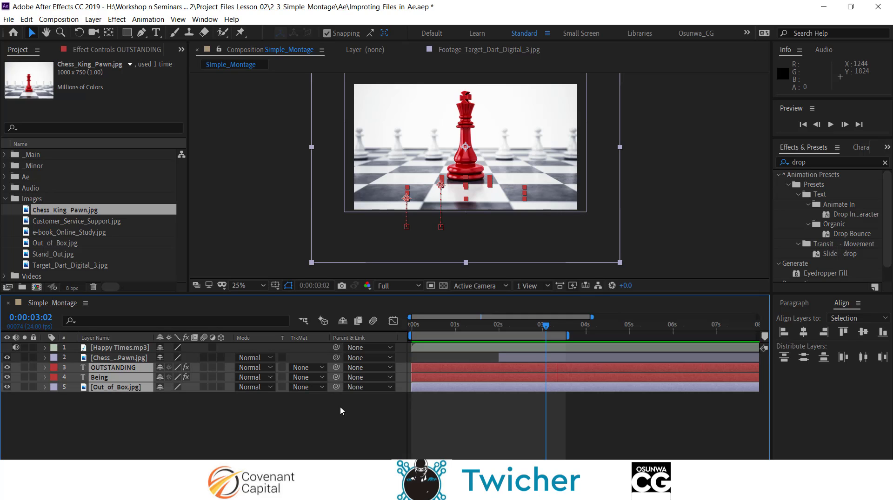
drag(548, 327, 544, 327)
click(545, 327)
key(alt+bracketright)
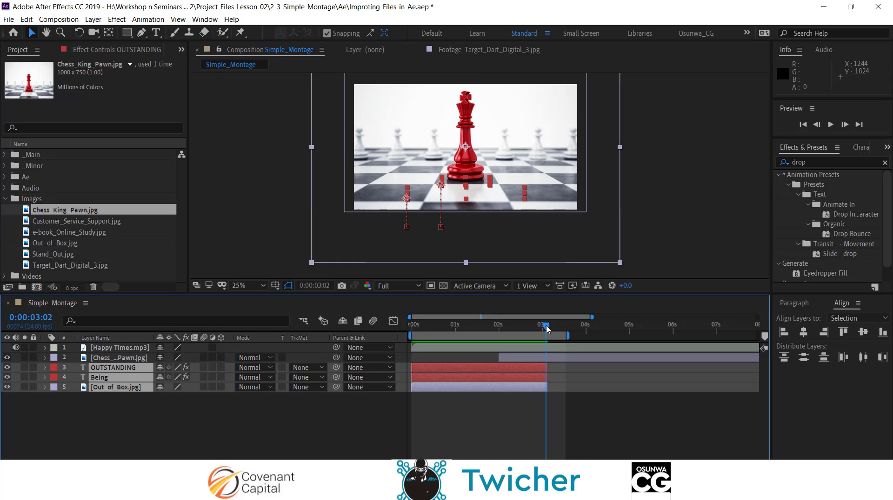
drag(547, 327, 553, 327)
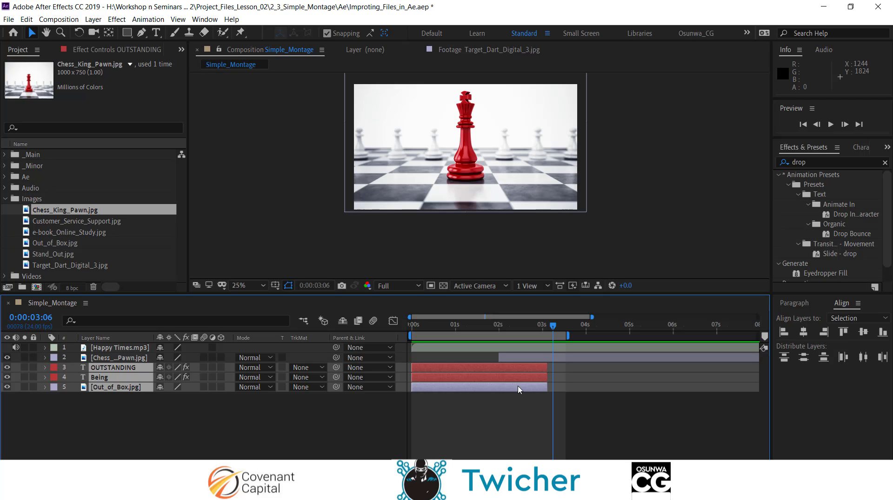
click(312, 422)
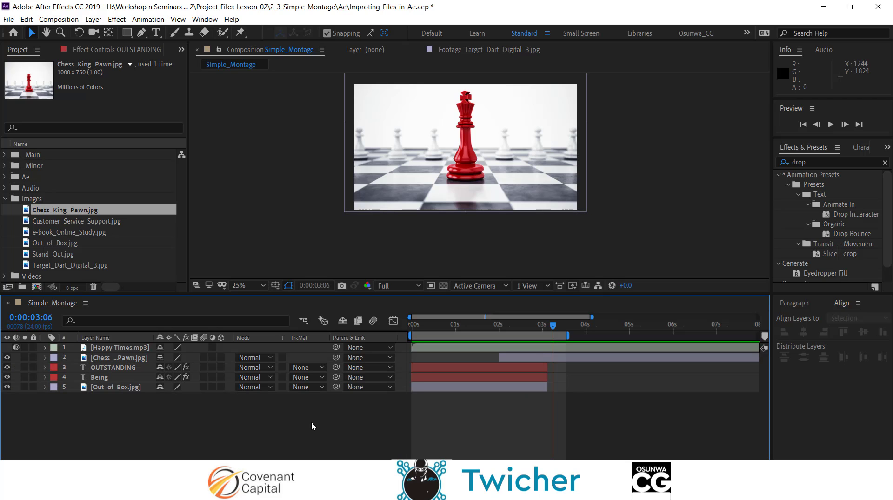
Step: Duplicate the OUTSTANDING and Being text layers and place the copies directly above the chess image layer
click(431, 369)
shift+click(434, 378)
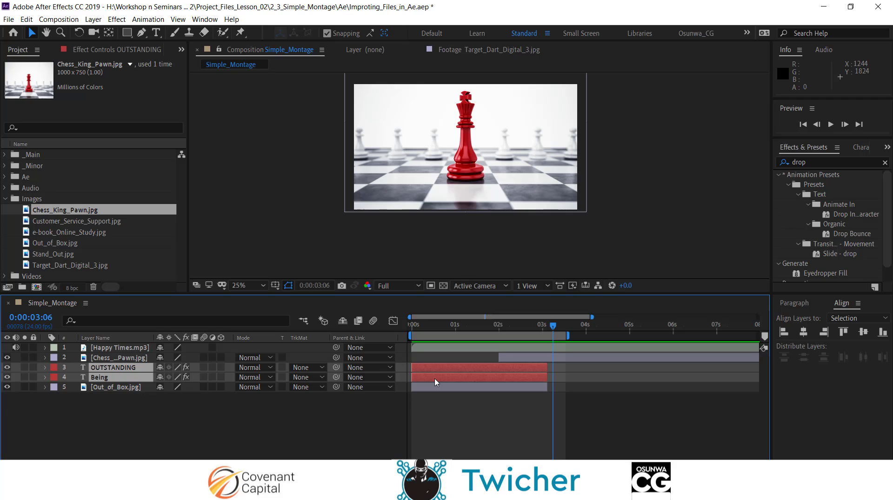
key(ctrl+d)
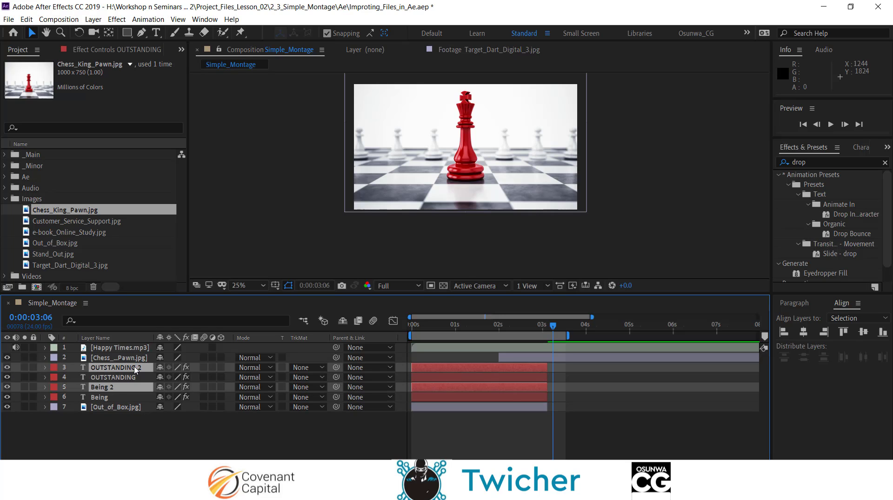
drag(137, 369, 201, 360)
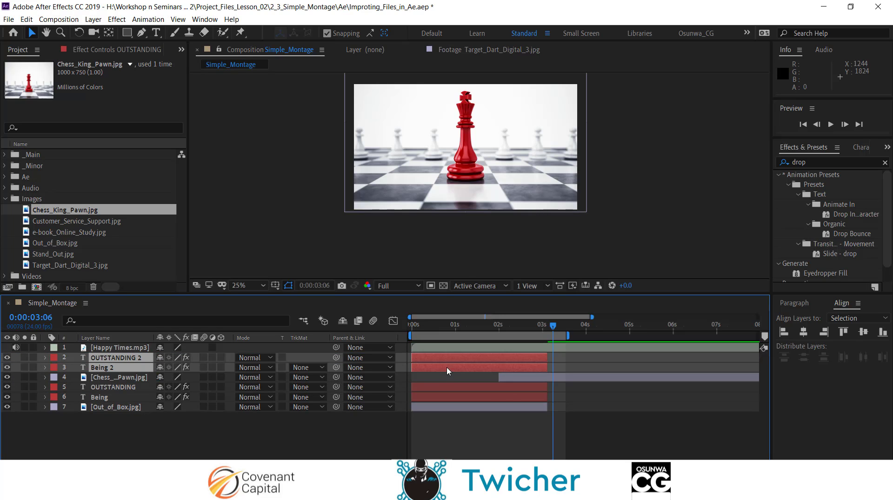
Step: Shift both duplicated text layers to start just before 0:00:03:00 and extend the work area to nearly 7 seconds
drag(446, 368, 539, 382)
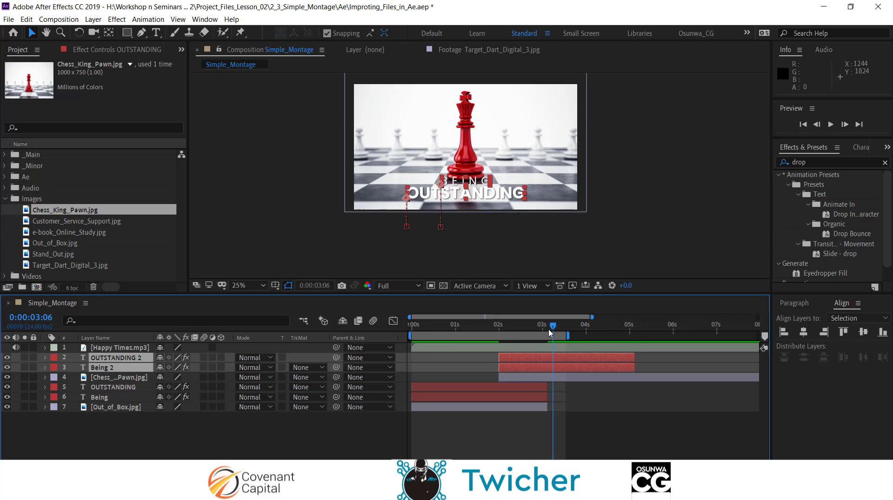
mouse_move(551, 331)
mouse_down()
mouse_move(517, 334)
mouse_move(540, 340)
mouse_up()
mouse_move(520, 368)
mouse_down()
mouse_move(558, 365)
mouse_move(570, 336)
mouse_move(709, 336)
mouse_up()
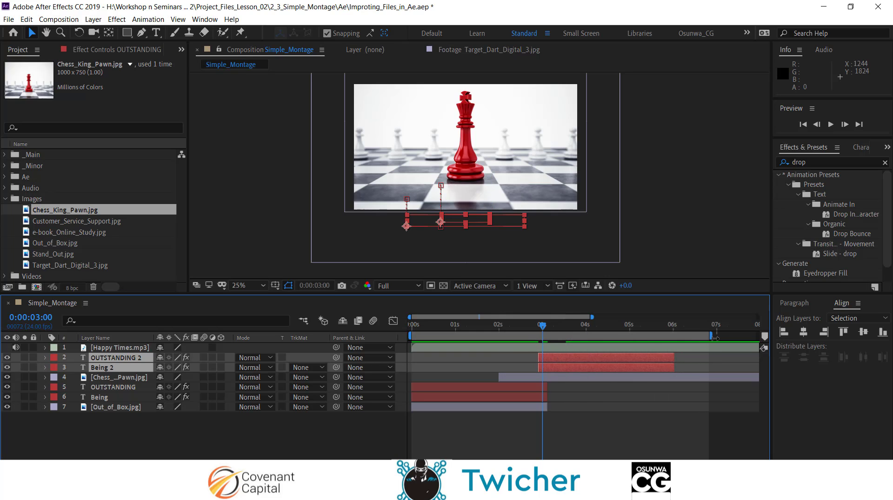
Step: Preview the change from the box scene to the chess scene several times, including from 0:00:00:00, checking when the duplicated text enters
drag(543, 330, 522, 331)
key(space)
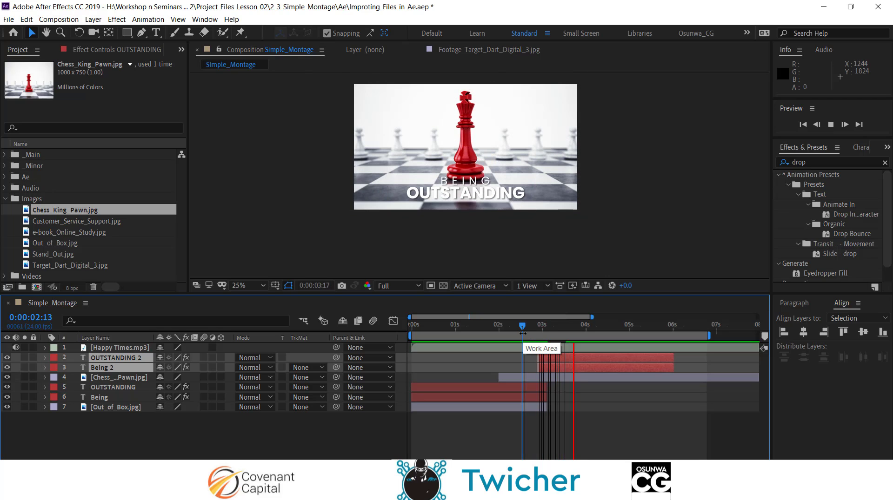
key(space)
key(Page_Down)
key(Page_Down)
key(Page_Down)
key(Page_Down)
key(Page_Down)
key(Page_Down)
key(Page_Down)
key(Page_Down)
key(Page_Down)
key(Page_Down)
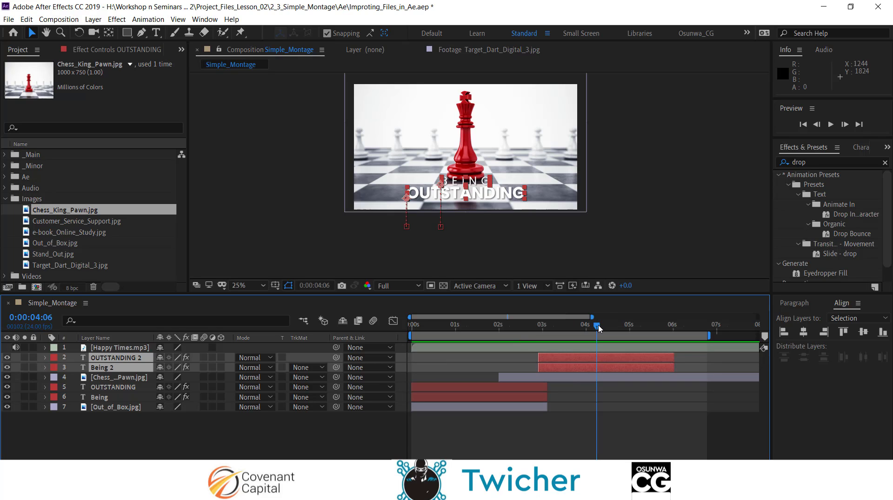
drag(598, 329, 486, 327)
key(space)
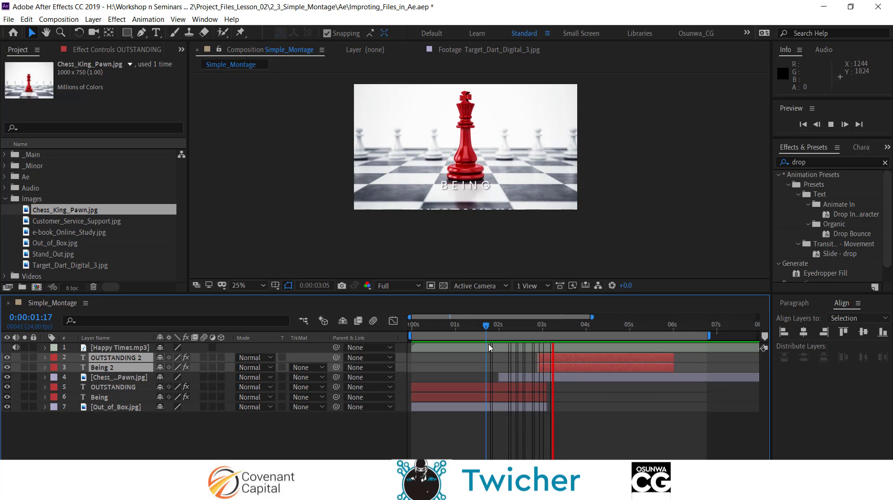
key(space)
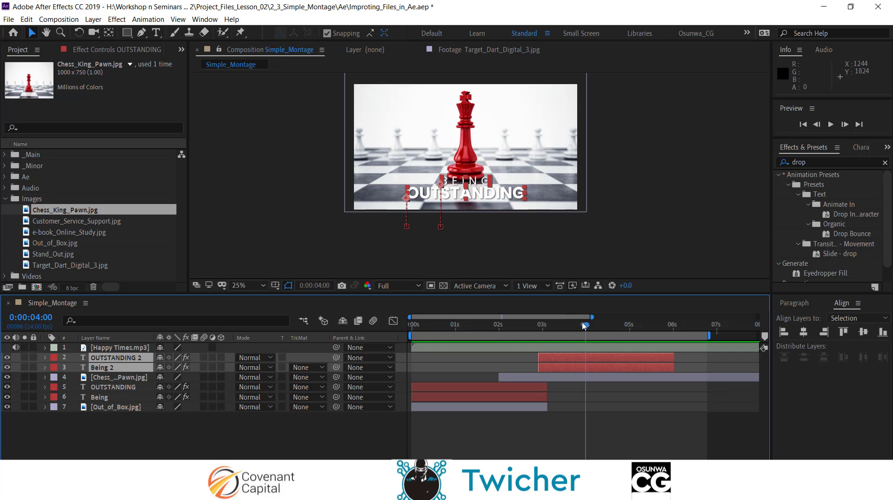
drag(584, 327, 398, 386)
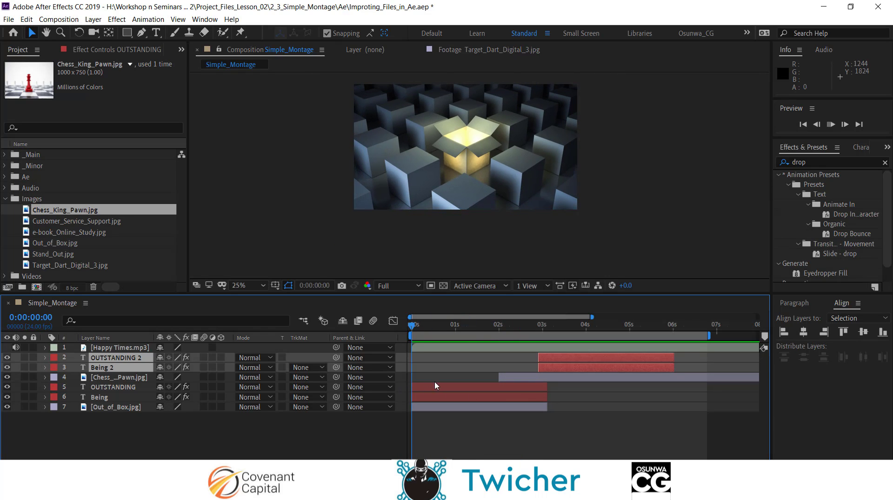
key(space)
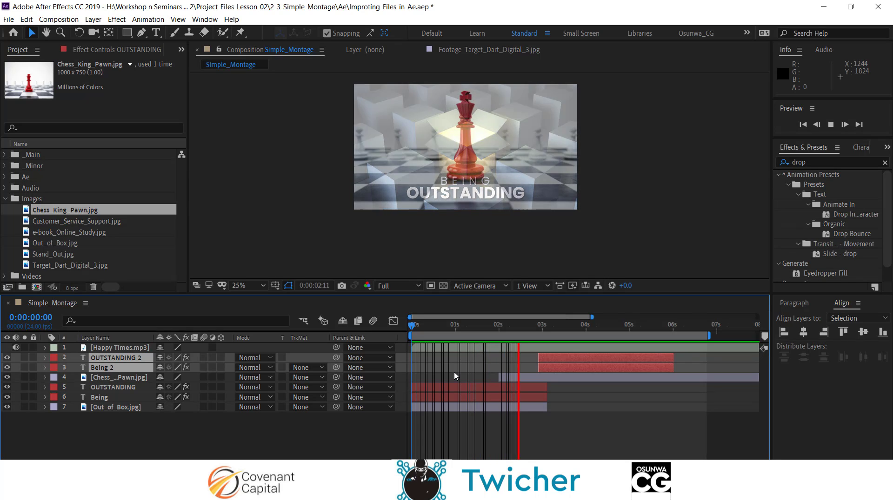
key(space)
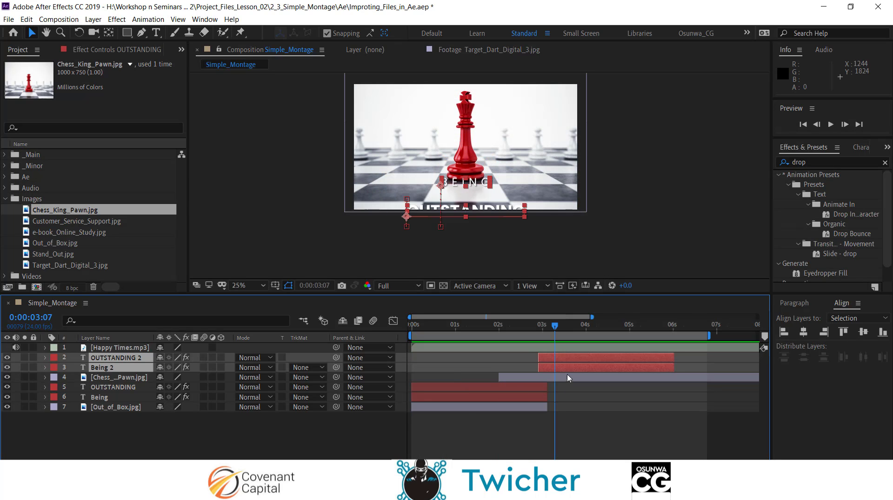
Step: Move both duplicated text layers earlier to start at about 0:00:02:14 and check the script line in WPS Office
drag(570, 358, 555, 359)
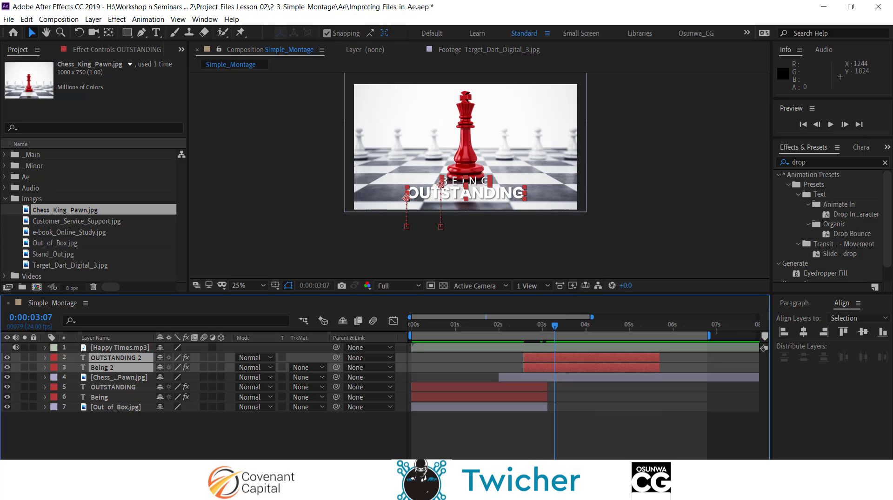
key(alt+Tab)
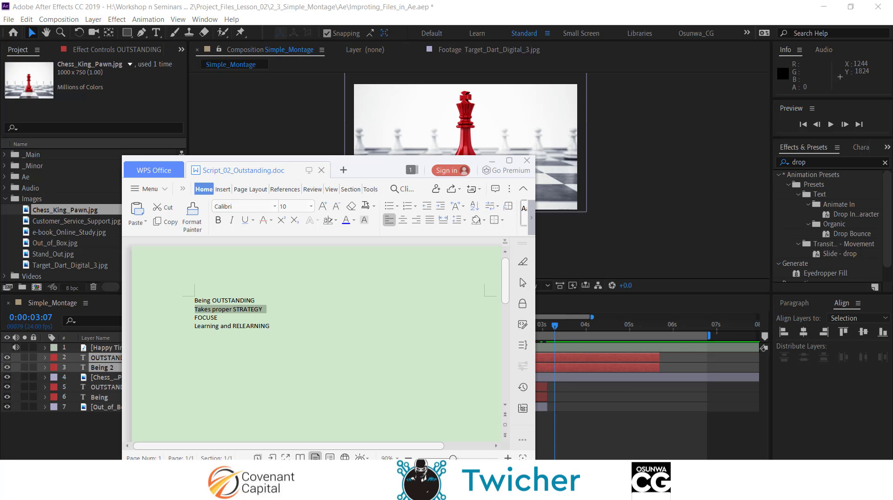
key(alt+Tab)
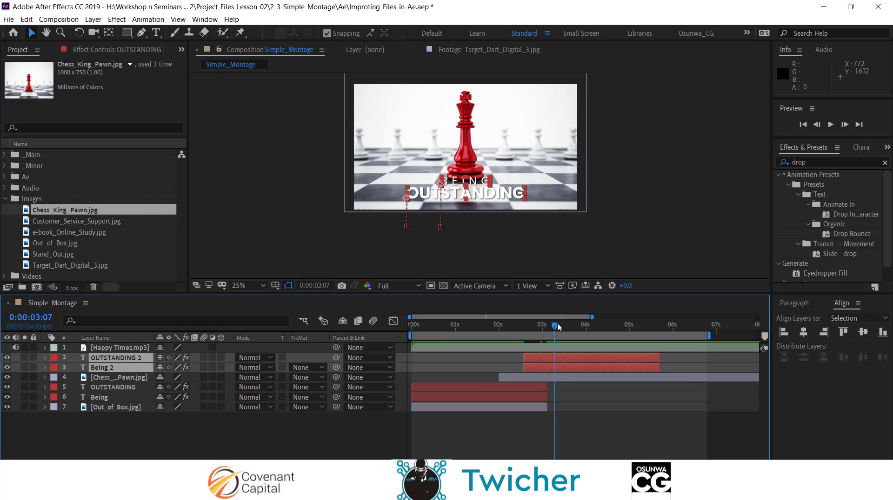
Step: Preview the earlier text entrance over the chess scene from 0:00:01:19 and clear the layer selection
drag(558, 327, 490, 327)
key(space)
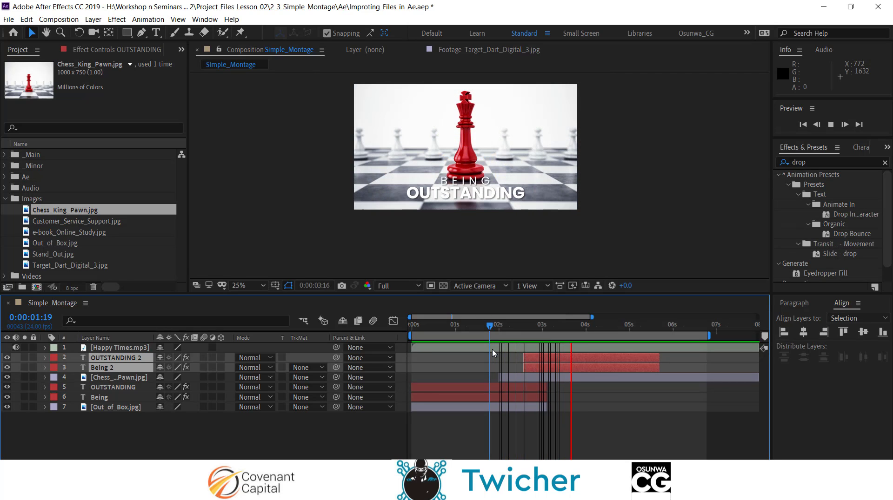
key(space)
click(587, 420)
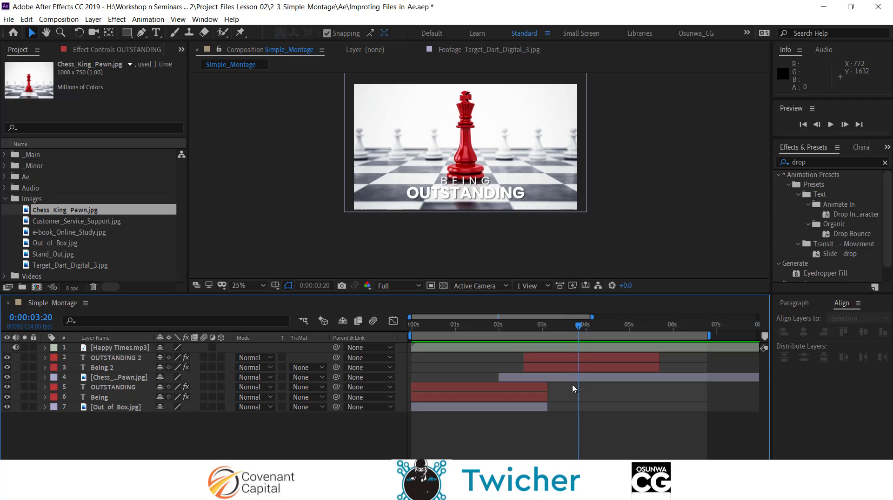
Step: Replace the Being 2 layer's text with "Takes proper STRATEGY" and reveal the layer's keyframed properties
click(565, 357)
click(567, 371)
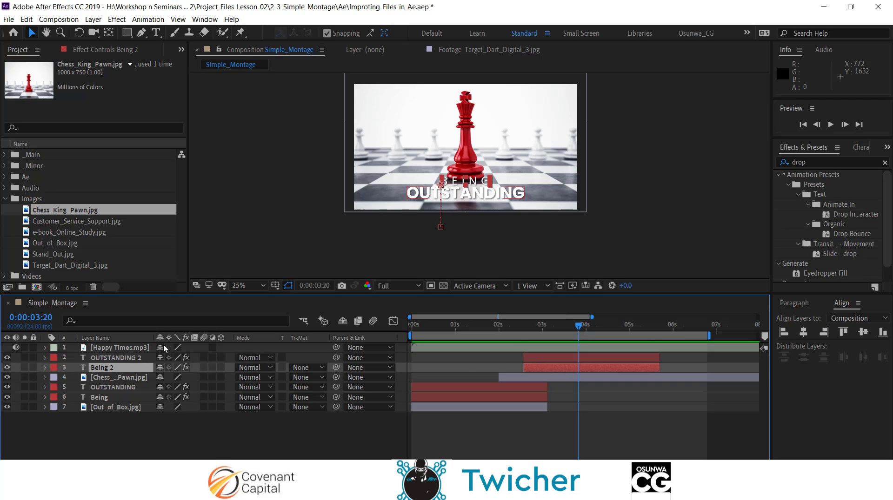
click(156, 34)
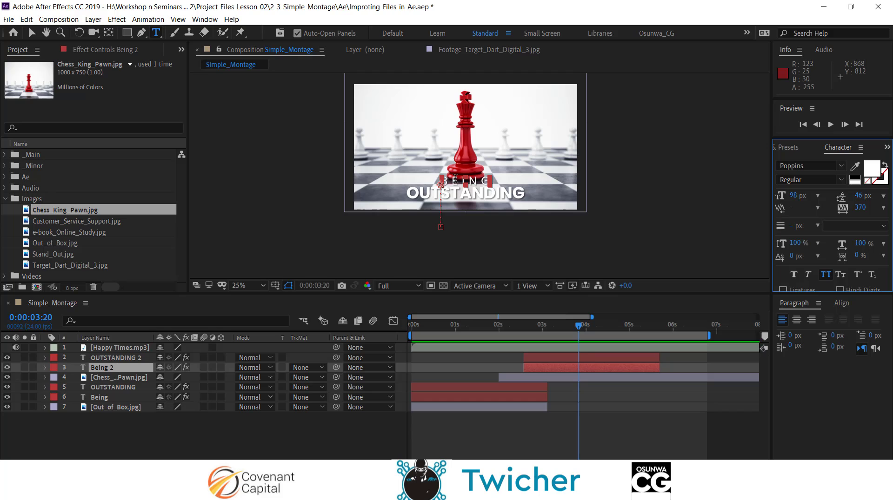
click(455, 178)
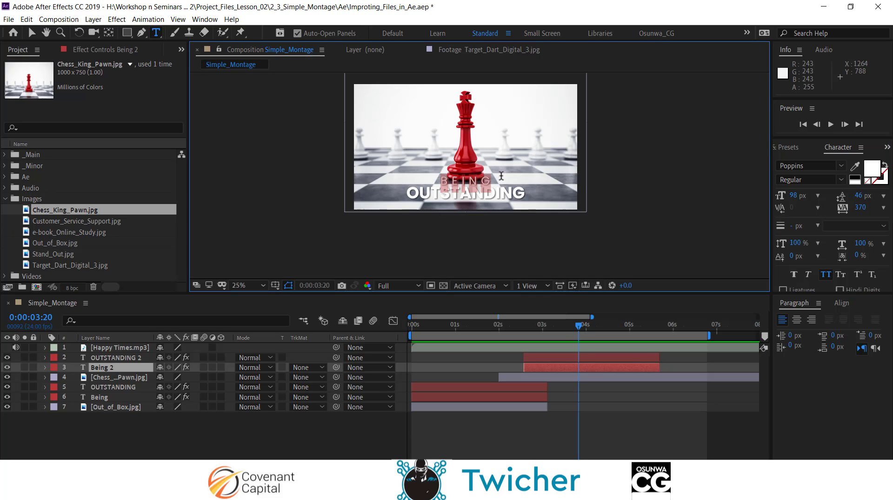
text(Takes proper STRATEGY)
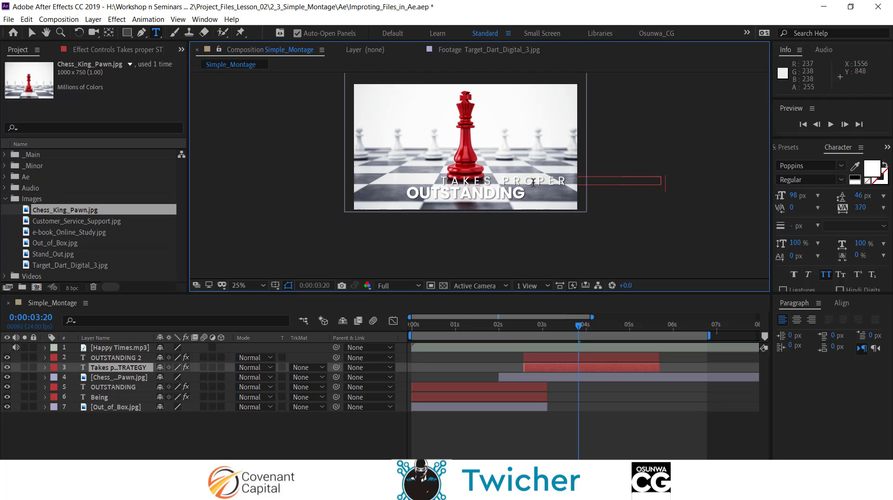
click(36, 34)
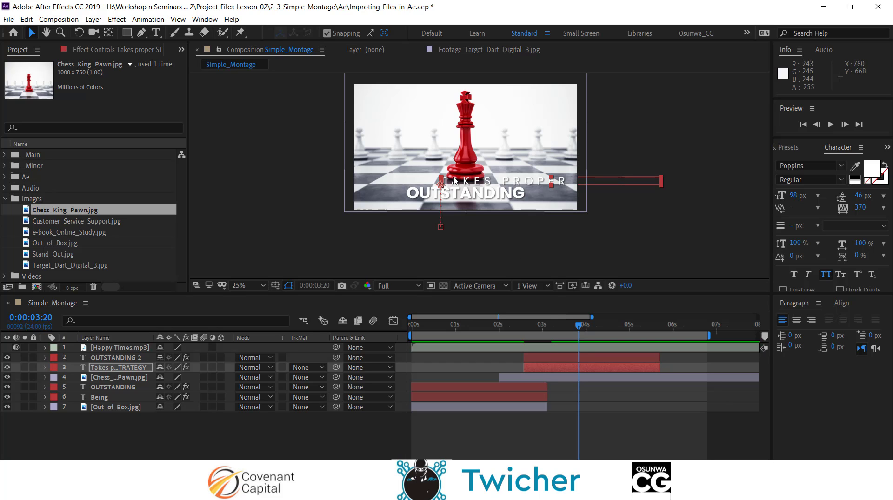
click(173, 447)
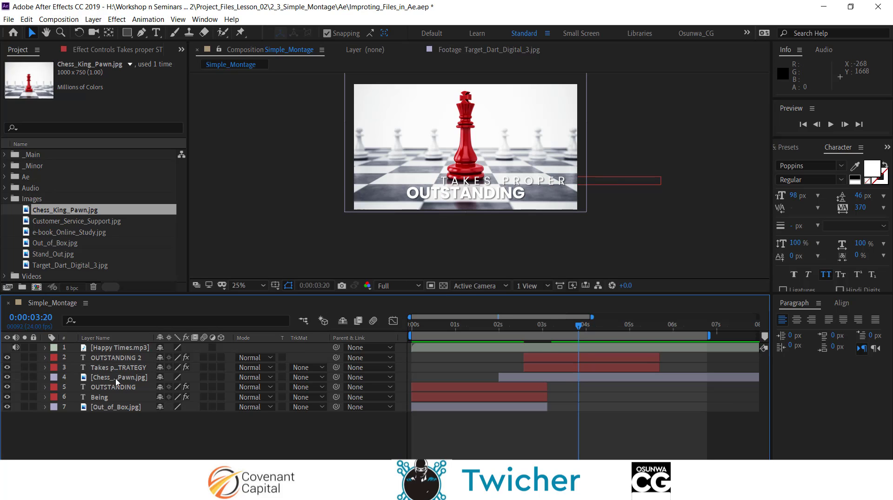
click(119, 367)
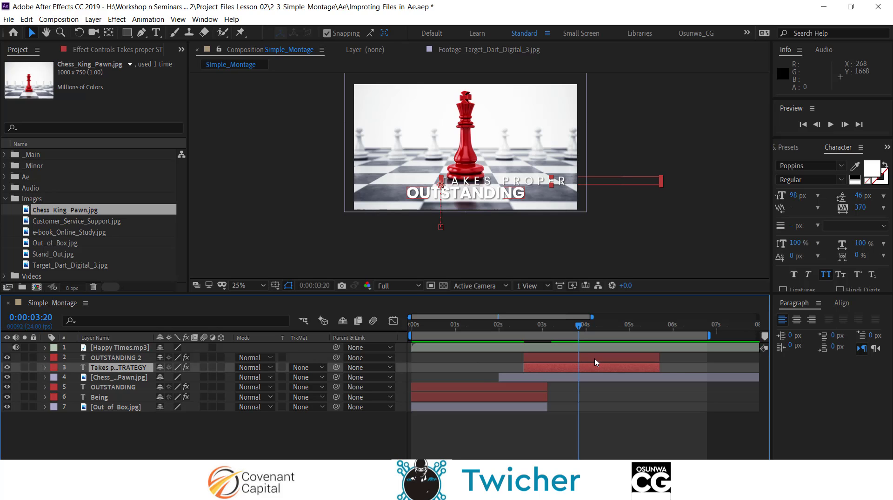
key(u)
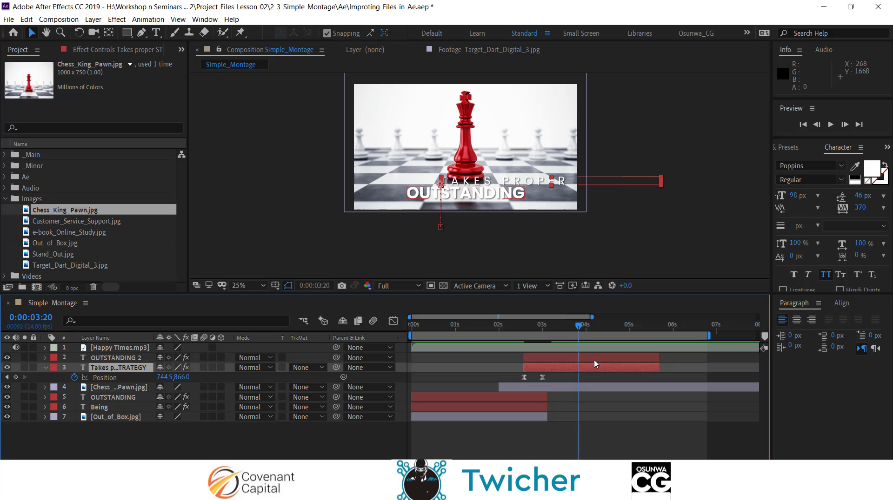
Step: Try moving the "Takes proper STRATEGY" text horizontally at 0:00:03:17, nudging its position to 144.5, 866.0
mouse_move(579, 358)
mouse_down()
mouse_move(528, 354)
mouse_move(574, 349)
mouse_up()
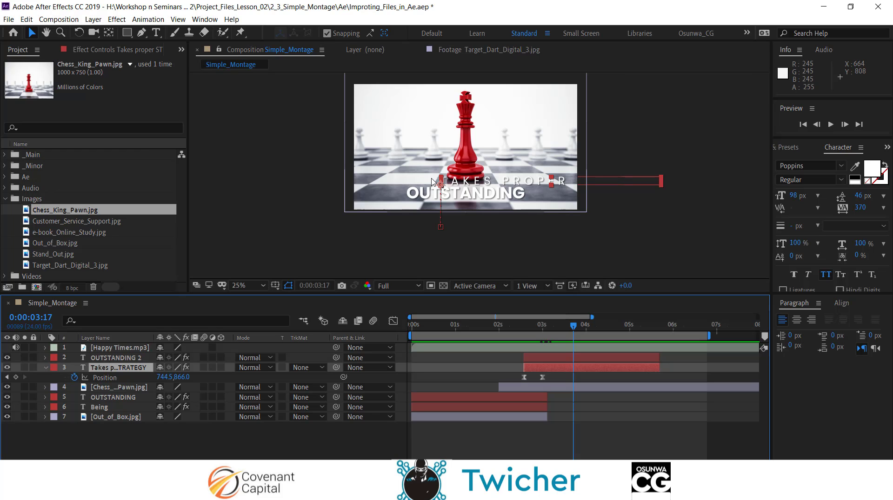
key(shift+Left)
key(shift+Left)
key(shift+Left)
key(shift+Left)
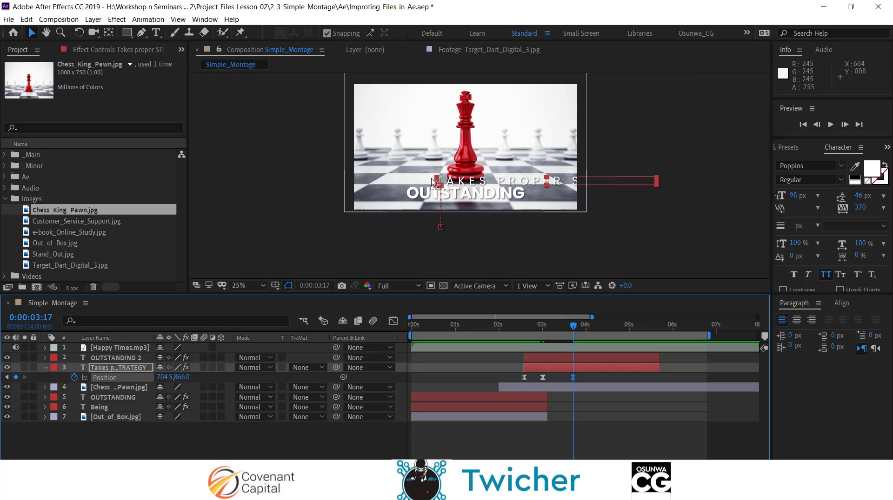
key(shift+Left)
key(shift+Left)
key(shift+Left)
key(shift+Left)
key(shift+Left)
key(shift+Left)
key(shift+Left)
key(shift+Left)
key(shift+Left)
key(shift+Left)
key(shift+Left)
key(shift+Left)
key(shift+Left)
key(shift+Left)
key(shift+Left)
key(shift+Left)
key(shift+Left)
key(shift+Left)
key(shift+Left)
key(shift+Left)
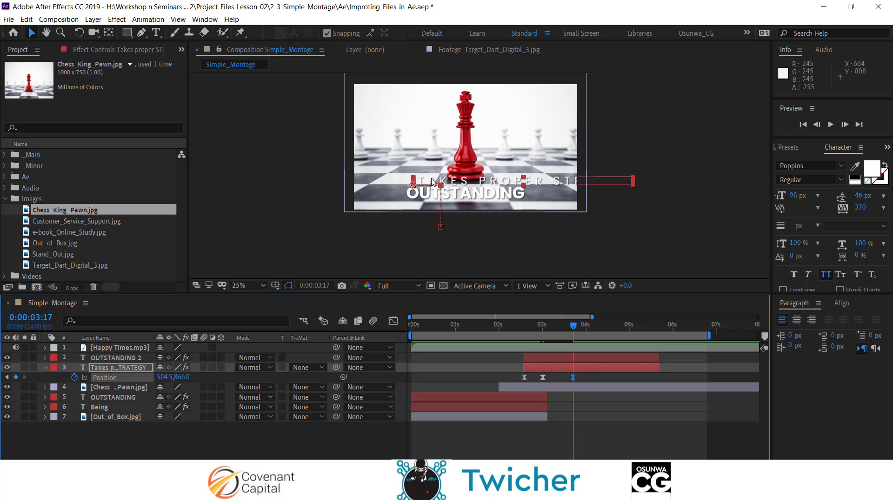
key(shift+Left)
key(shift+Left)
key(shift+Left)
key(shift+Left)
key(shift+Left)
key(shift+Left)
key(shift+Left)
key(shift+Left)
key(shift+Left)
key(shift+Left)
key(shift+Left)
key(shift+Left)
key(shift+Left)
key(shift+Left)
key(shift+Left)
key(shift+Left)
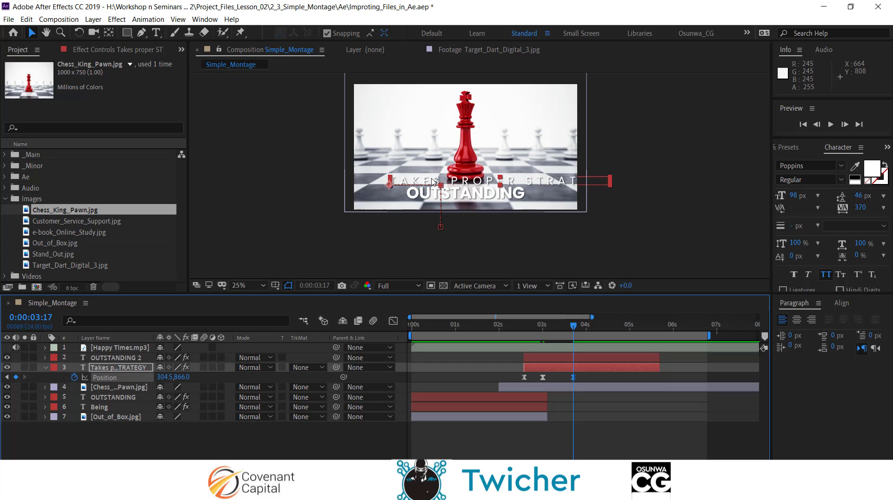
key(shift+Left)
key(shift+Left)
key(shift+Left)
key(shift+Left)
key(shift+Left)
key(shift+Left)
key(shift+Left)
key(shift+Left)
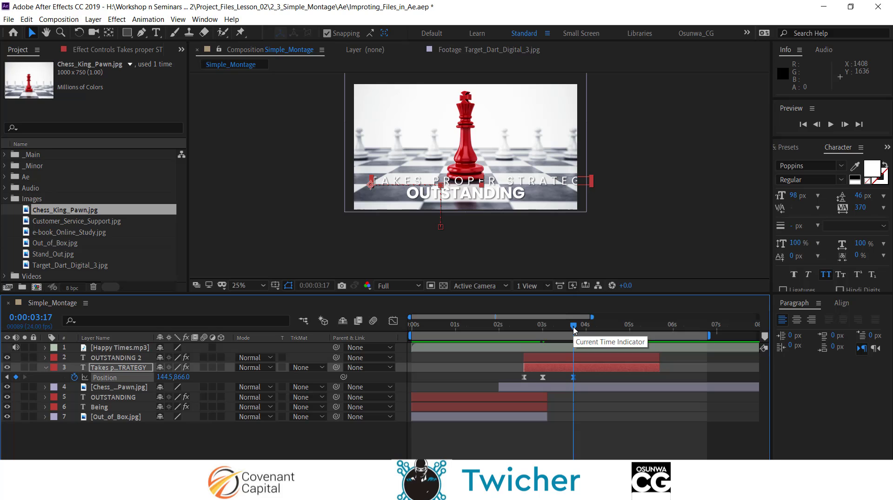
Step: Preview the text's sideways movement from 0:00:02:08, then delete the Position keyframe at 0:00:03:17
drag(575, 330, 514, 338)
key(space)
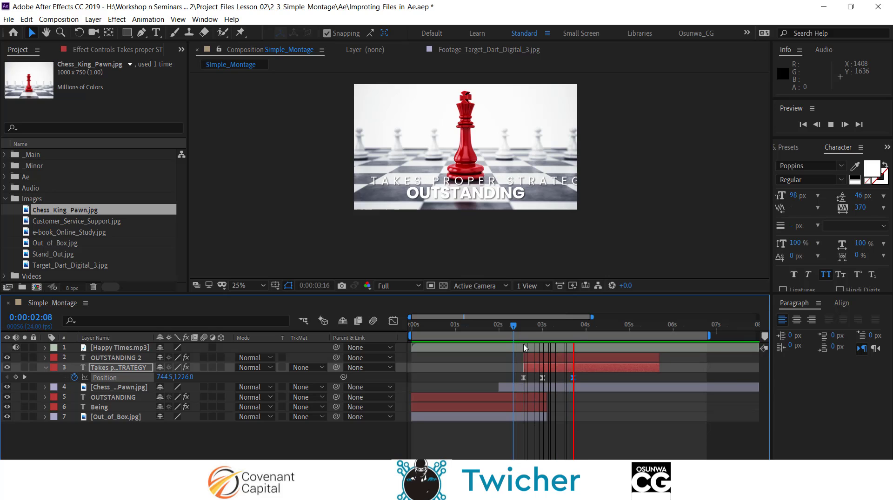
key(space)
drag(580, 326, 577, 344)
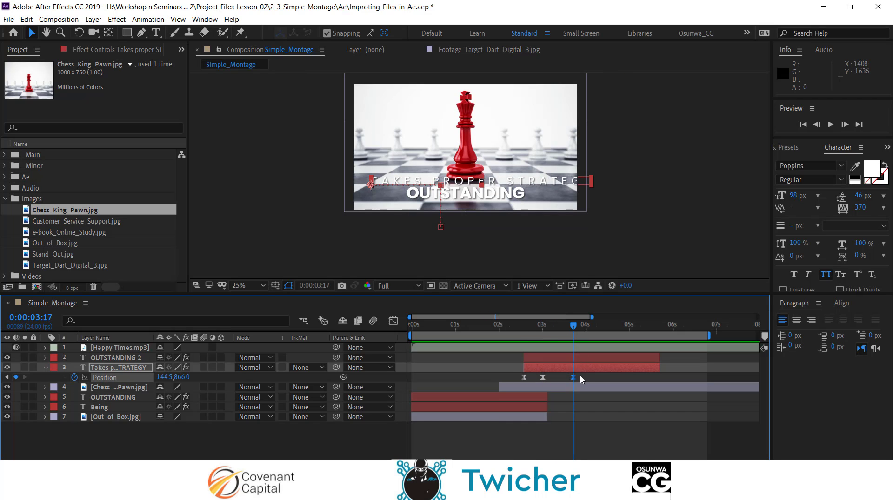
key(Delete)
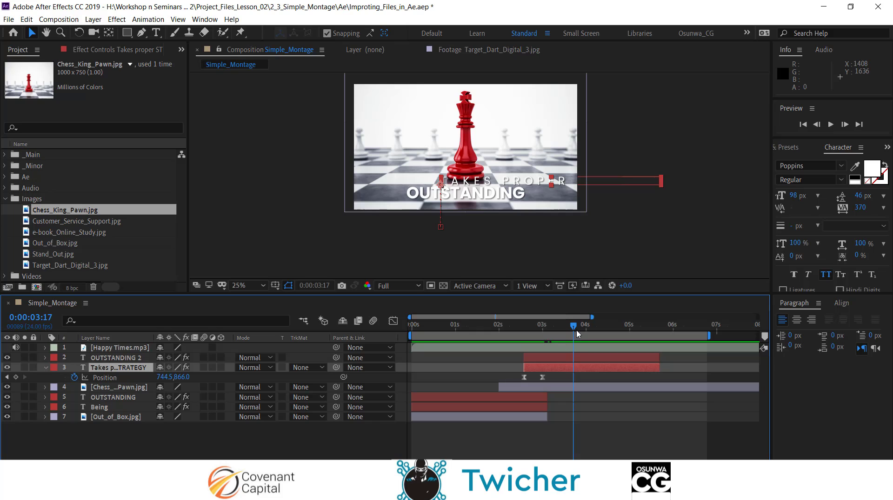
Step: Add a Position keyframe to the "Takes proper STRATEGY" layer at 0:00:03:13, keeping its current position
mouse_move(575, 332)
mouse_down()
mouse_move(530, 341)
mouse_move(565, 331)
mouse_up()
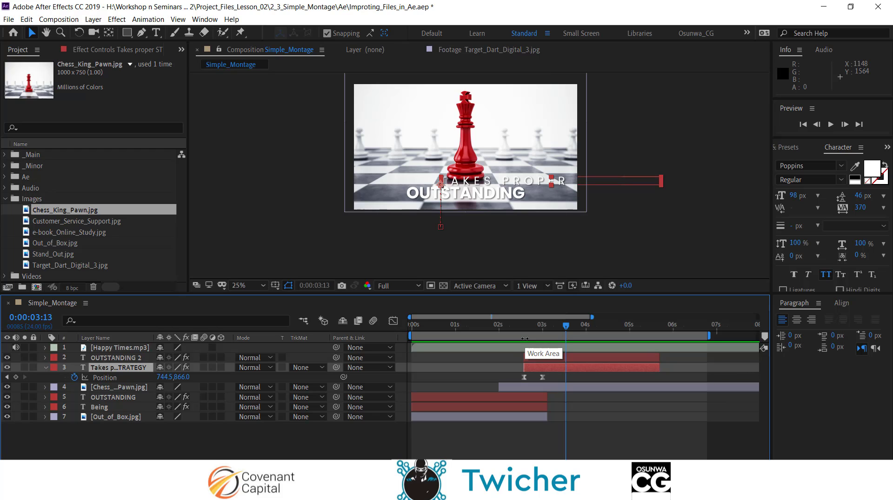
click(15, 379)
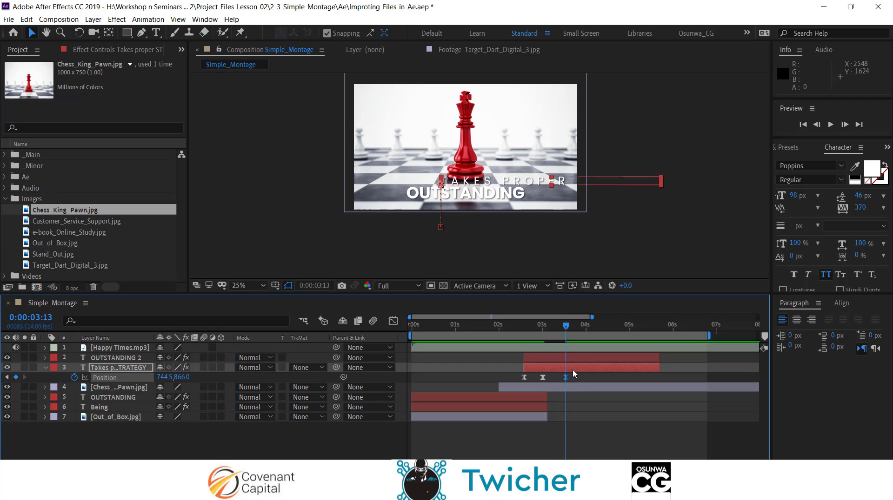
Step: Scrub between 0:00:03:02 and 0:00:03:13 to check the "Takes proper STRATEGY" text around its last two Position keyframes
drag(567, 328, 550, 334)
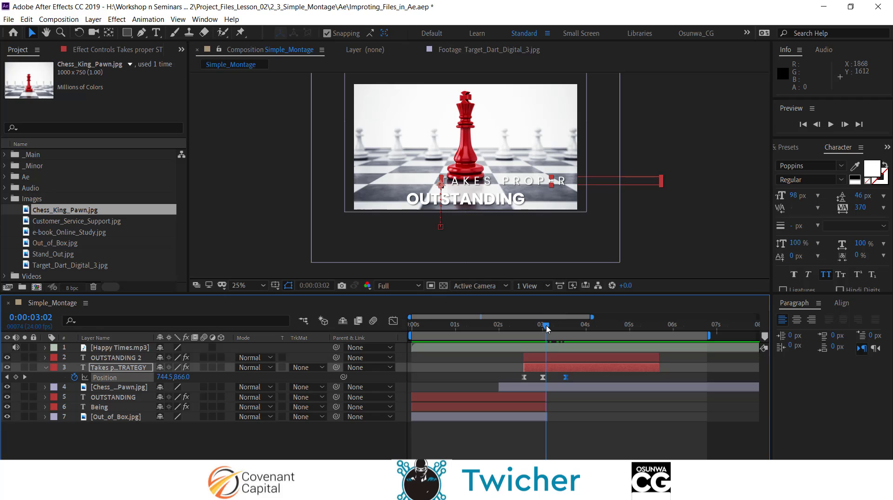
mouse_move(549, 329)
mouse_down()
mouse_move(561, 327)
mouse_move(539, 328)
mouse_move(564, 328)
mouse_up()
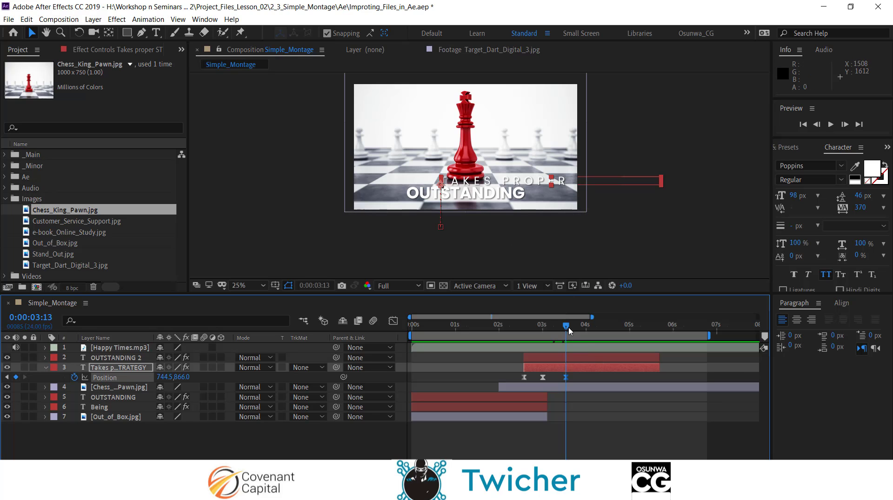
mouse_move(567, 328)
mouse_down()
mouse_move(528, 341)
mouse_move(562, 340)
mouse_up()
Step: Shift all three Position keyframes of the "Takes proper STRATEGY" layer horizontally together, reaching 184.5, 866.0 at 0:00:03:13
click(565, 377)
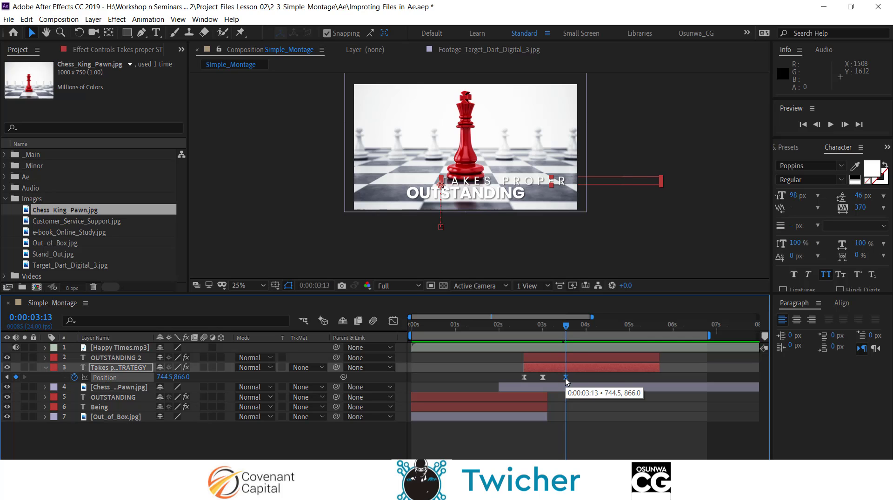
drag(577, 377, 507, 382)
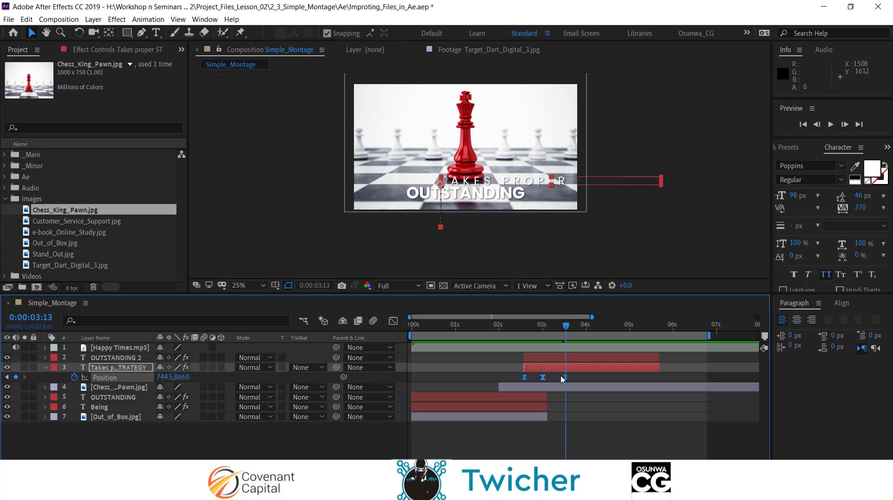
key(shift+Left)
key(shift+Left)
key(shift+Left)
key(shift+Left)
key(shift+Left)
key(shift+Left)
key(shift+Left)
key(shift+Left)
key(shift+Left)
key(shift+Left)
key(shift+Left)
key(shift+Left)
key(shift+Left)
key(shift+Left)
key(shift+Left)
key(shift+Left)
key(shift+Left)
key(shift+Left)
key(shift+Left)
key(shift+Left)
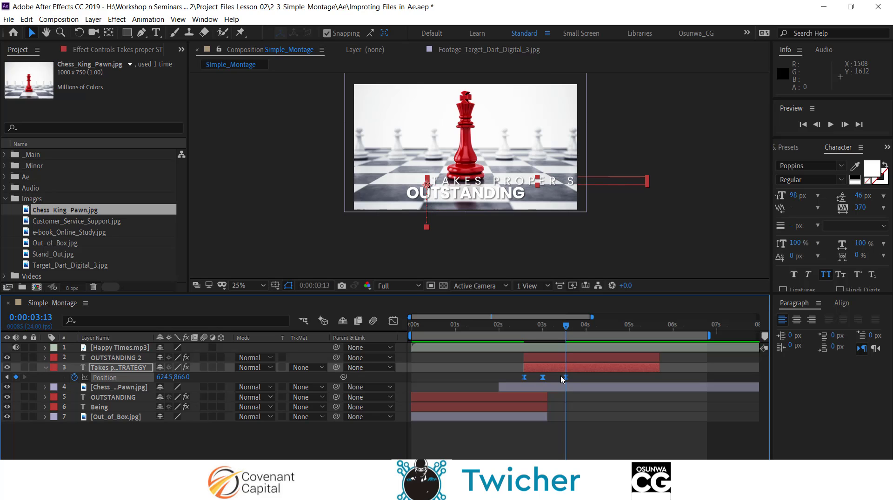
key(shift+Left)
key(shift+Left)
key(shift+Left)
key(shift+Left)
key(shift+Left)
key(shift+Left)
key(shift+Left)
key(shift+Left)
key(shift+Left)
key(shift+Left)
key(shift+Left)
key(shift+Left)
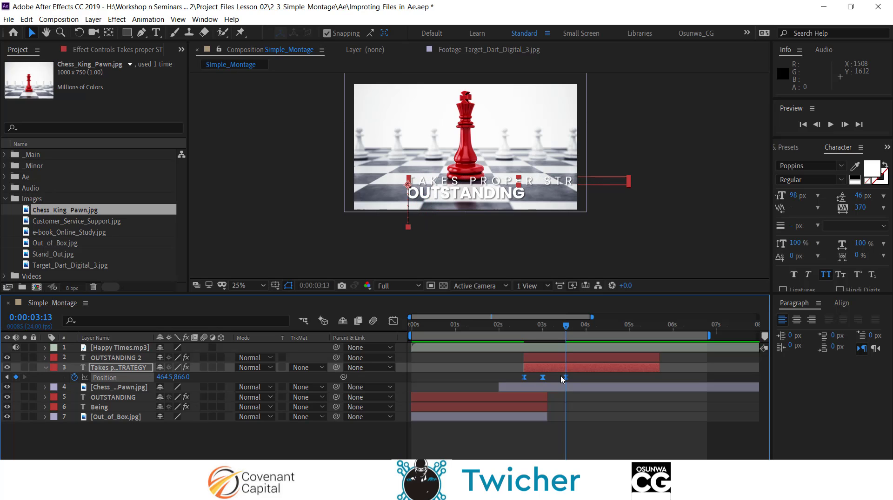
key(shift+Left)
key(shift+Left)
key(shift+Left)
key(shift+Left)
key(shift+Left)
key(shift+Left)
key(shift+Left)
key(shift+Left)
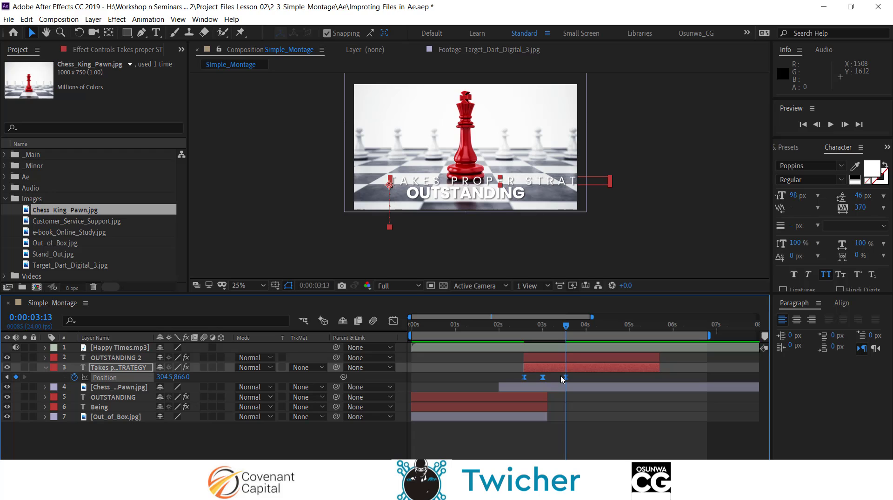
key(shift+Left)
key(shift+Left)
key(shift+Left)
key(shift+Left)
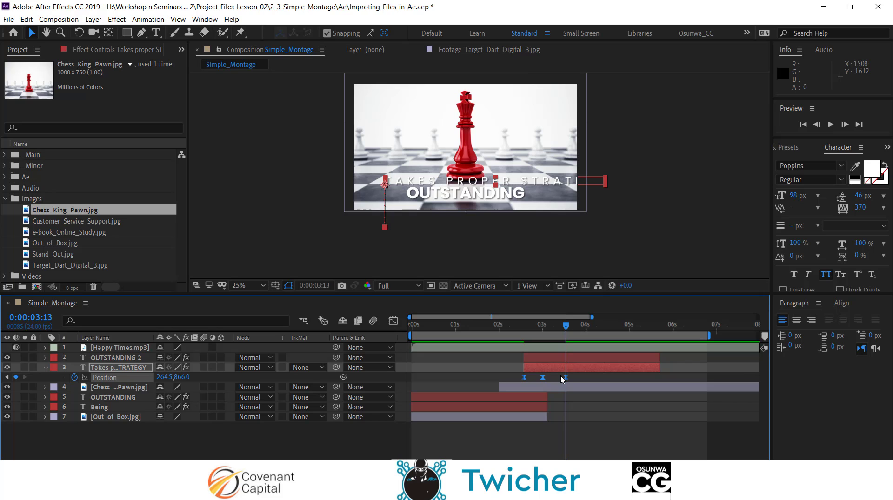
key(shift+Left)
key(shift+Left)
key(shift+Left)
key(shift+Left)
key(shift+Left)
key(shift+Left)
key(shift+Left)
key(shift+Left)
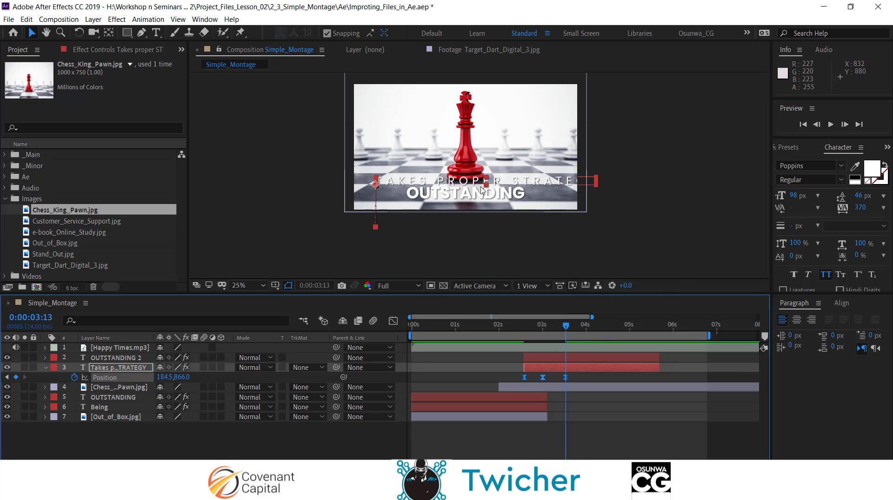
Step: Remove STRATEGY from the "Takes proper STRATEGY" text and retype its last letter so it reads "Takes propeR"
click(158, 32)
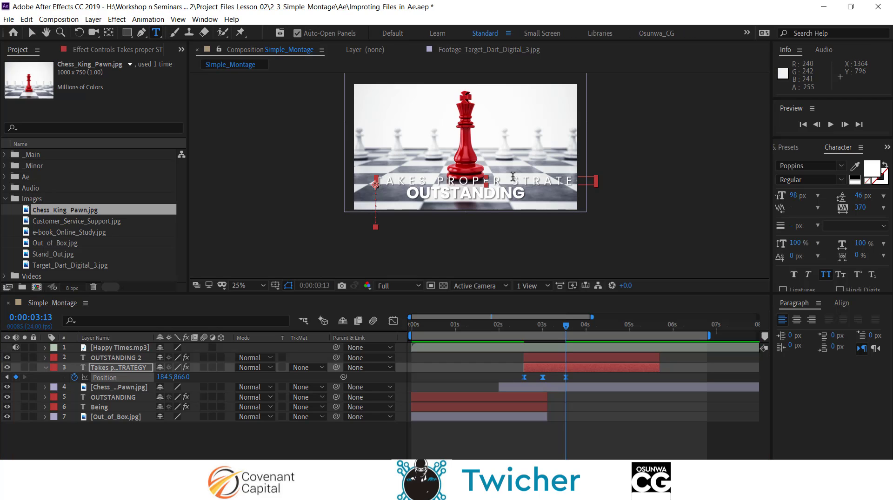
drag(513, 177, 639, 185)
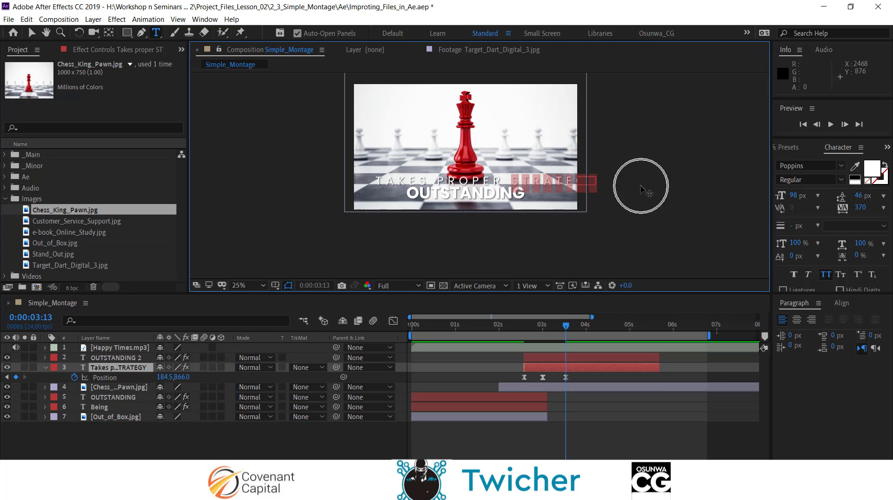
key(BackSpace)
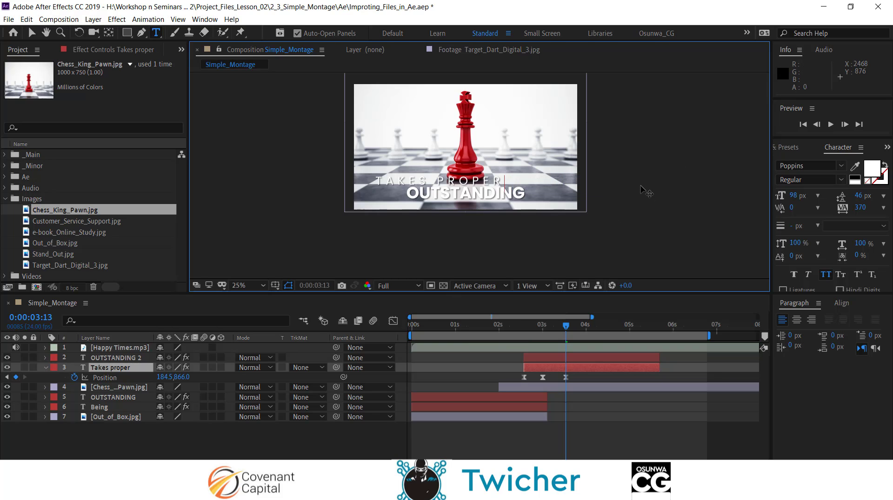
key(BackSpace)
text(R)
click(32, 32)
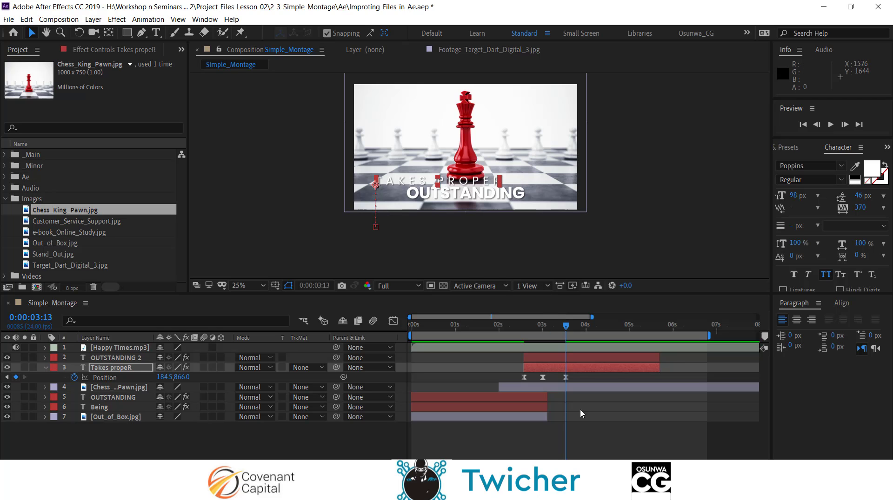
Step: Copy the word STRATEGY from Script_02_Outstanding.doc in WPS Office, then paste it over the OUTSTANDING 2 layer's text in After Effects
click(614, 430)
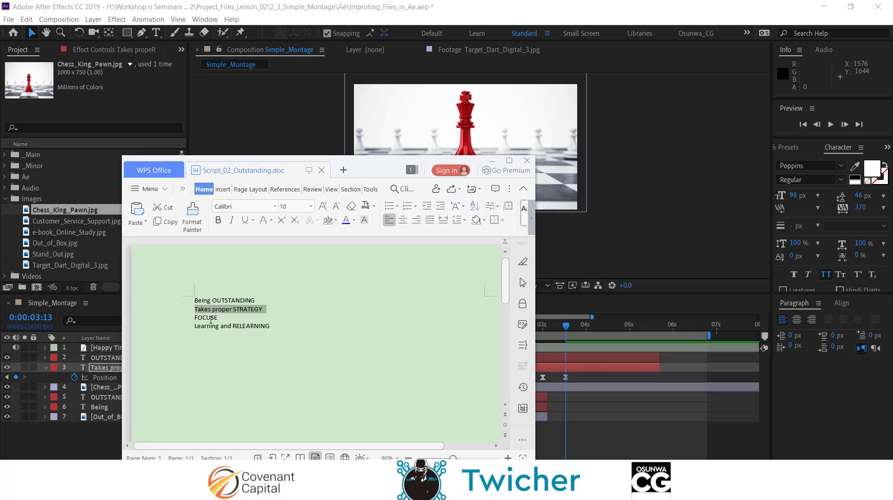
click(243, 315)
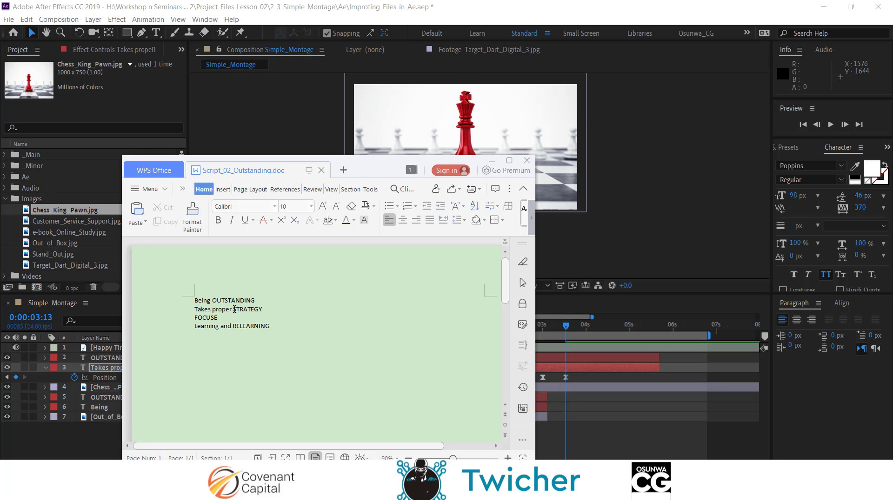
drag(235, 309, 268, 310)
key(ctrl+c)
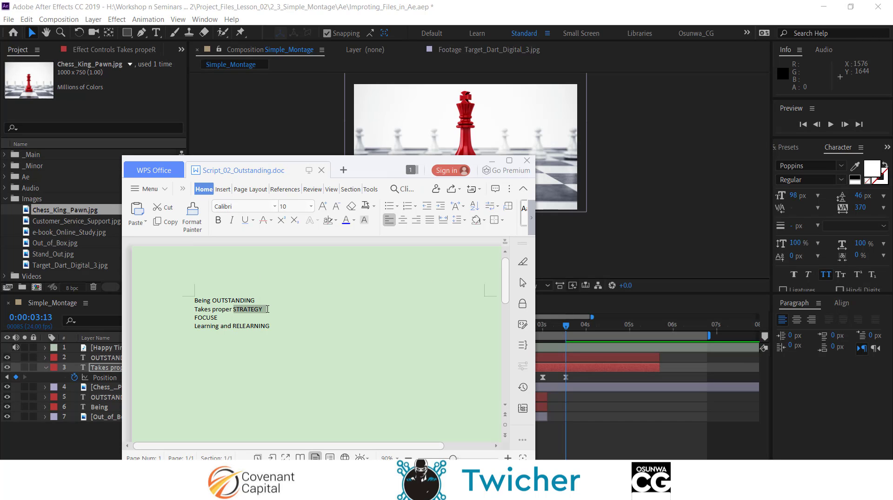
key(alt+Tab)
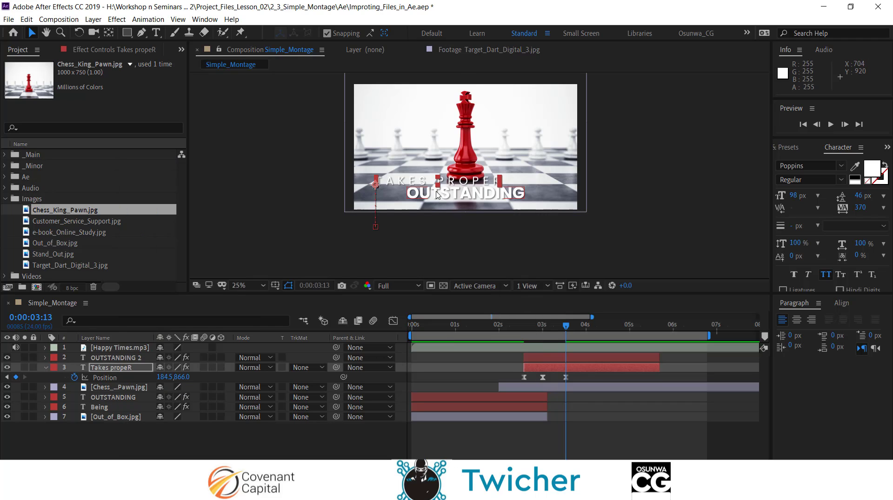
double_click(437, 194)
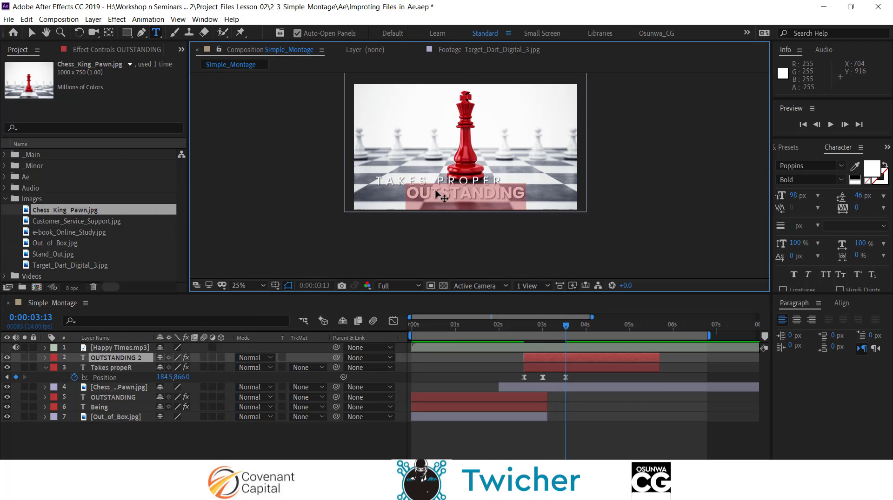
key(ctrl+v)
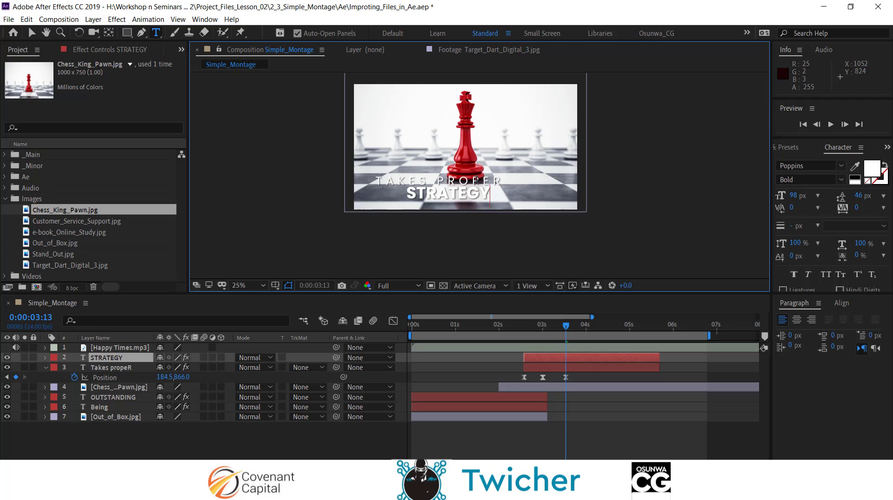
click(32, 32)
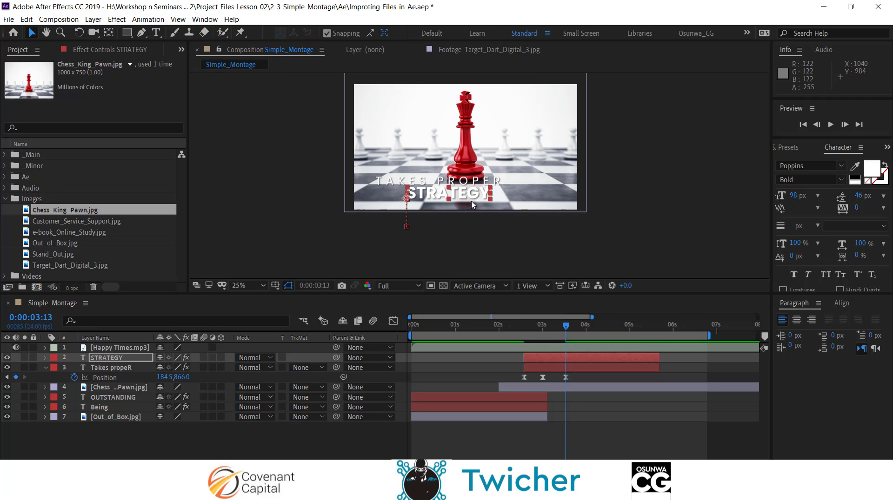
Step: Increase the STRATEGY text's font size to 107 px
scroll(475, 207, up, 1)
scroll(476, 207, down, 1)
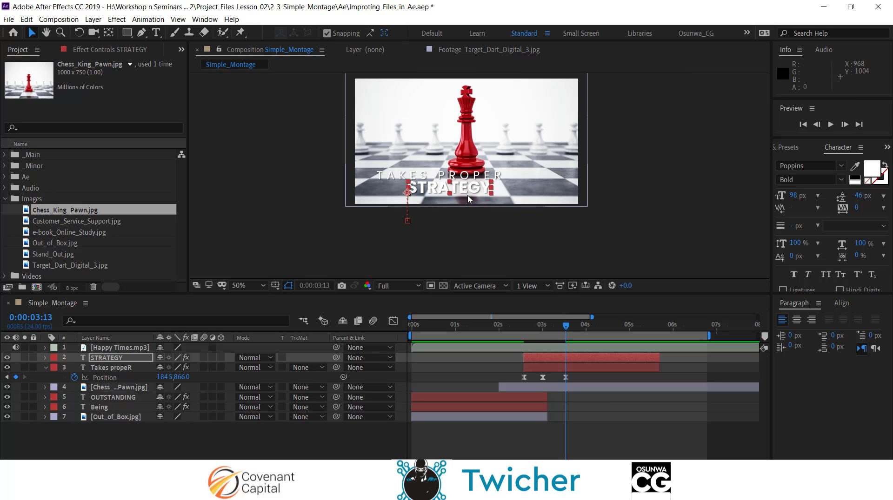
scroll(465, 202, up, 1)
scroll(460, 199, down, 1)
scroll(460, 199, up, 1)
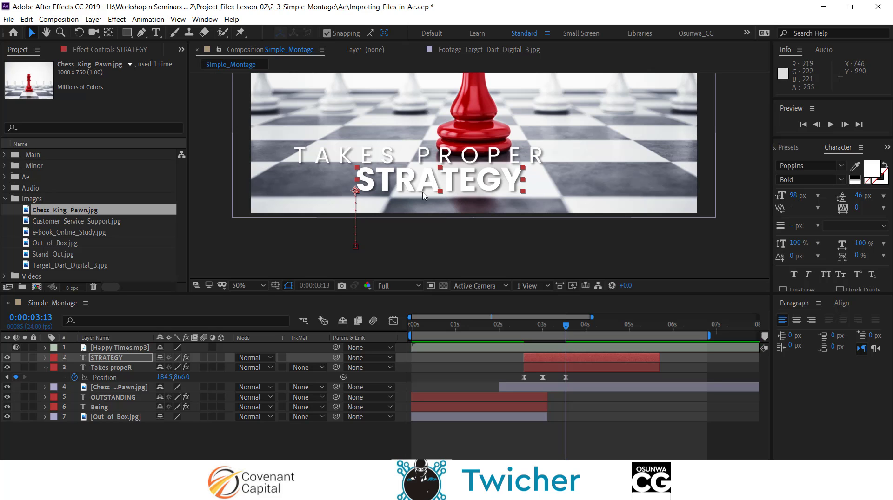
scroll(463, 207, down, 1)
scroll(464, 209, up, 1)
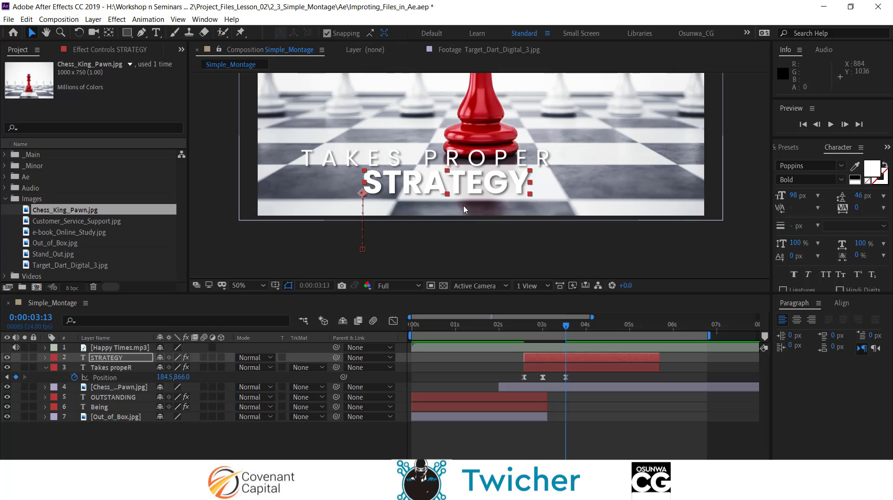
scroll(465, 209, down, 1)
scroll(465, 210, up, 1)
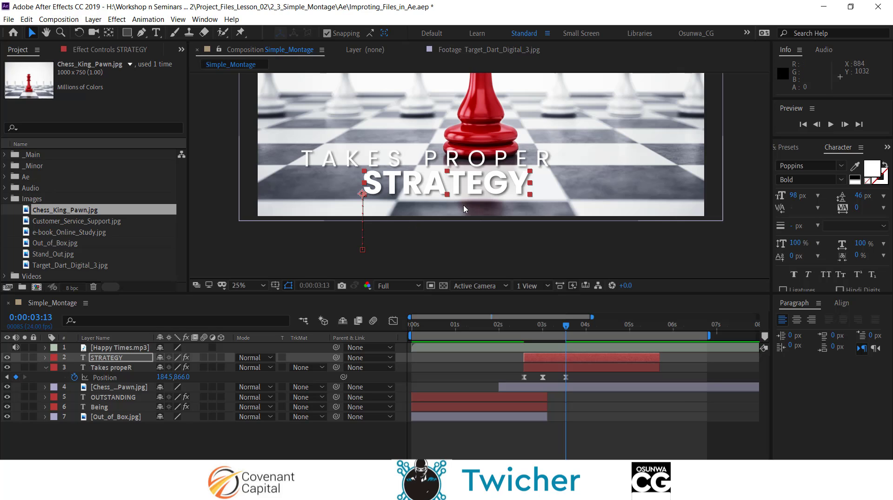
scroll(465, 209, down, 1)
scroll(470, 213, up, 1)
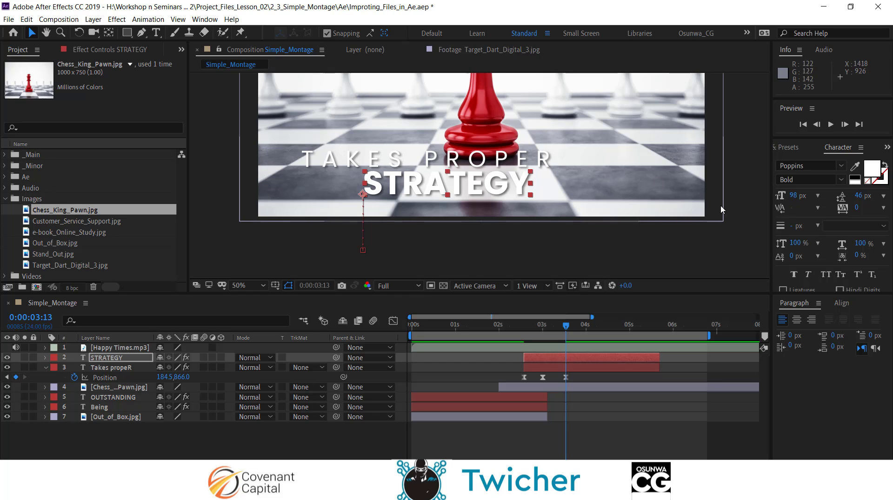
scroll(499, 211, down, 2)
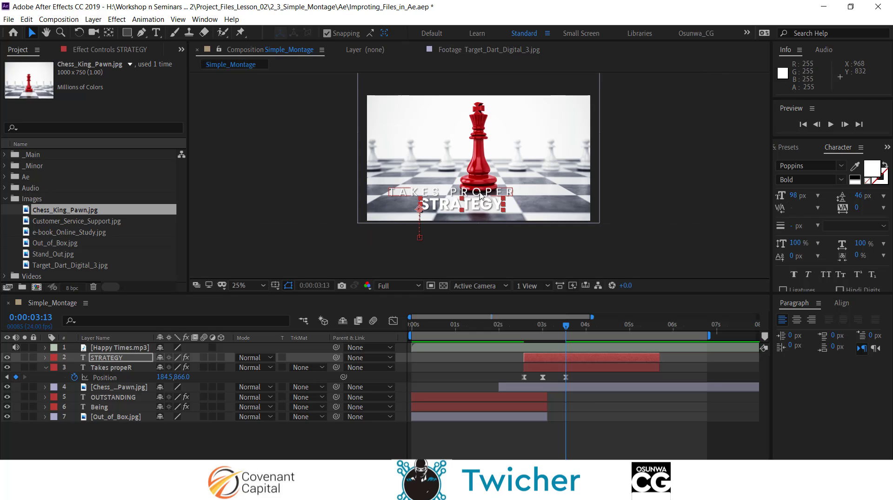
scroll(493, 214, up, 1)
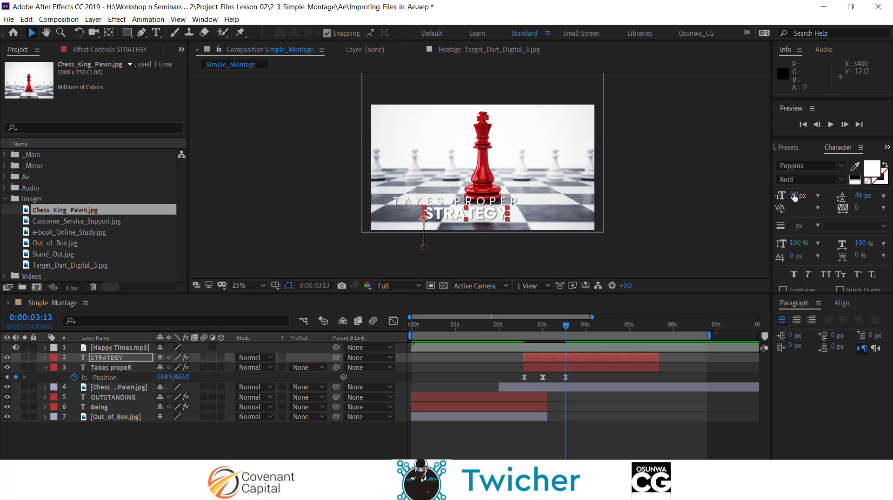
drag(794, 196, 801, 195)
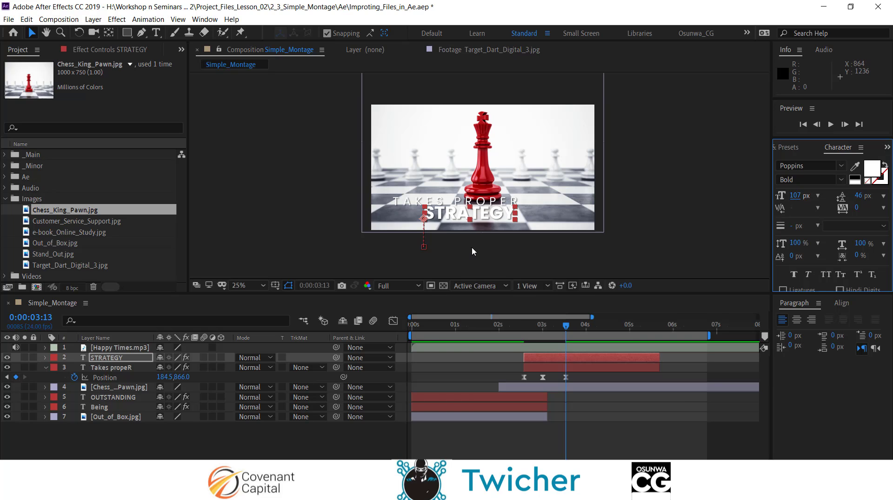
Step: Reveal the STRATEGY layer's Position property and centre the text horizontally in the composition at 0:00:03:13
scroll(485, 237, up, 1)
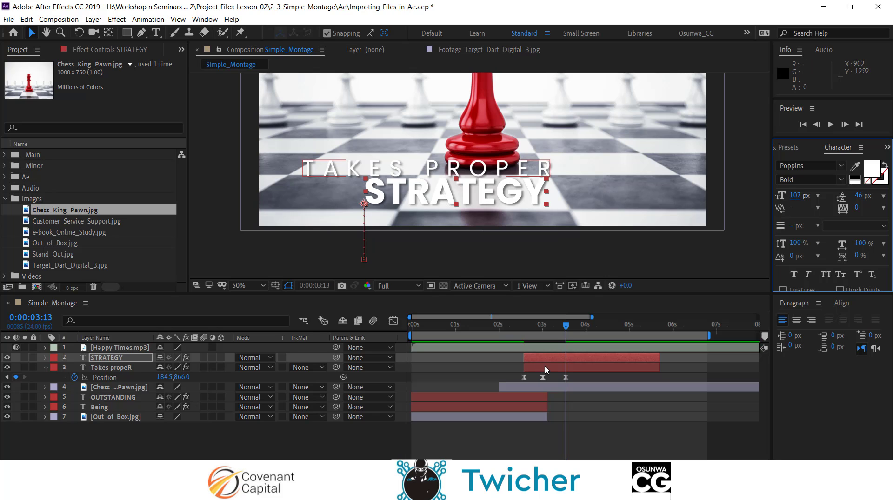
key(p)
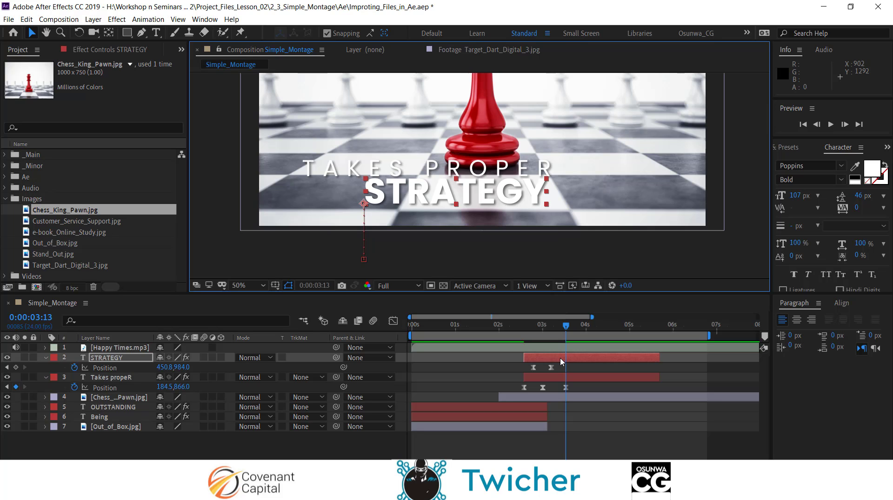
click(842, 303)
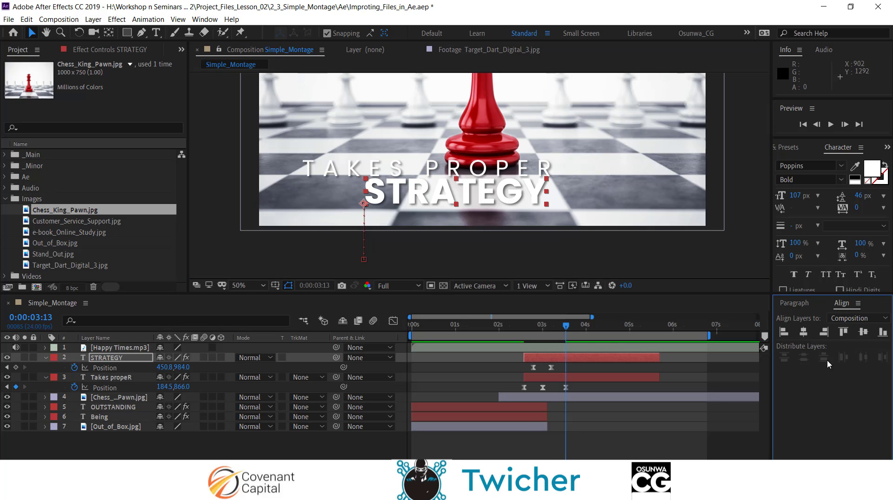
click(804, 333)
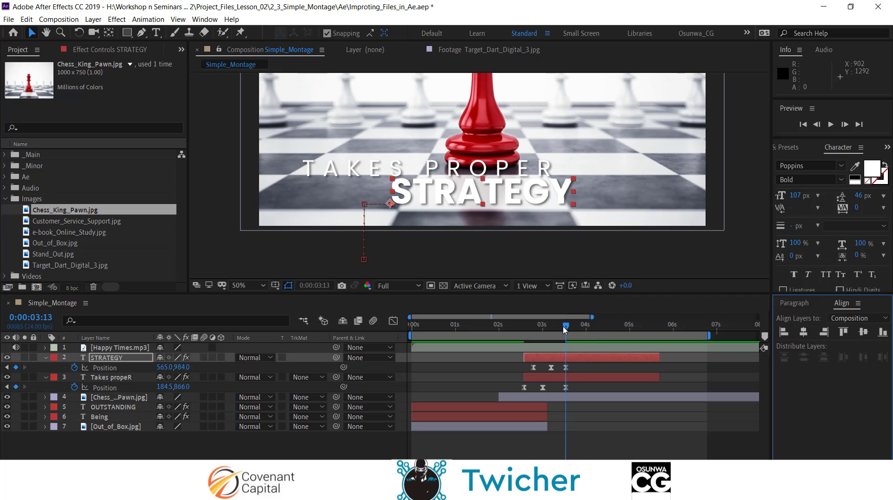
Step: Delete the STRATEGY layer's Position keyframe at 0:00:03:13
mouse_move(566, 326)
mouse_down()
mouse_move(523, 344)
mouse_move(539, 344)
mouse_move(429, 345)
mouse_move(564, 335)
mouse_up()
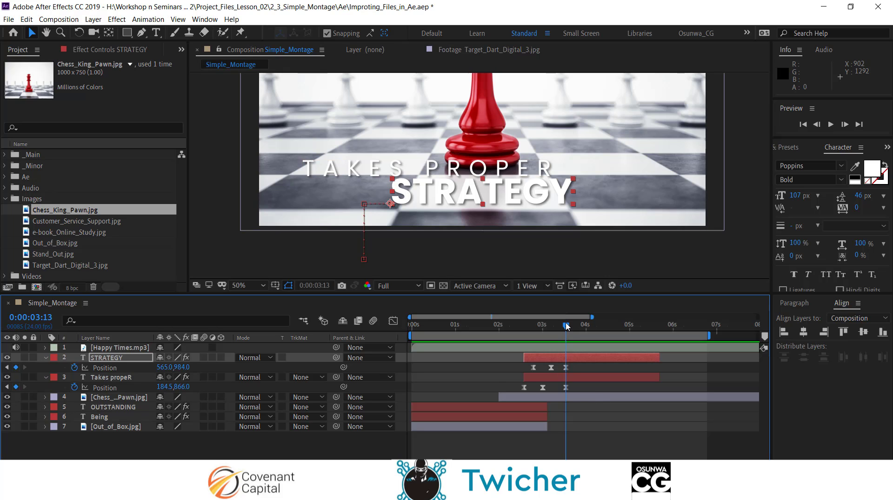
drag(565, 326, 566, 327)
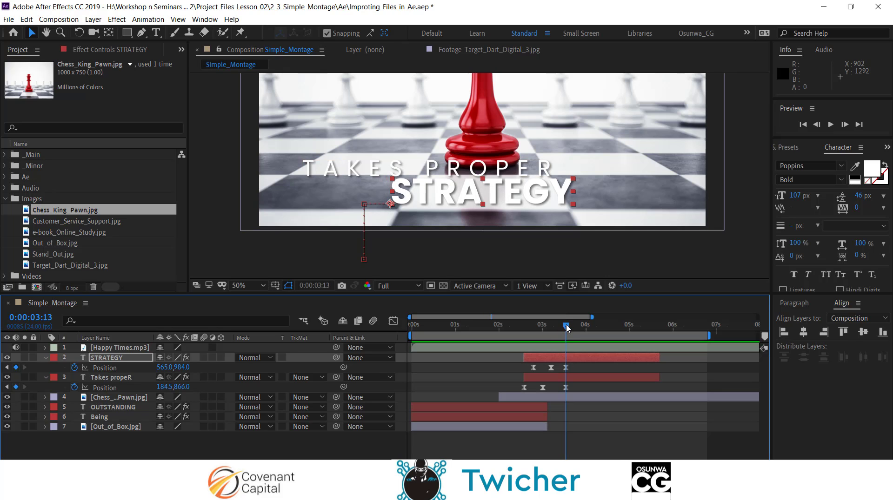
click(564, 369)
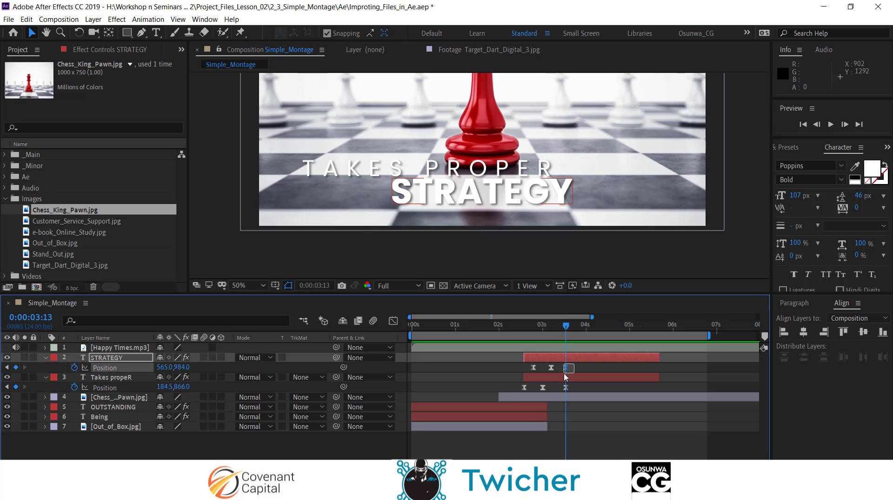
key(Delete)
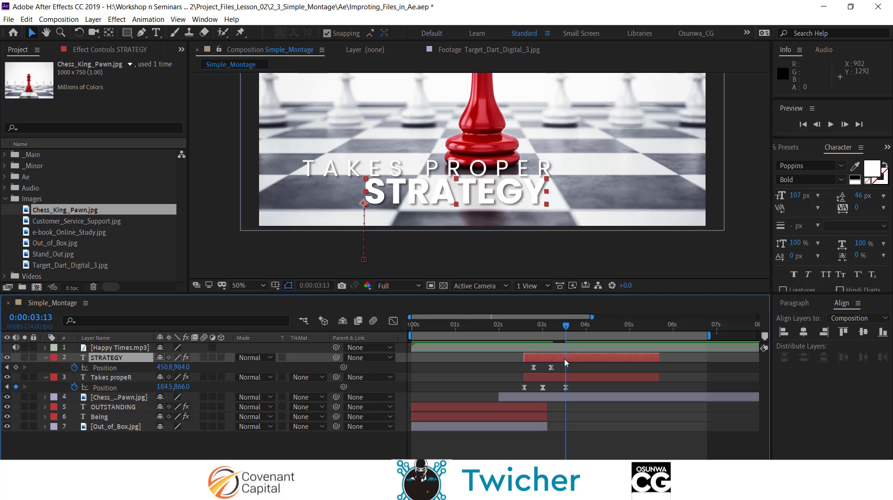
Step: Centre the STRATEGY text horizontally in the composition at its 0:00:03:05 Position keyframe
drag(565, 328, 551, 328)
drag(560, 367, 510, 371)
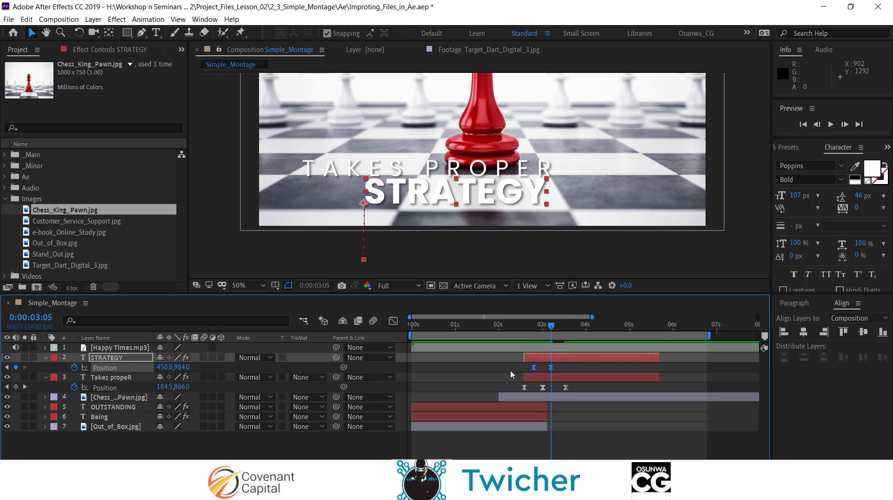
click(510, 370)
click(555, 361)
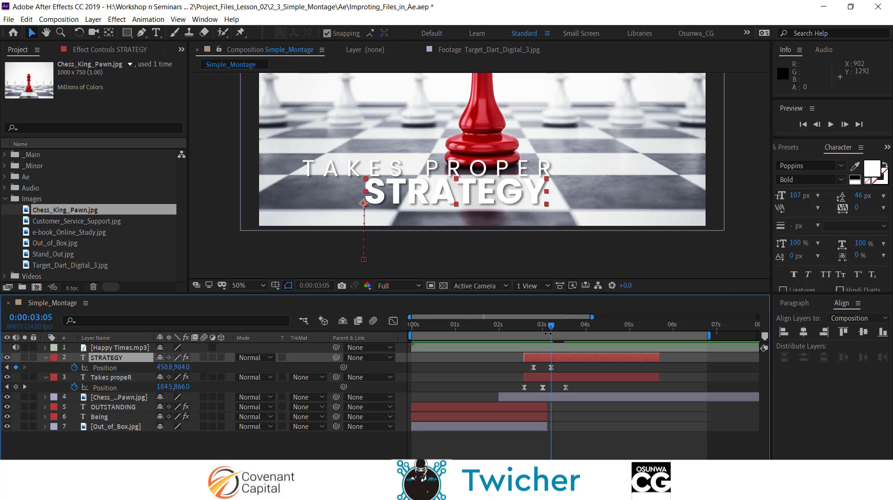
mouse_move(552, 369)
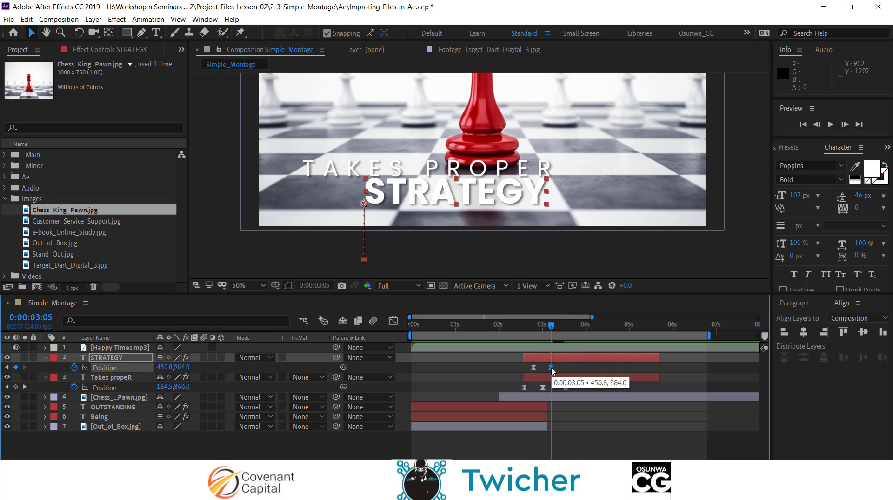
click(570, 372)
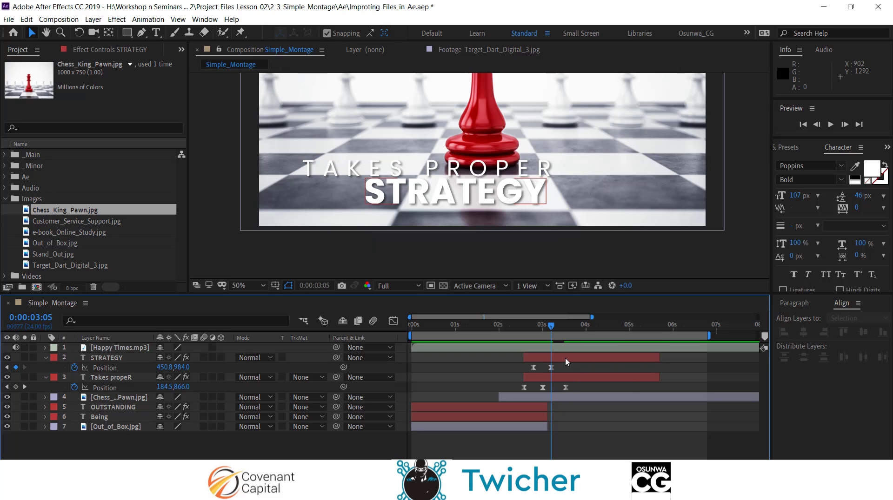
click(565, 358)
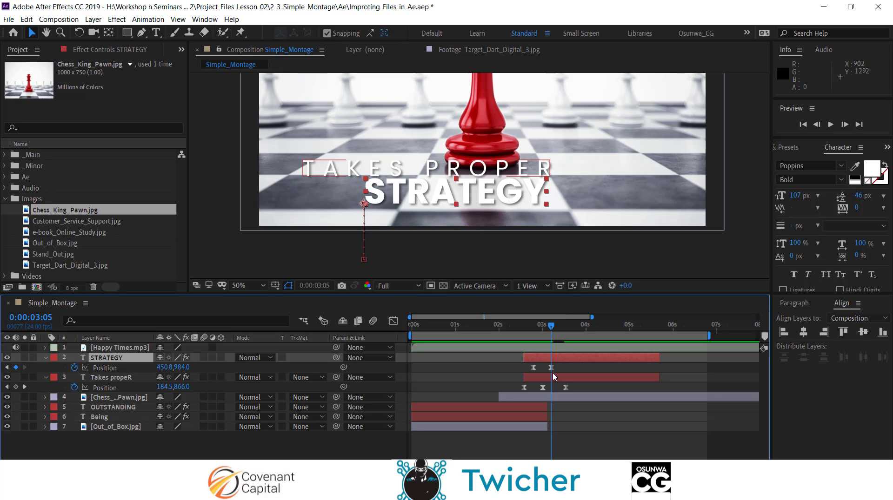
click(803, 332)
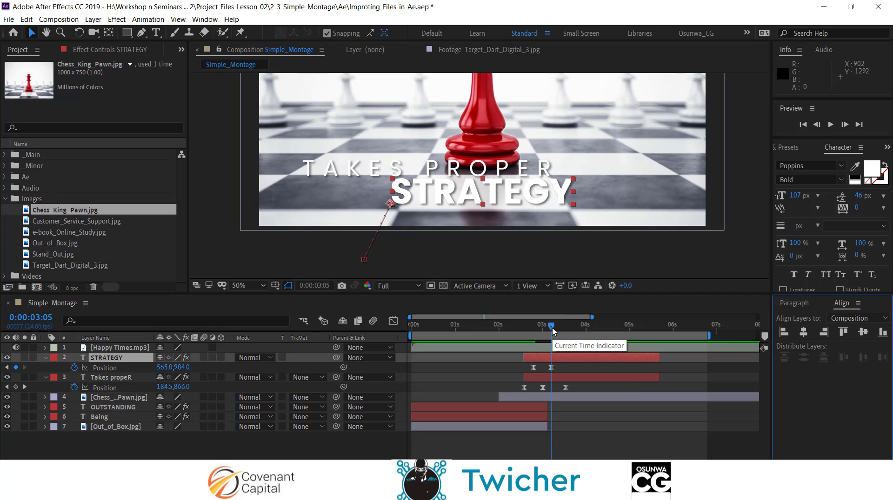
Step: Play back the STRATEGY text's entrance from about 0:00:02:17 to check its motion path
drag(553, 331, 532, 335)
key(space)
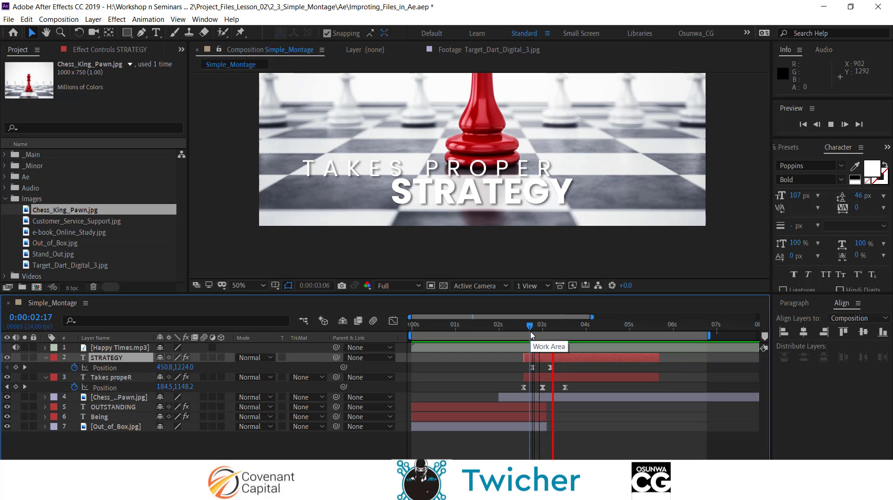
key(space)
drag(531, 330, 530, 329)
key(space)
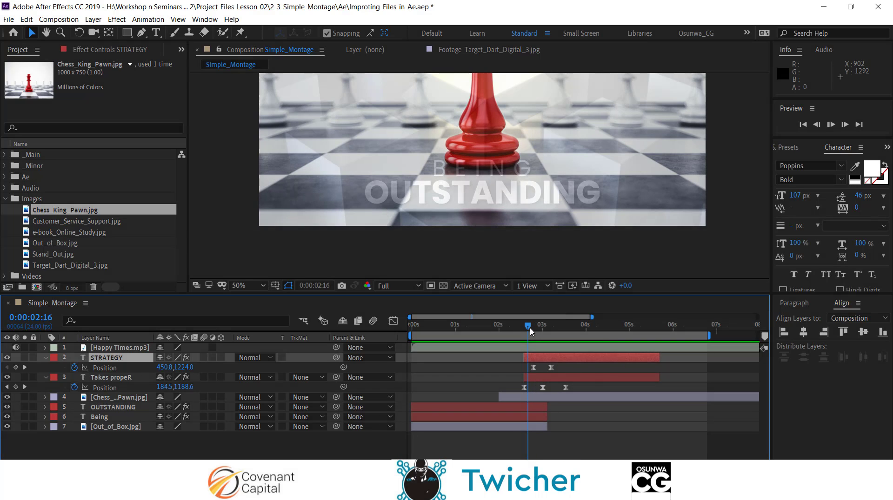
key(space)
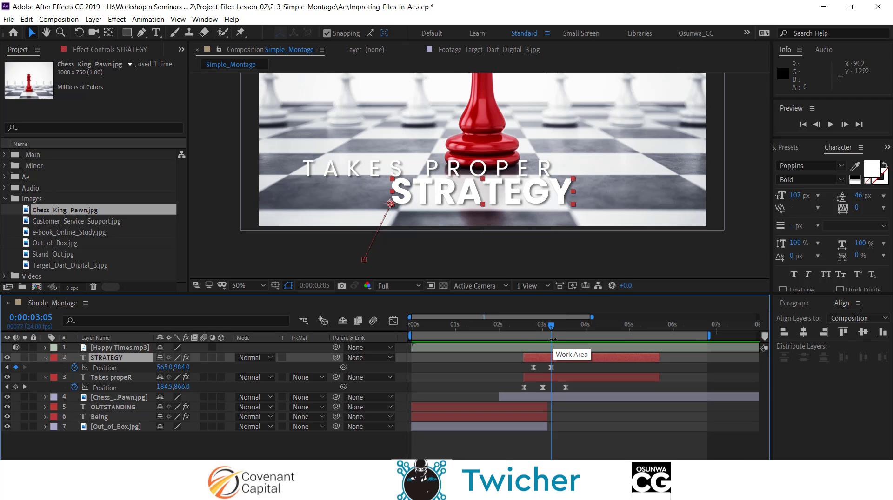
key(space)
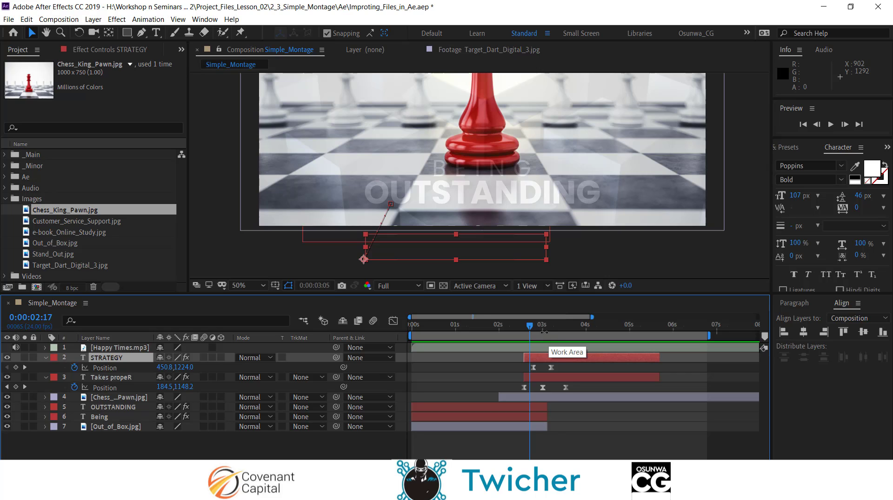
Step: Try to centre STRATEGY horizontally at 0:00:03:05 with both Position keyframes selected, and undo the alignment
click(543, 328)
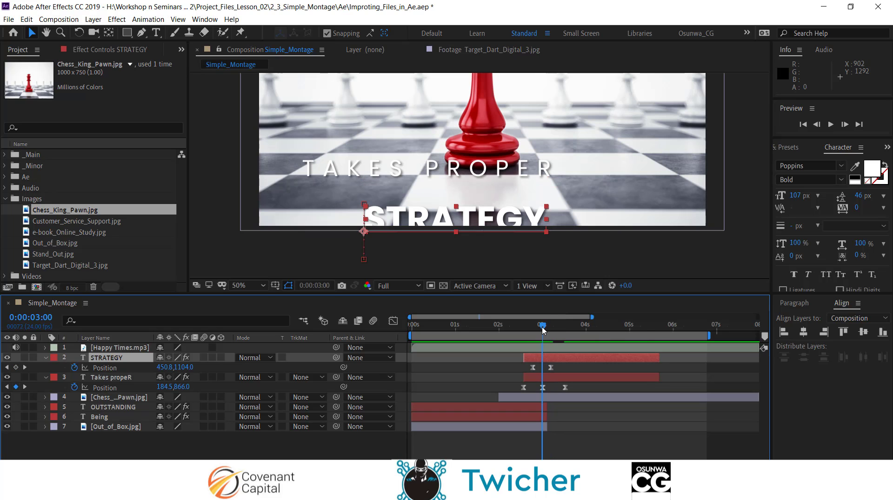
drag(542, 328, 555, 328)
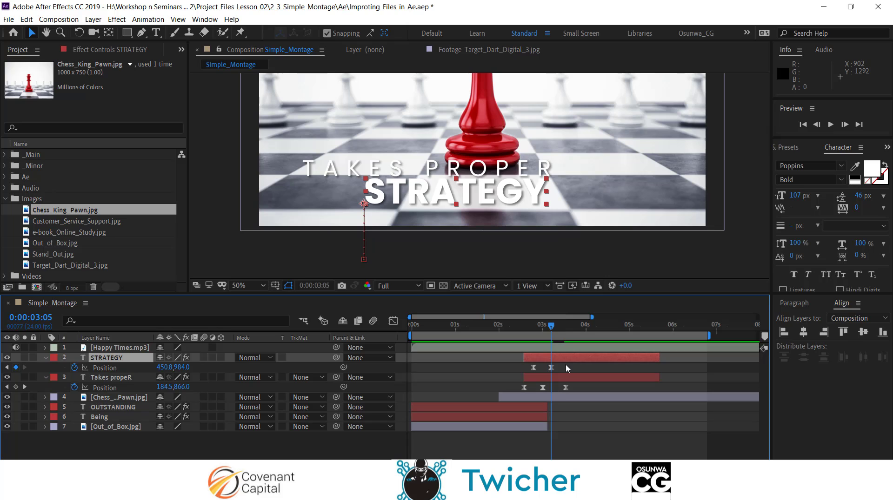
drag(563, 370, 520, 375)
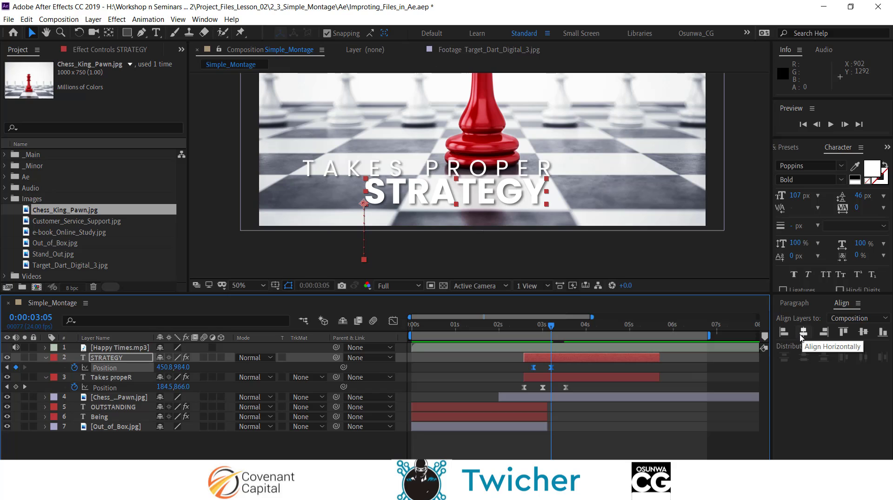
click(804, 330)
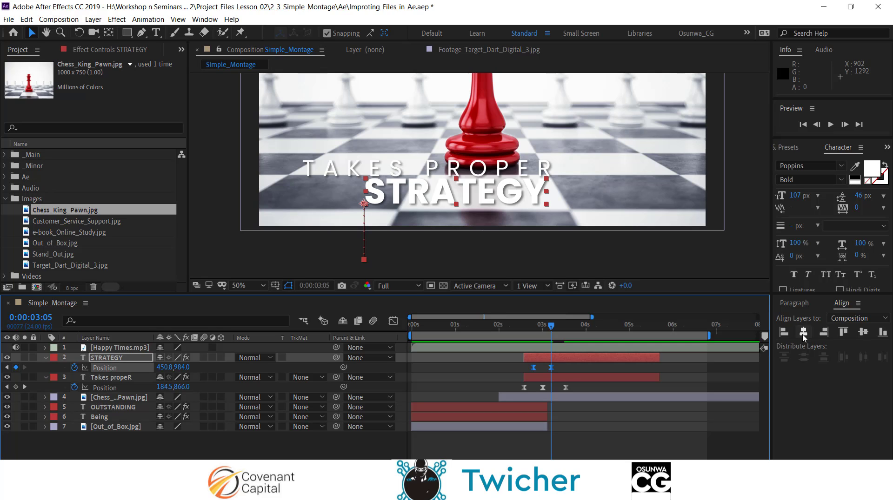
click(802, 335)
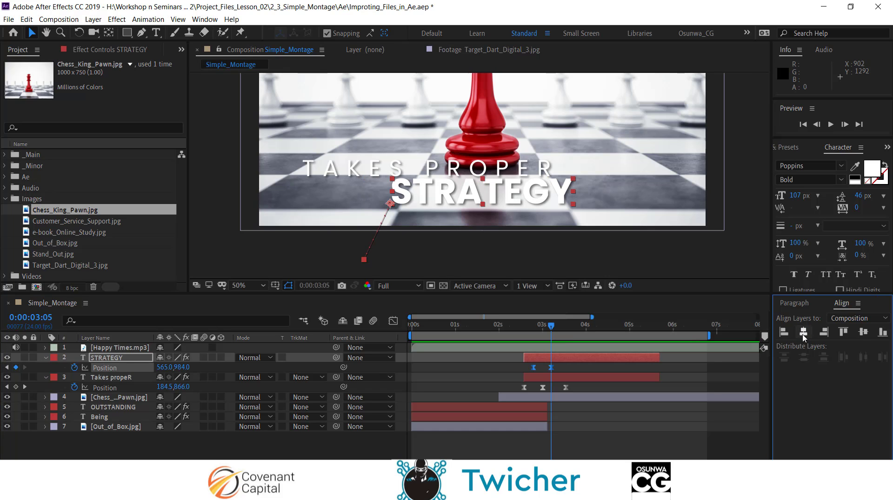
click(562, 364)
key(ctrl+z)
Step: Nudge both STRATEGY Position keyframes to the right together, to an X position of 530.8 px
drag(519, 364, 566, 375)
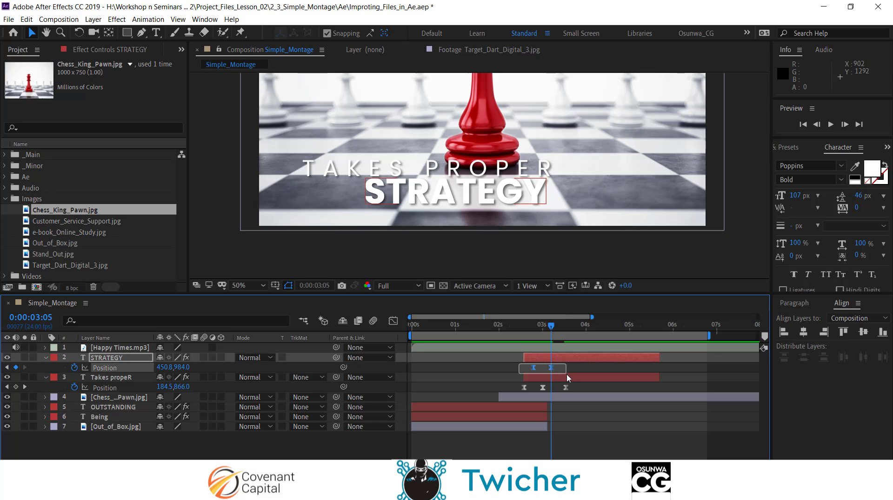
click(803, 332)
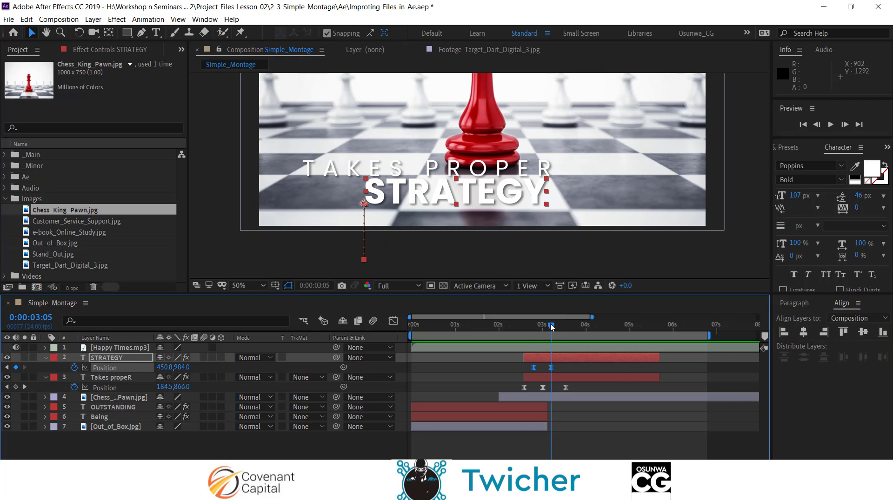
click(525, 336)
drag(525, 336, 551, 338)
key(shift+Right)
key(shift+Right)
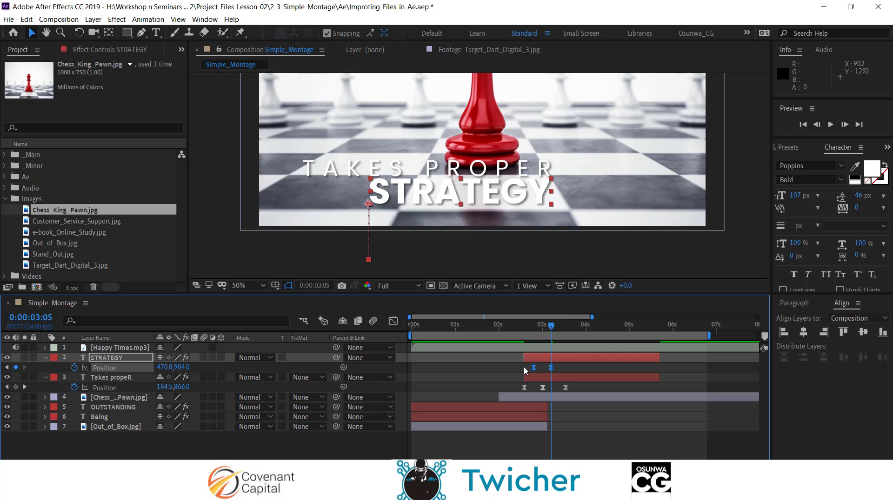
key(shift+Right)
key(shift+Right)
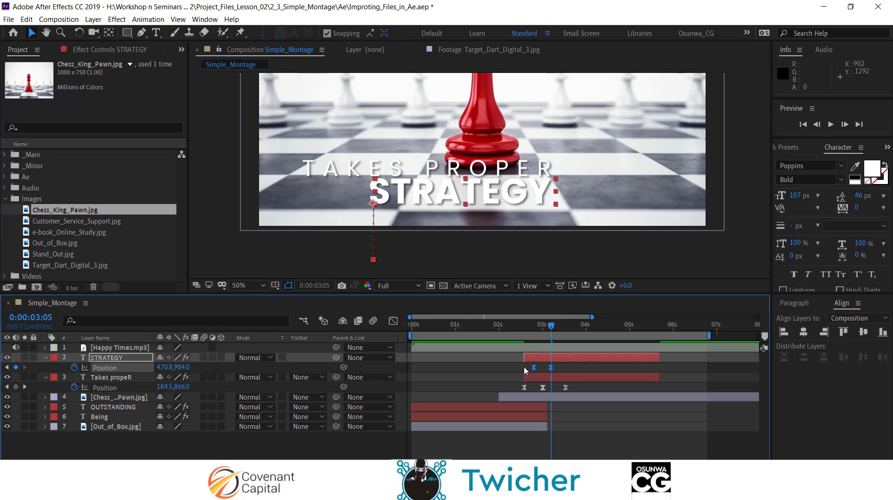
key(shift+Right)
key(shift+Right)
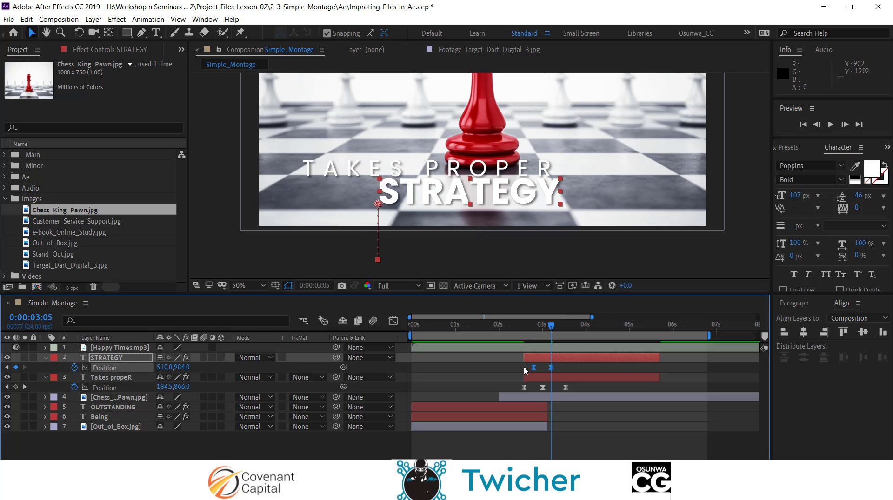
key(shift+Right)
key(shift+Right)
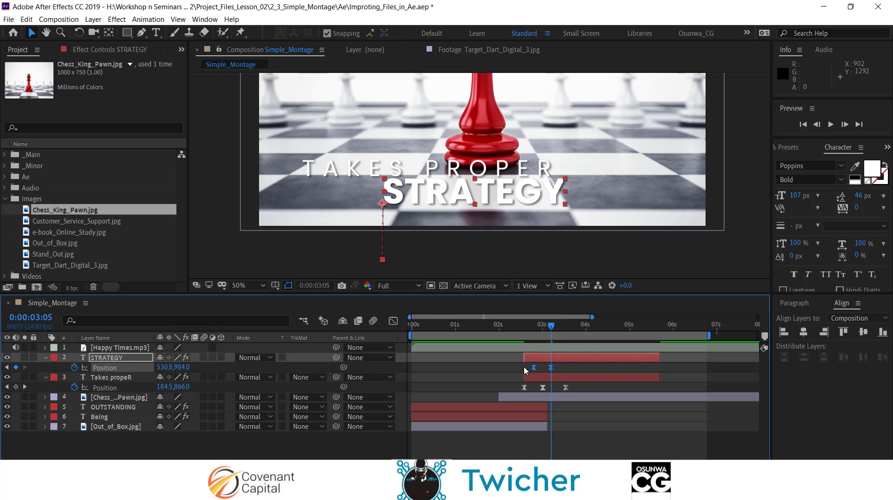
key(shift+Right)
key(shift+Right)
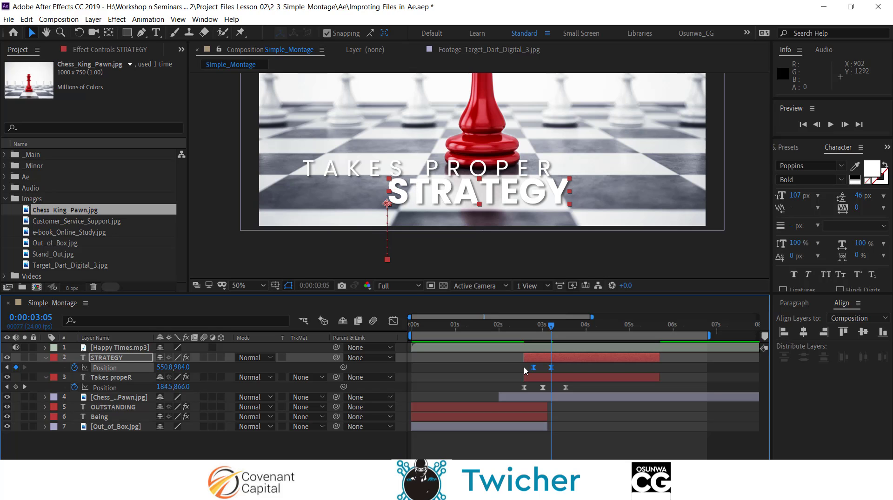
key(shift+Left)
key(shift+Left)
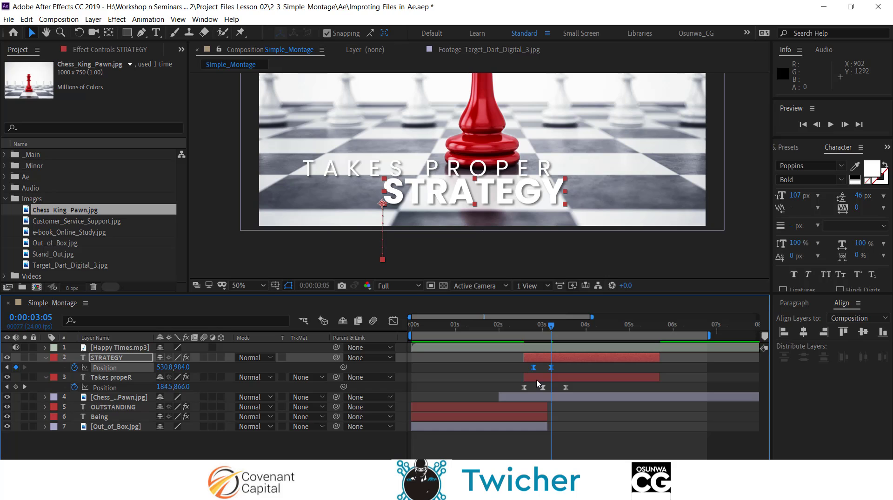
Step: Set the tracking of the "Takes propeR" text to 0 at 0:00:03:13
drag(551, 329, 565, 329)
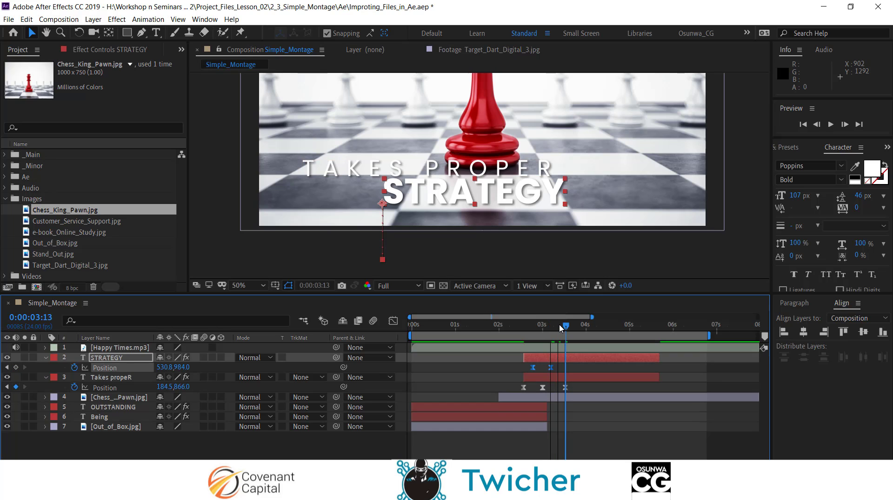
click(566, 388)
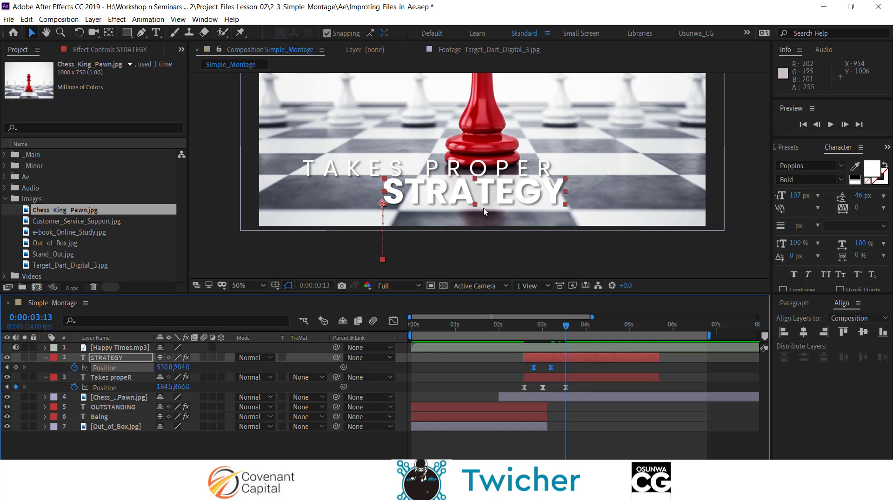
scroll(489, 208, down, 2)
scroll(489, 208, up, 2)
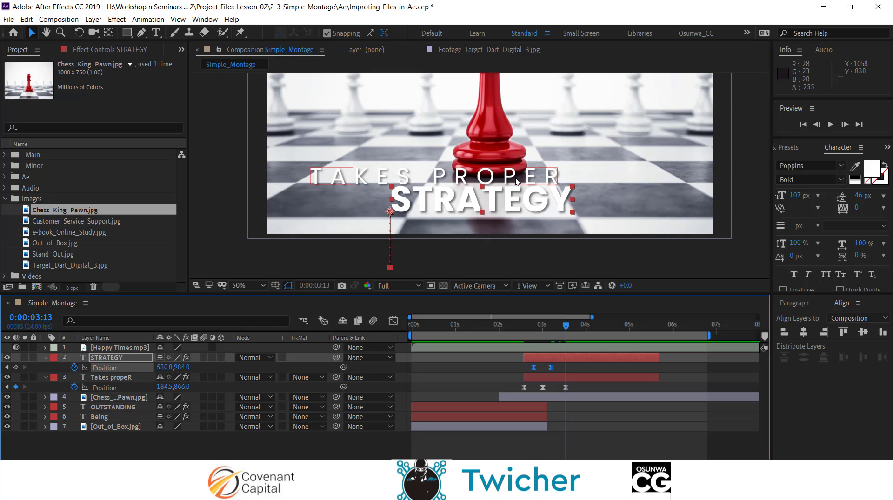
click(566, 387)
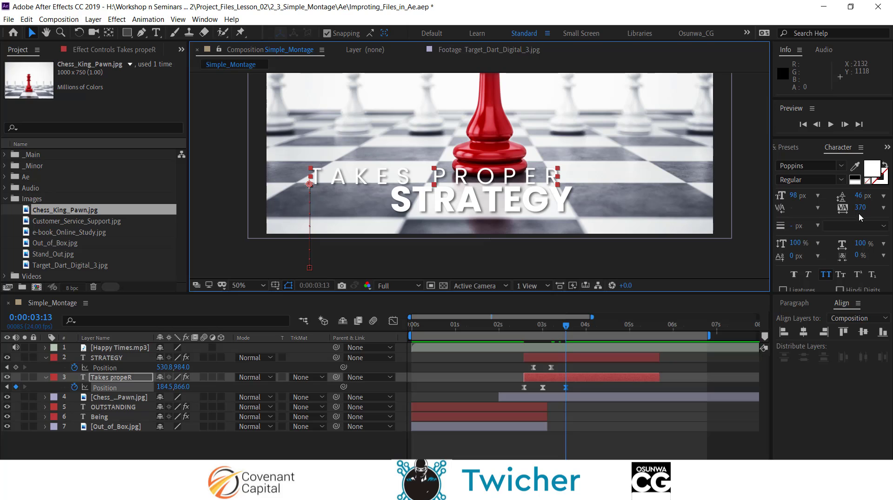
drag(864, 210, 861, 212)
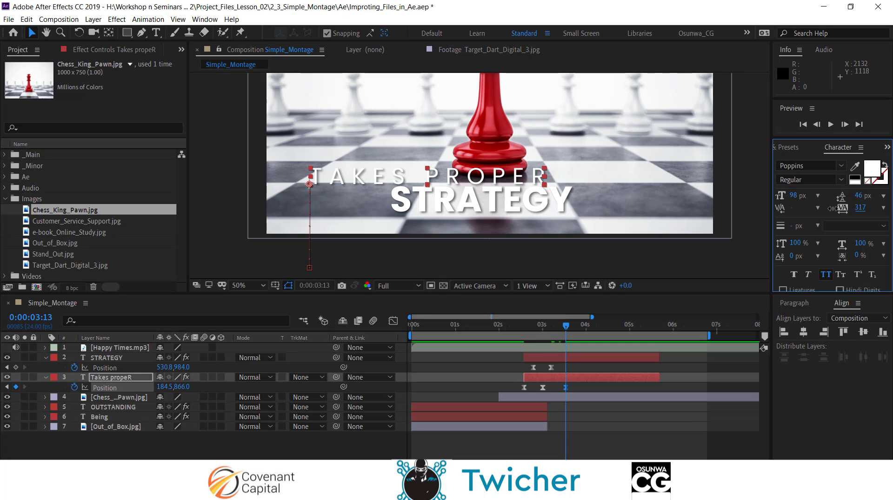
click(860, 208)
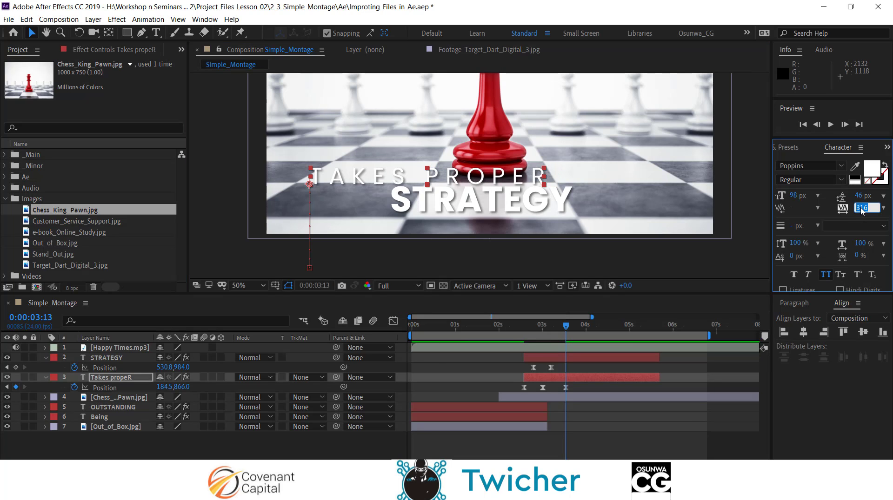
text(0)
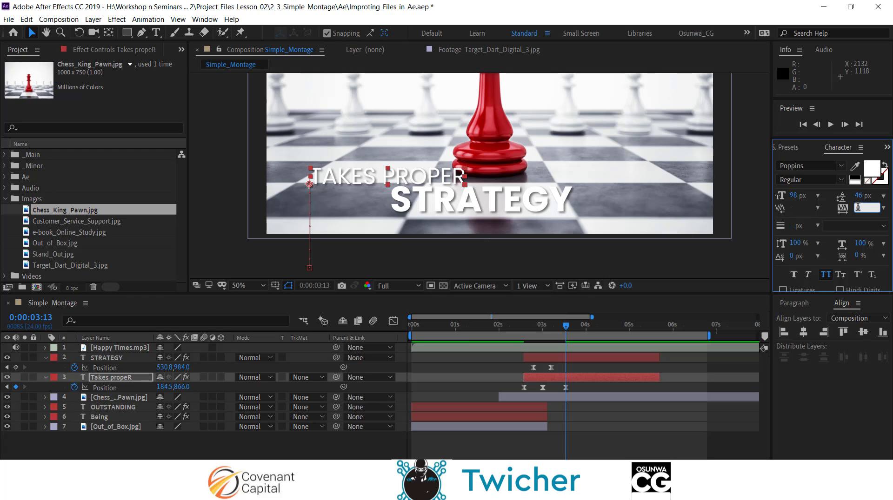
key(Return)
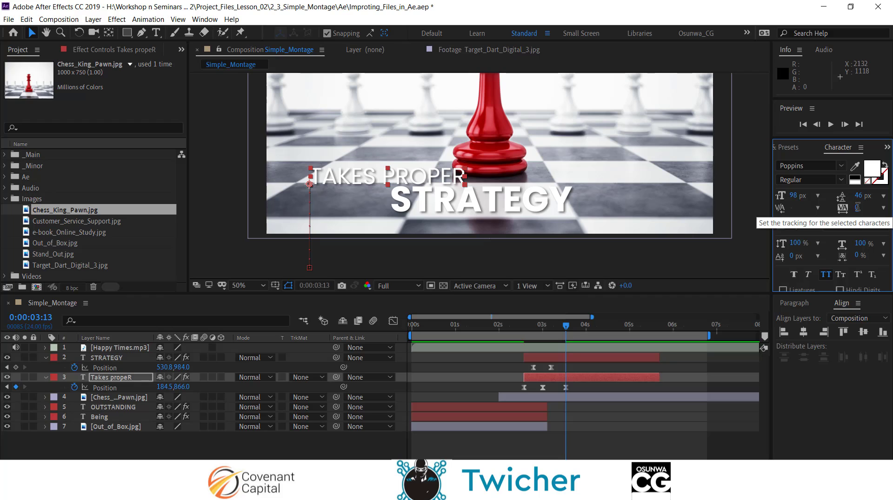
Step: Nudge all three "Takes propeR" Position keyframes to the right together, to an X position of 584.5 px
click(566, 388)
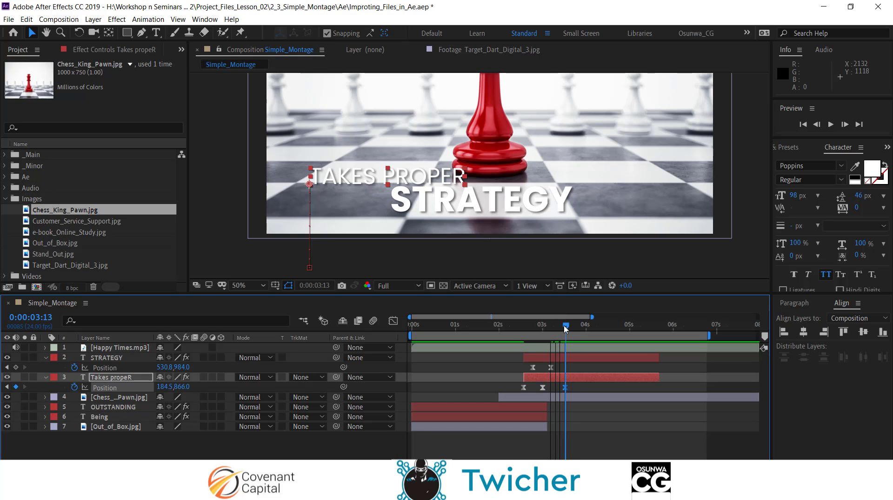
mouse_move(566, 329)
mouse_down()
mouse_move(547, 330)
mouse_move(563, 332)
mouse_up()
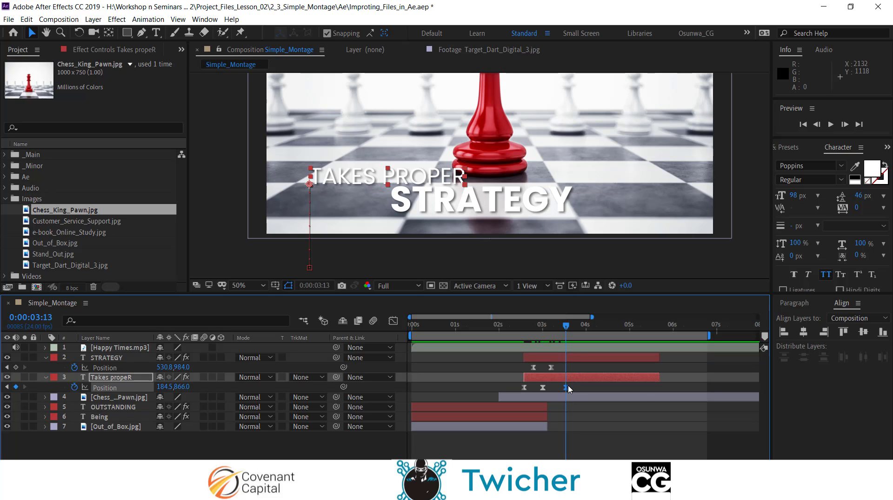
mouse_move(568, 389)
click(566, 392)
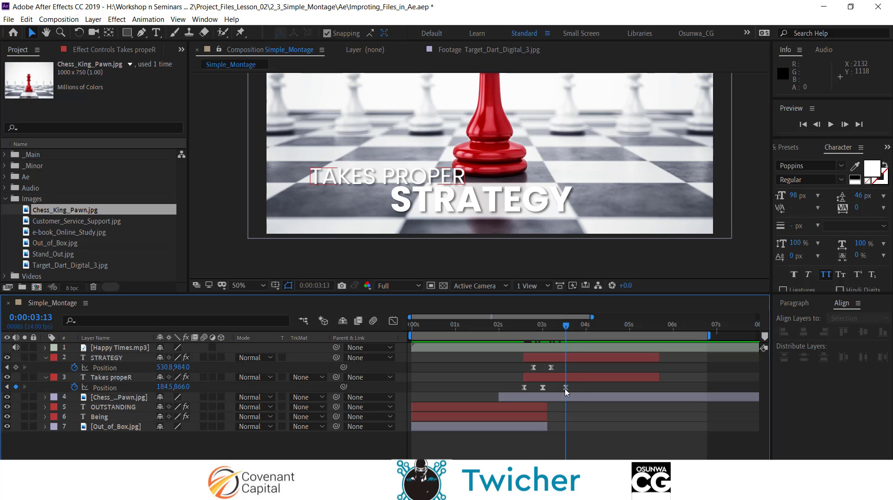
drag(578, 391, 509, 399)
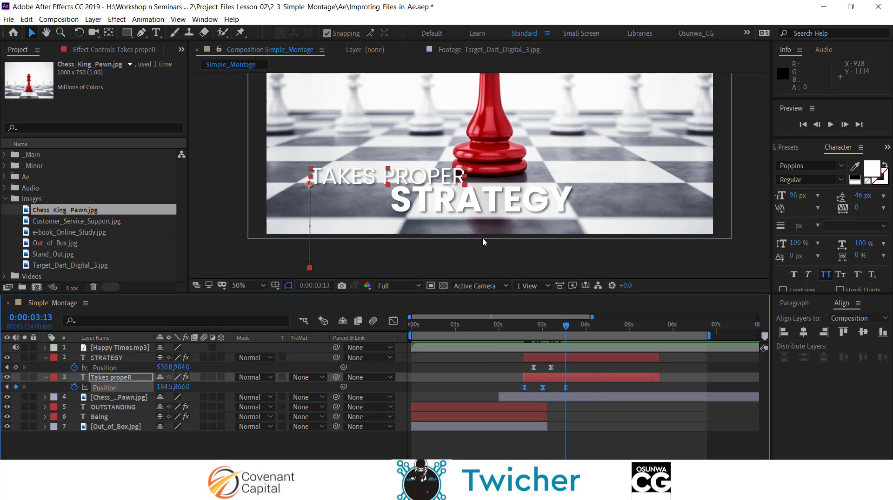
key(shift+Right)
key(shift+Right)
key(shift+Right)
key(shift+Right)
key(shift+Right)
key(shift+Right)
key(shift+Right)
key(shift+Right)
key(shift+Right)
key(shift+Right)
key(shift+Right)
key(shift+Right)
key(shift+Right)
key(shift+Right)
key(shift+Right)
key(shift+Right)
key(shift+Right)
key(shift+Right)
key(shift+Right)
key(shift+Right)
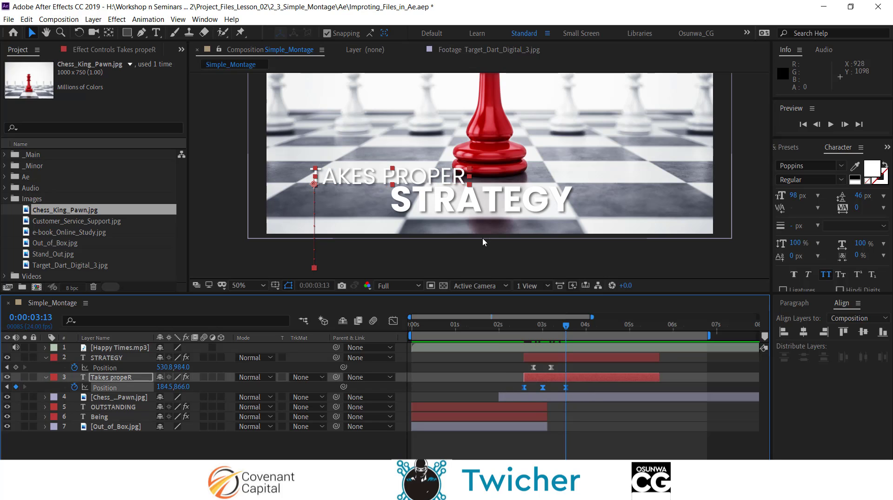
key(shift+Right)
key(shift+Right)
key(shift+Right)
key(shift+Right)
key(shift+Right)
key(shift+Right)
key(shift+Right)
key(shift+Right)
key(shift+Right)
key(shift+Right)
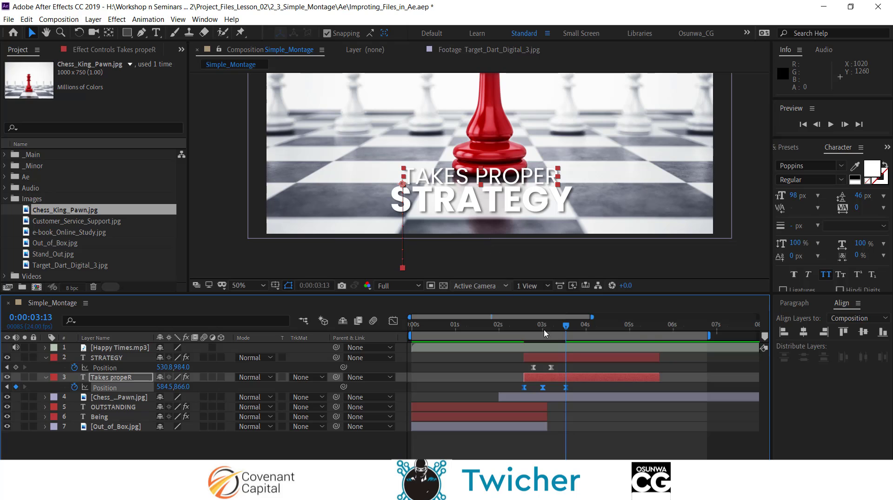
Step: Delete the last Position keyframe of "Takes propeR" at 0:00:03:13, keeping its first two keyframes
click(582, 391)
click(575, 386)
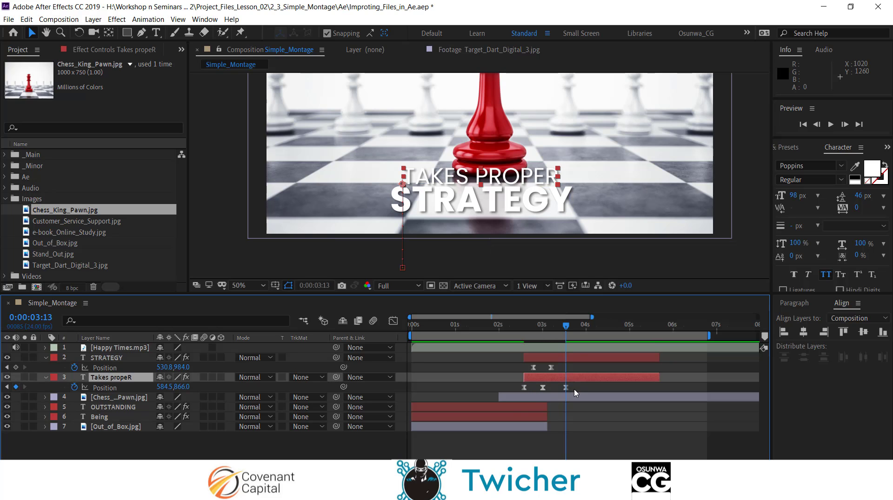
click(566, 388)
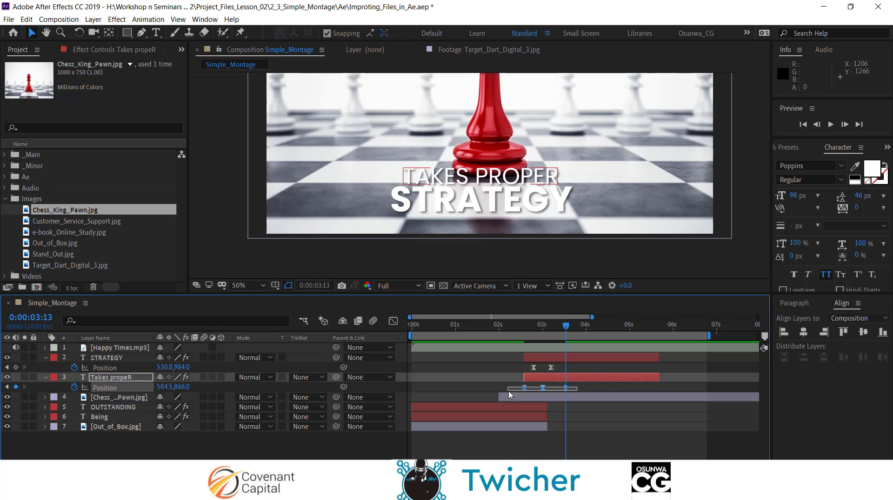
click(579, 392)
click(565, 388)
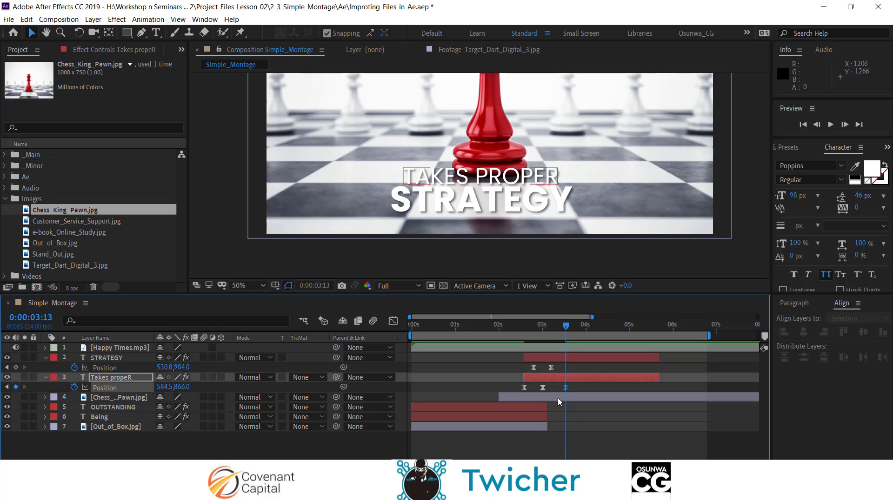
key(Delete)
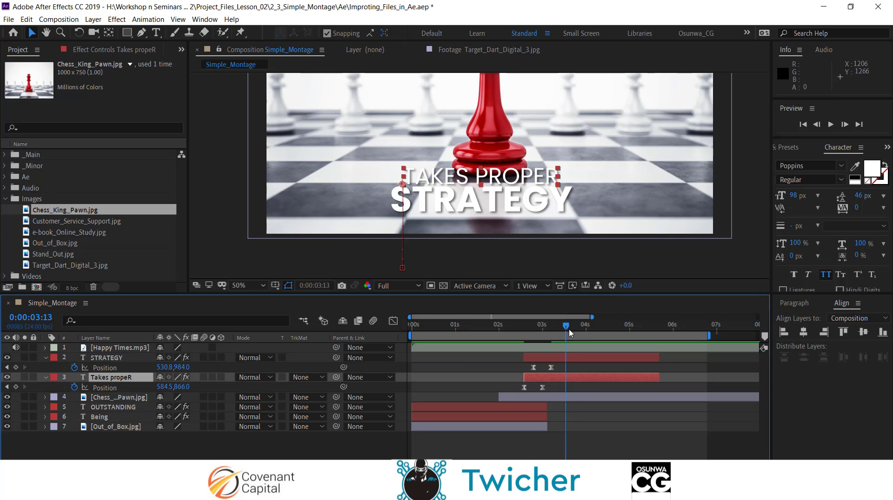
Step: Play back the transition into the chess scene from 0:00:02:04 to check how both texts enter
drag(566, 333, 508, 348)
key(space)
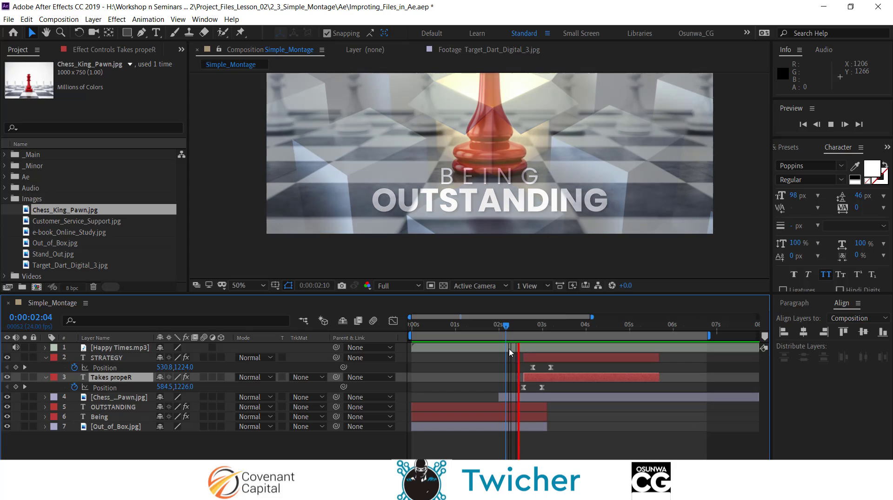
key(space)
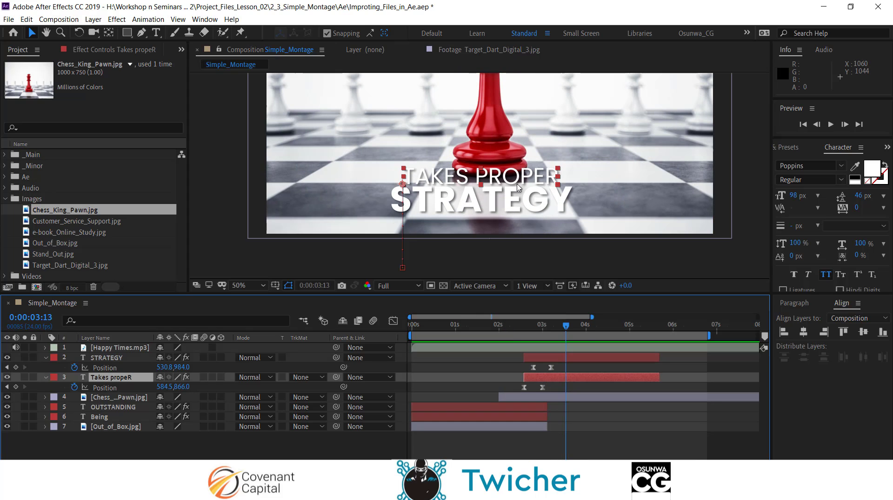
Step: Deselect all layers, replay the text entrances from 0:00:02:07, and inspect the alignment of the two text lines at 0:00:03:13
scroll(520, 190, down, 2)
scroll(523, 195, up, 1)
scroll(525, 200, down, 1)
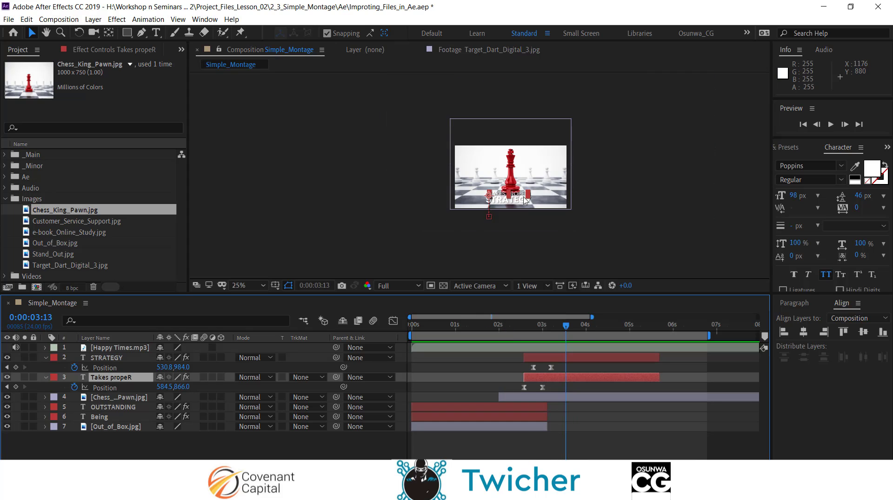
scroll(525, 200, up, 1)
key(ctrl+shift+a)
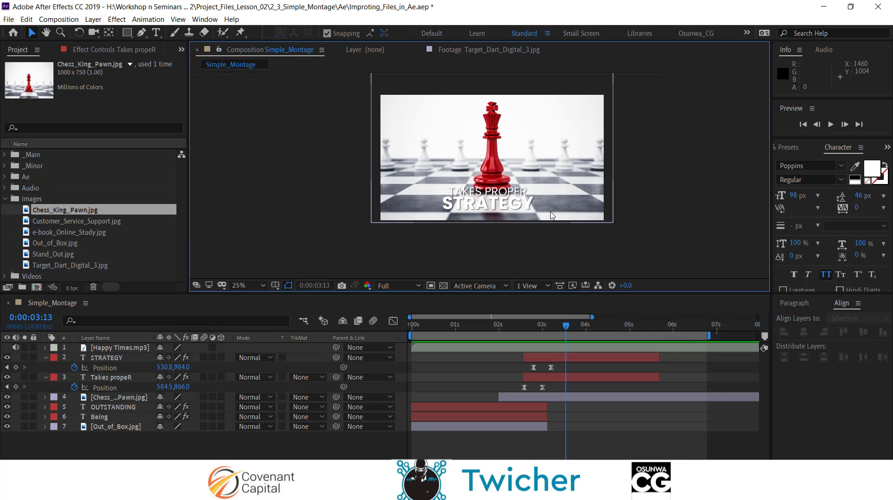
drag(566, 327, 511, 327)
key(space)
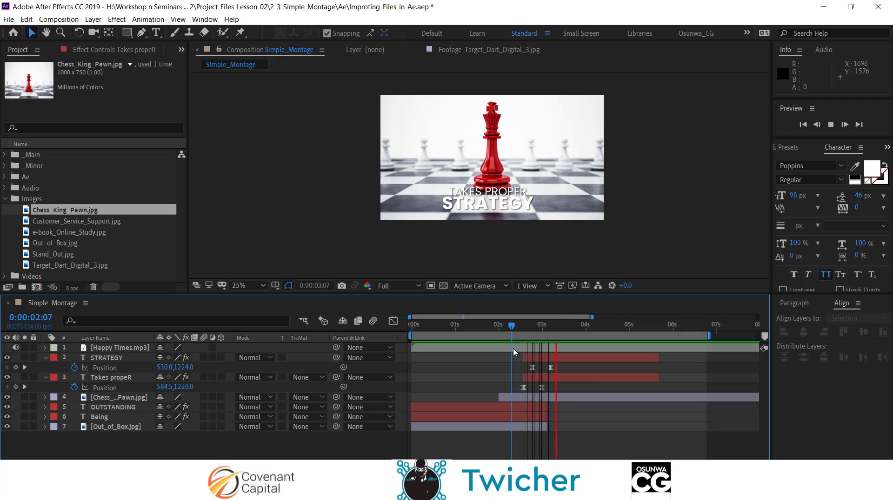
key(space)
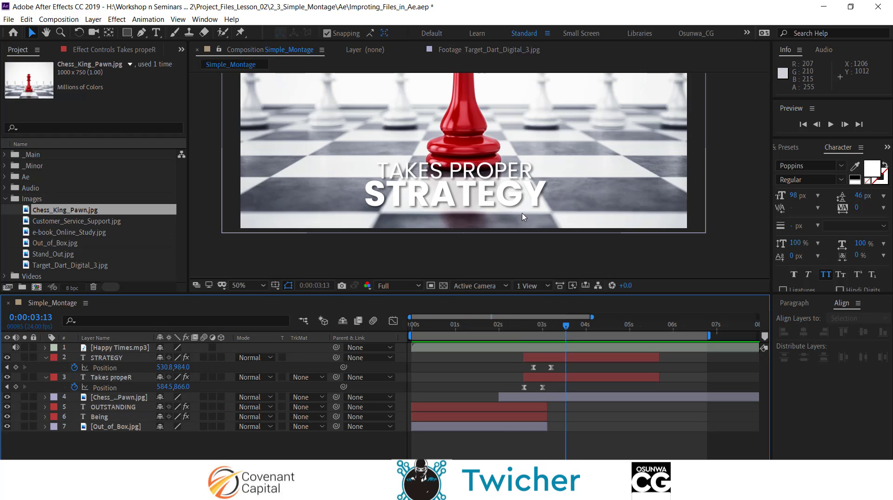
scroll(498, 207, up, 2)
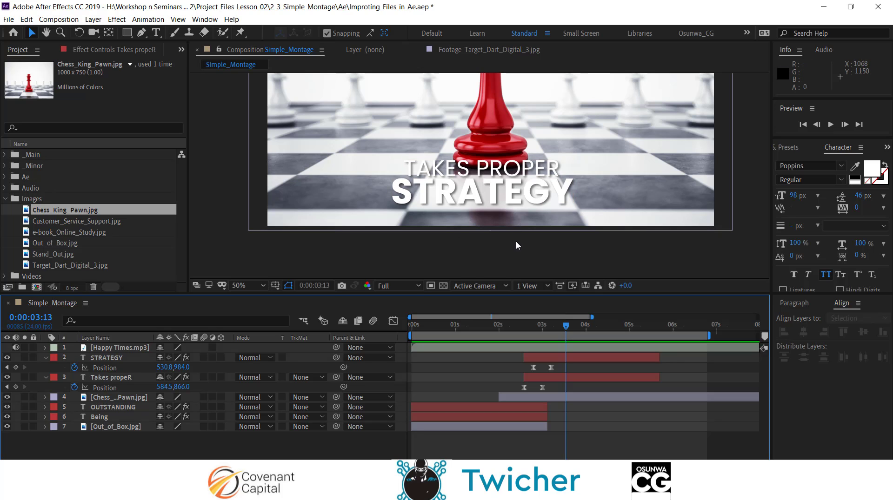
scroll(472, 201, down, 2)
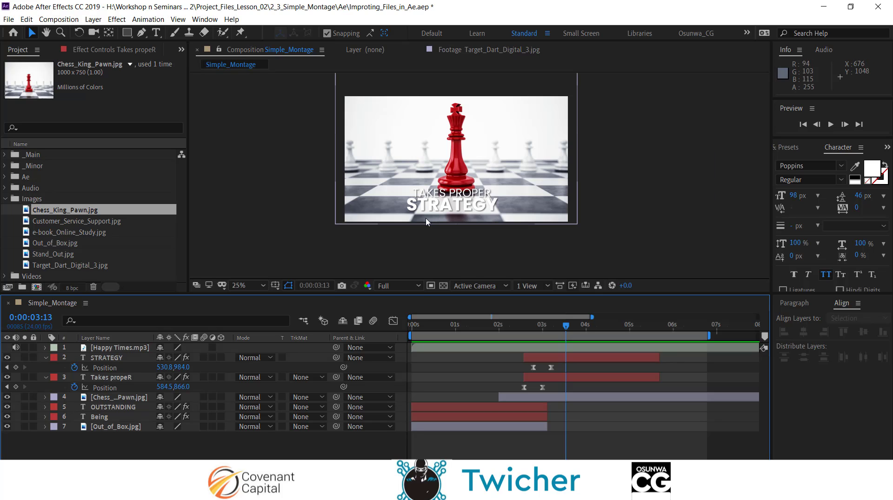
scroll(493, 214, up, 2)
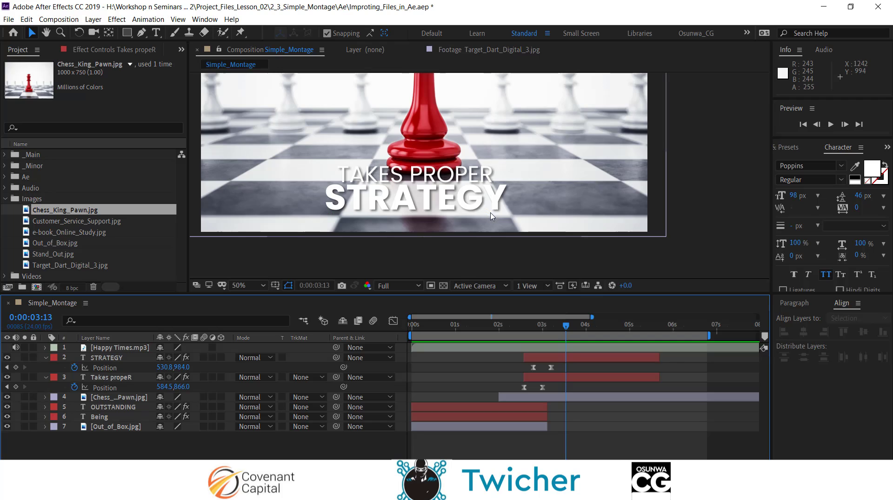
Step: Try recolouring the STRATEGY title with a black fill sampled with the eyedropper
scroll(496, 217, down, 2)
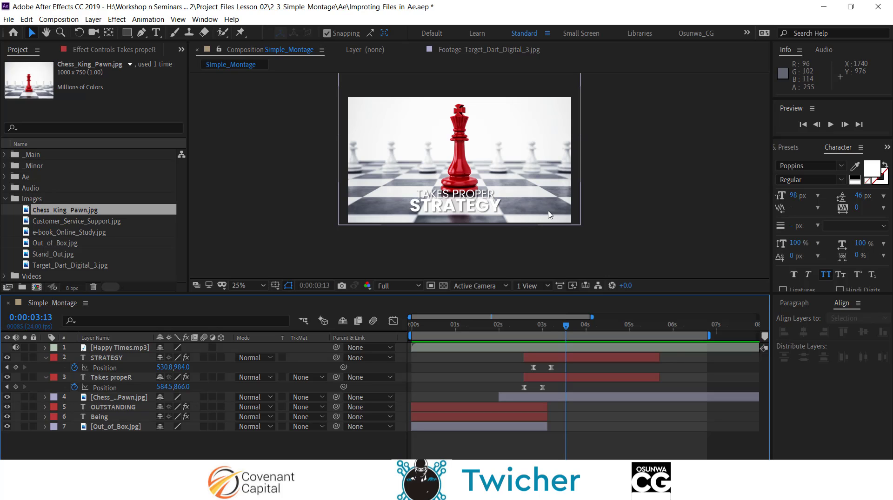
click(496, 209)
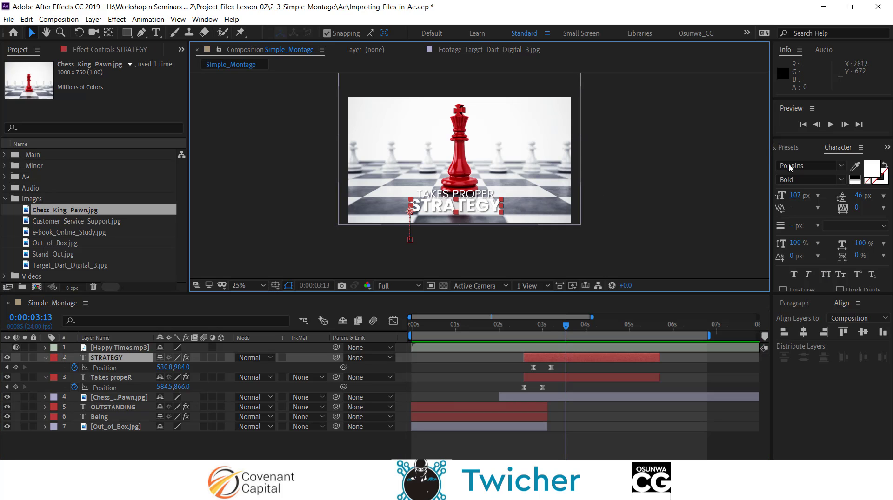
click(855, 166)
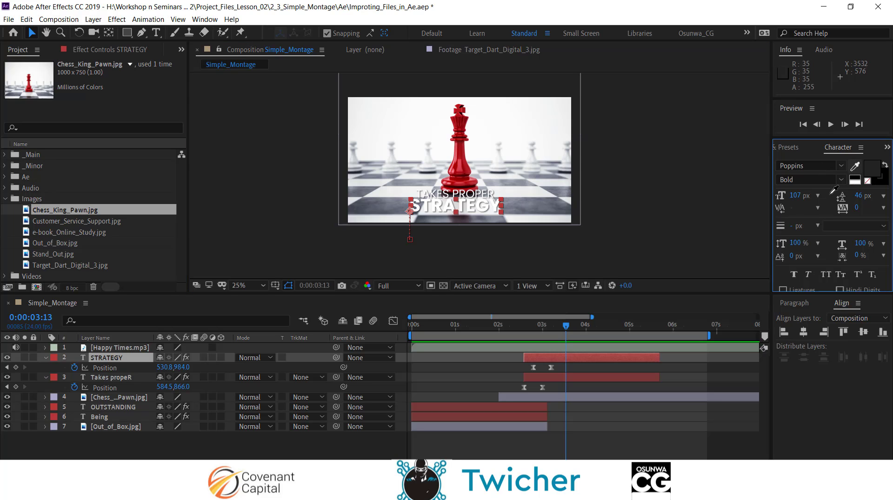
click(860, 170)
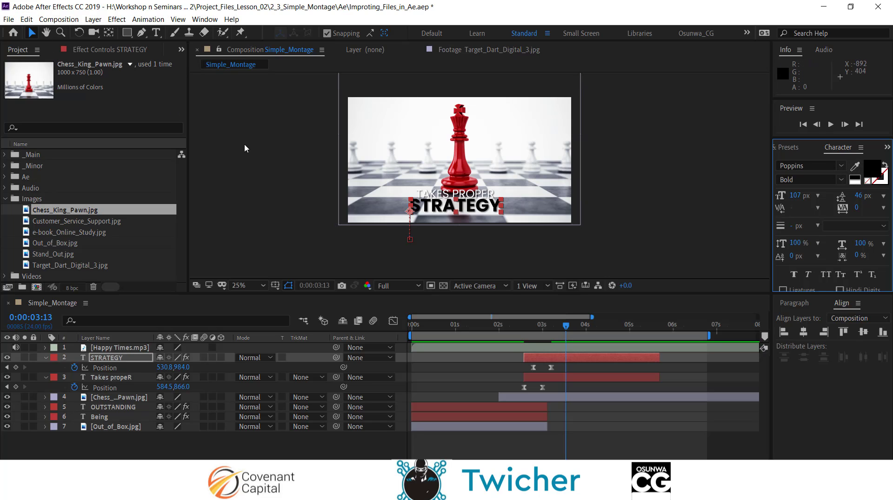
click(284, 163)
scroll(451, 204, up, 1)
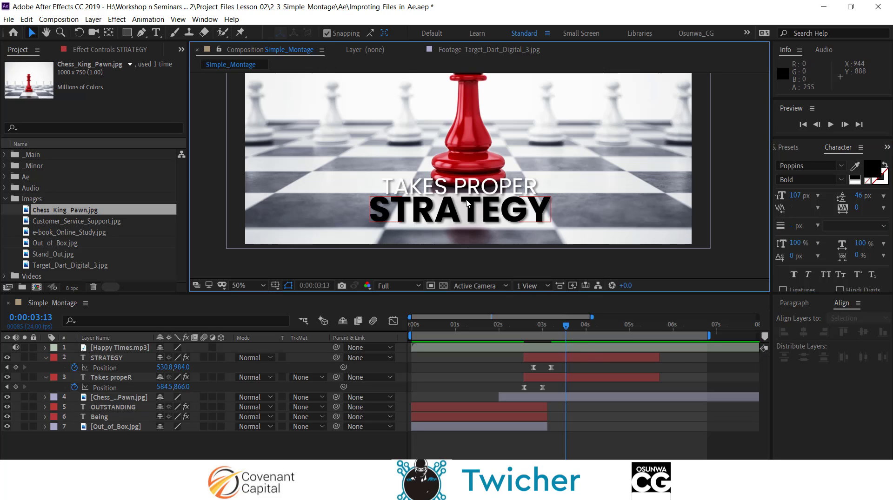
scroll(489, 207, down, 1)
scroll(482, 212, up, 1)
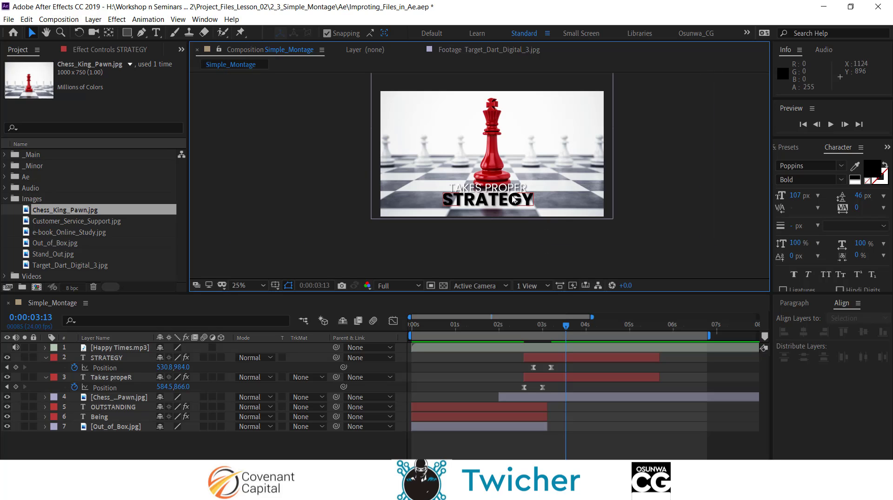
scroll(539, 212, down, 1)
scroll(550, 233, up, 1)
Step: Check the black title over the chessboard around 0:00:03:08, and undo the STRATEGY fill change
drag(566, 326, 556, 344)
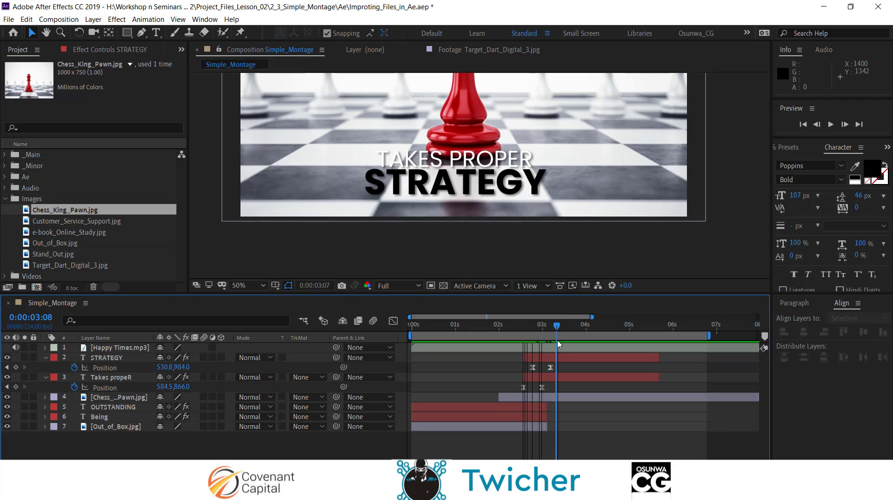
scroll(515, 206, down, 1)
scroll(515, 206, up, 1)
scroll(515, 207, down, 1)
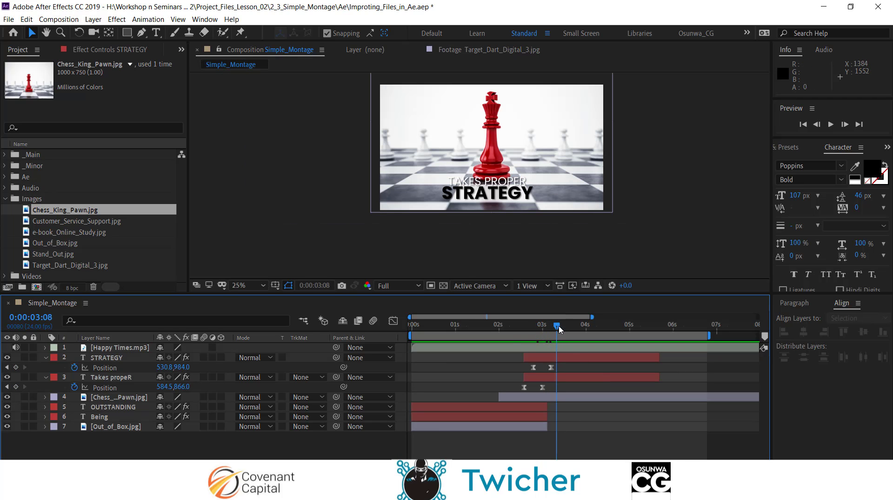
mouse_move(559, 329)
mouse_down()
mouse_move(526, 329)
mouse_move(562, 329)
mouse_up()
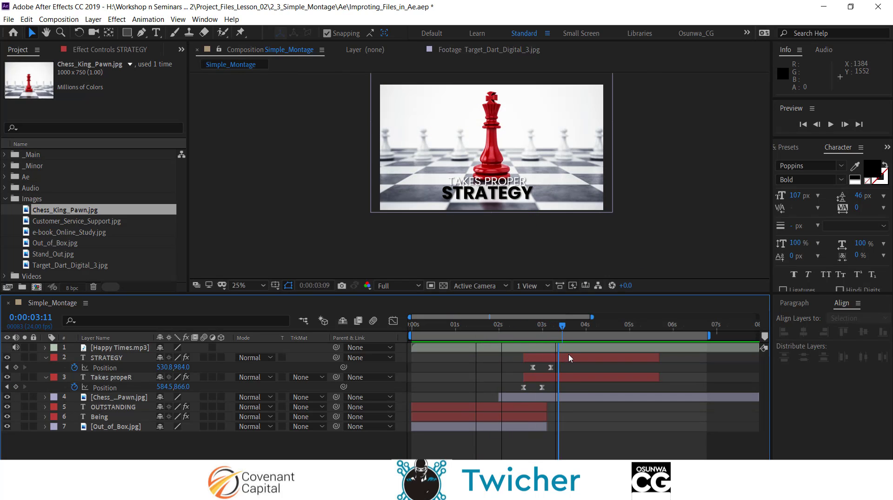
key(Page_Down)
key(Page_Down)
click(571, 358)
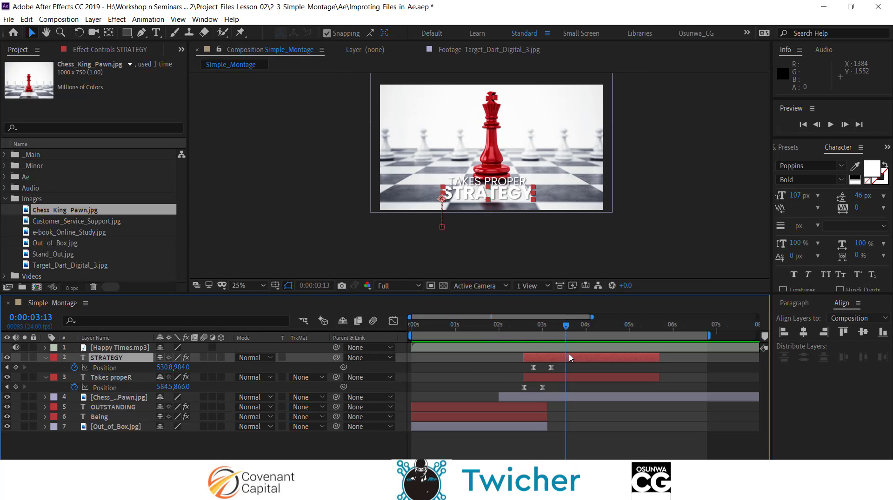
Step: Create a 1920 x 1080 px near-black solid (090A0B) named Overlay directly above the chess image layer
click(563, 395)
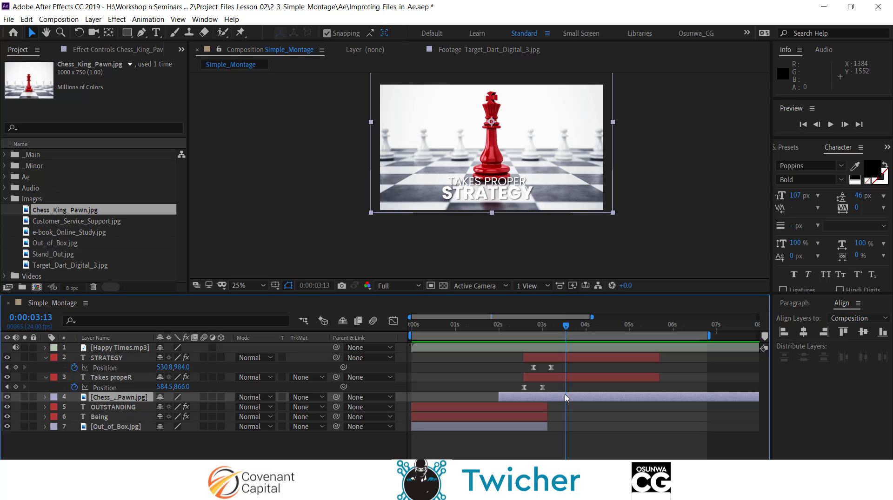
key(ctrl+y)
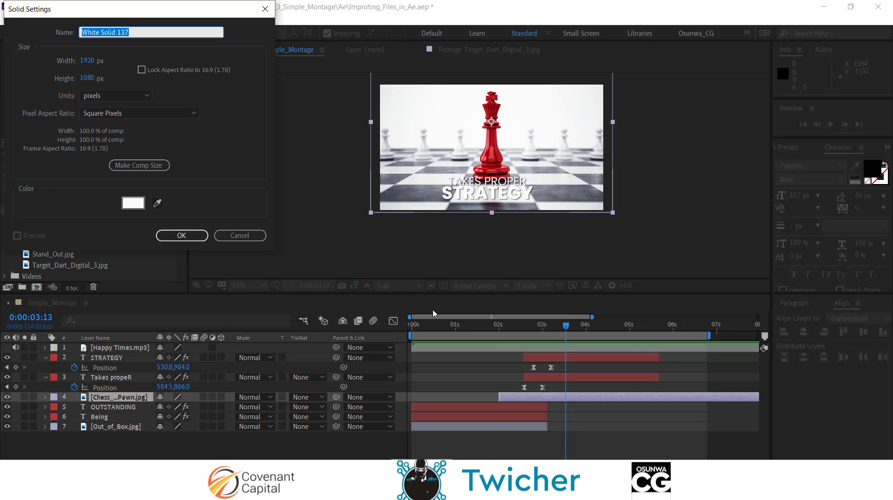
click(130, 210)
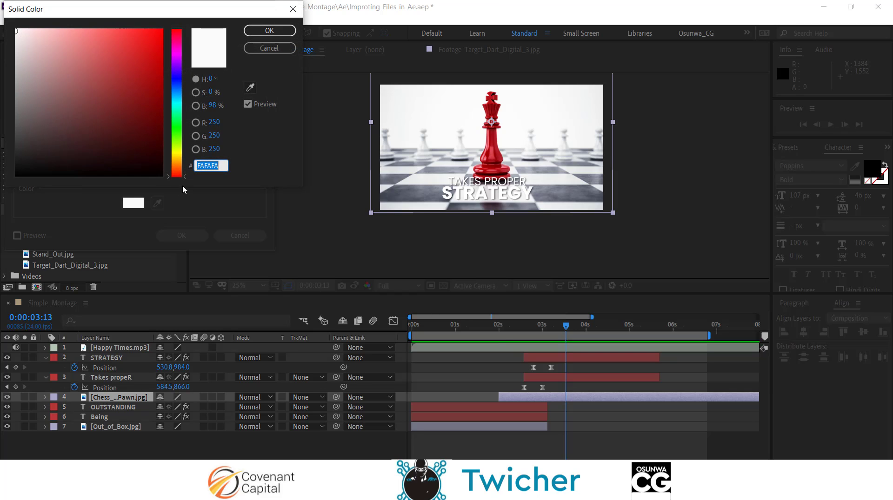
click(273, 106)
click(250, 88)
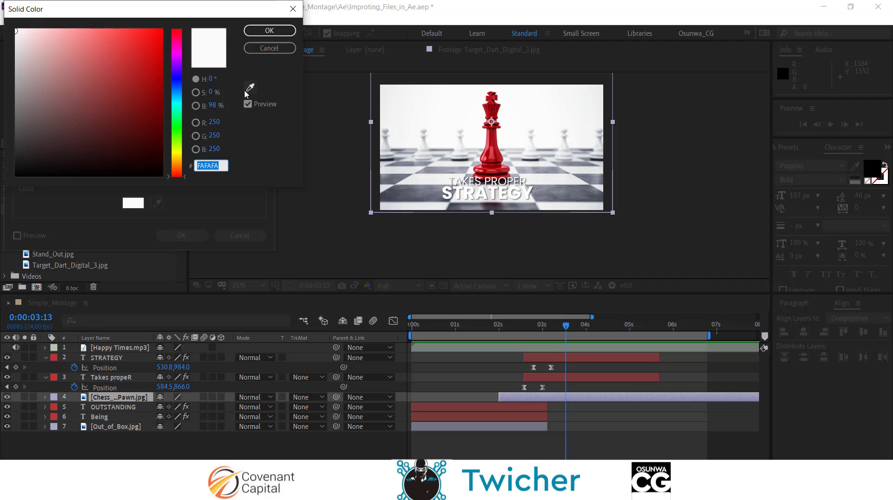
click(423, 192)
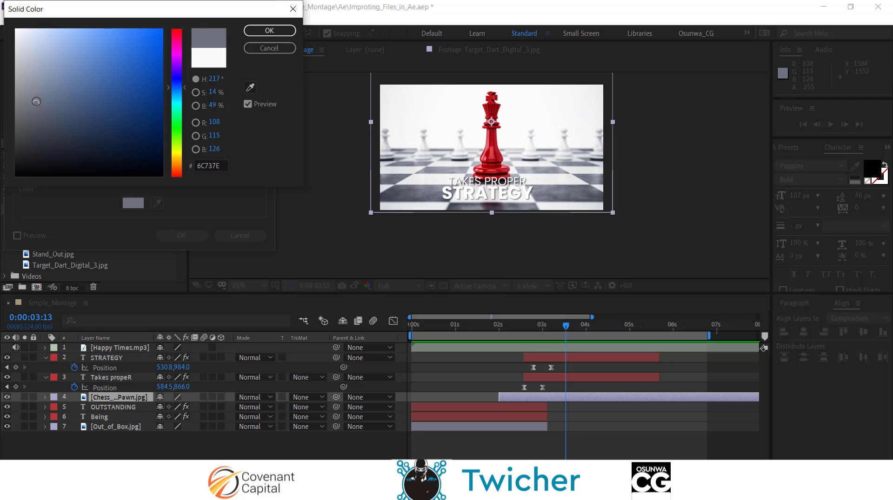
drag(36, 103, 39, 170)
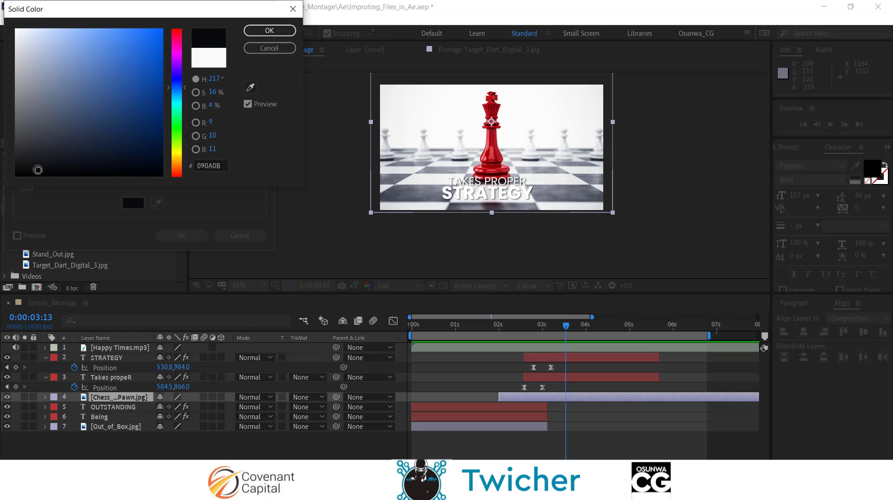
click(275, 32)
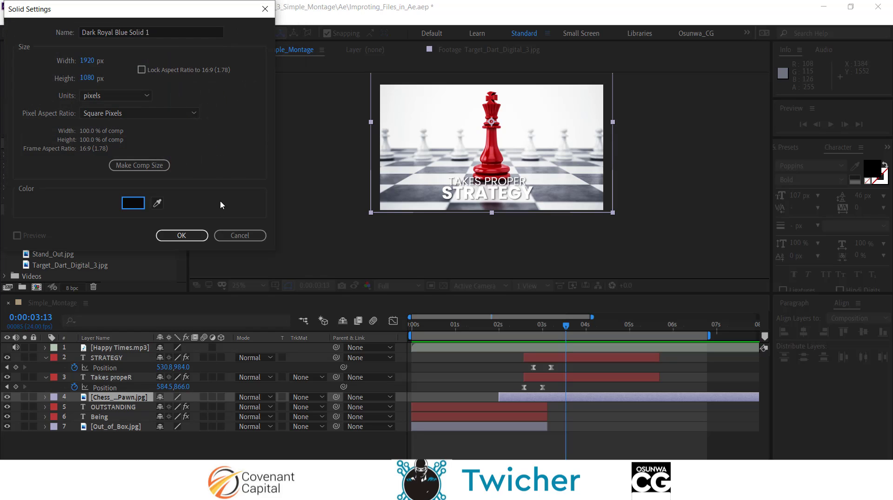
click(163, 31)
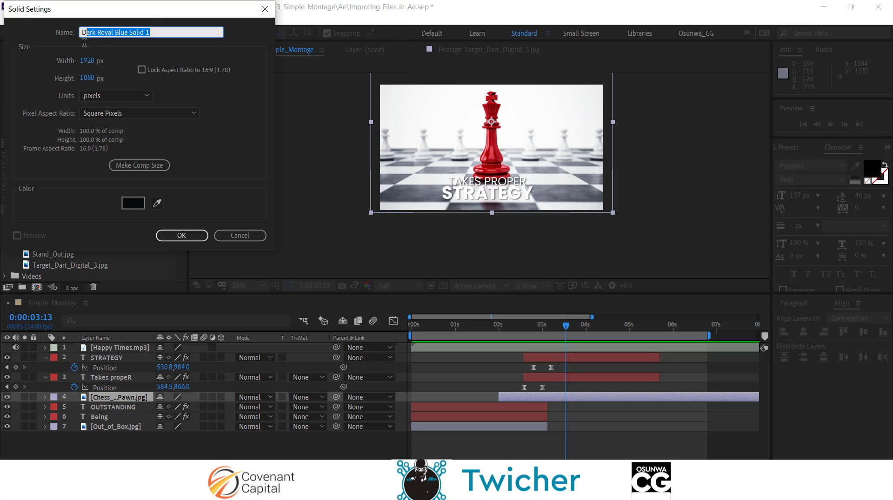
text(Overlay)
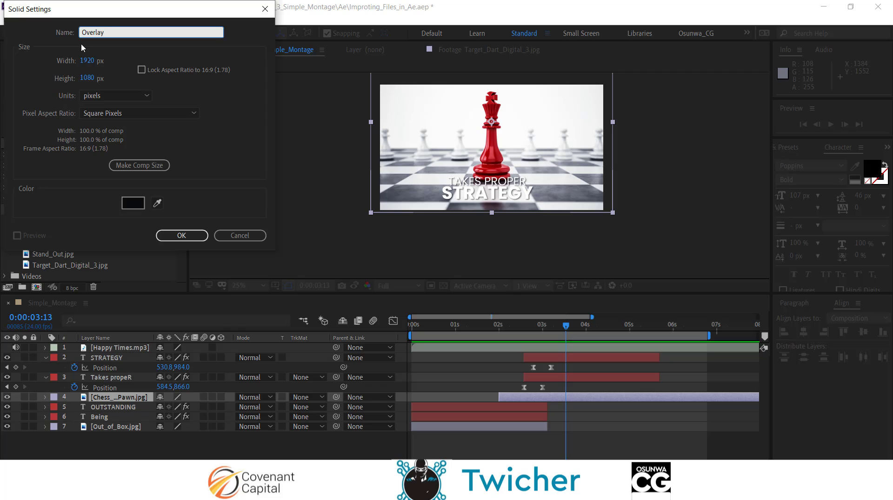
key(Return)
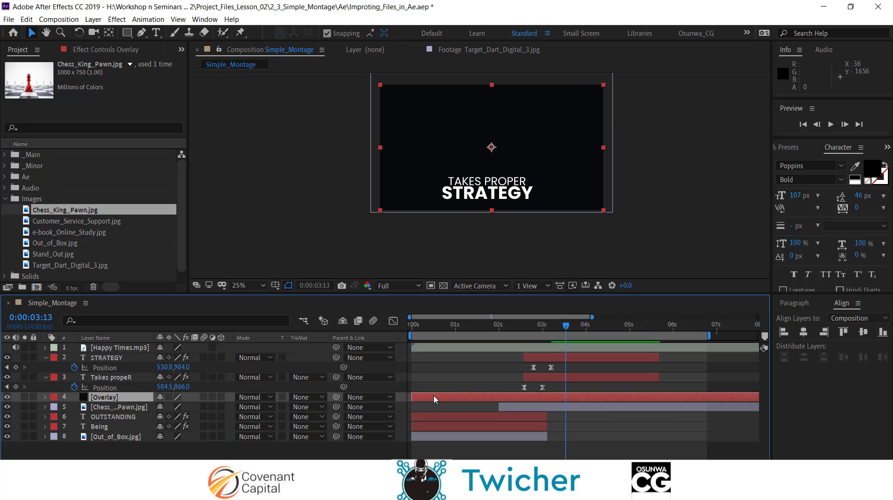
Step: Align the Overlay layer's start with the chess image at 2 seconds and set its opacity to 64%
drag(435, 399, 520, 403)
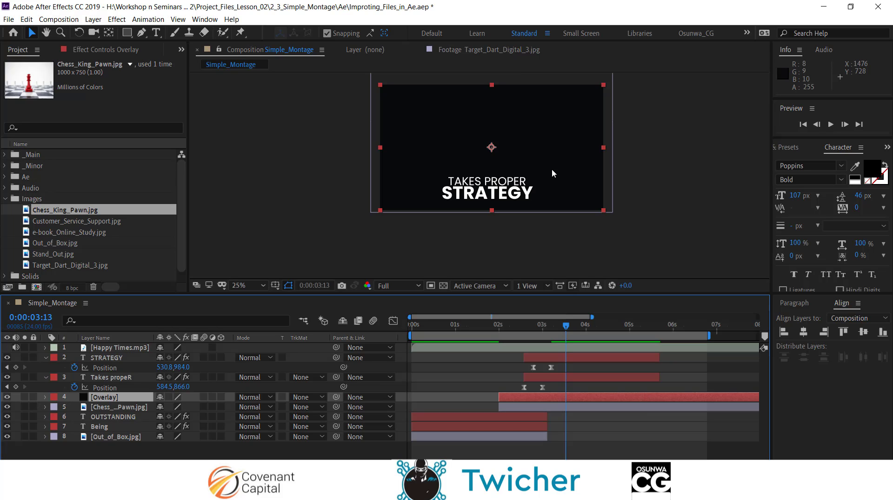
key(t)
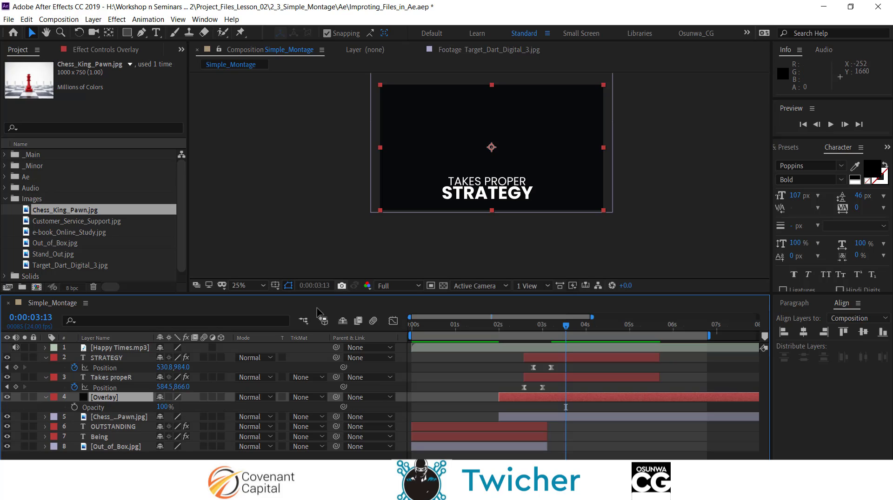
drag(166, 408, 146, 408)
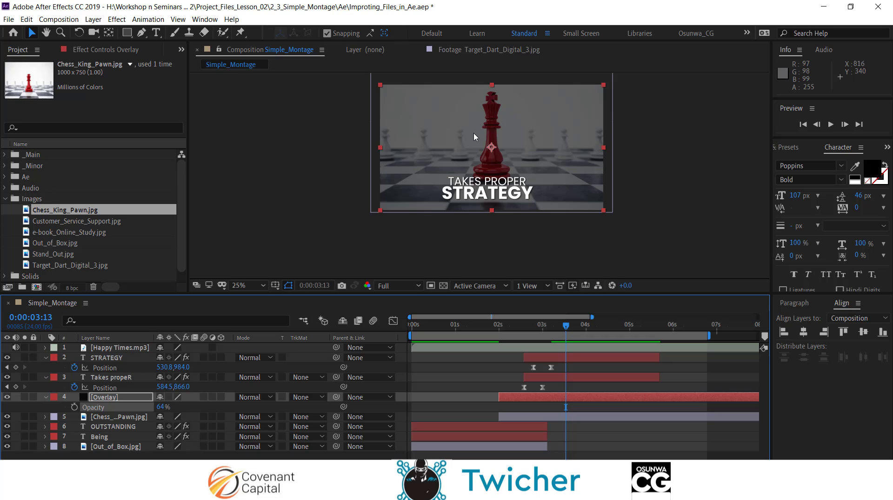
click(45, 397)
Step: Preview the transition from the box scene to the darkened chess scene, starting at 0:00:01:21
click(128, 407)
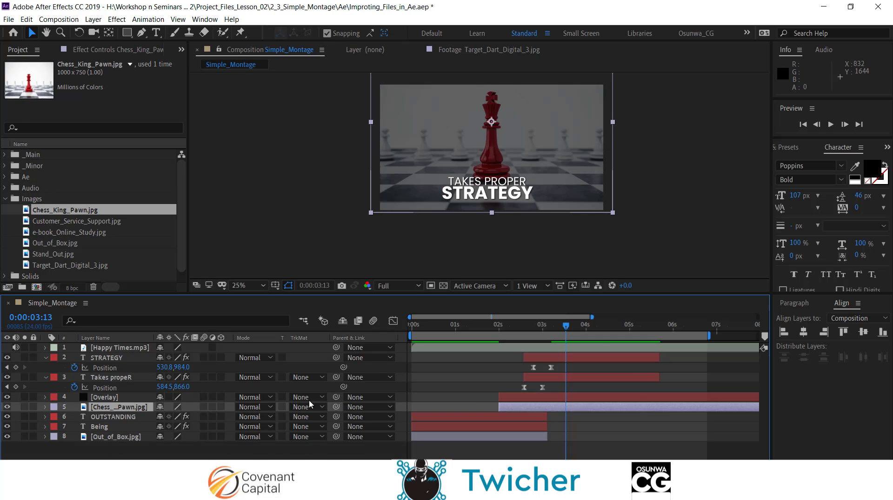
drag(569, 320, 496, 354)
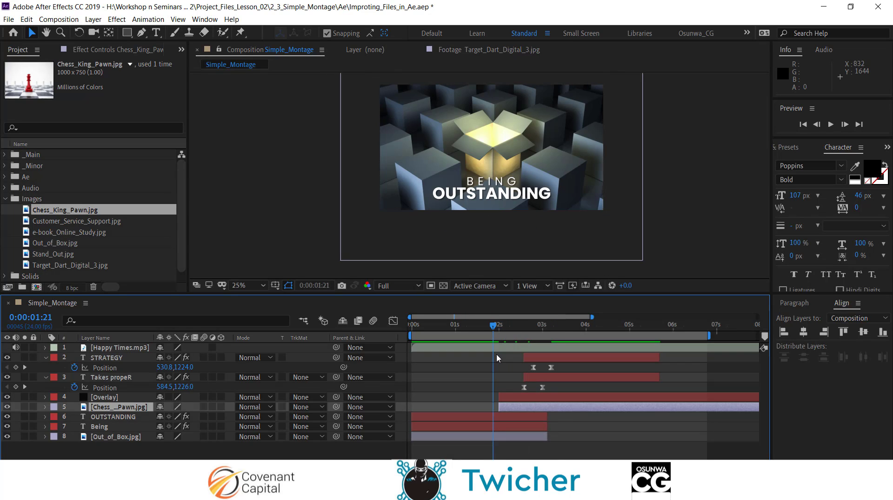
key(space)
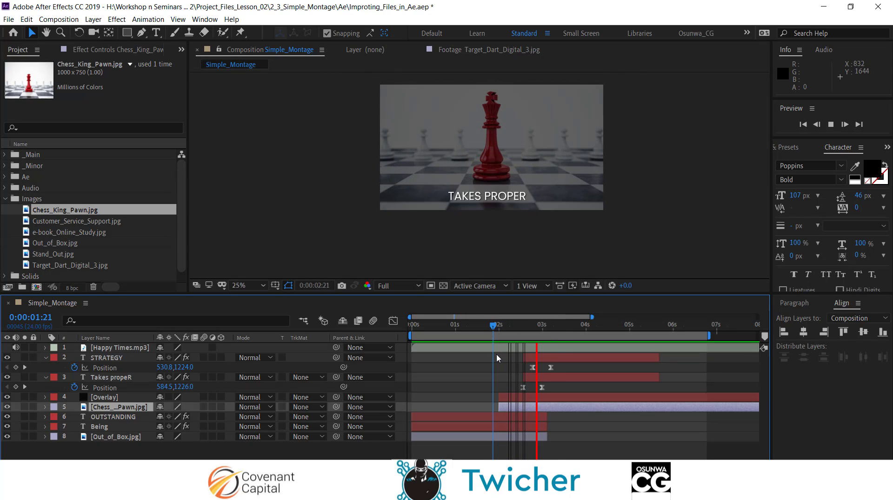
key(space)
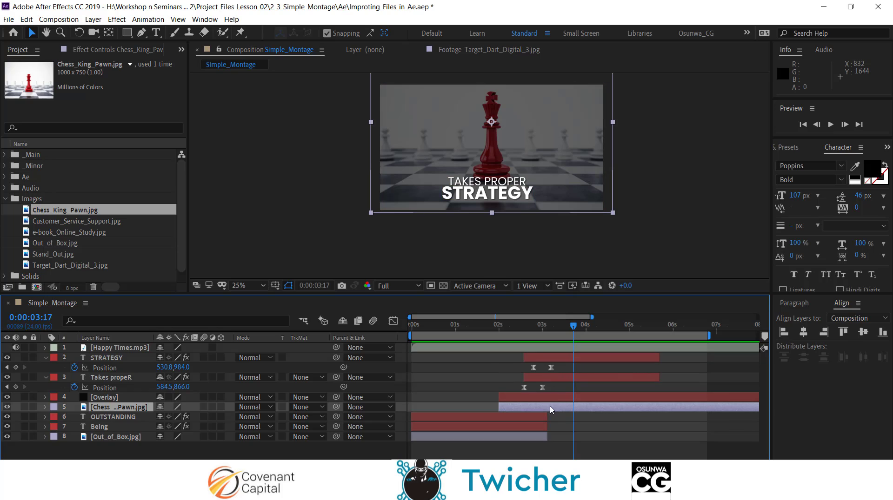
Step: Parent the Overlay layer to the chess image layer
click(545, 399)
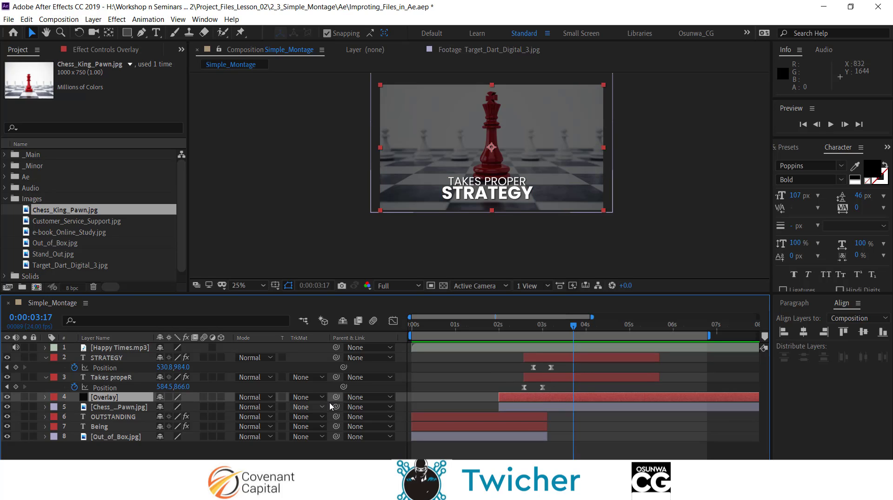
drag(336, 398, 143, 410)
click(143, 409)
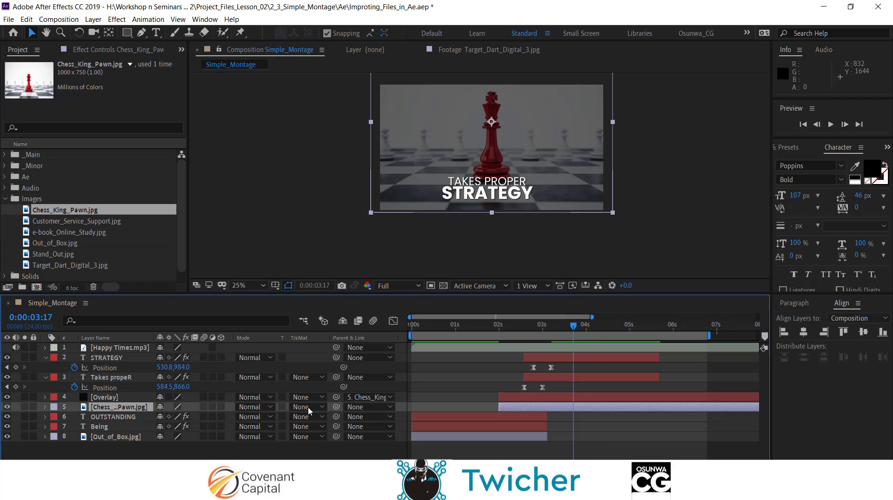
Step: Set the chess image layer's scale to 225%
click(572, 325)
drag(545, 342, 530, 353)
drag(538, 353, 553, 353)
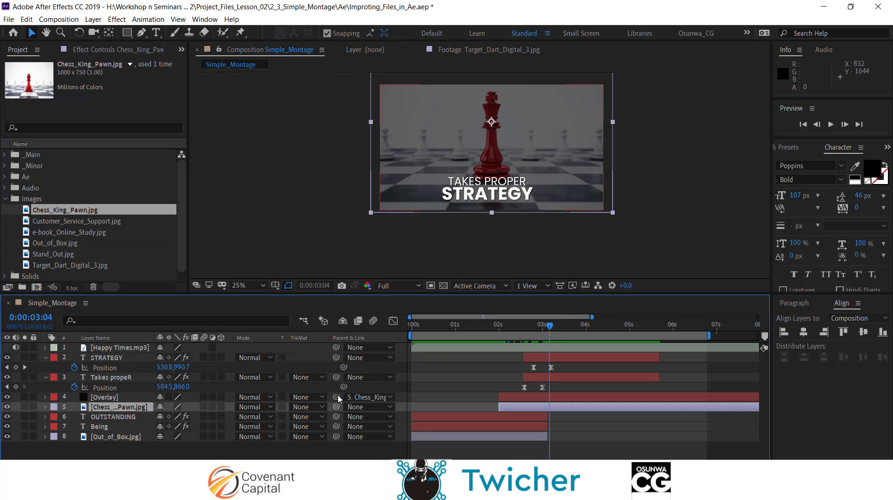
key(s)
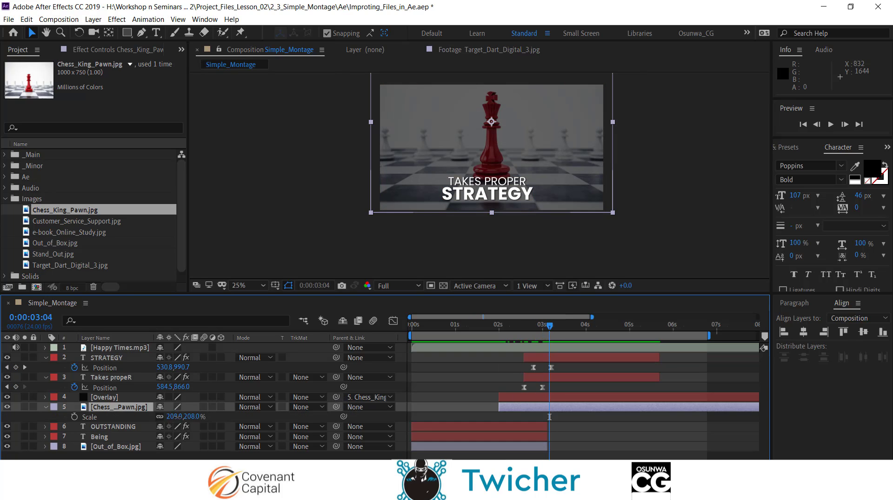
drag(175, 417, 183, 417)
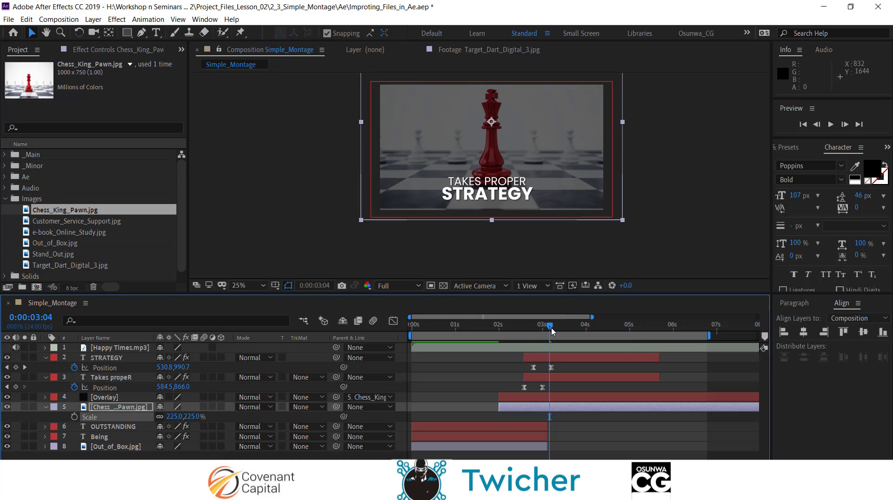
Step: Animate the chess image's scale from 225% at 0:00:02:14 to 210%, with the end keyframe placed slightly past 6 seconds
drag(552, 331, 529, 338)
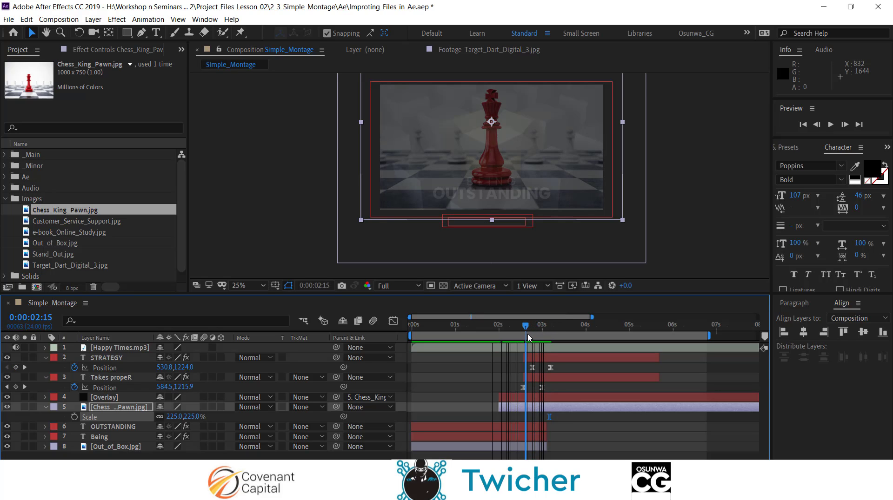
drag(527, 338, 524, 337)
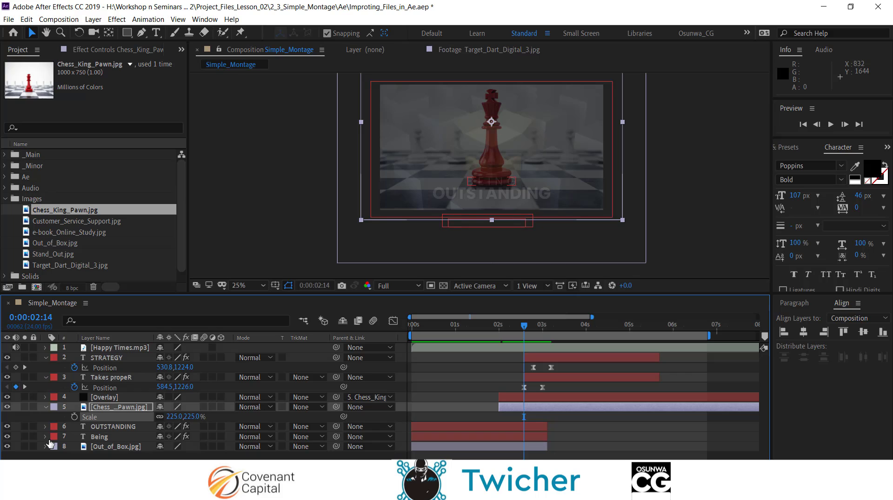
click(74, 417)
drag(525, 329, 646, 344)
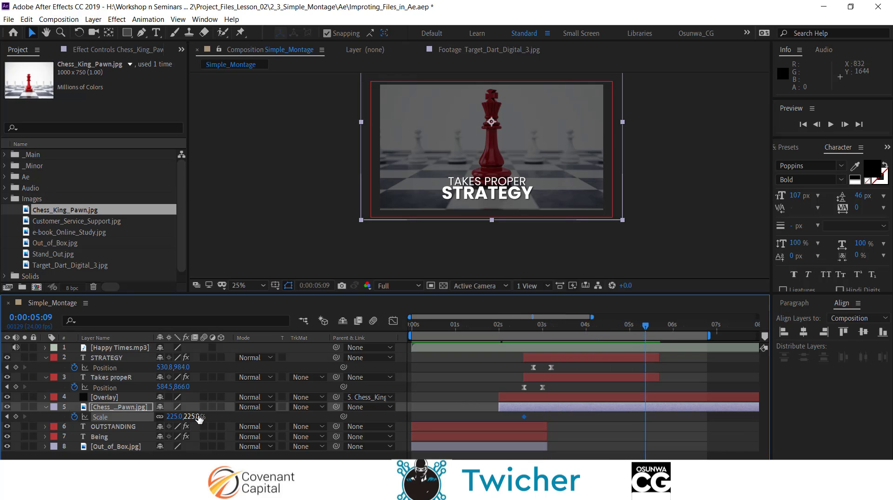
drag(195, 416, 193, 417)
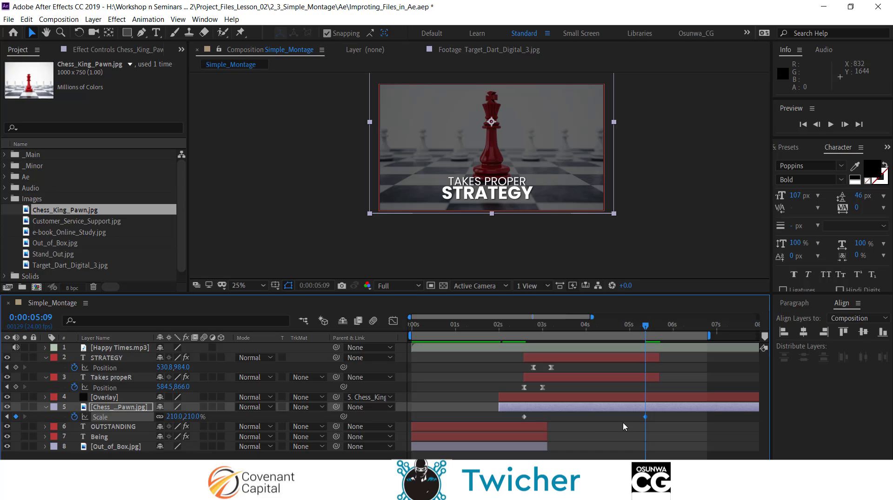
key(minus)
drag(579, 416, 607, 421)
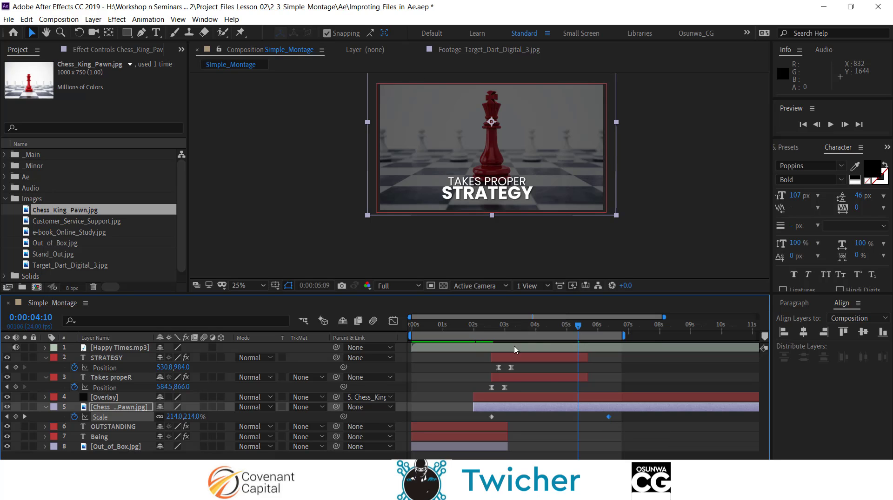
Step: Preview the chess scene's scale animation from just before 0:00:02:00 to beyond 5 seconds
drag(512, 326, 472, 362)
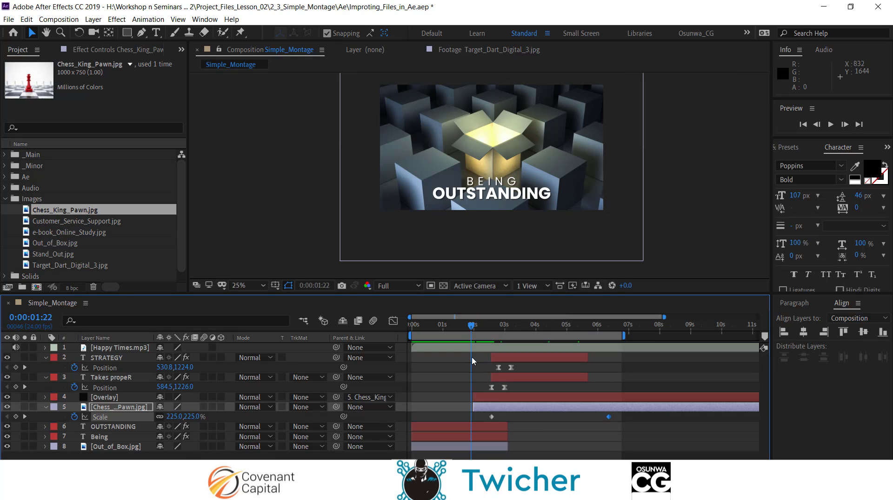
key(space)
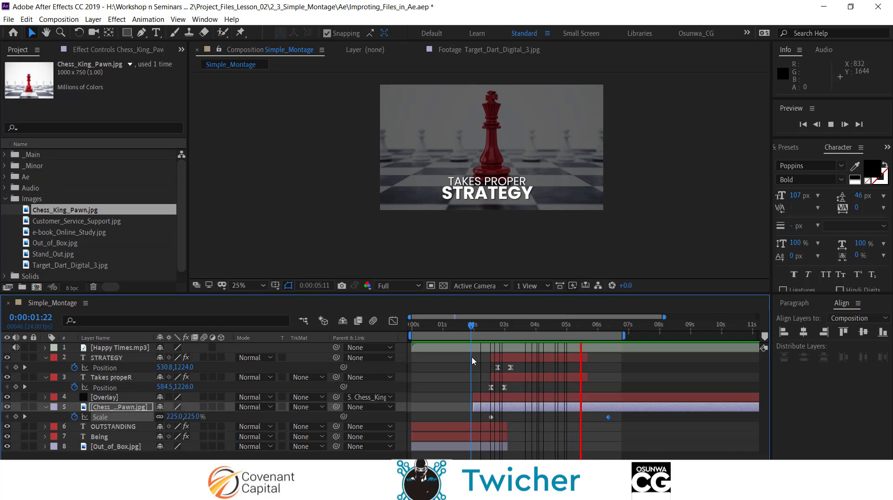
key(space)
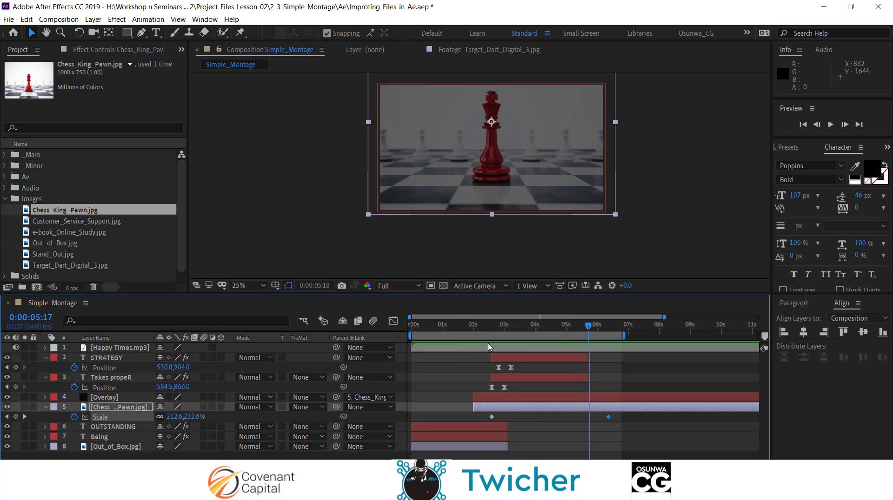
drag(588, 332, 469, 351)
key(space)
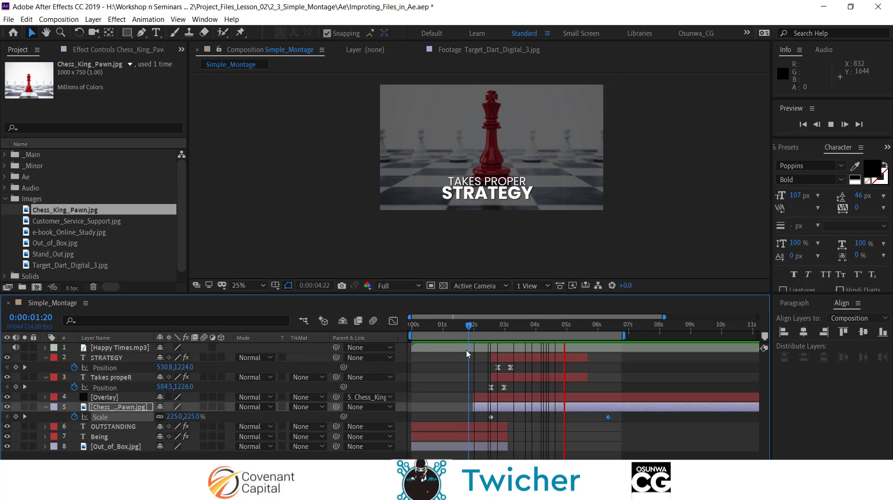
key(space)
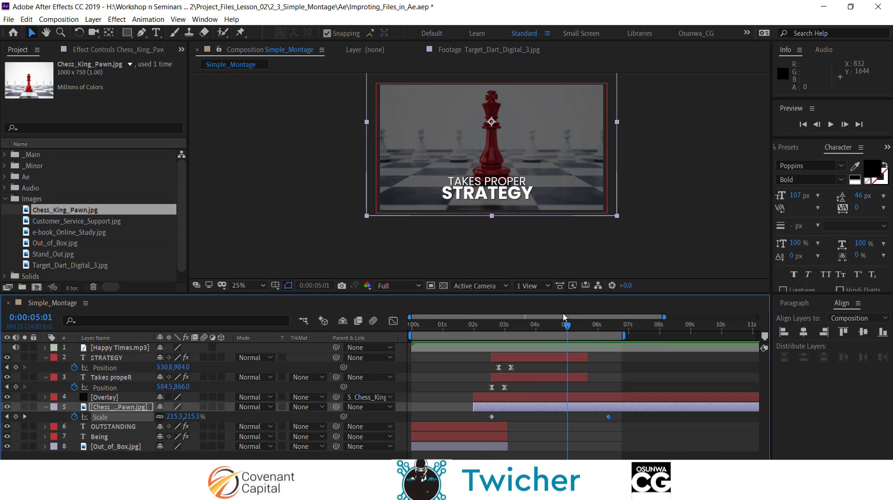
Step: Set the current time to 0:00:05:00 and collapse the properties of the STRATEGY and Takes propeR layers
drag(568, 328, 567, 328)
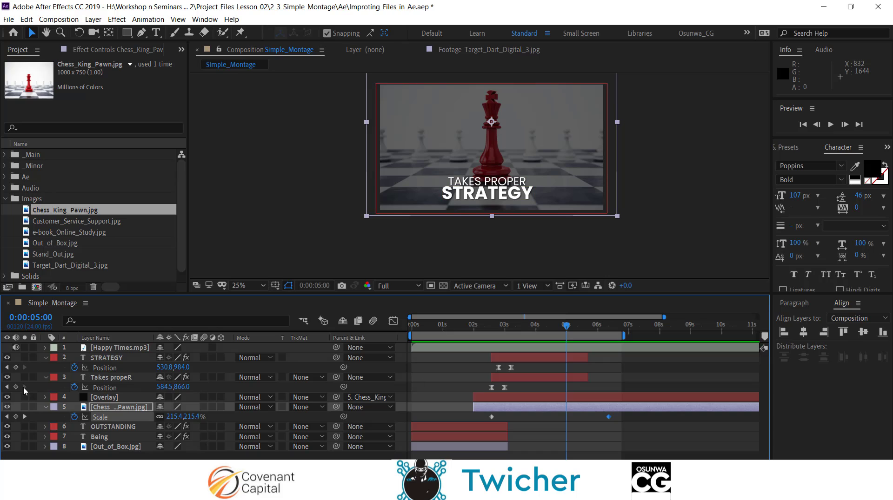
click(46, 358)
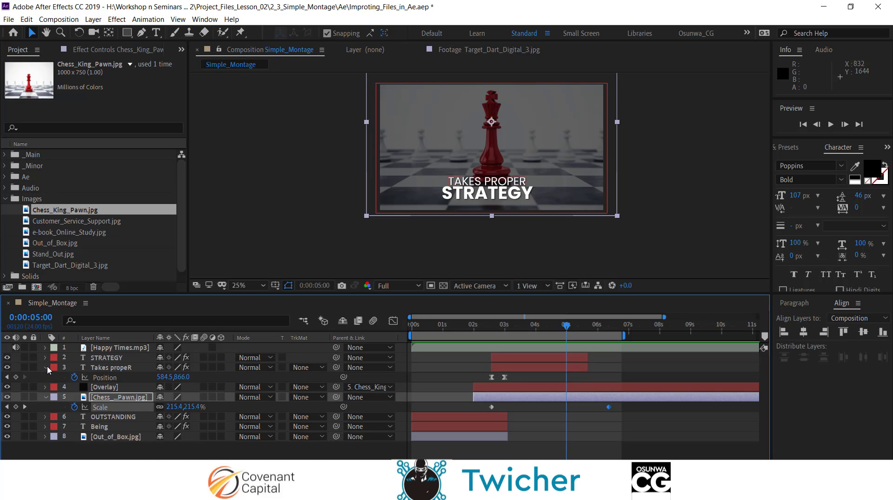
click(46, 368)
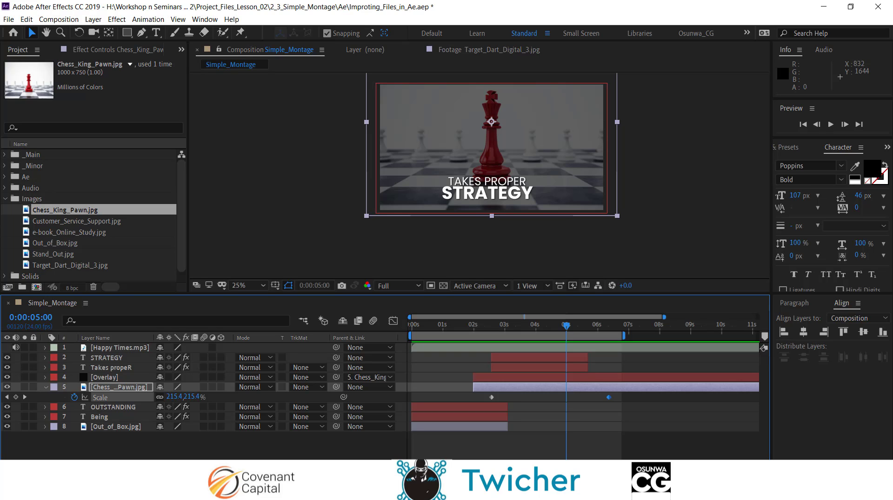
Step: Switch to WPS Office to read the remaining title lines in Script_02_Outstanding.doc, and return to After Effects
key(alt+Tab)
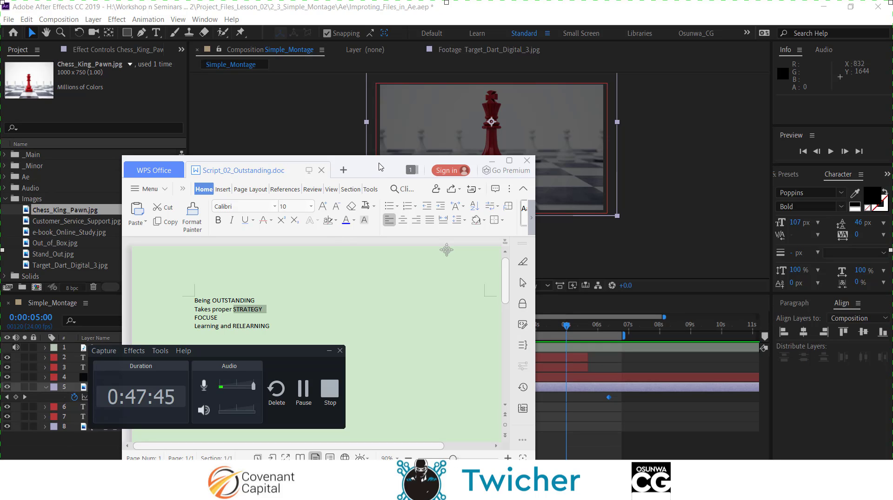
drag(379, 167, 468, 193)
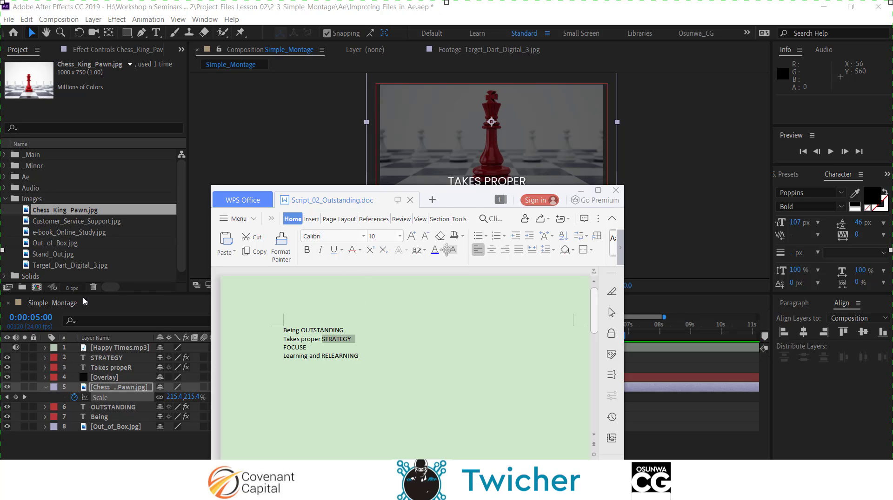
click(178, 235)
Step: Open Exercise_lady.mp4 from the Videos folder as footage and scrub through its first seconds
scroll(178, 236, down, 1)
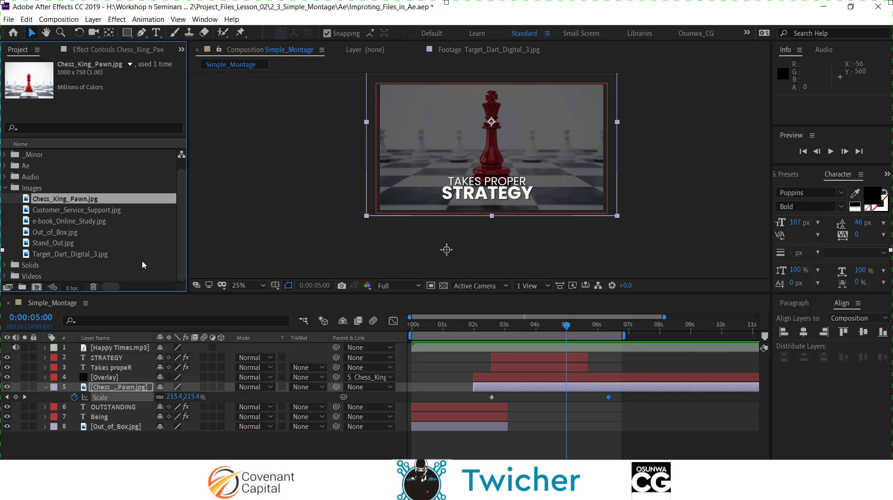
click(6, 276)
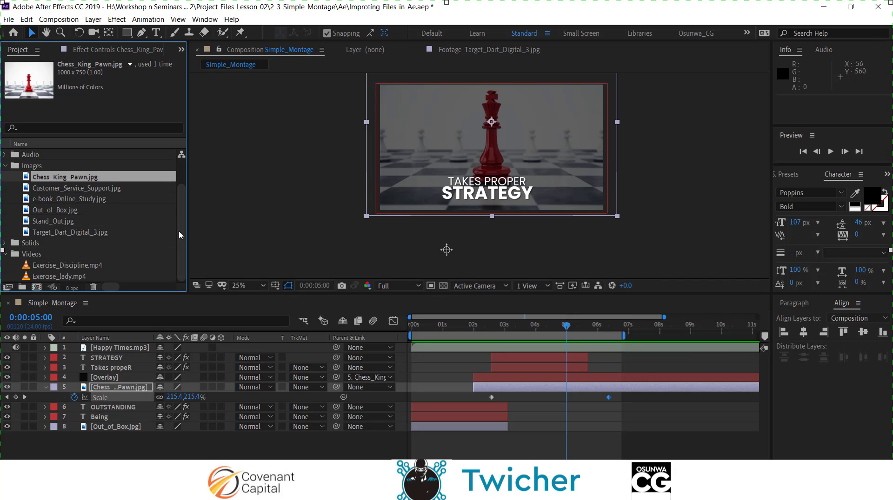
click(66, 268)
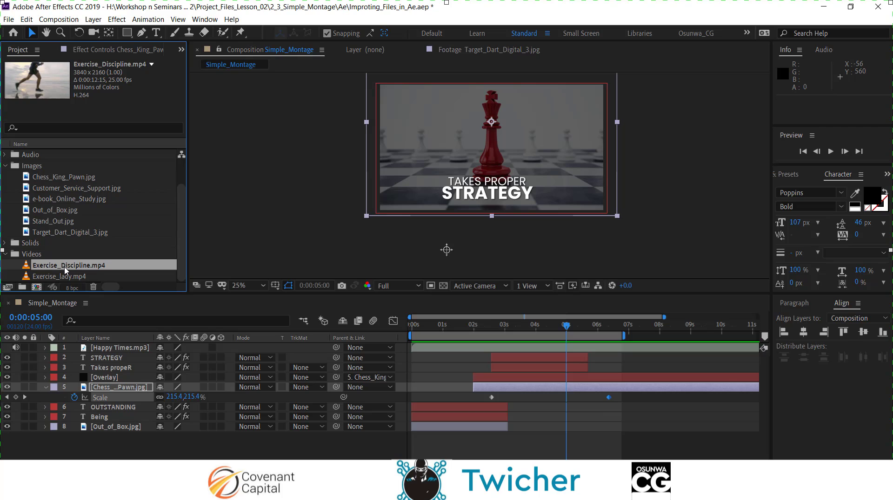
click(63, 278)
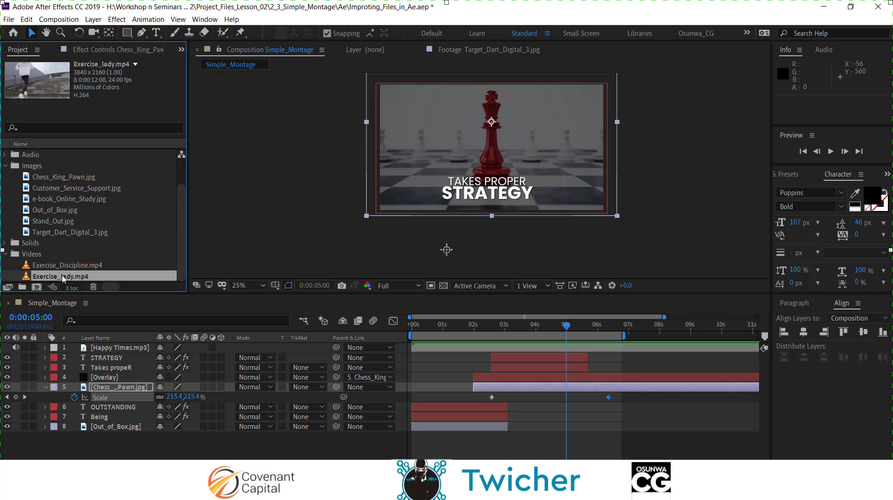
double_click(64, 278)
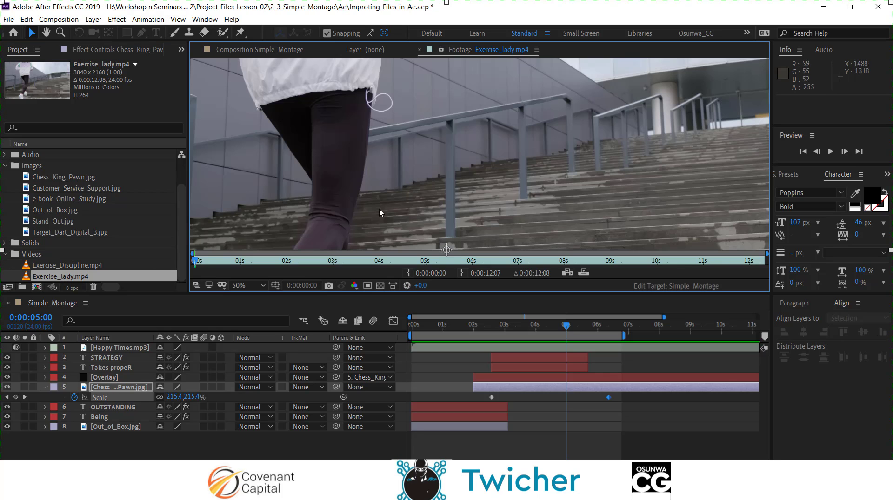
scroll(421, 153, down, 3)
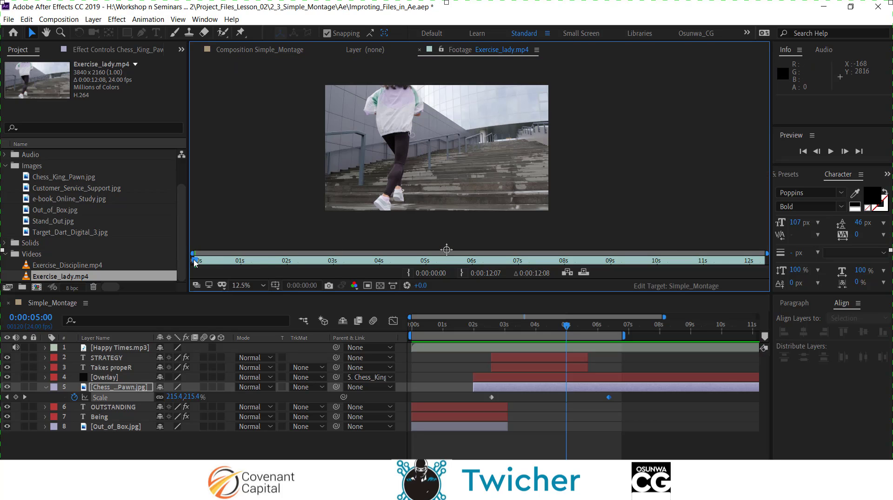
drag(196, 261, 212, 266)
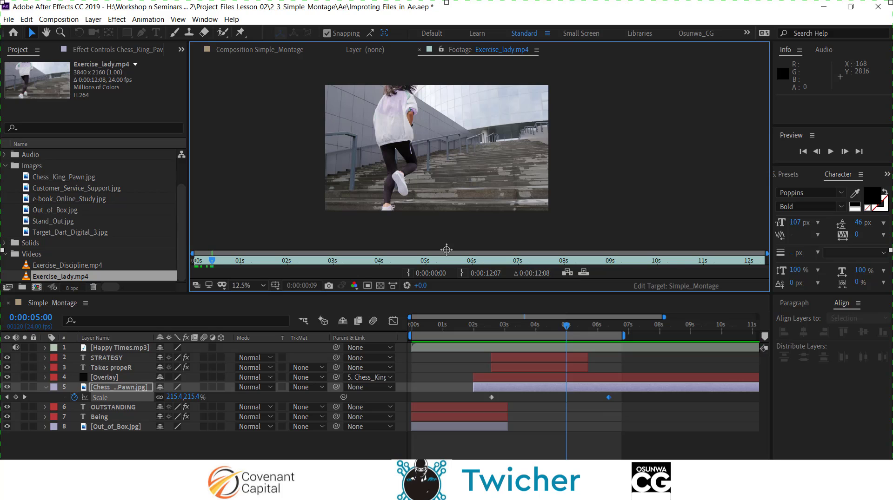
click(243, 256)
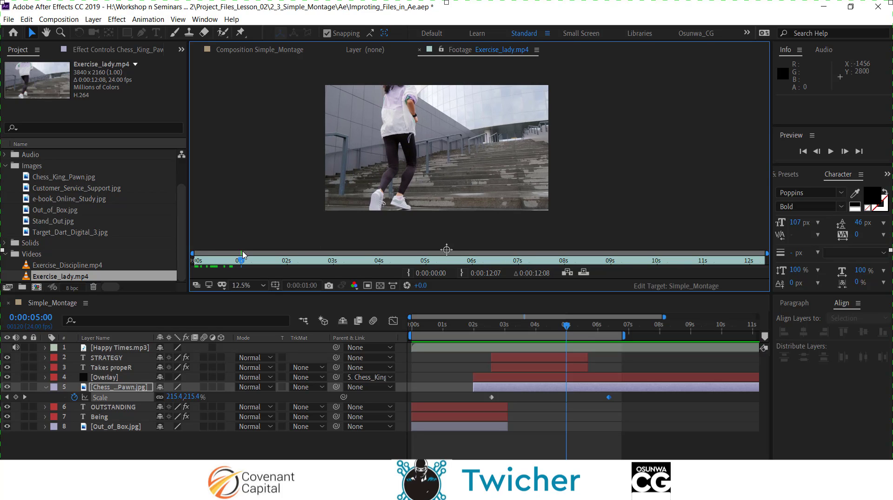
drag(243, 255, 260, 263)
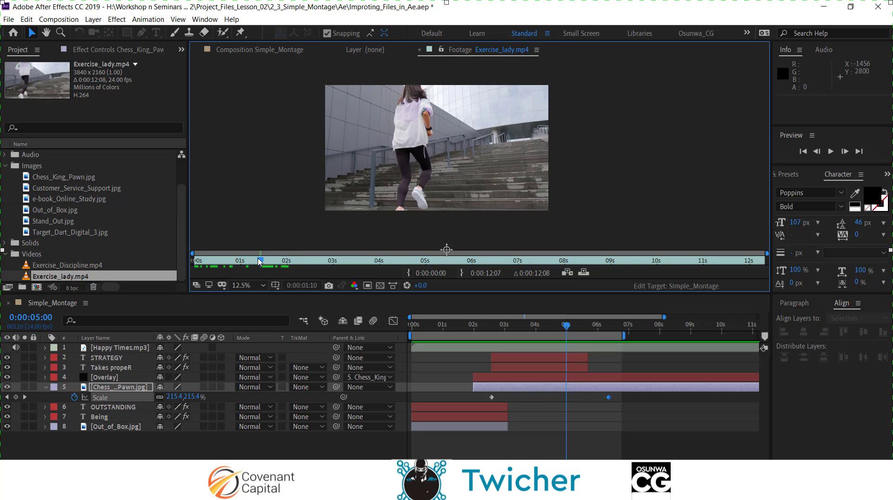
Step: Open Exercise_Discipline.mp4 as footage, set its In point to 0:00:02:15 and scrub through the trimmed section
double_click(68, 266)
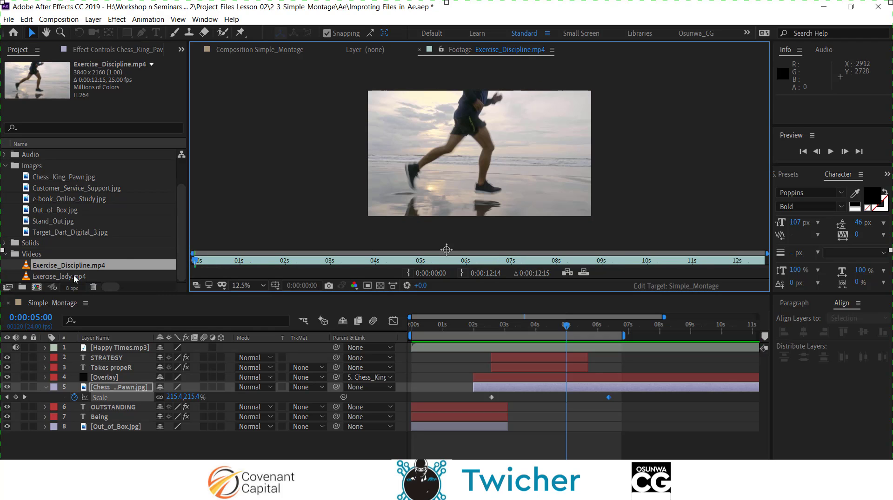
mouse_move(200, 263)
mouse_down()
mouse_move(326, 265)
mouse_move(195, 279)
mouse_up()
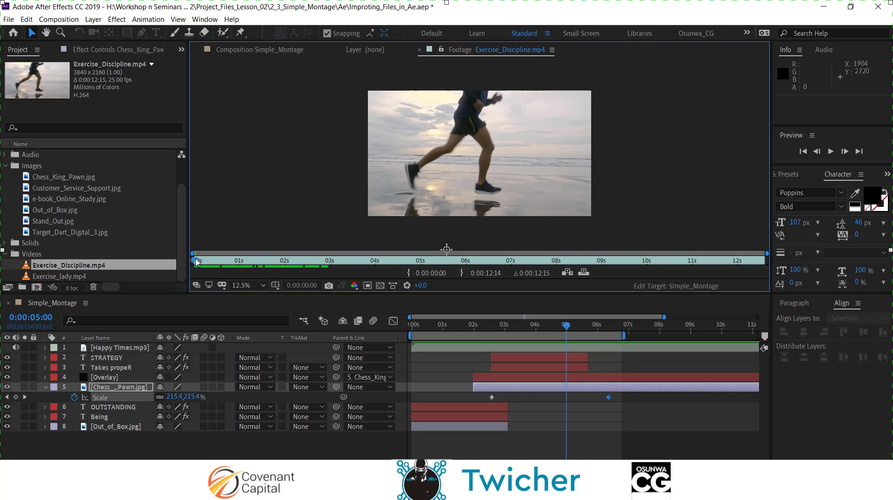
drag(196, 262, 316, 260)
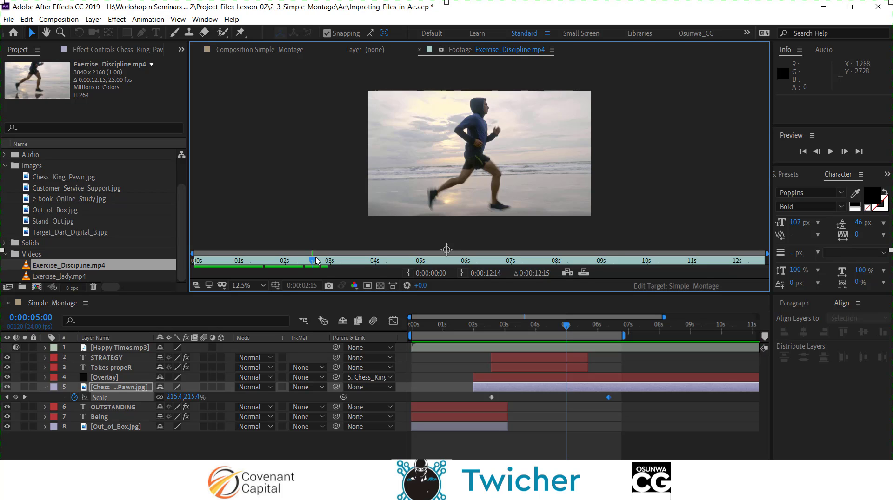
mouse_move(316, 261)
mouse_down()
mouse_move(296, 266)
mouse_move(315, 264)
mouse_up()
click(409, 275)
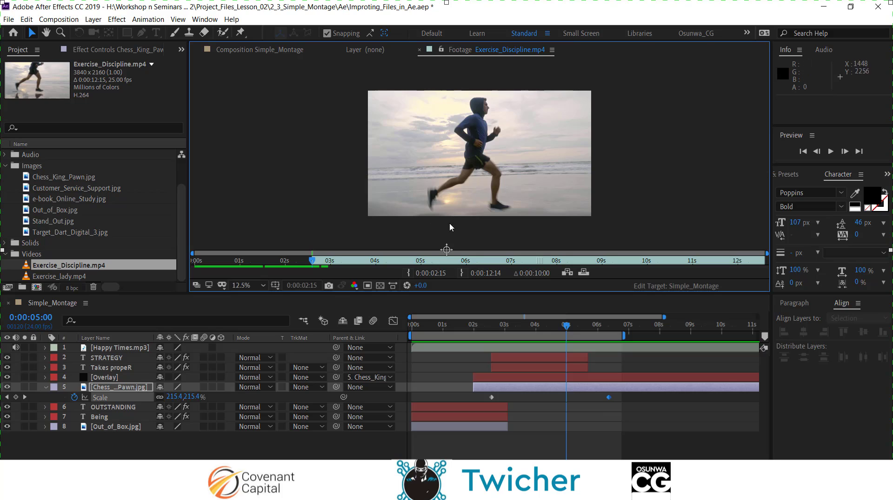
drag(311, 264, 537, 253)
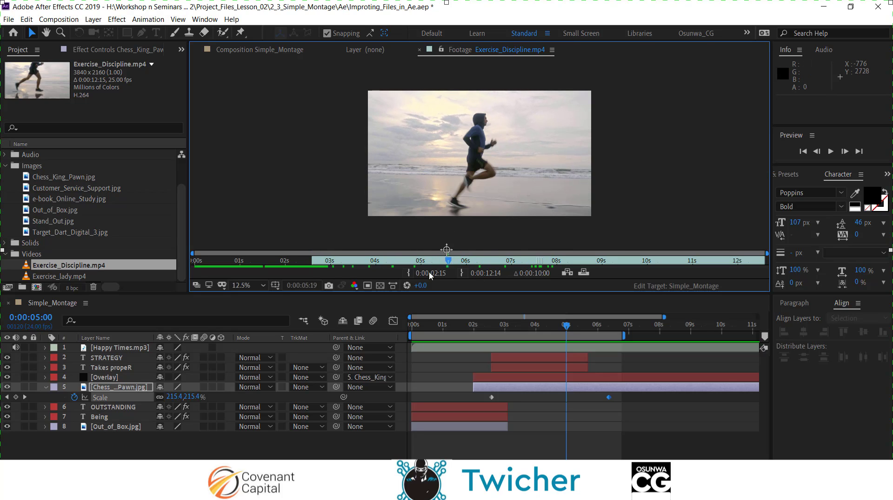
click(328, 263)
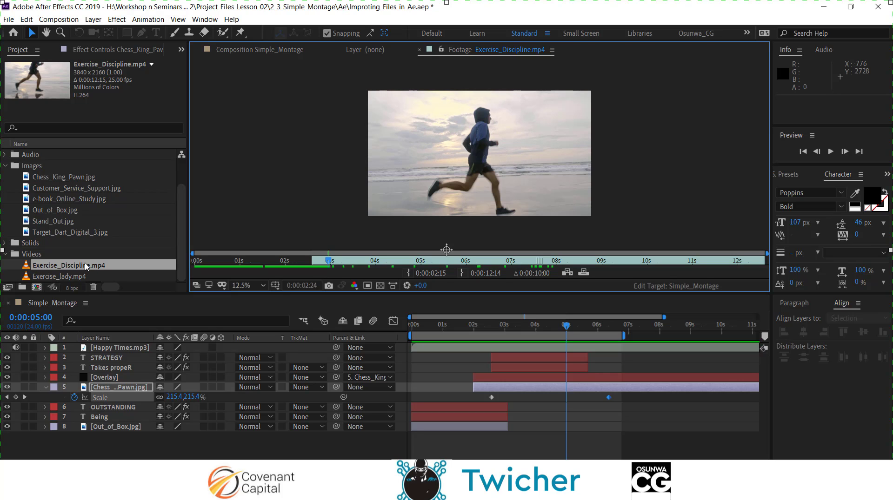
Step: Add Exercise_Discipline.mp4 below the Happy Times.mp3 layer, start it at 0:00:05:00 and scale it to 51%
drag(86, 265, 120, 355)
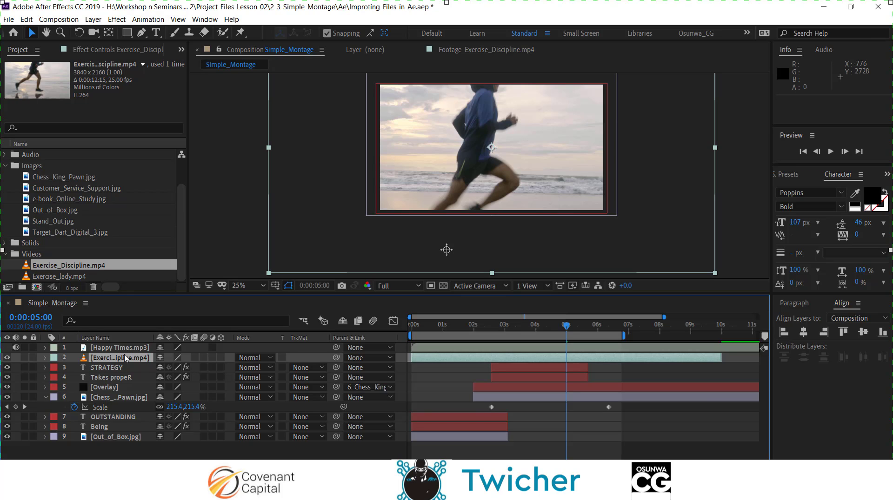
key(bracketleft)
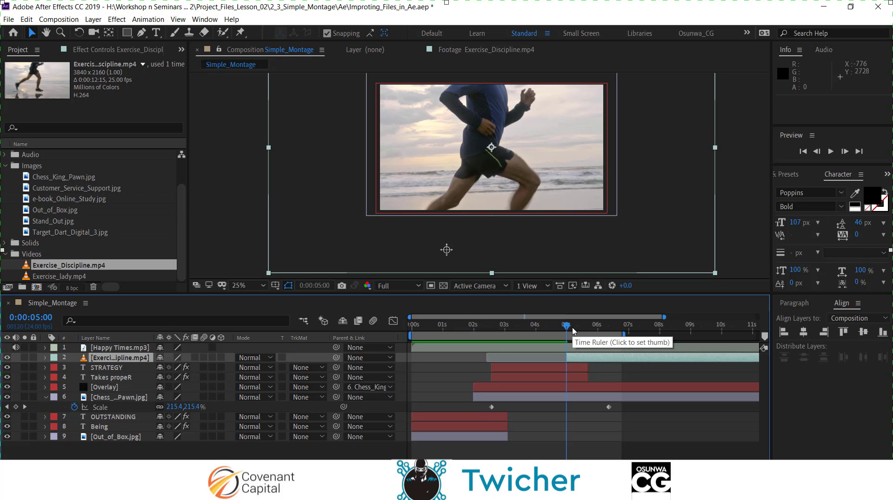
key(s)
drag(189, 368, 151, 356)
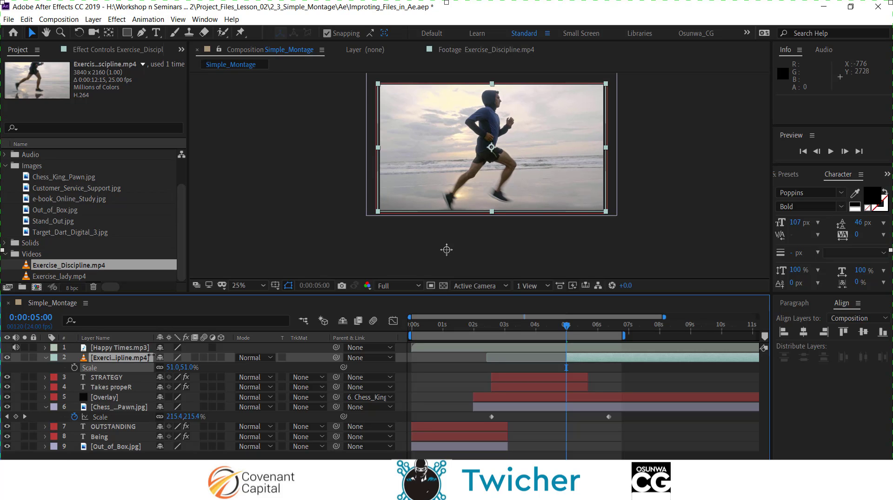
click(151, 357)
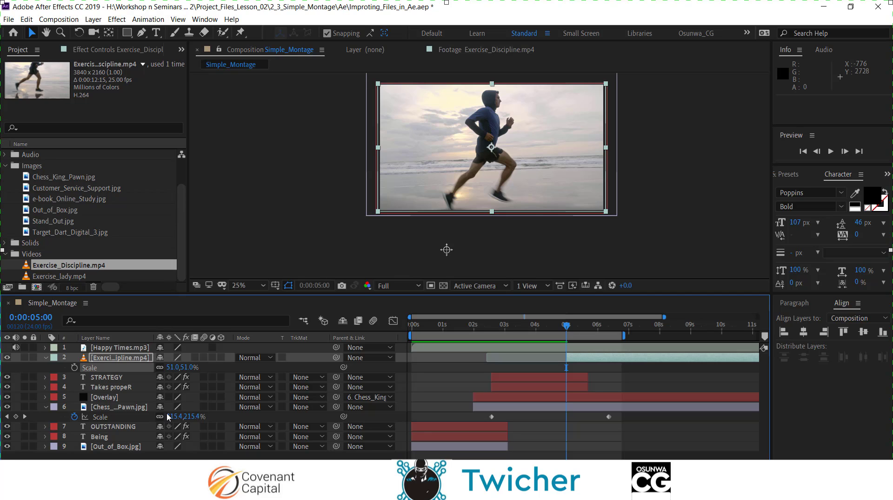
key(space)
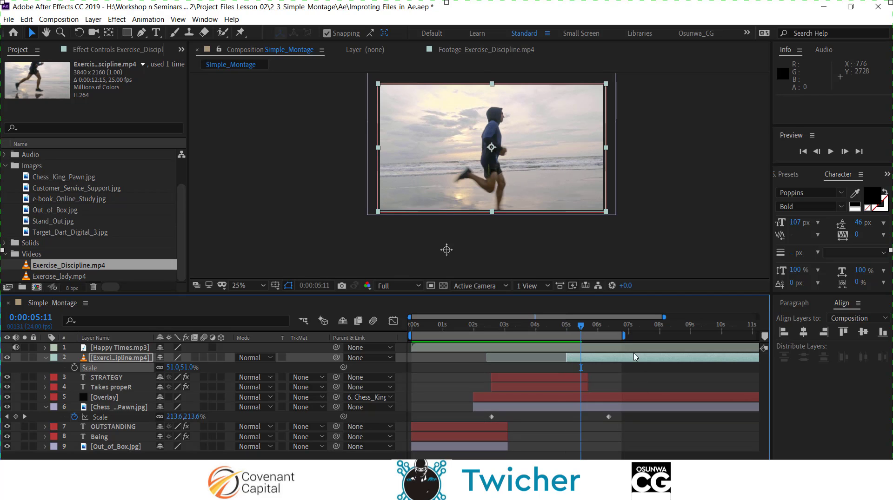
Step: Extend the end of the work area to 0:00:09:04 and preview the running scene from around 5 seconds
drag(624, 336, 698, 335)
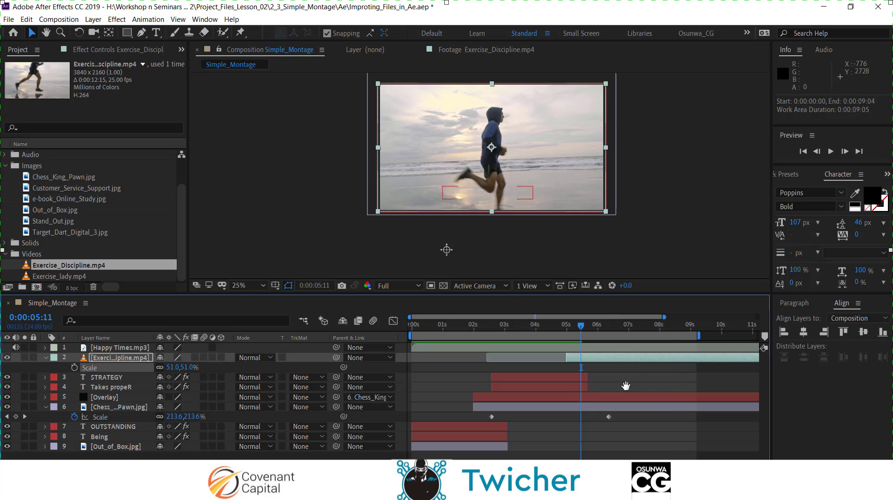
key(space)
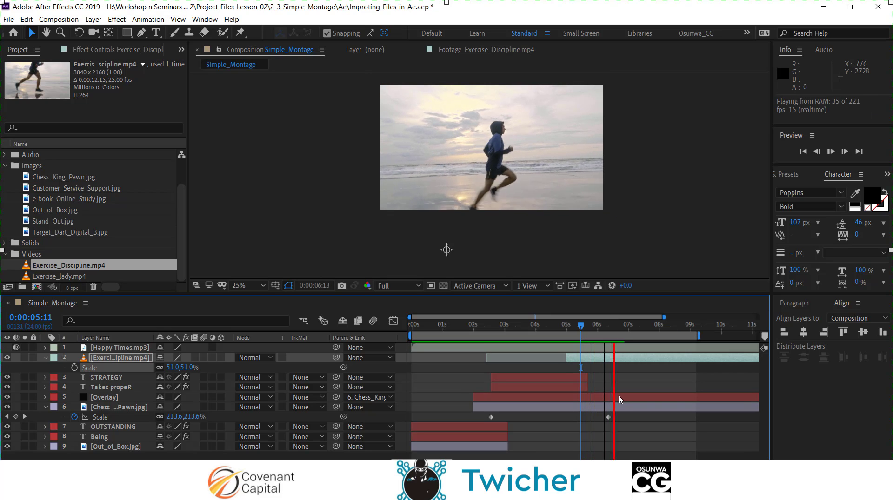
key(space)
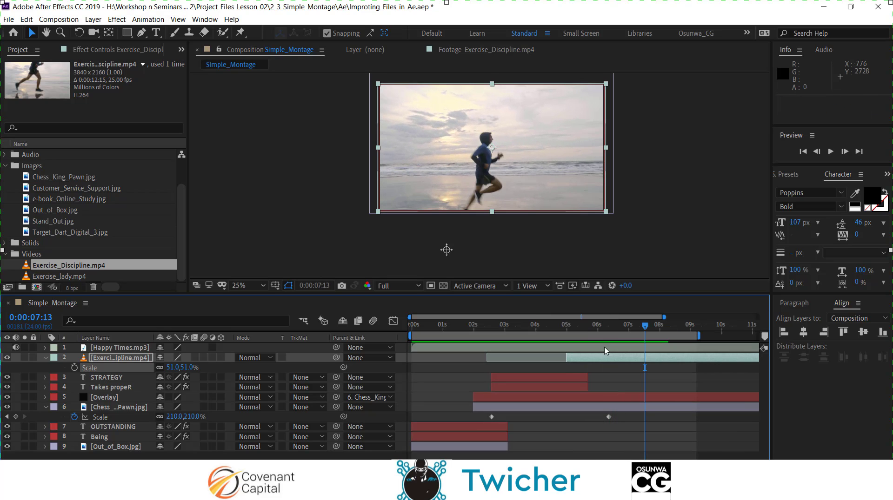
drag(646, 327, 545, 327)
key(space)
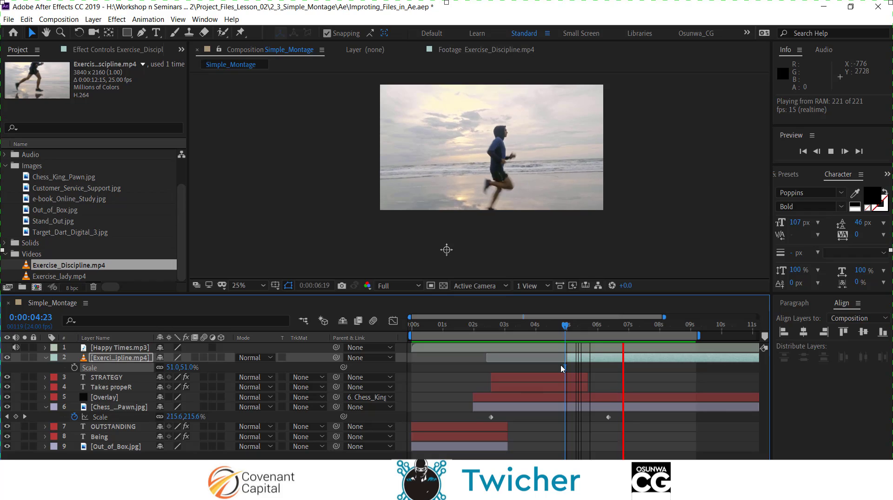
key(space)
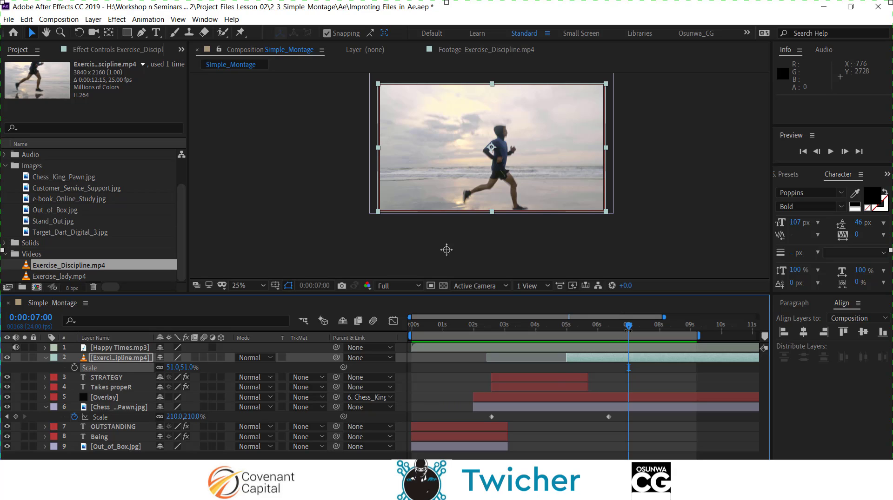
drag(629, 327, 554, 326)
key(space)
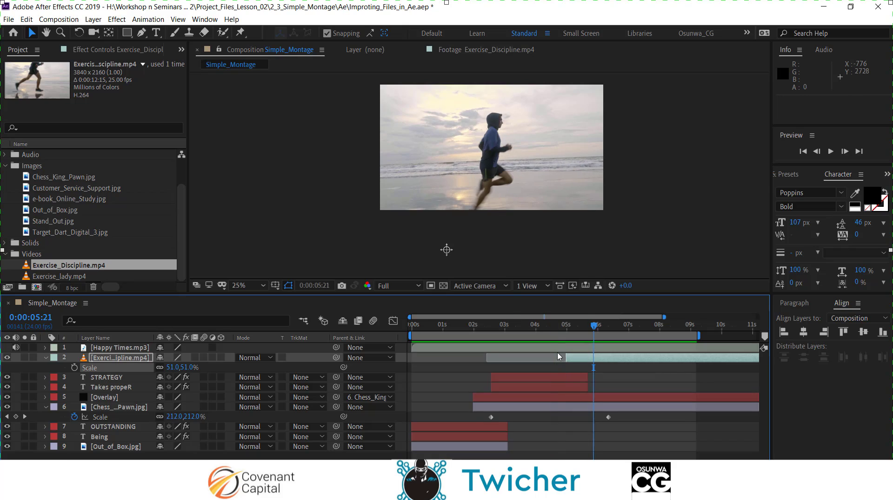
key(space)
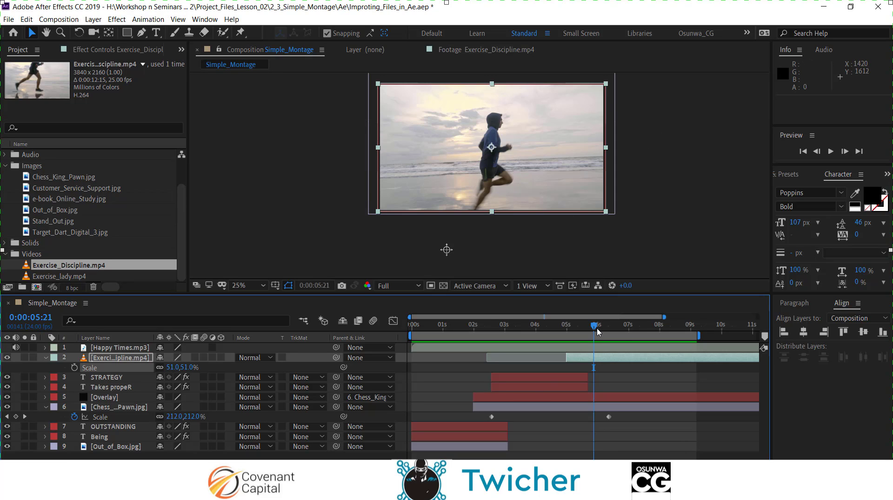
Step: Duplicate the STRATEGY and Takes propeR title layers together and place the copies above the Exercise_Discipline.mp4 layer
drag(598, 332, 533, 358)
click(523, 377)
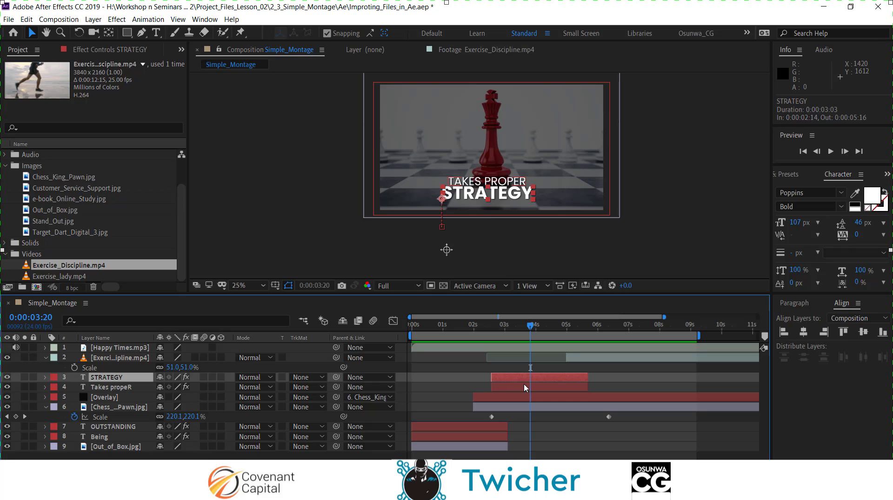
shift+click(525, 388)
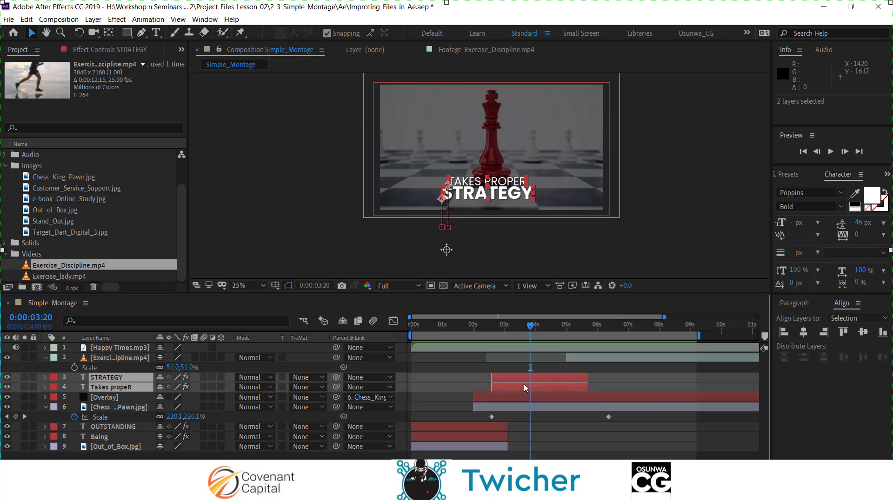
key(ctrl+d)
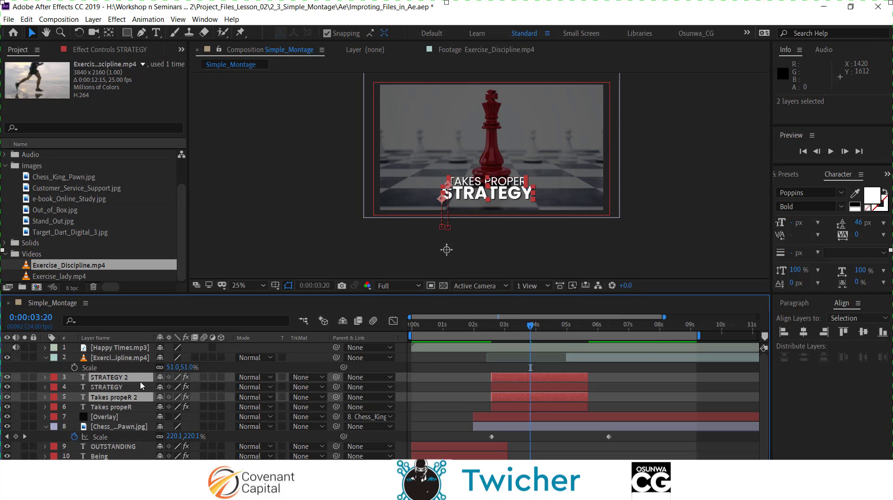
drag(141, 378, 143, 354)
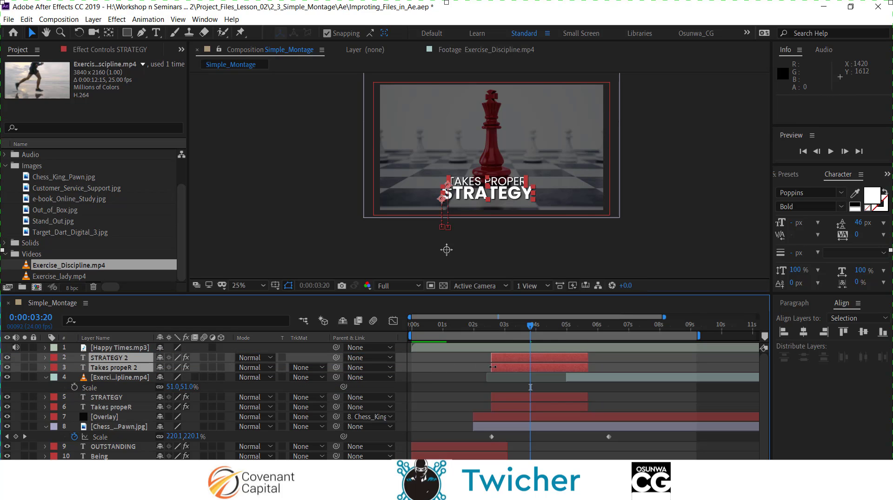
Step: Start both title copies at 0:00:05:00 and show their Position properties
drag(537, 366, 581, 366)
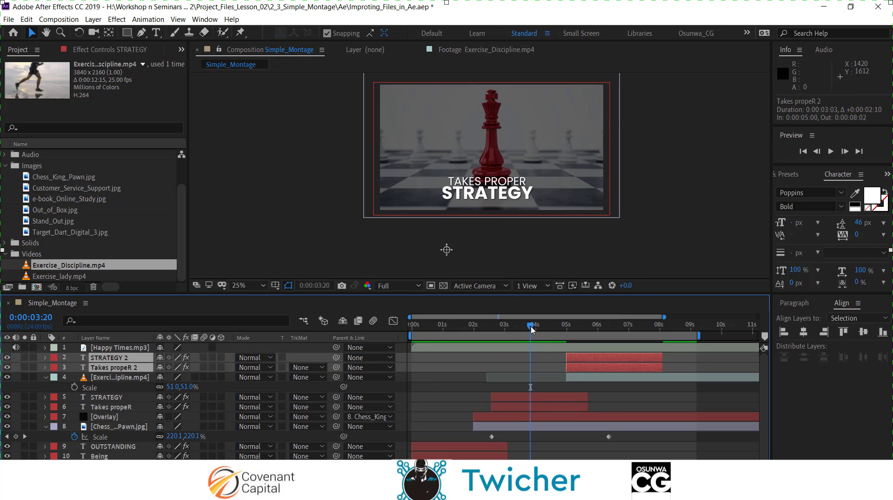
drag(535, 328, 597, 327)
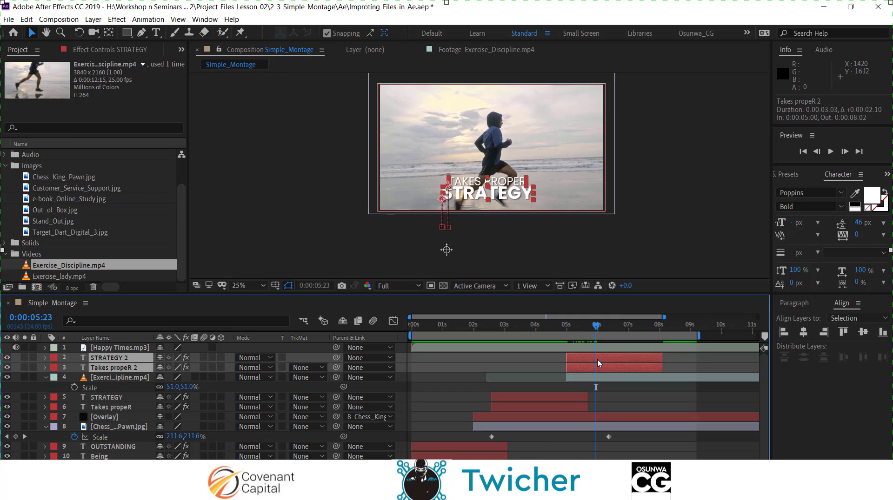
key(p)
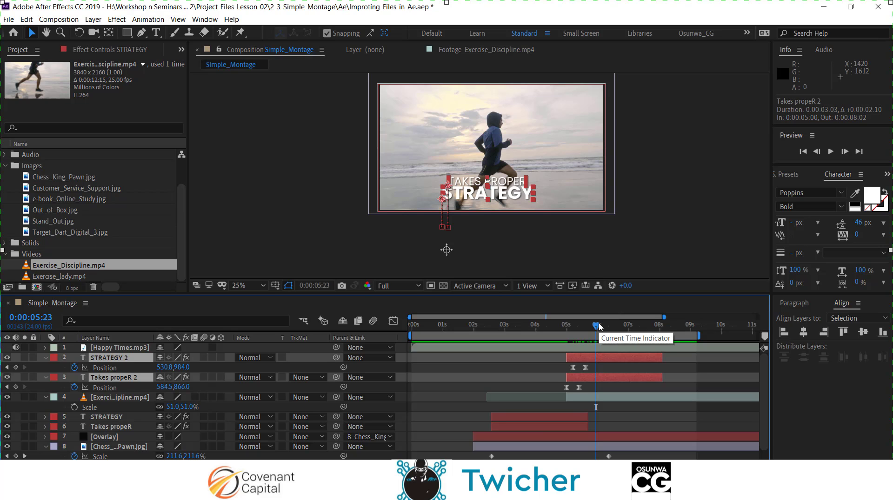
Step: Try turning off the Position animation of both title copies at 0:00:05:01, and undo it
drag(599, 328, 573, 338)
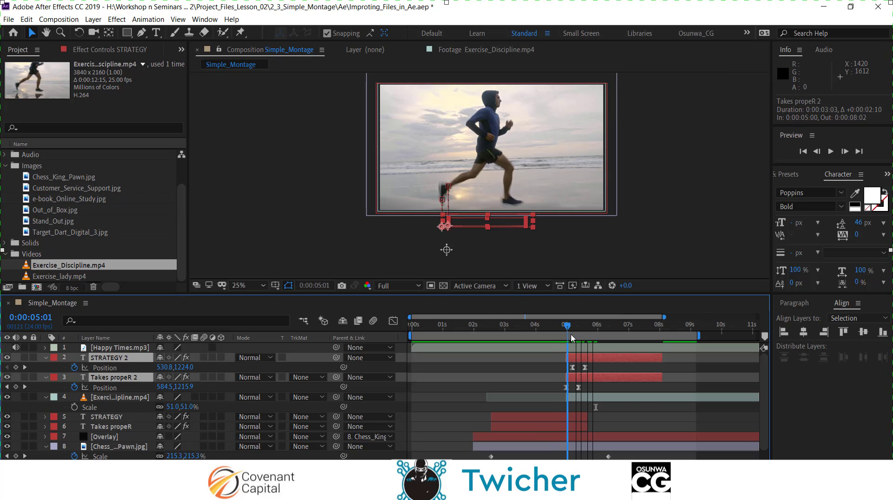
drag(573, 338, 572, 360)
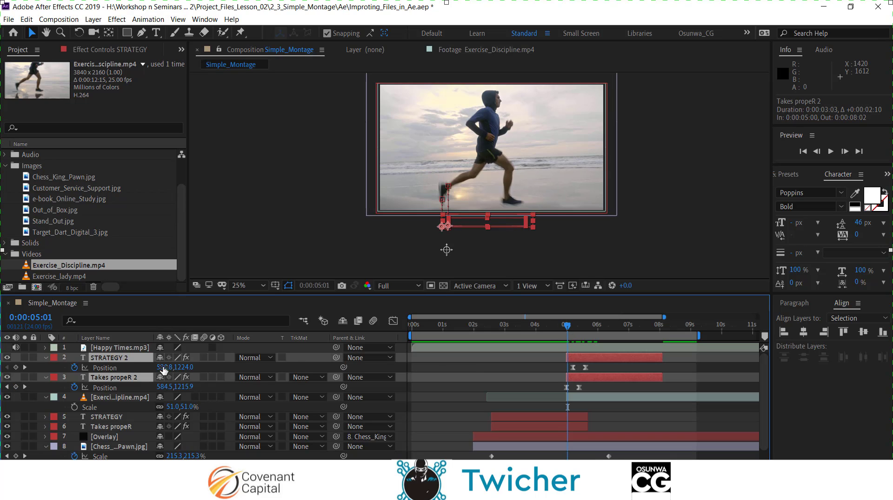
click(75, 368)
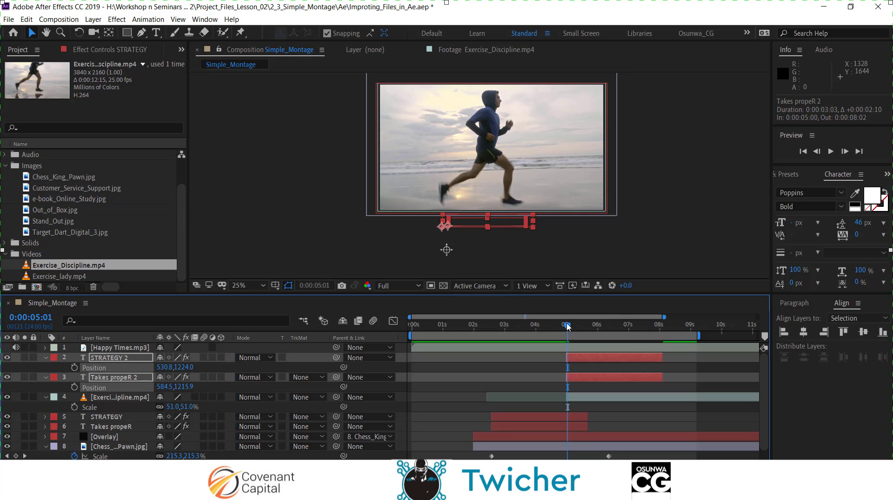
drag(568, 328, 605, 328)
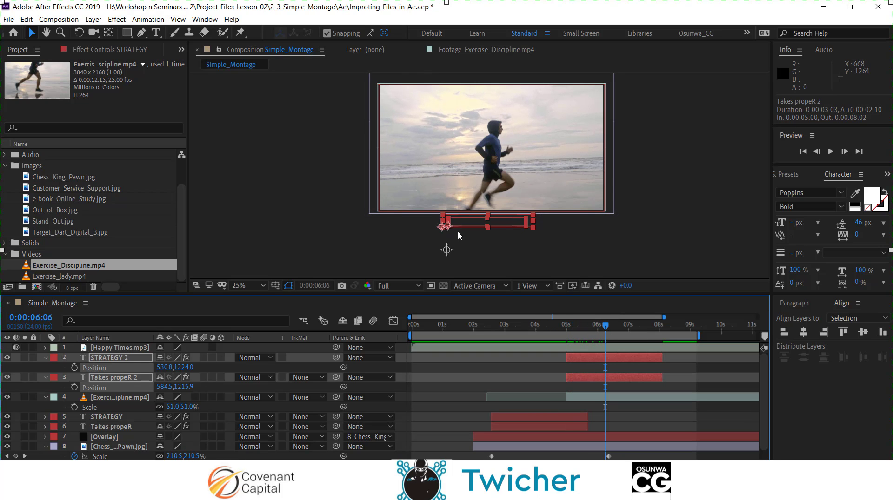
key(ctrl+z)
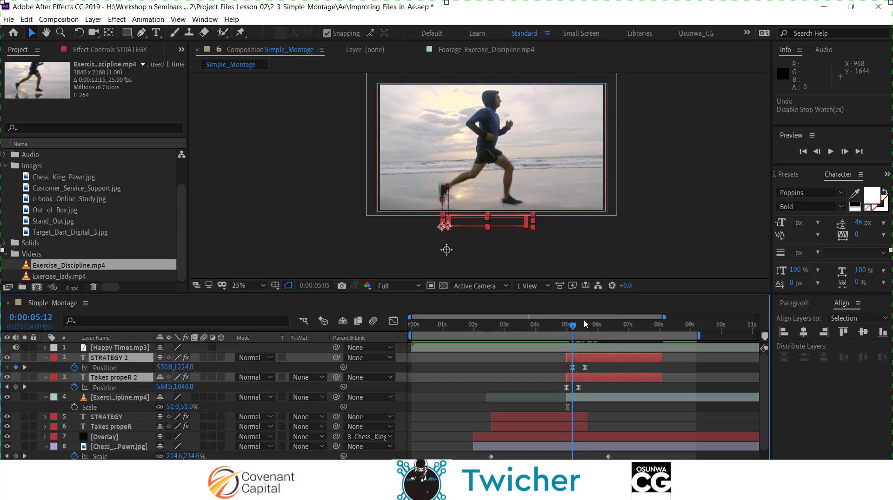
Step: At 0:00:06:02, remove all Position keyframes from both title copies
drag(585, 324, 600, 325)
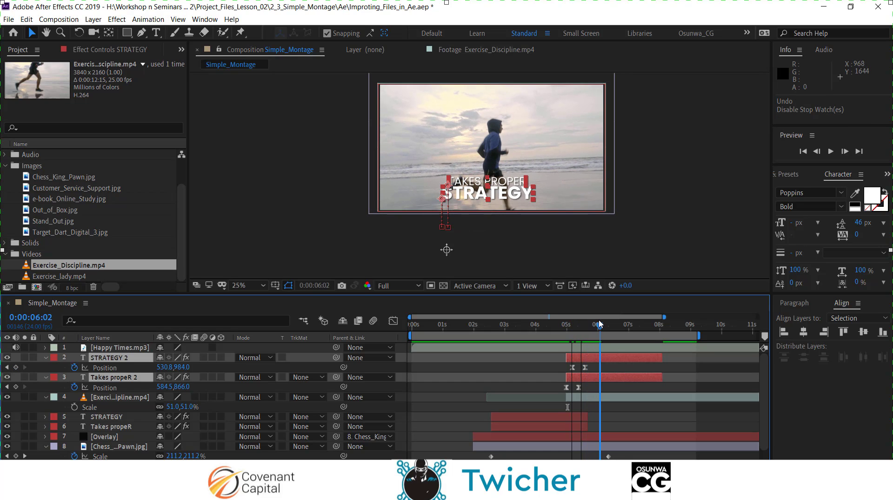
click(75, 368)
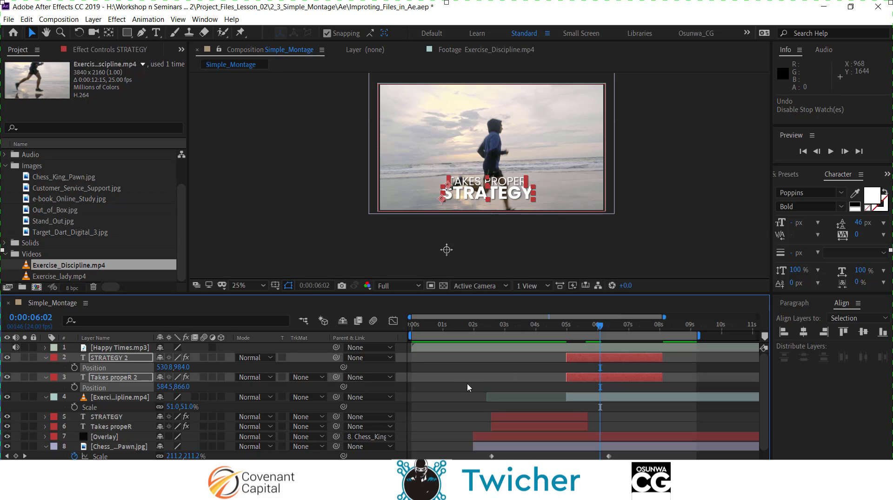
key(ctrl+z)
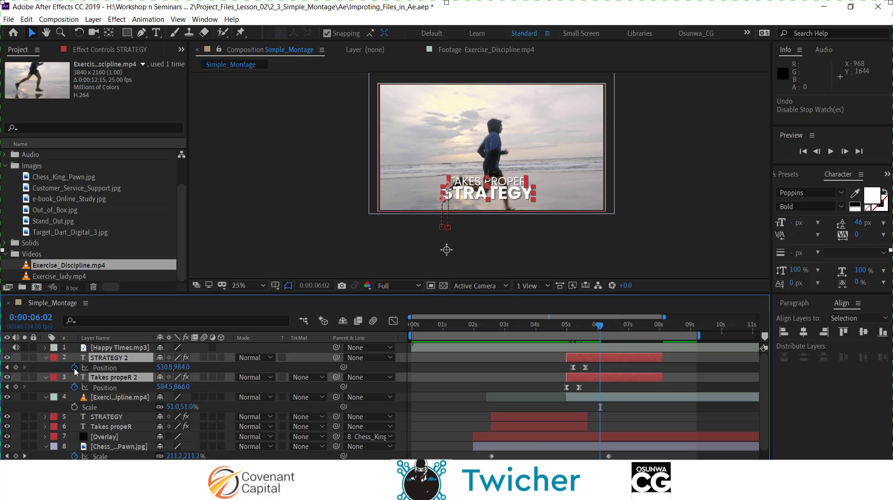
drag(560, 364, 606, 403)
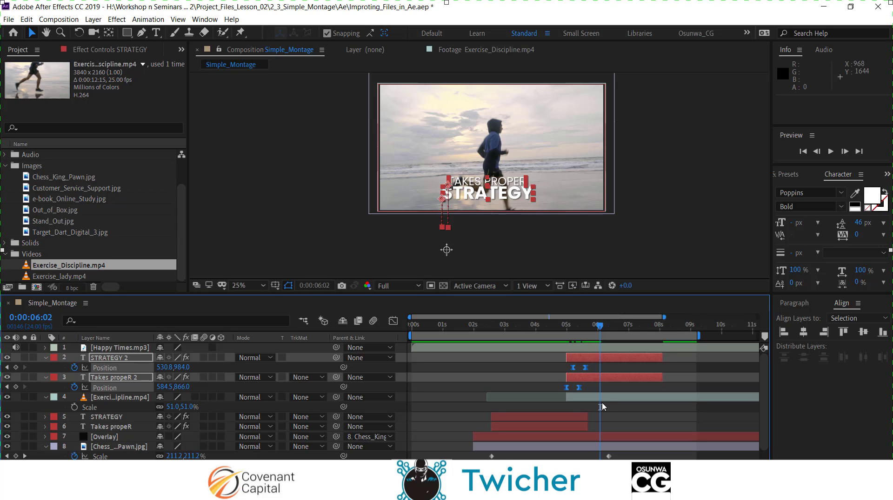
key(Delete)
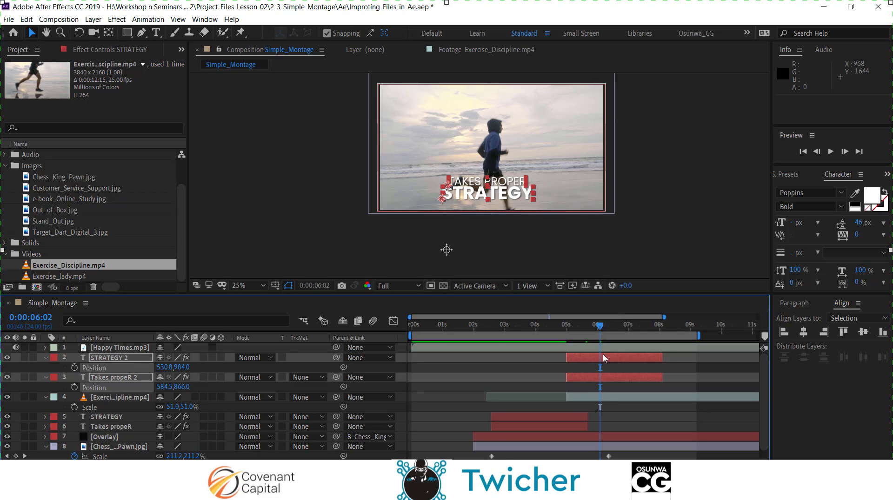
Step: Move both title copies up beside the runner, with STRATEGY 2 at 1010.8, 544 and Takes propeR 2 at 1064.5, 426, and deselect them
key(shift+Up)
key(shift+Up)
key(shift+Up)
key(shift+Up)
key(shift+Up)
key(shift+Up)
key(shift+Up)
key(shift+Up)
key(shift+Up)
key(shift+Up)
key(shift+Up)
key(shift+Up)
key(shift+Up)
key(shift+Up)
key(shift+Up)
key(shift+Up)
key(shift+Up)
key(shift+Up)
key(shift+Up)
key(shift+Up)
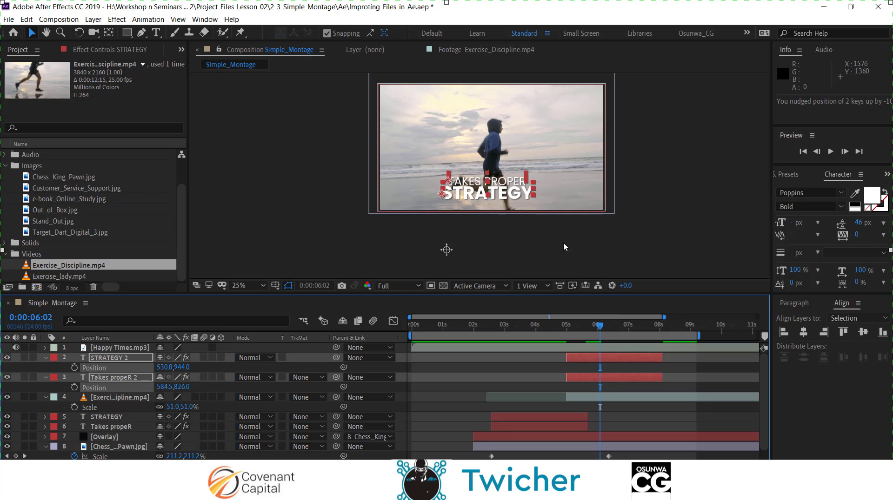
key(shift+Right)
key(shift+Right)
key(shift+Right)
key(shift+Right)
key(shift+Right)
key(shift+Right)
key(shift+Right)
key(shift+Right)
key(shift+Right)
key(shift+Right)
key(shift+Right)
key(shift+Right)
key(shift+Right)
key(shift+Right)
key(shift+Right)
key(shift+Right)
key(shift+Right)
key(shift+Right)
key(shift+Right)
key(shift+Right)
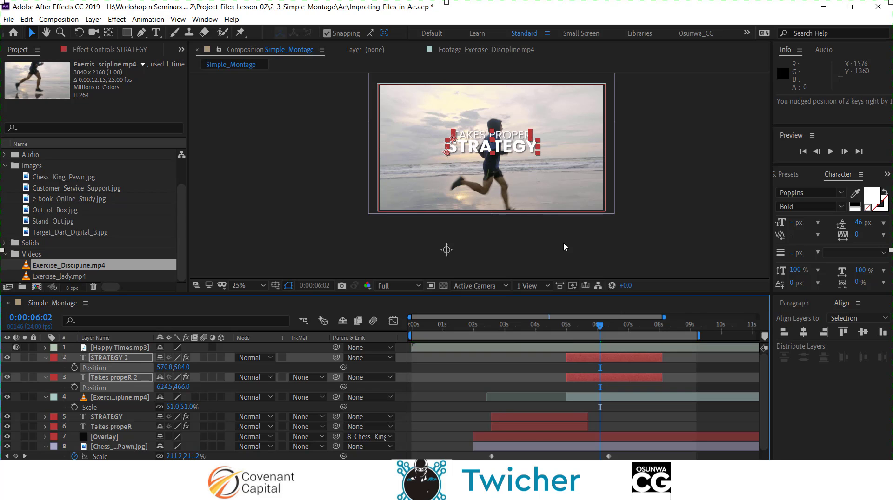
key(shift+Up)
key(shift+Up)
key(shift+Up)
key(shift+Up)
key(shift+Right)
key(shift+Right)
key(shift+Right)
key(shift+Right)
key(shift+Right)
key(shift+Right)
key(shift+Right)
key(shift+Right)
key(shift+Right)
key(shift+Right)
key(shift+Right)
key(shift+Right)
key(shift+Right)
key(shift+Right)
key(shift+Right)
key(shift+Right)
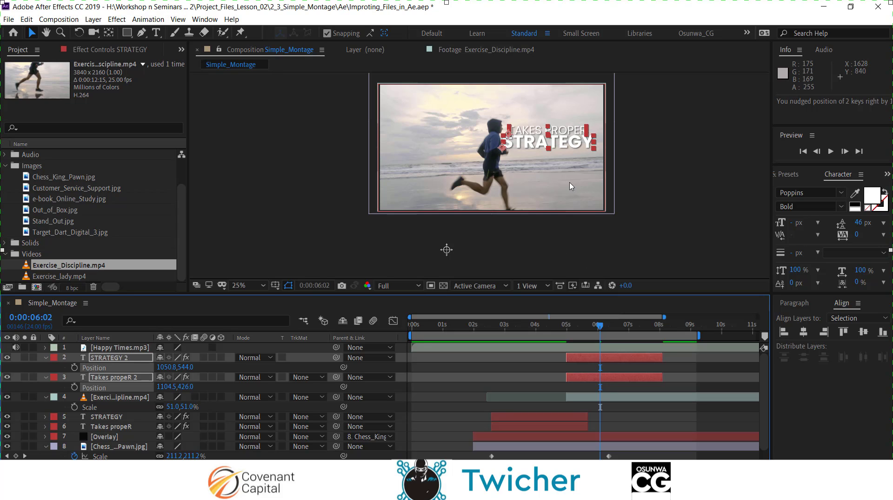
key(shift+Left)
key(shift+Left)
key(shift+Left)
key(shift+Left)
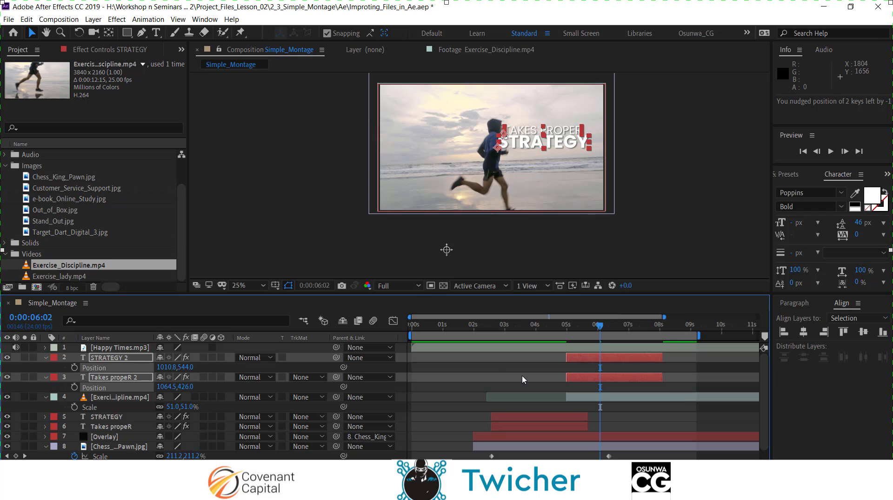
click(521, 376)
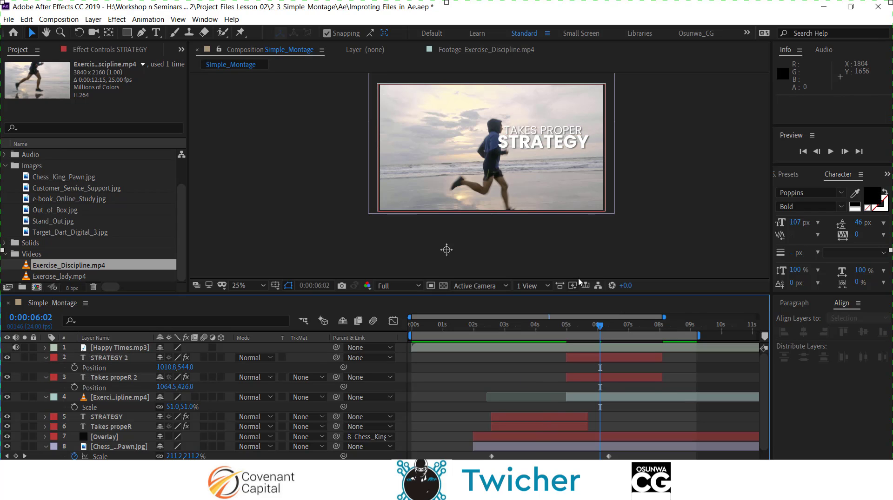
Step: Replace the text of the copied STRATEGY title over the running video with DISCIPLINE
double_click(526, 146)
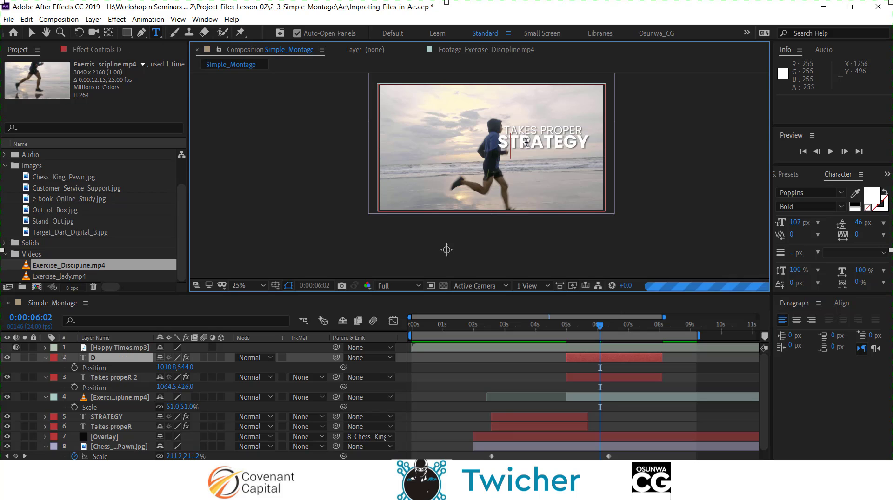
text(D)
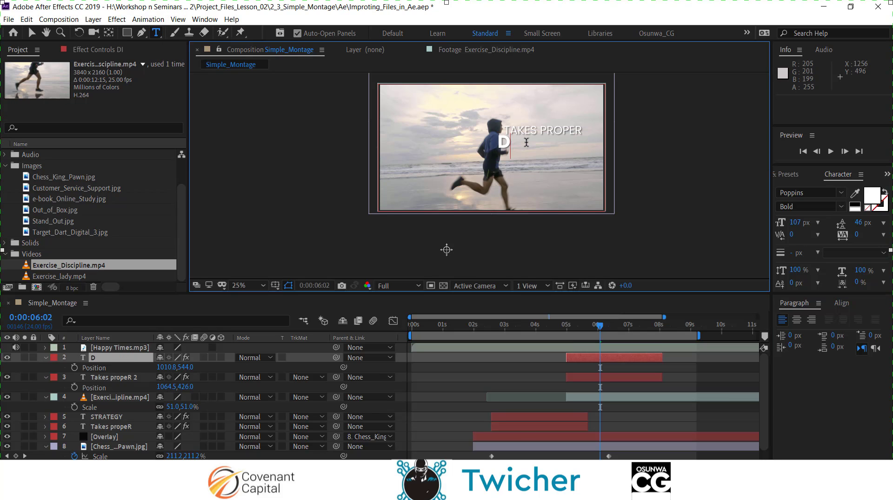
text(ISCIPL)
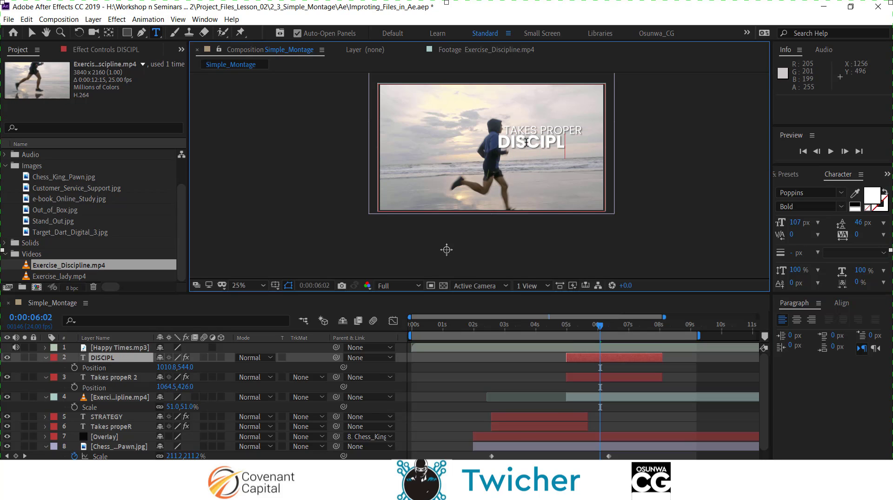
text(INE)
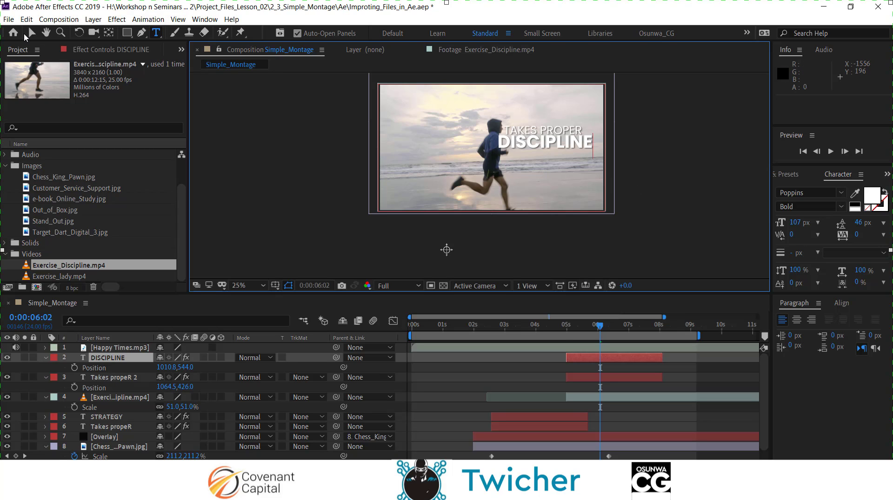
click(31, 33)
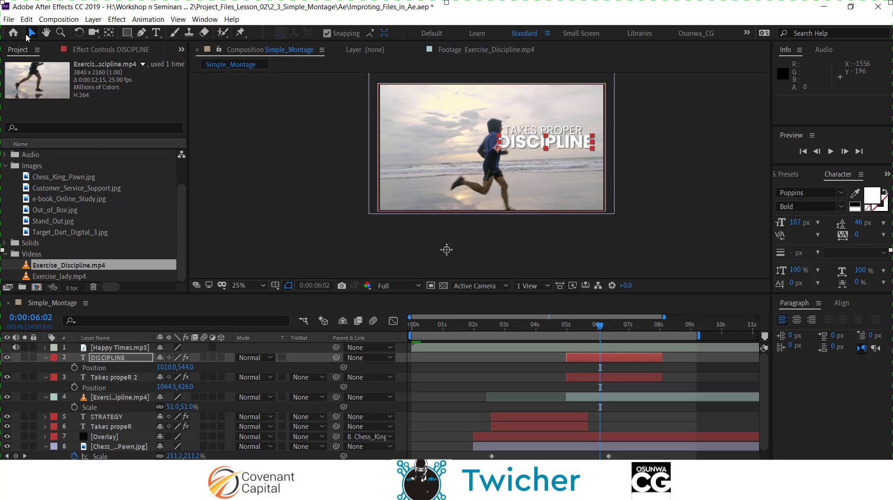
Step: Hide the Takes propeR 2 layer, collapse its properties, and move the DISCIPLINE title down to 1054.8, 850.3
click(584, 378)
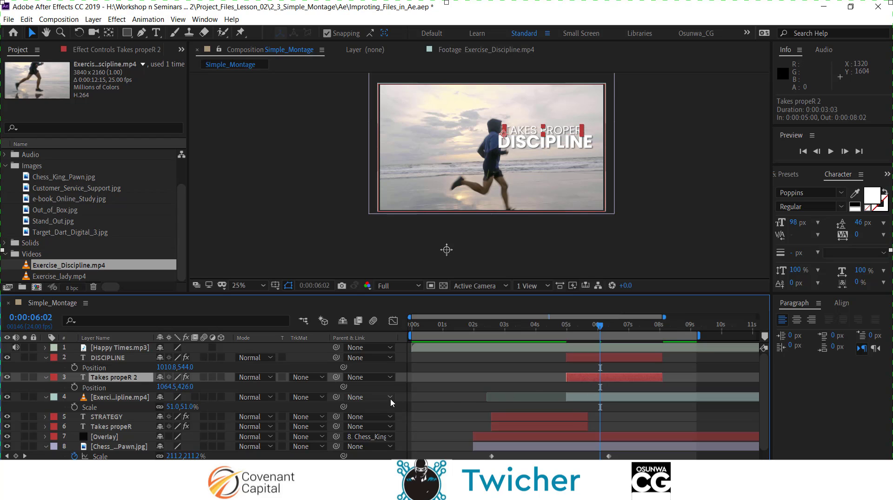
click(7, 377)
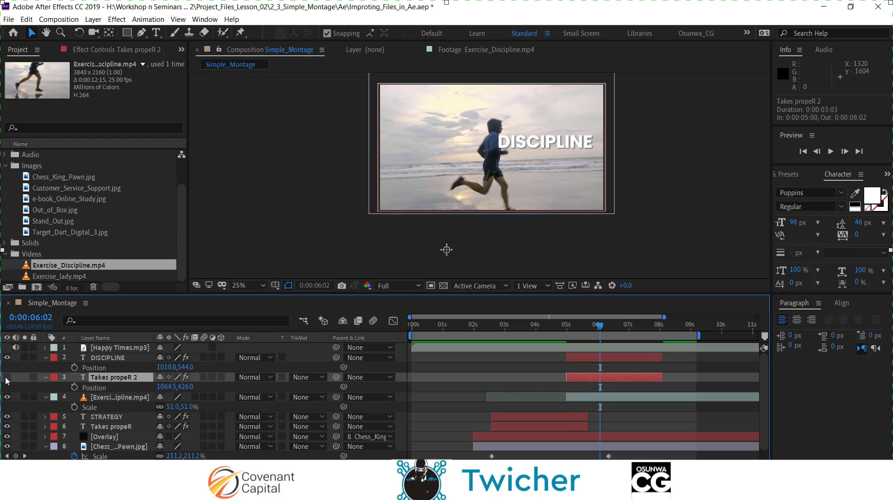
click(46, 378)
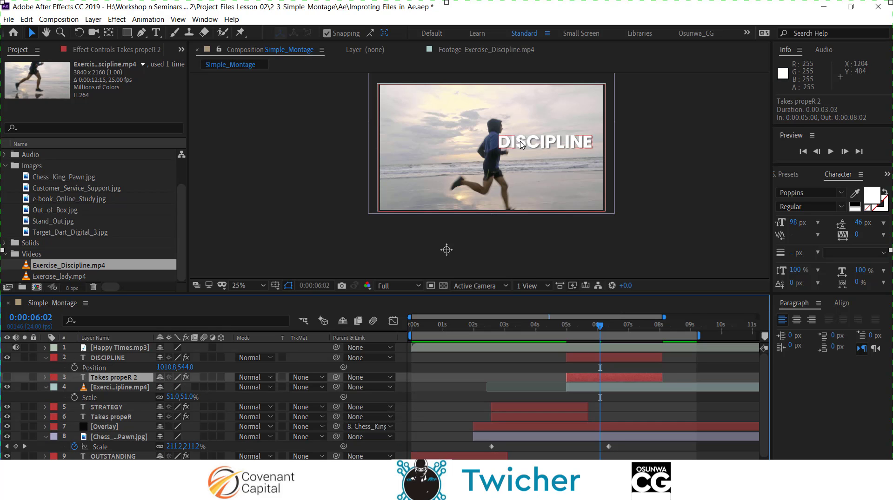
drag(518, 140, 526, 180)
Step: Play back the running scene from 0:00:04:18 to review the DISCIPLINE title's placement
click(583, 343)
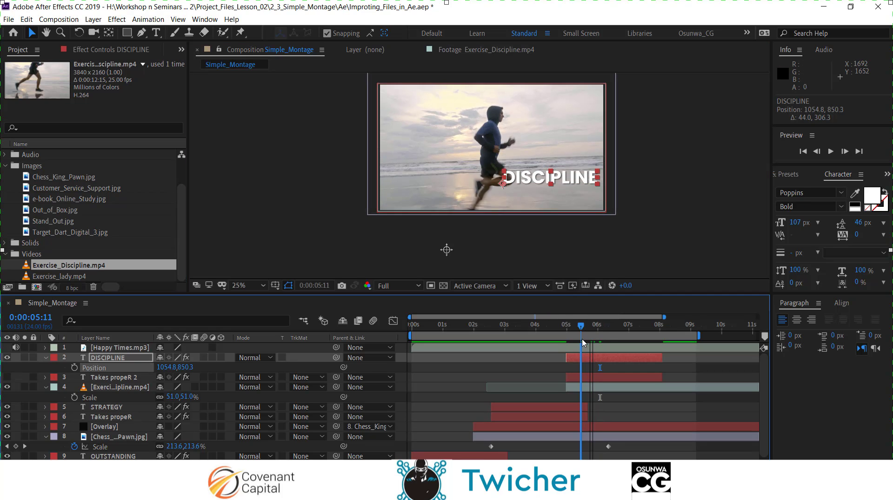
click(558, 347)
key(space)
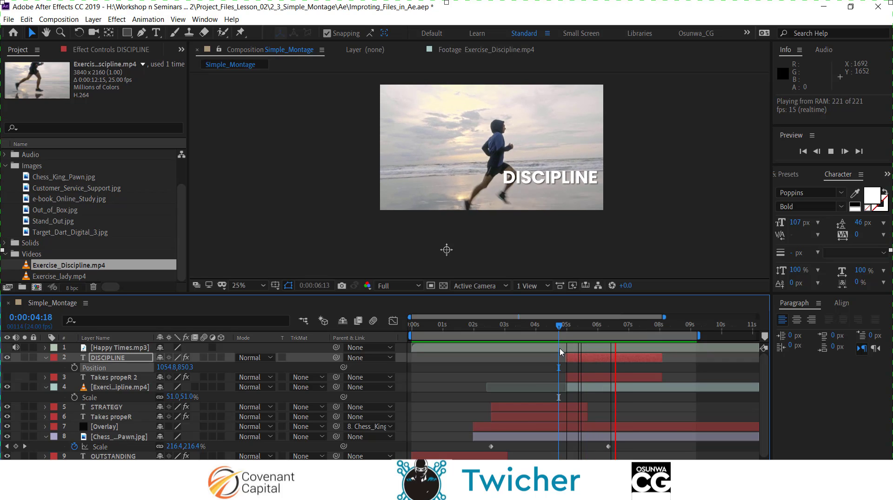
key(space)
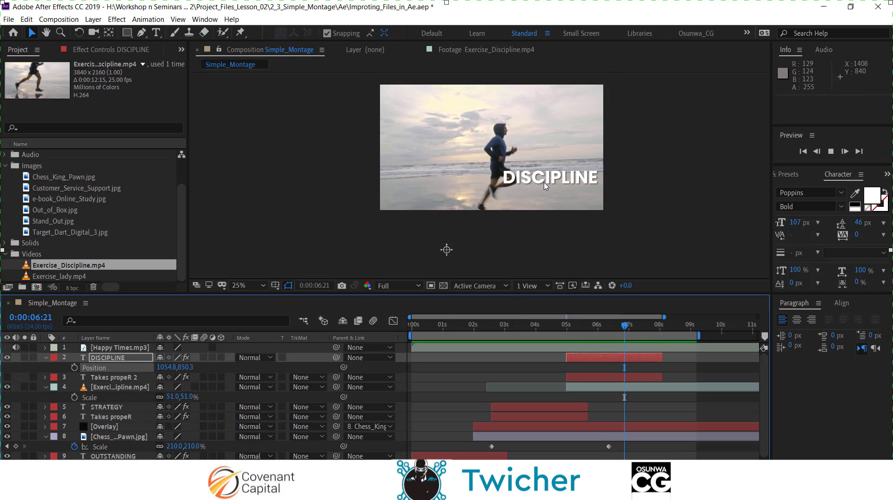
key(space)
key(space)
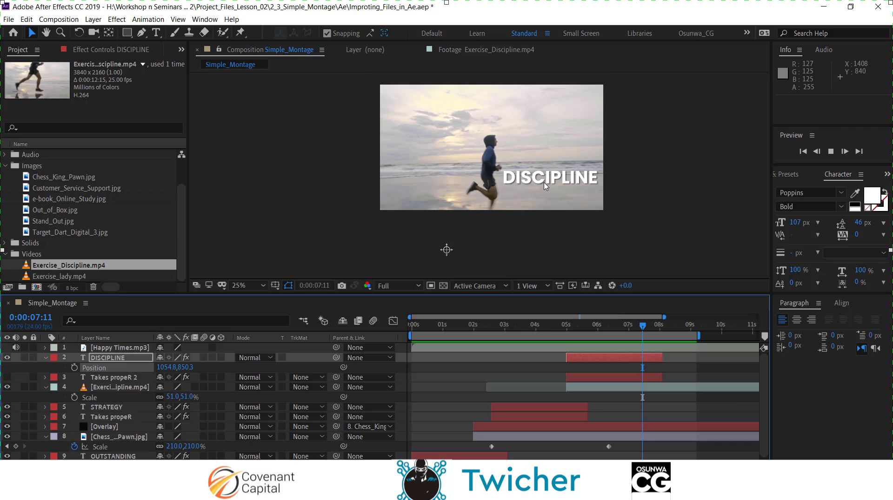
key(space)
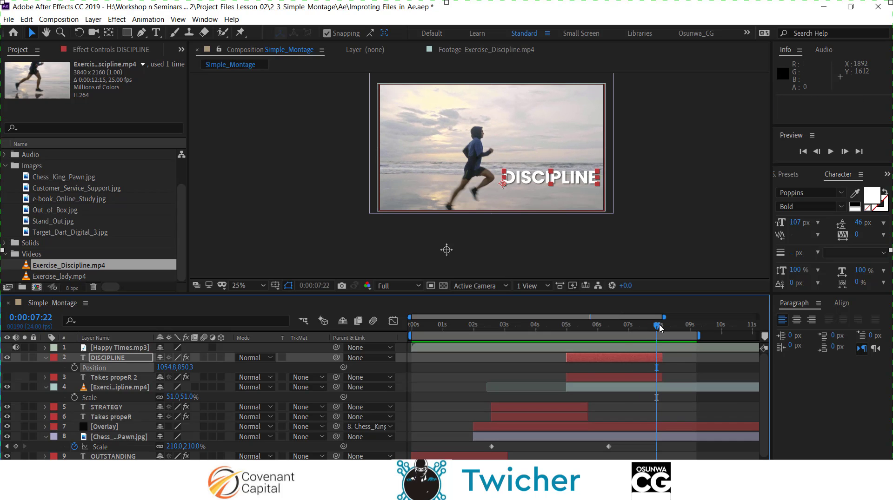
Step: At 0:00:05:00, move the DISCIPLINE title horizontally off screen to 2054.8, 850.3 and set its first Position keyframe
drag(656, 361, 566, 361)
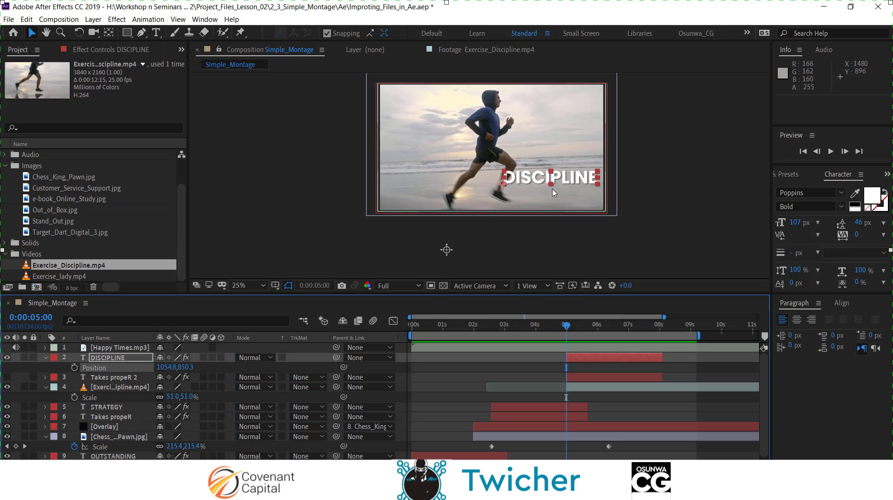
key(space)
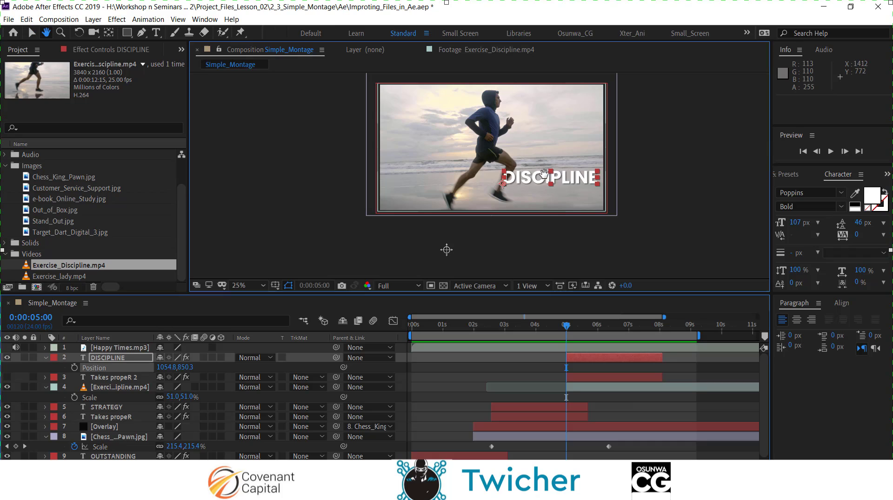
drag(541, 173, 542, 194)
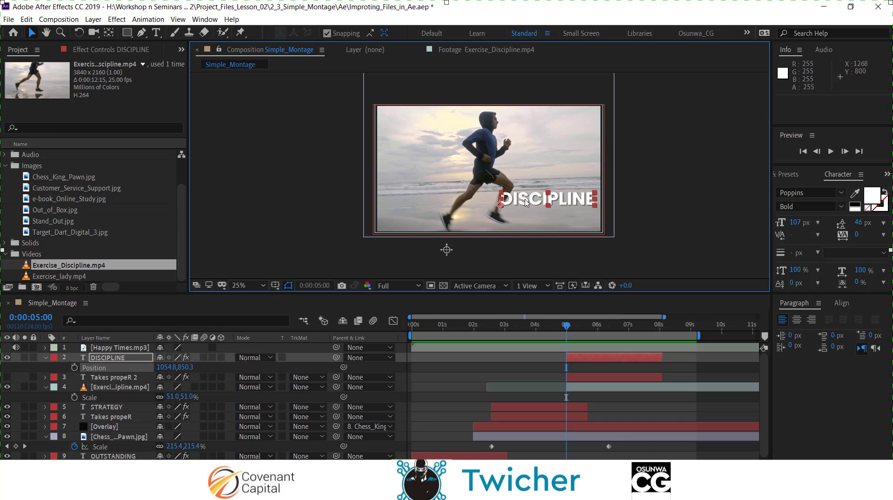
key(shift+Right)
key(shift+Right)
key(shift+Right)
key(shift+Right)
key(shift+Right)
key(shift+Right)
key(shift+Right)
key(shift+Right)
key(shift+Right)
key(shift+Right)
key(shift+Right)
key(shift+Right)
key(shift+Right)
key(shift+Right)
key(shift+Right)
key(shift+Right)
key(shift+Right)
key(shift+Right)
key(shift+Right)
key(shift+Right)
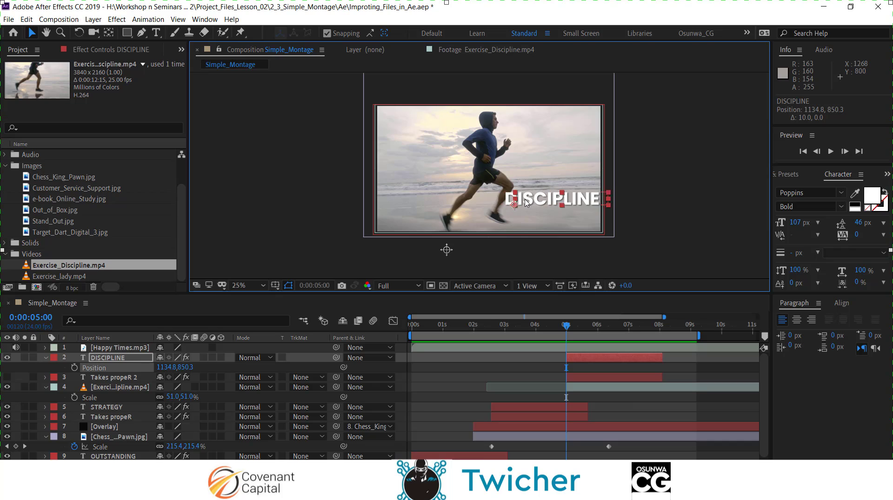
key(shift+Right)
key(shift+Right)
key(shift+Right)
key(shift+Right)
key(shift+Right)
key(shift+Right)
key(shift+Right)
key(shift+Right)
key(shift+Right)
key(shift+Right)
key(shift+Right)
key(shift+Right)
key(shift+Right)
key(shift+Right)
key(shift+Right)
key(shift+Right)
key(shift+Right)
key(shift+Right)
key(shift+Right)
key(shift+Right)
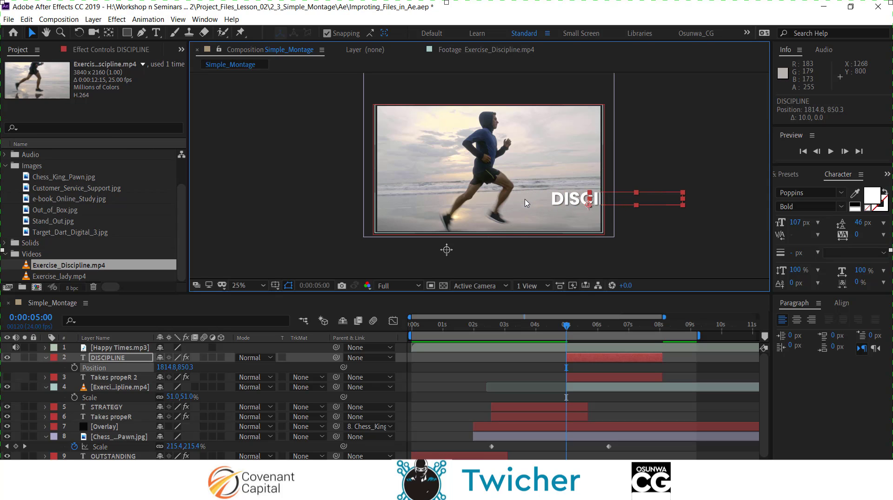
key(shift+Right)
key(shift+Right)
key(shift+Right)
key(shift+Right)
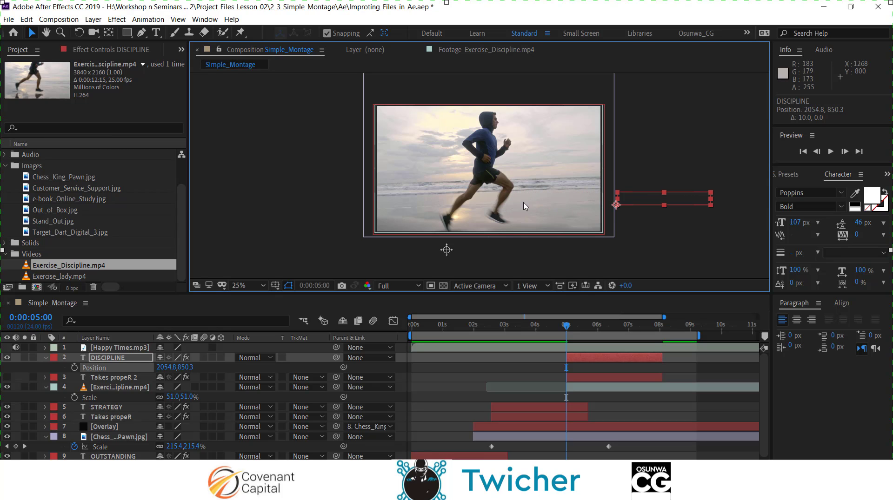
click(74, 368)
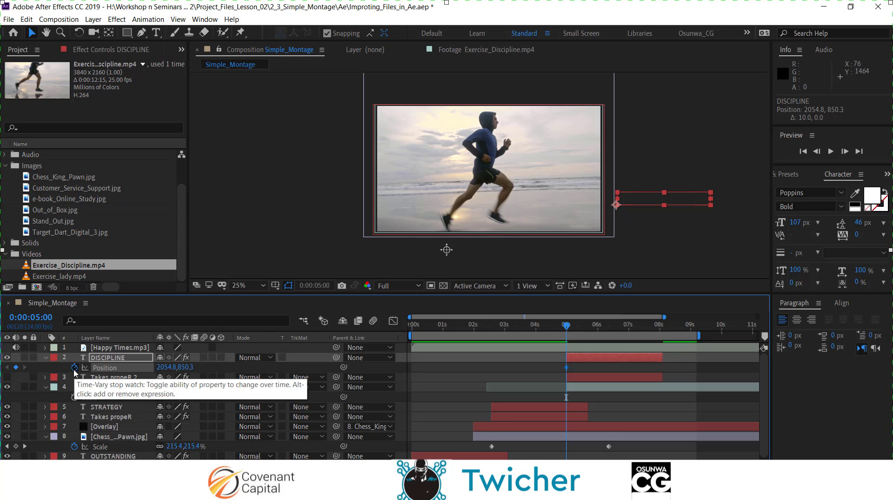
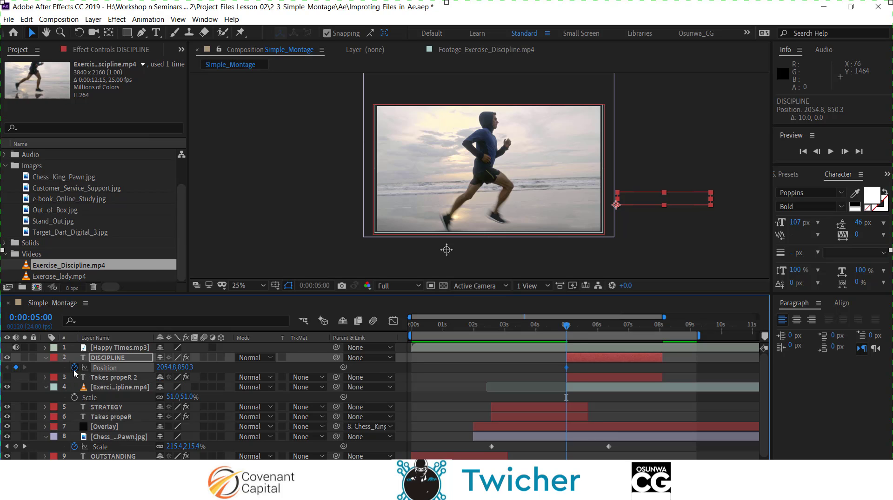
Step: At 0:00:05:10, bring the DISCIPLINE title back into frame at 1014.8, 850.3 as a second Position keyframe, and preview the slide-in
key(shift+Page_Down)
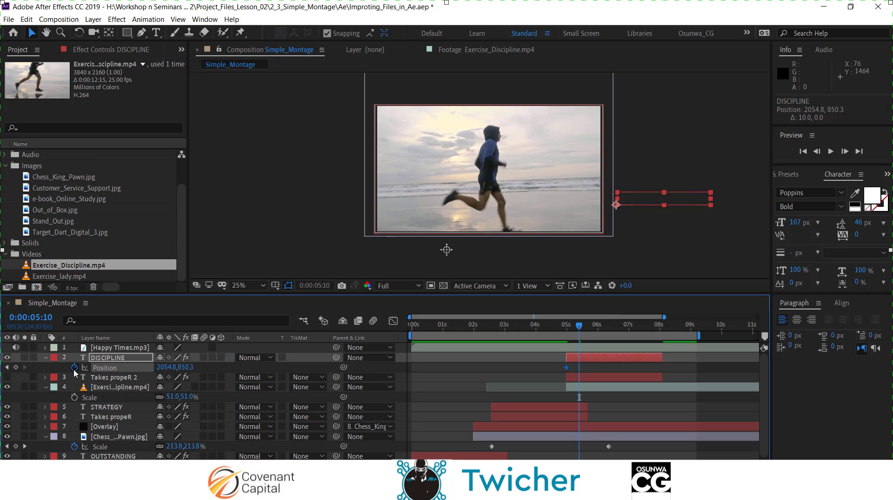
key(shift+Left)
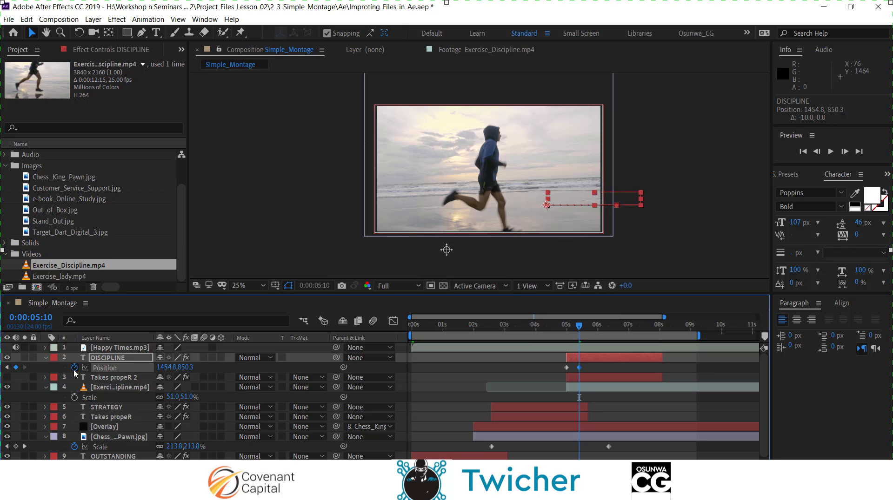
key(shift+Left)
key(shift+Left)
key(shift+Left)
key(shift+Left)
key(shift+Left)
key(shift+Left)
key(shift+Left)
key(shift+Left)
key(shift+Left)
key(shift+Left)
key(shift+Left)
key(shift+Left)
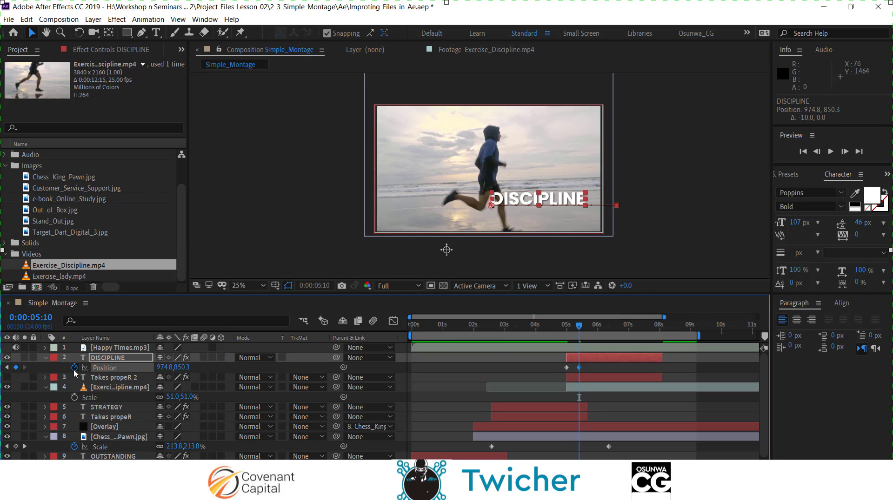
key(shift+Right)
key(shift+Right)
key(shift+Right)
key(shift+Right)
key(shift+Right)
key(shift+Right)
key(shift+Right)
key(shift+Right)
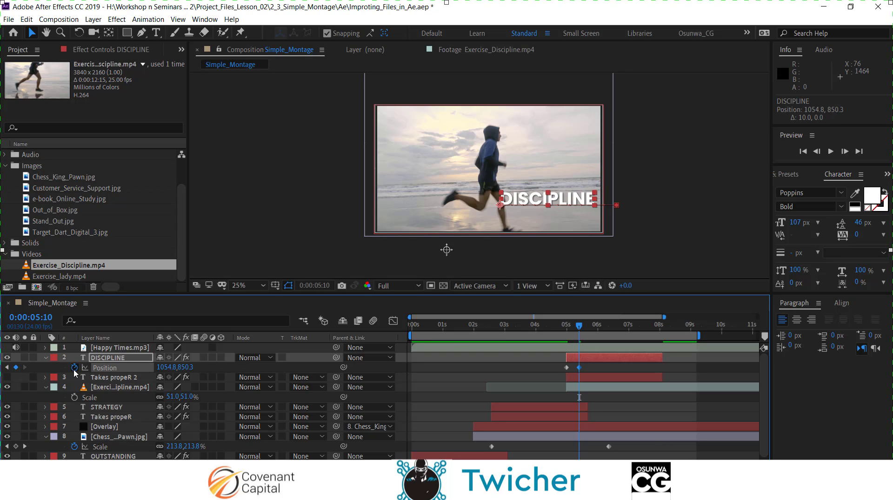
key(shift+Left)
key(shift+Left)
key(shift+Left)
key(shift+Left)
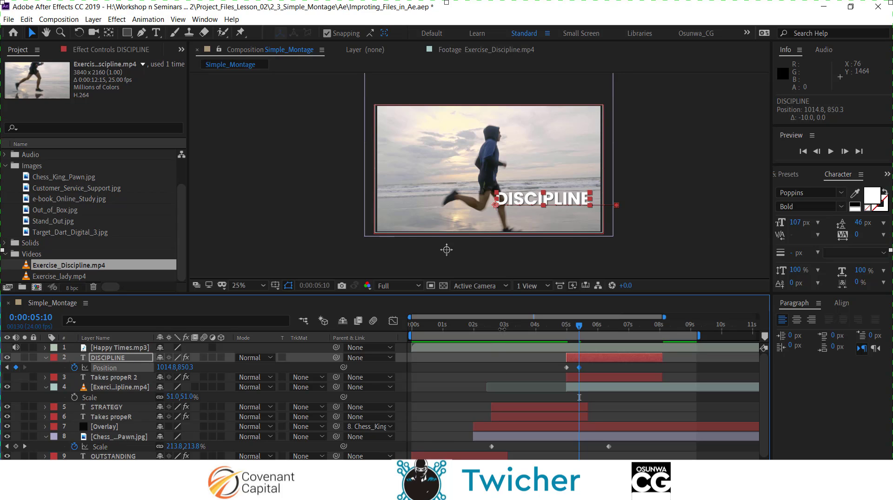
drag(577, 331, 536, 332)
key(space)
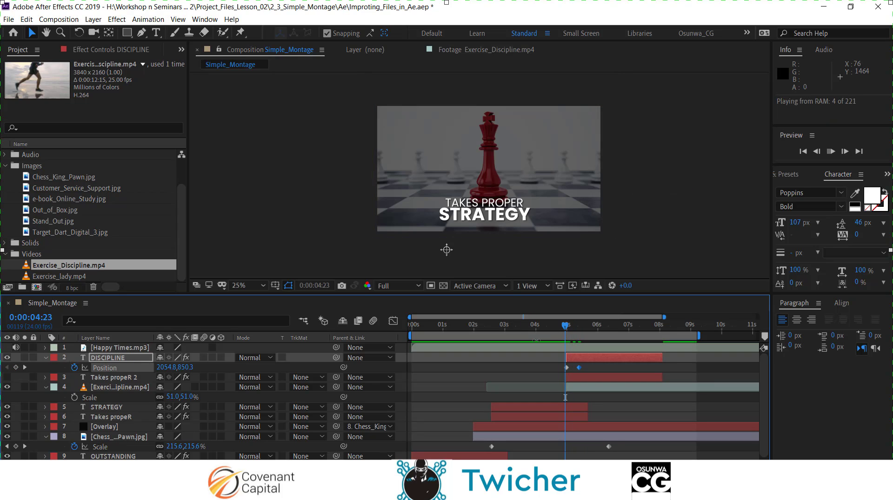
Step: Shift the DISCIPLINE layer with its keyframes to start at 0:00:05:05, and preview the new timing from 0:00:04:22
scroll(574, 371, up, 2)
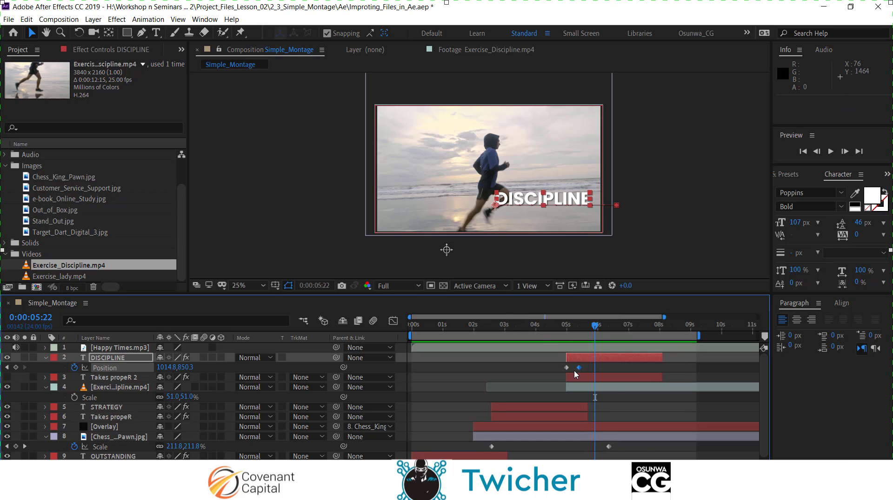
scroll(582, 370, up, 2)
drag(601, 368, 524, 379)
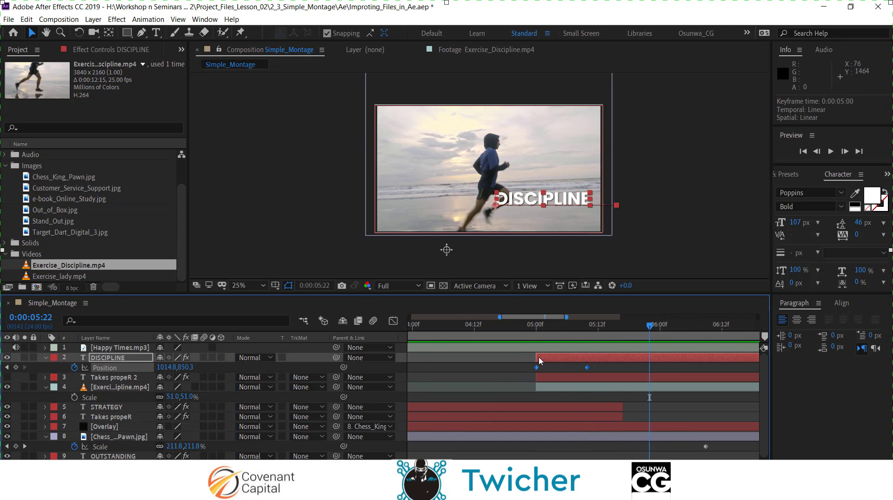
click(508, 363)
drag(541, 362, 570, 359)
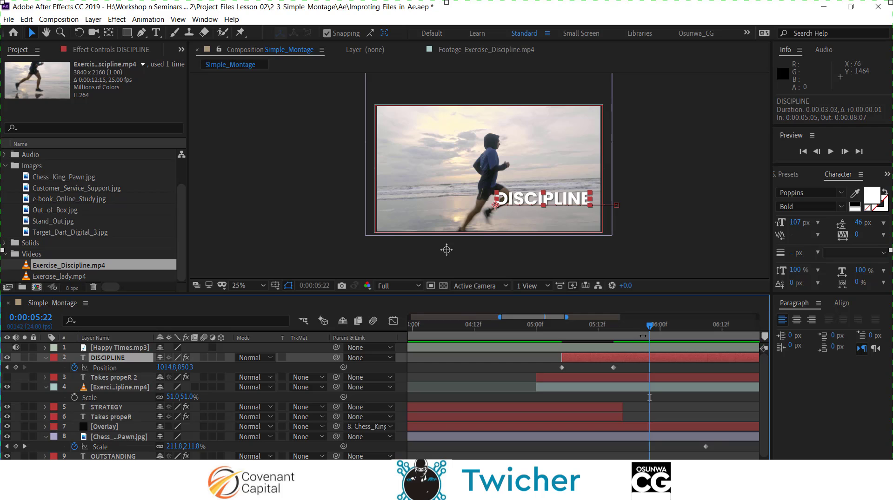
drag(649, 326, 525, 325)
key(space)
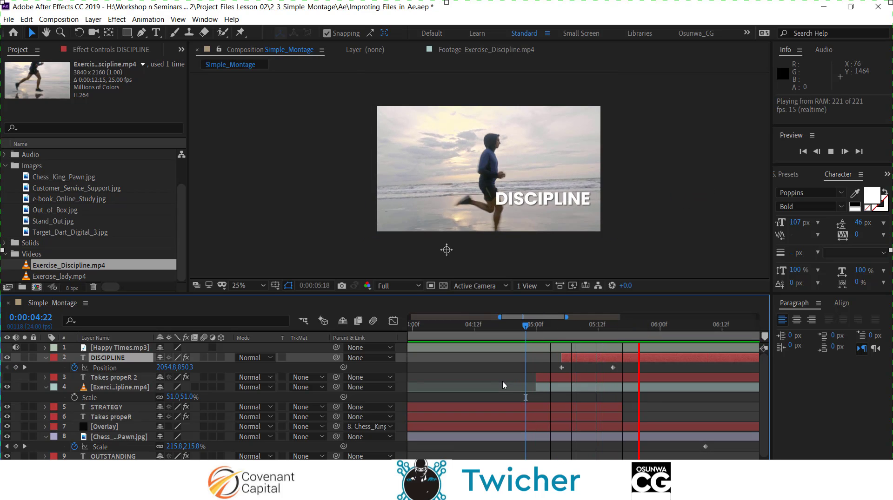
key(space)
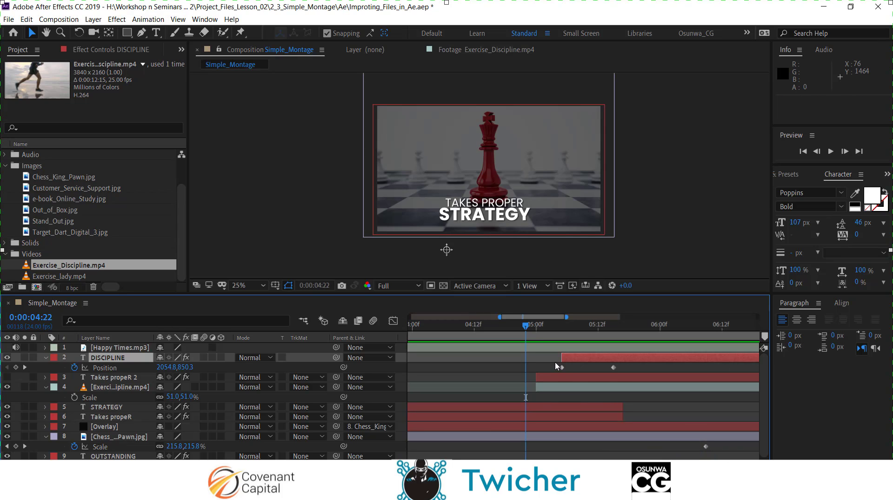
Step: Apply Easy Ease to both Position keyframes of the DISCIPLINE layer
drag(554, 363, 627, 383)
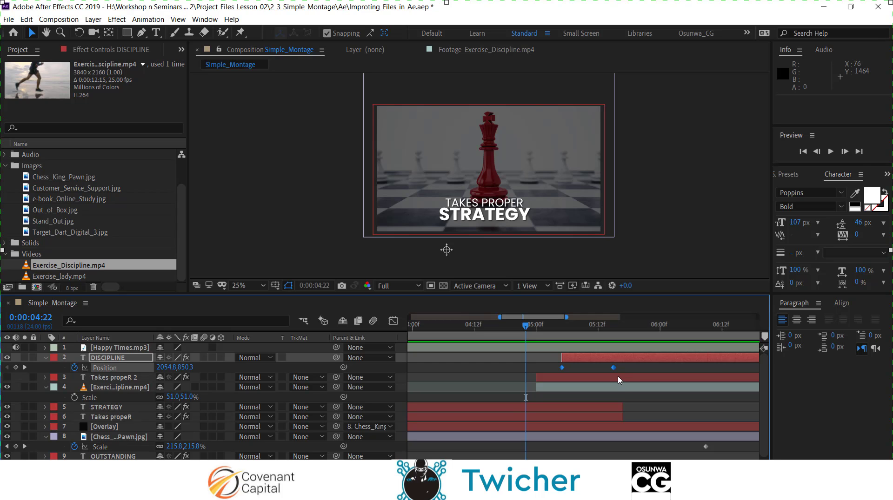
right_click(613, 368)
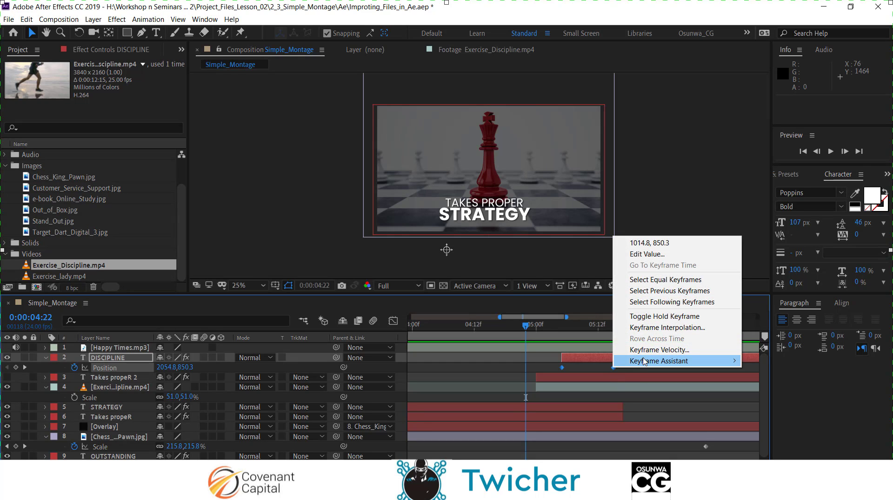
mouse_move(644, 362)
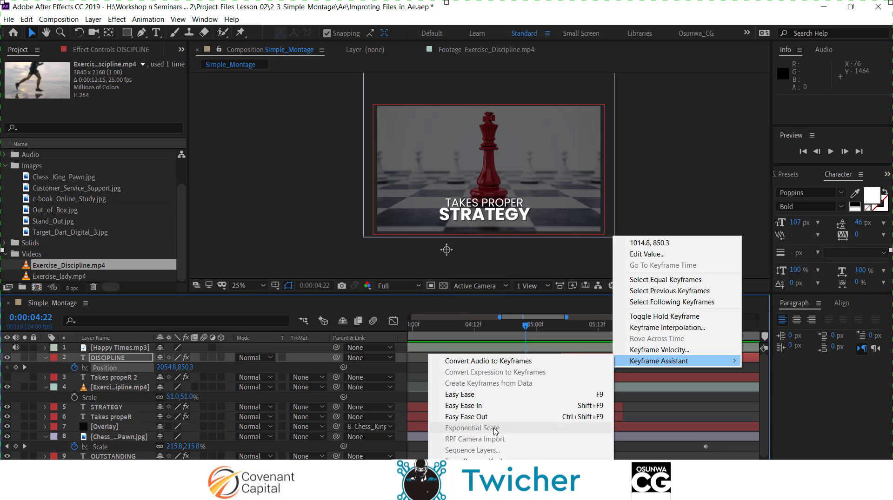
click(495, 398)
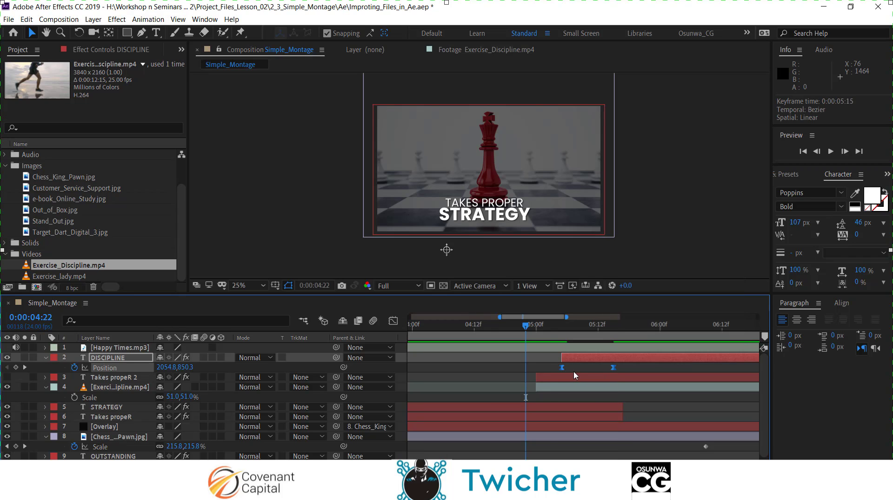
Step: Play back the transition from the chess scene to the running scene to review the eased DISCIPLINE slide-in
key(minus)
key(space)
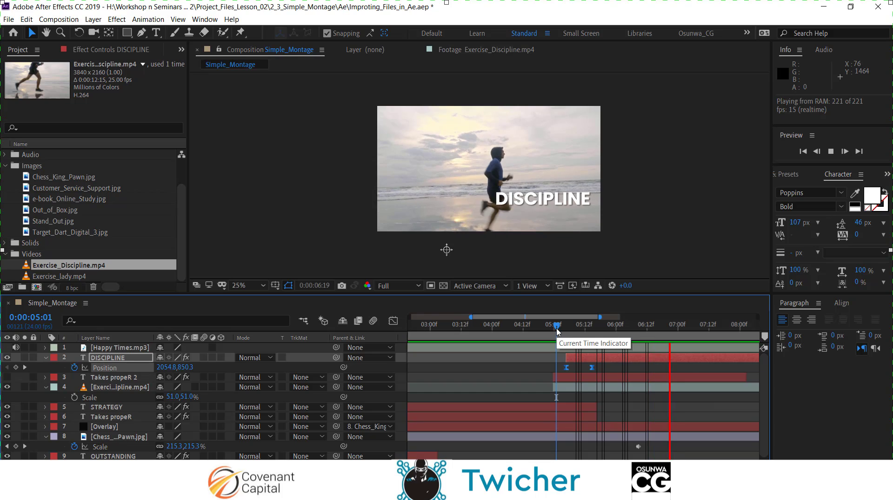
key(space)
key(minus)
key(minus)
key(minus)
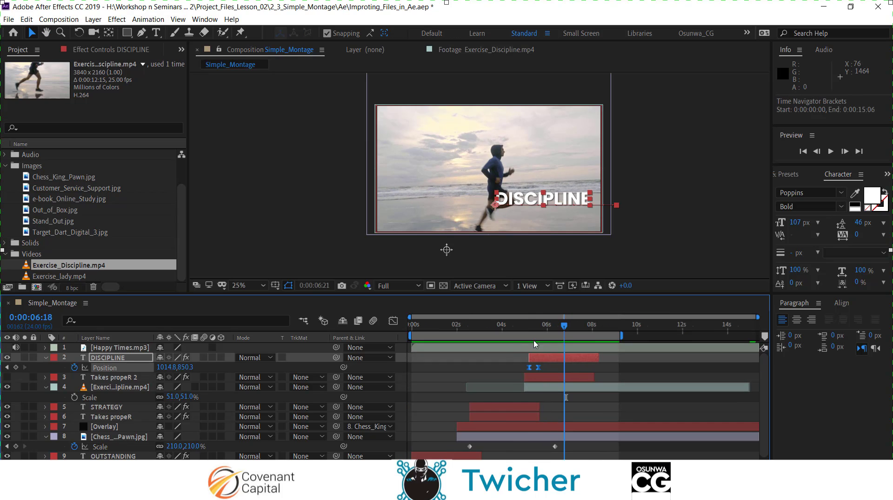
click(510, 327)
key(space)
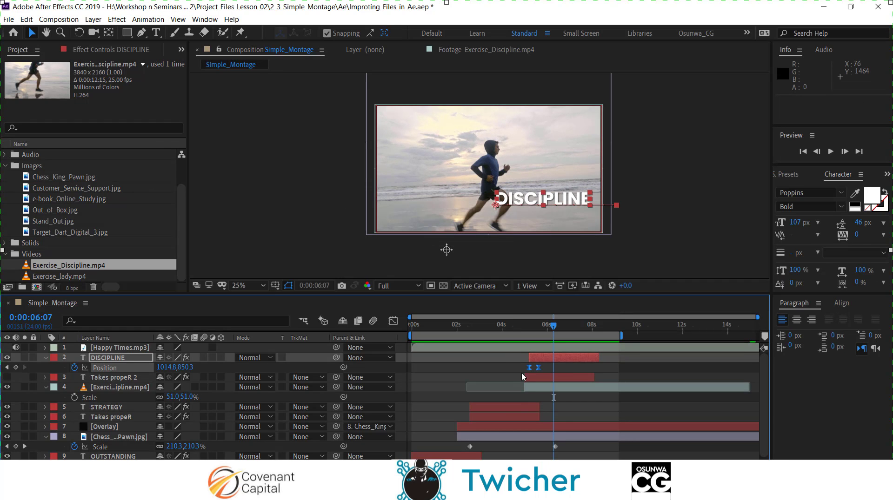
Step: Duplicate the Overlay layer, place the copy directly above the Exercise_Discipline.mp4 layer starting at 0:00:05:00, and preview the darkened running scene
click(509, 425)
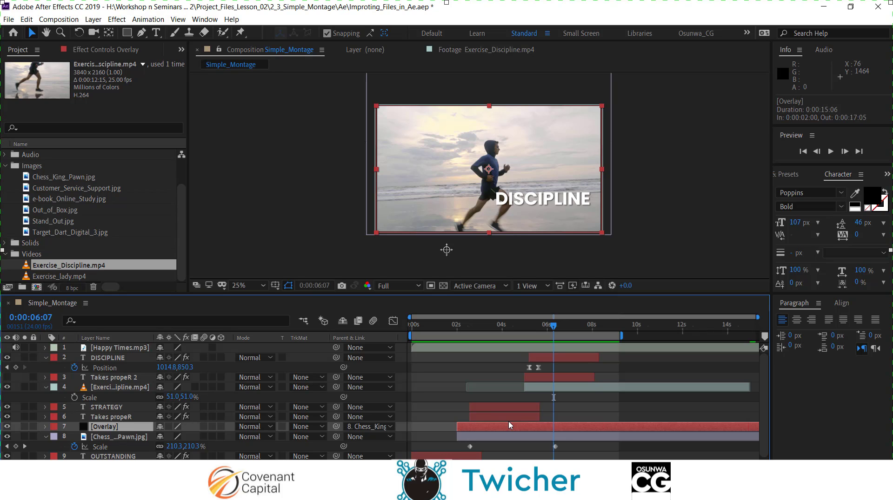
key(ctrl+d)
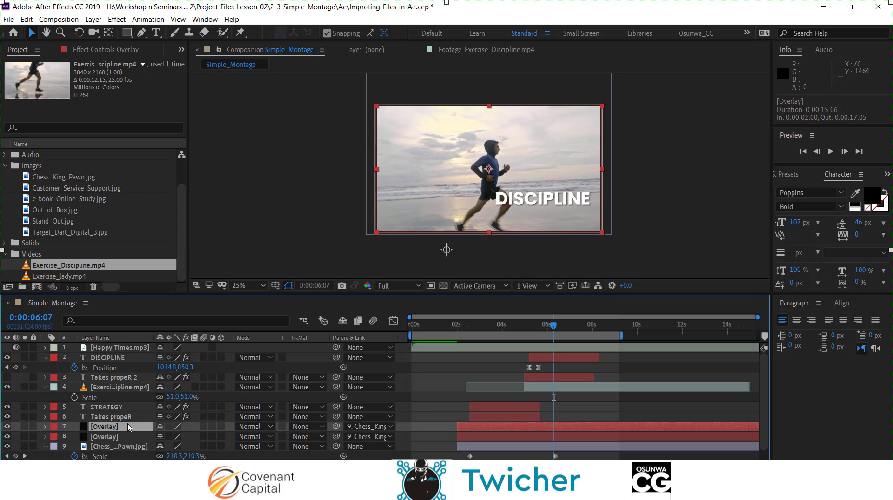
drag(132, 434, 140, 380)
drag(477, 388, 542, 387)
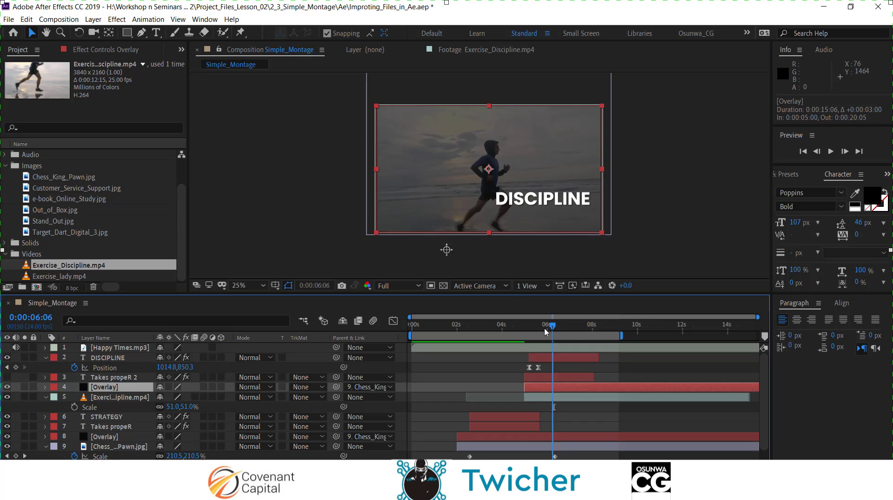
drag(553, 325, 521, 345)
key(space)
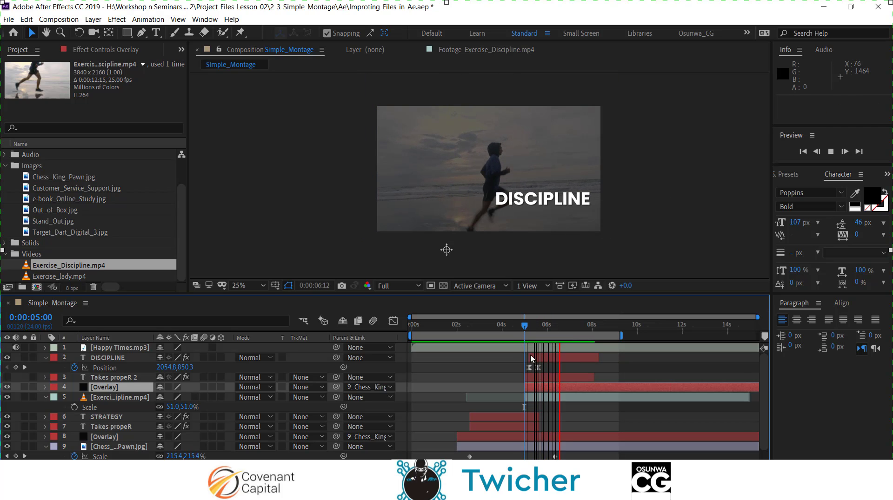
Step: Set the Opacity of the Overlay copy above the running video to 41%
click(551, 389)
key(t)
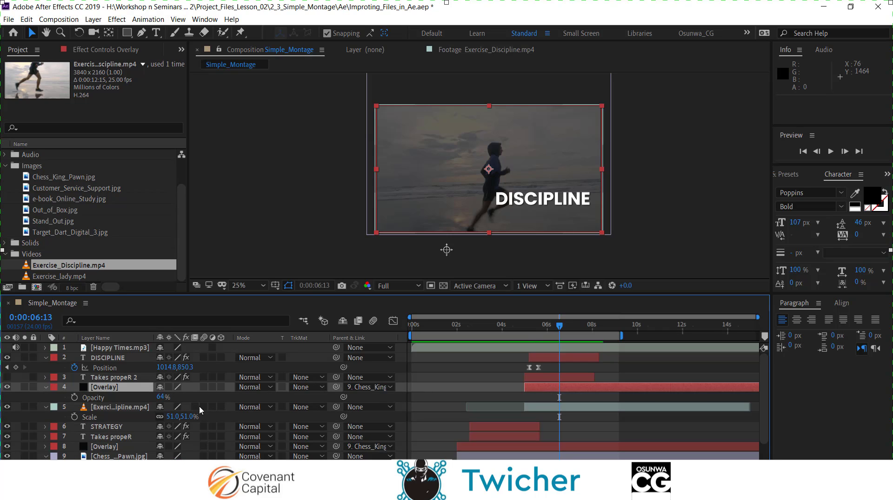
click(163, 398)
text(34)
key(Return)
drag(151, 398, 149, 398)
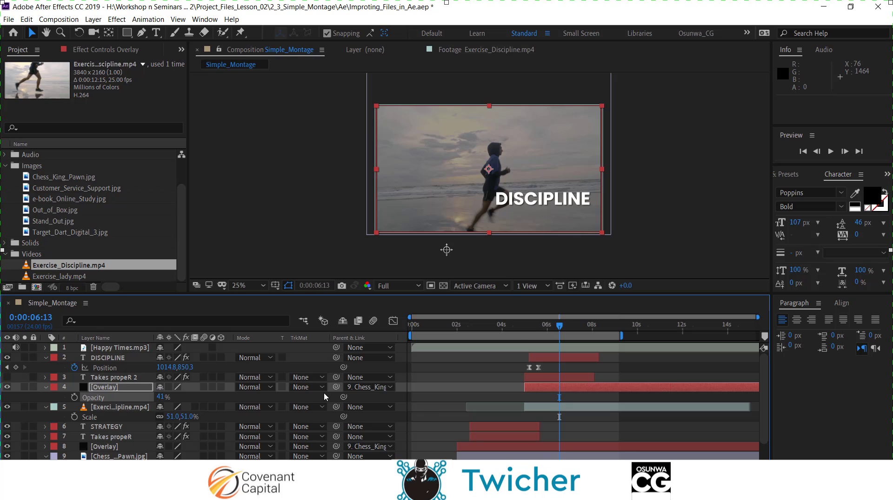
Step: Play back the start of the running scene from 0:00:04:20 to check the lighter overlay, and collapse the overlay's properties
drag(561, 327, 539, 331)
key(space)
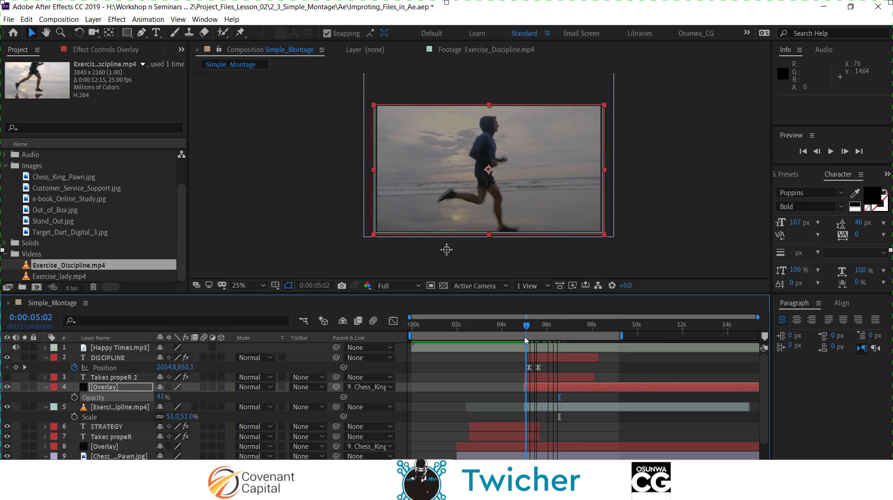
click(520, 327)
key(space)
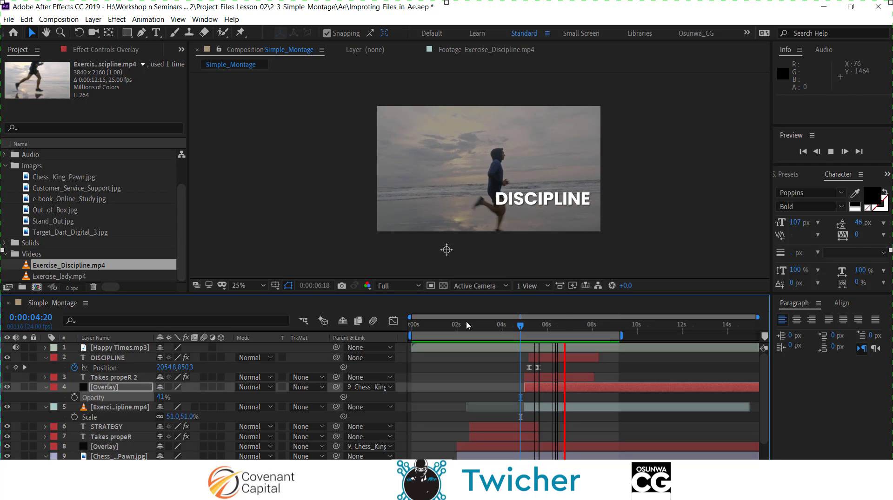
key(space)
click(45, 388)
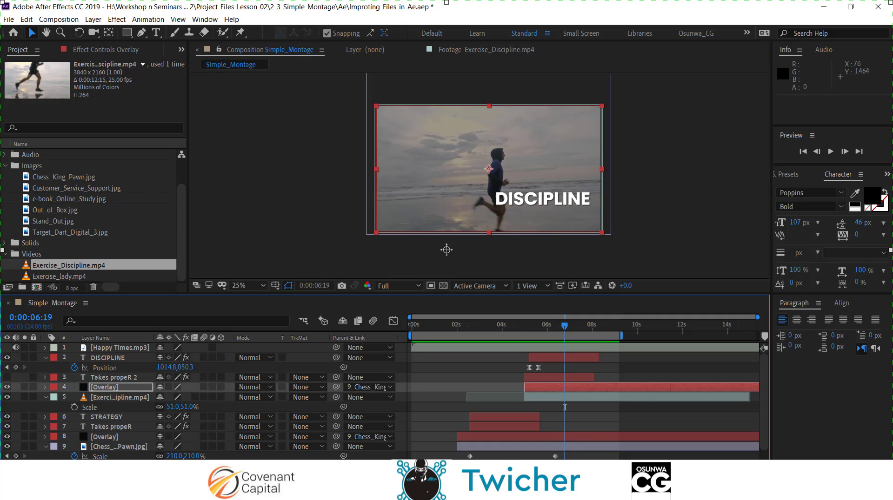
Step: Switch to Script_02_Outstanding.doc in WPS Office, select "Learning and" in the last script line, and return to After Effects
click(741, 494)
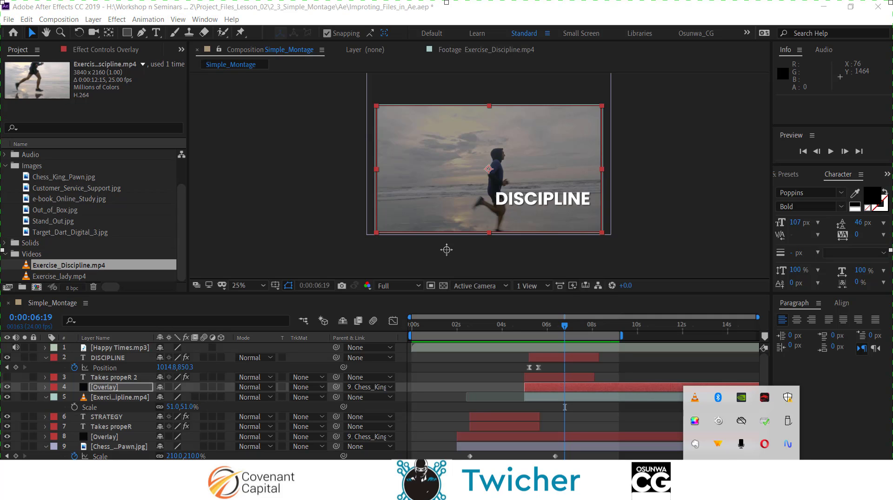
key(alt+Tab)
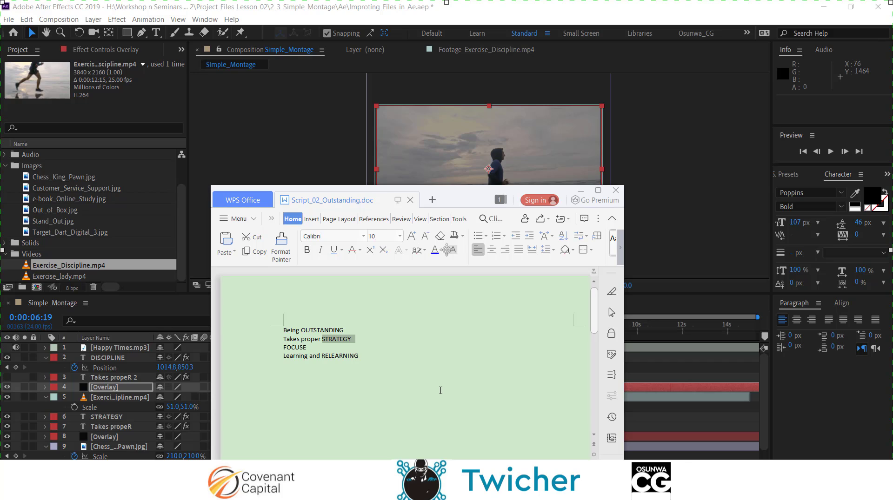
click(283, 356)
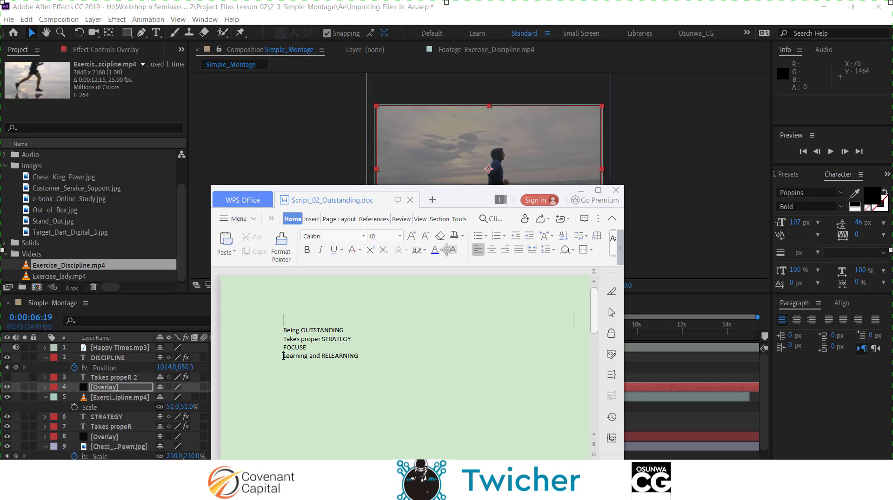
drag(285, 356, 347, 353)
click(355, 373)
drag(283, 356, 320, 359)
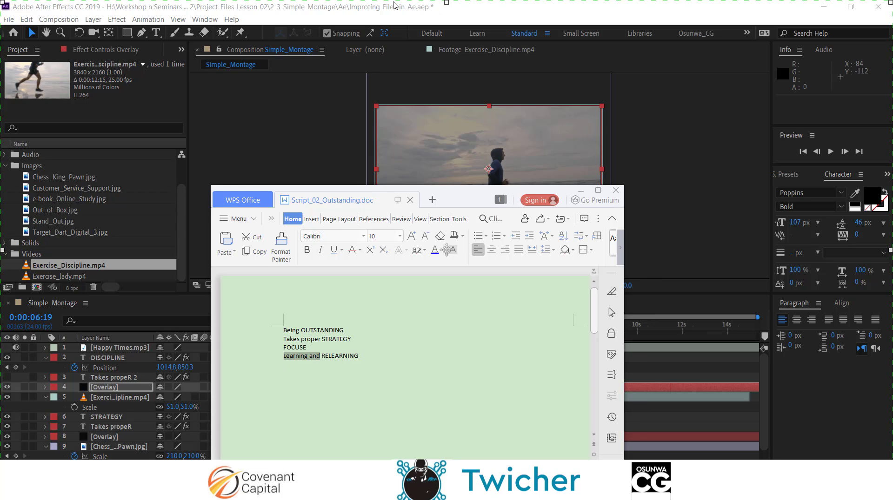
click(367, 74)
Step: Replay the transition from the chess scene into the running scene to judge when DISCIPLINE enters the frame, stopping at 0:00:05:09
drag(567, 331, 524, 329)
key(space)
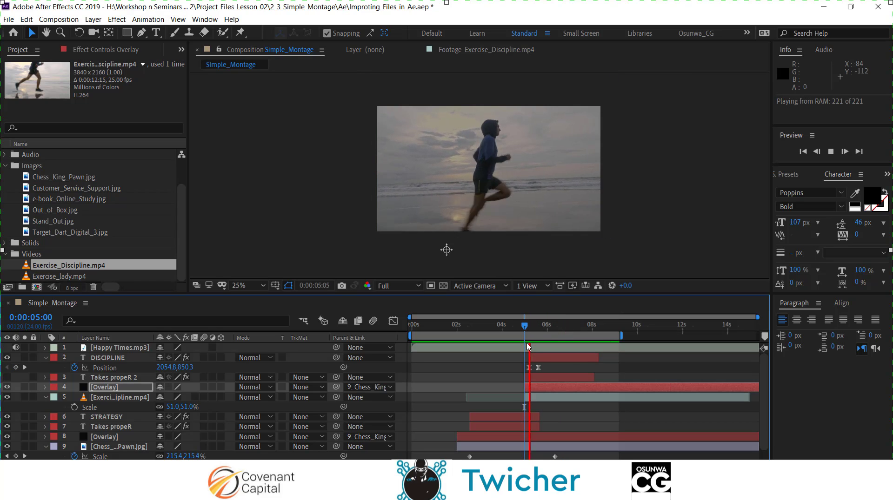
key(space)
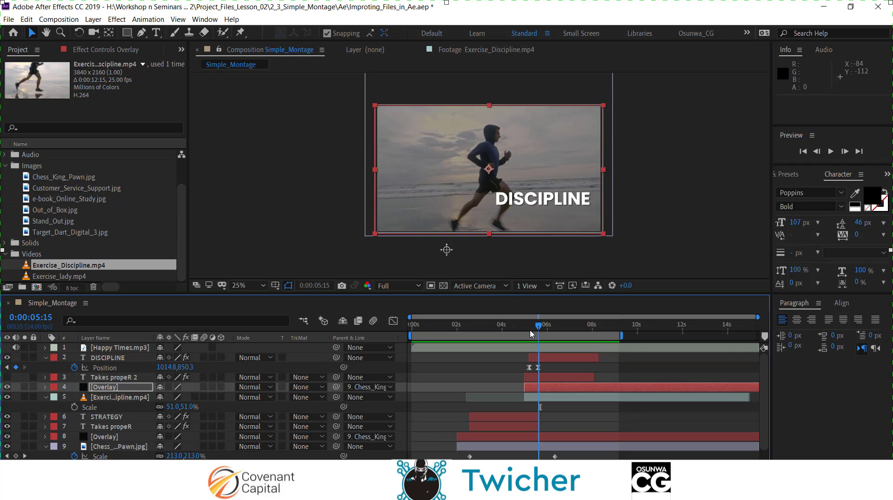
drag(537, 331, 508, 354)
key(space)
key(space)
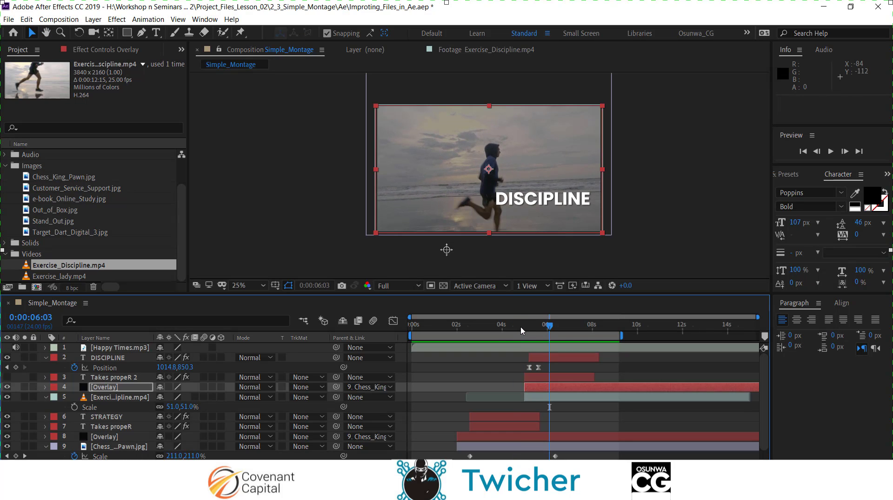
click(515, 332)
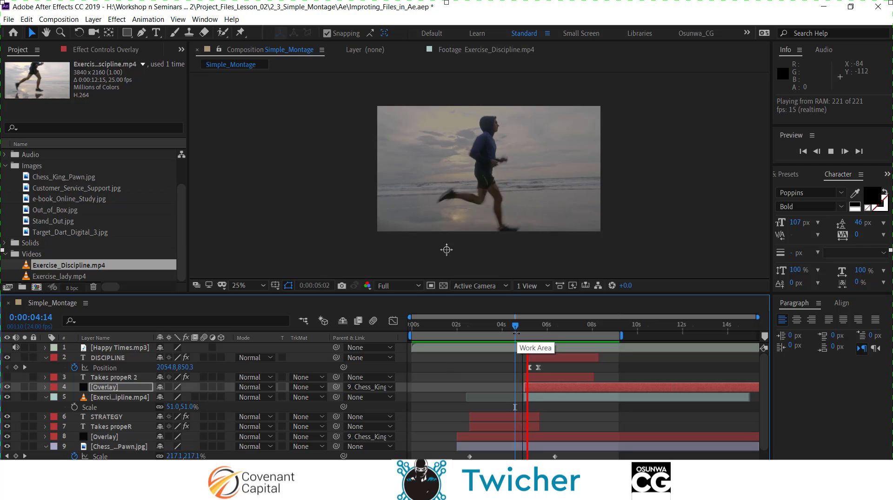
key(space)
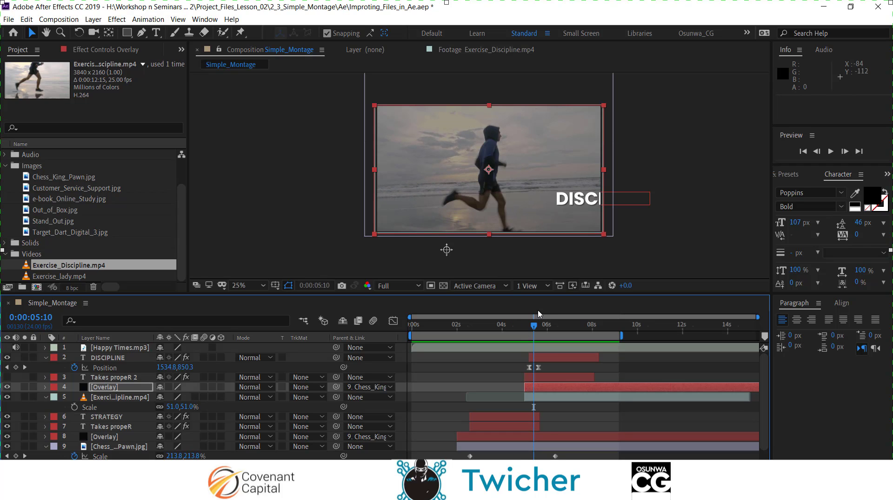
drag(536, 331, 533, 329)
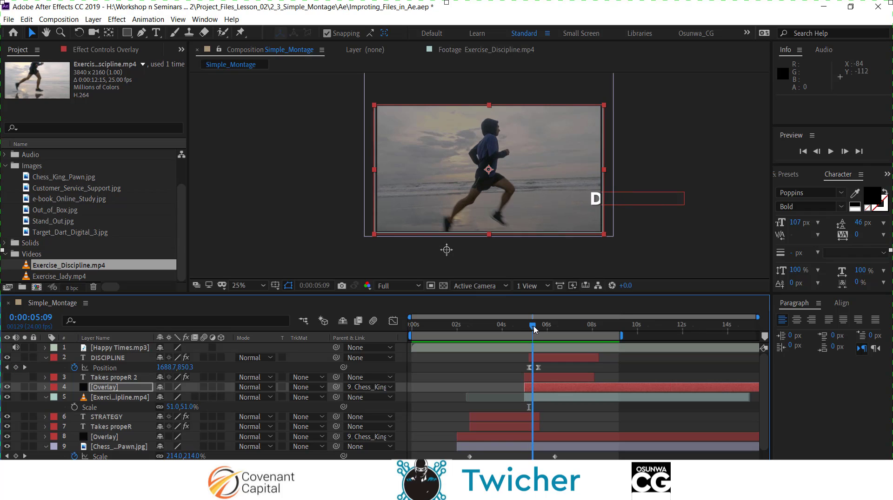
Step: Trim the STRATEGY, Takes propeR, lower Overlay and Chess_King_Pawn.jpg layers so they end at 0:00:05:09
click(535, 398)
click(536, 420)
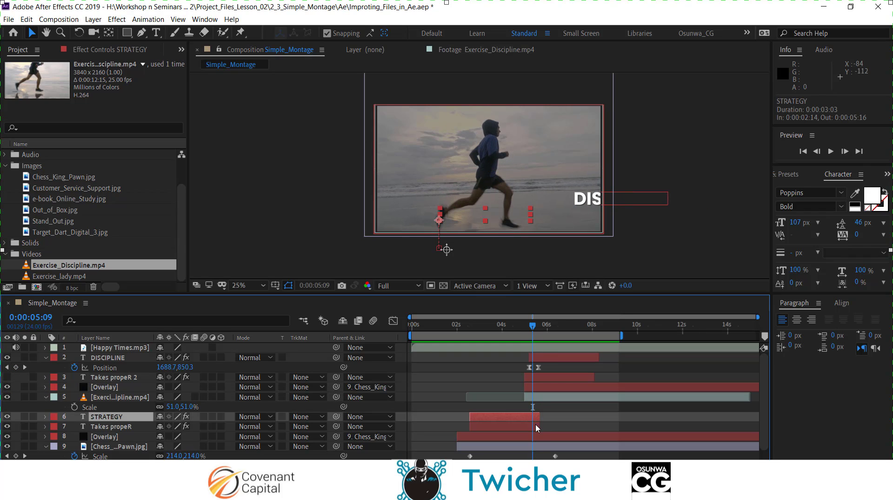
scroll(536, 443, down, 2)
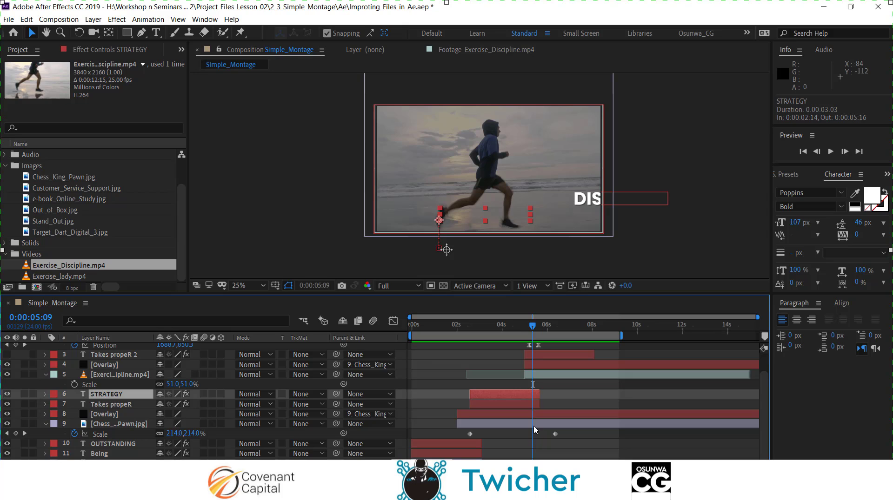
shift+click(535, 424)
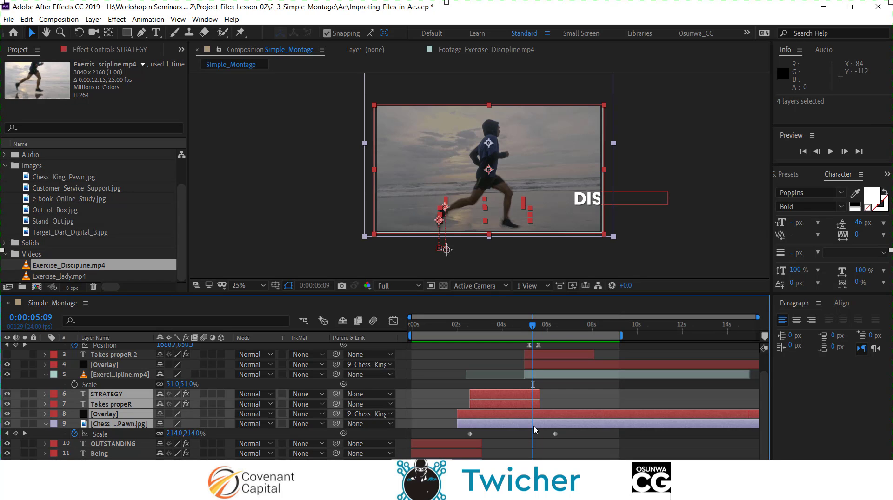
key(alt+])
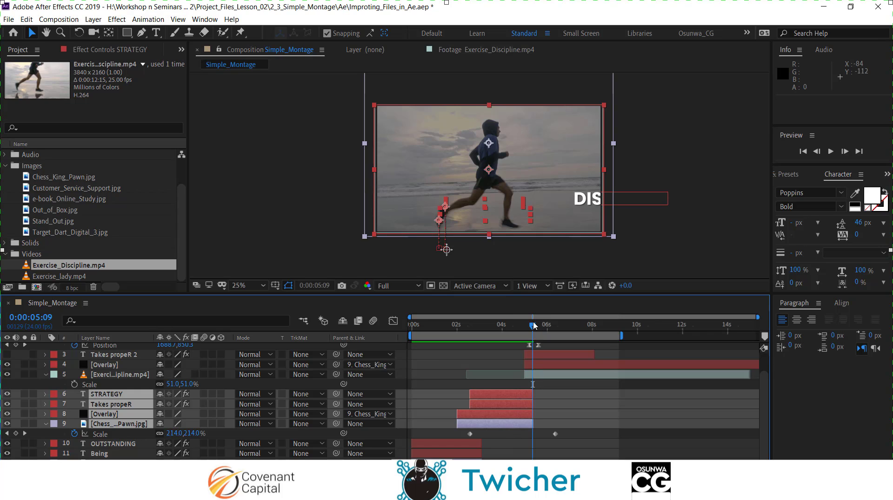
Step: Hide the timeline's Switches and Modes columns, and preview the running scene from 0:00:05:00
drag(533, 325, 524, 326)
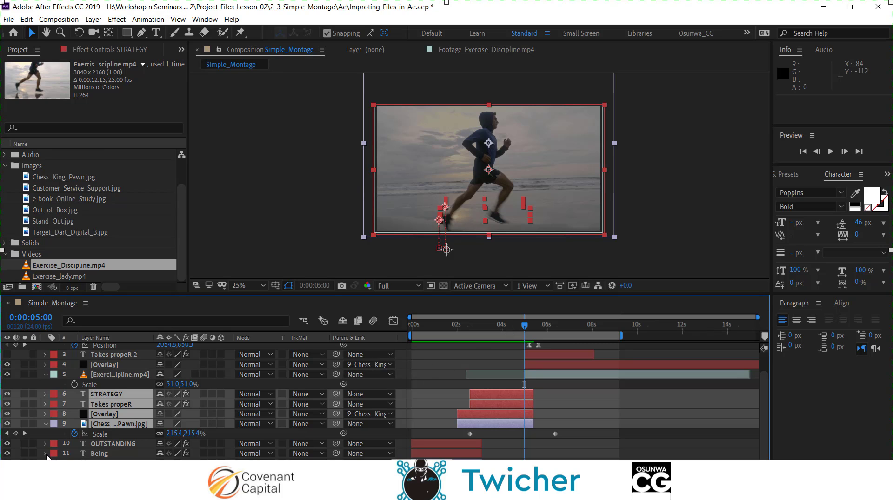
key(F4)
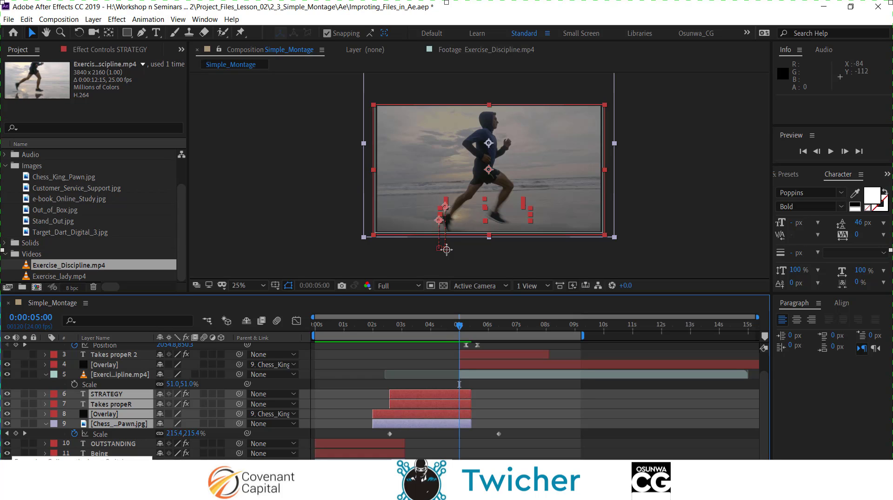
click(8, 472)
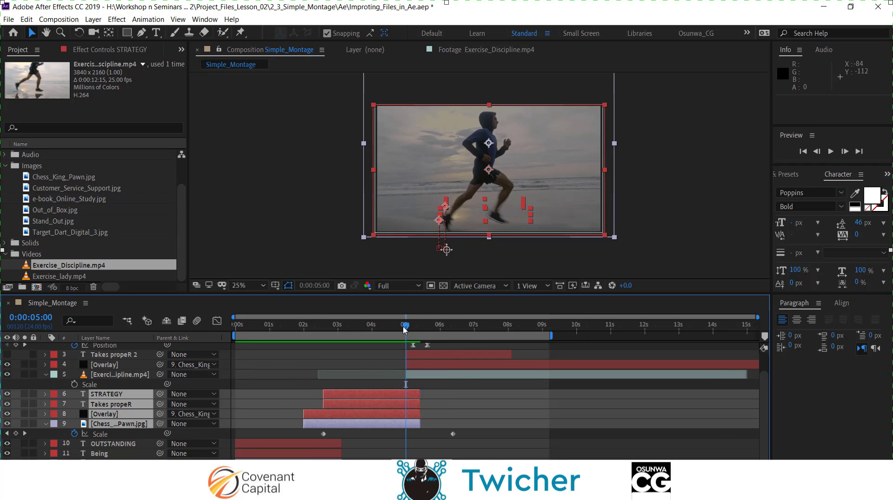
key(space)
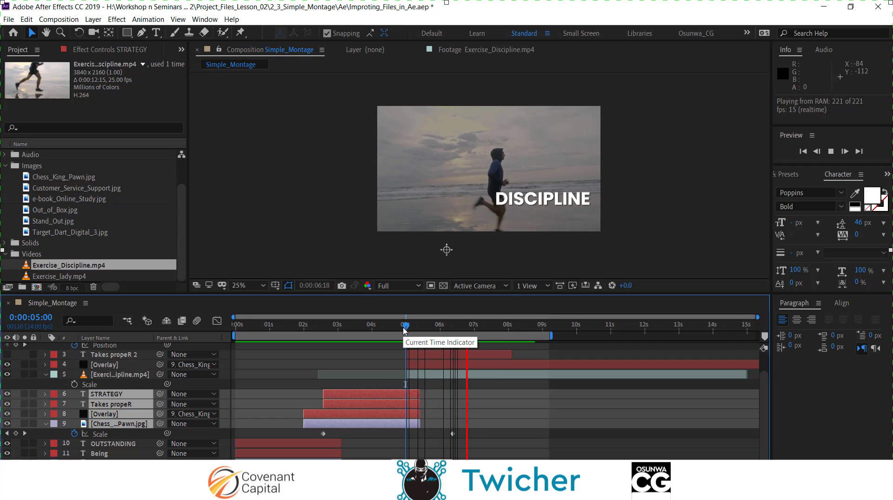
Step: Add e-book_Online_Study.jpg to the composition above the DISCIPLINE layer, starting at 0:00:07:00
drag(478, 329, 474, 329)
scroll(481, 369, up, 2)
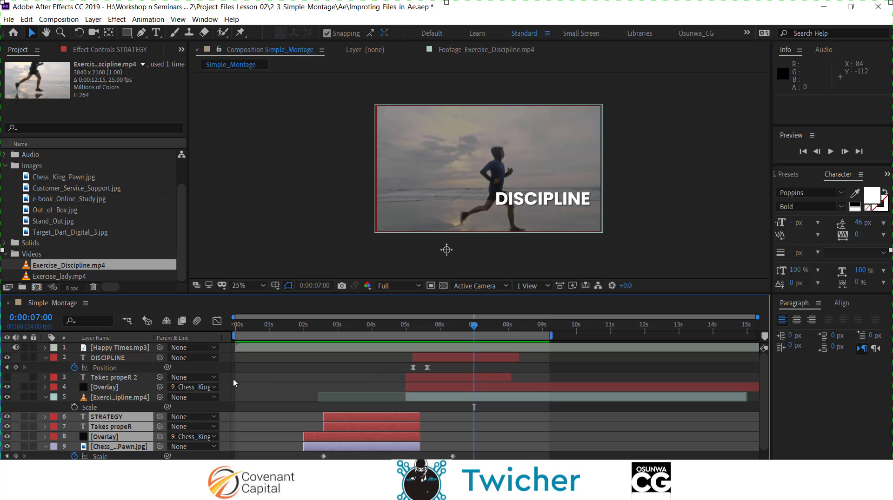
click(44, 358)
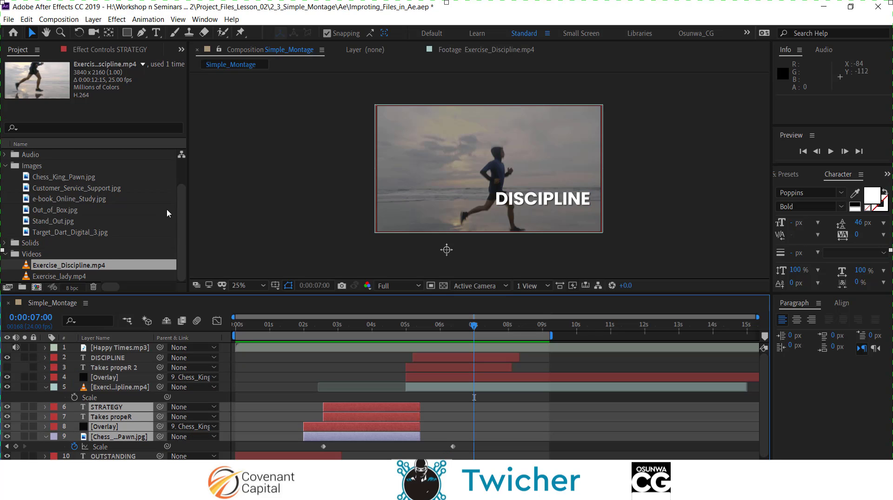
click(181, 213)
drag(54, 203, 331, 352)
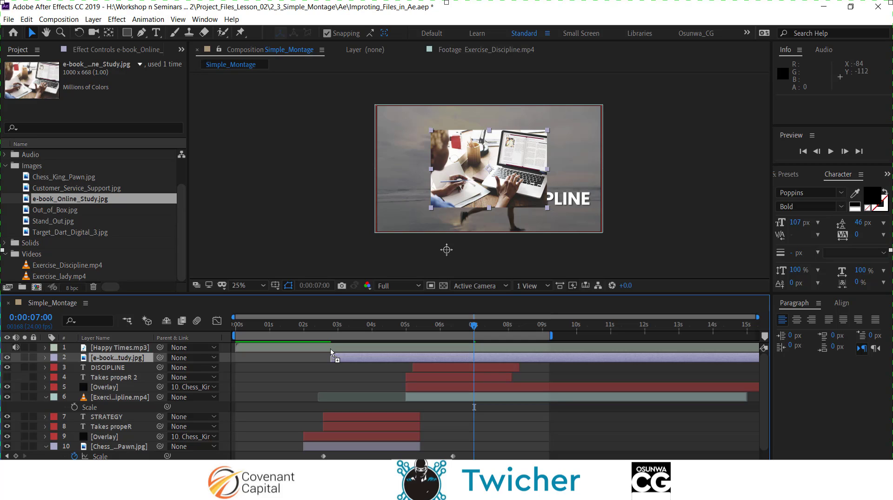
key(bracketleft)
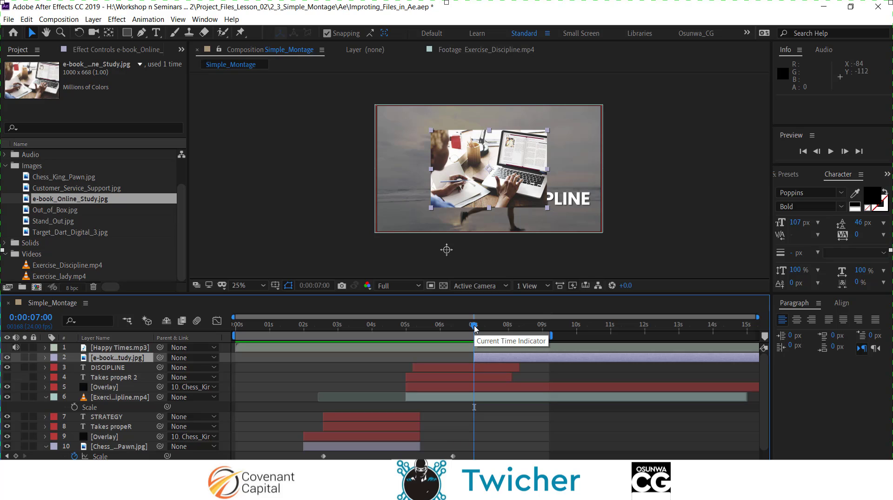
Step: Show the layer switches and set the Scale of the e-book_Online_Study.jpg layer to 233% so it covers the frame
key(s)
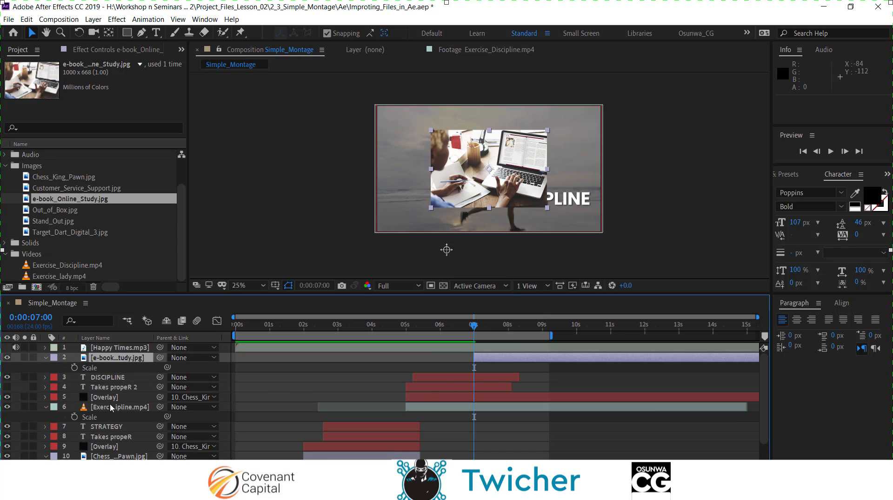
key(F4)
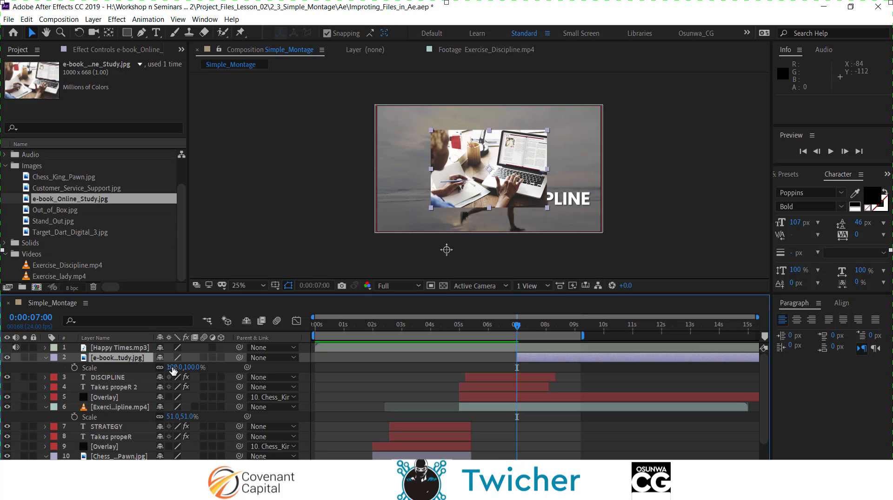
drag(173, 370, 250, 368)
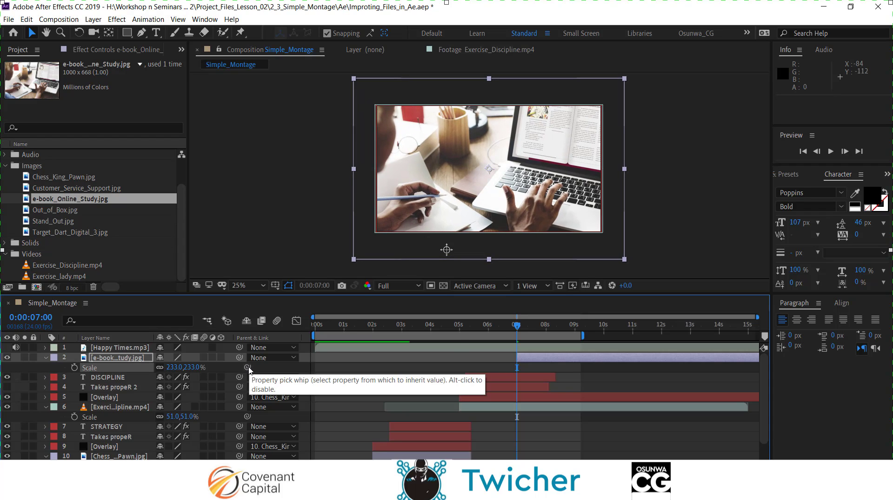
click(46, 358)
mouse_move(516, 325)
mouse_down()
mouse_move(497, 327)
mouse_move(522, 329)
mouse_up()
drag(532, 229, 290, 199)
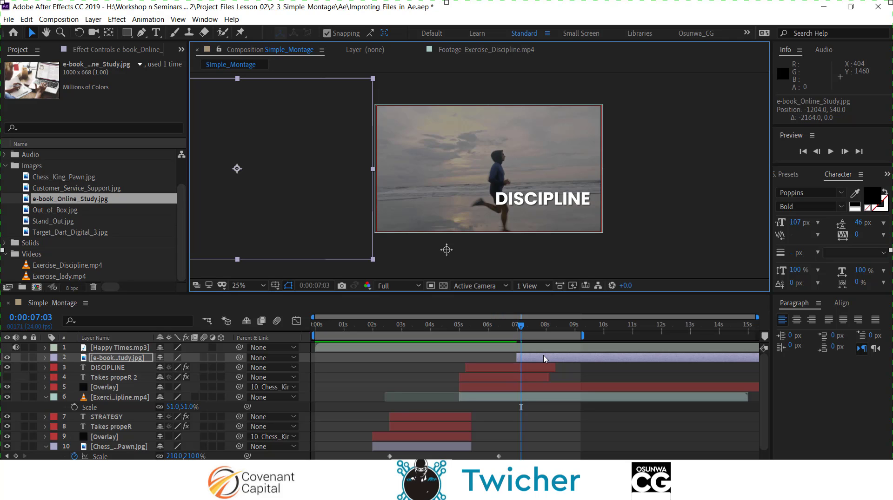
key(ctrl+z)
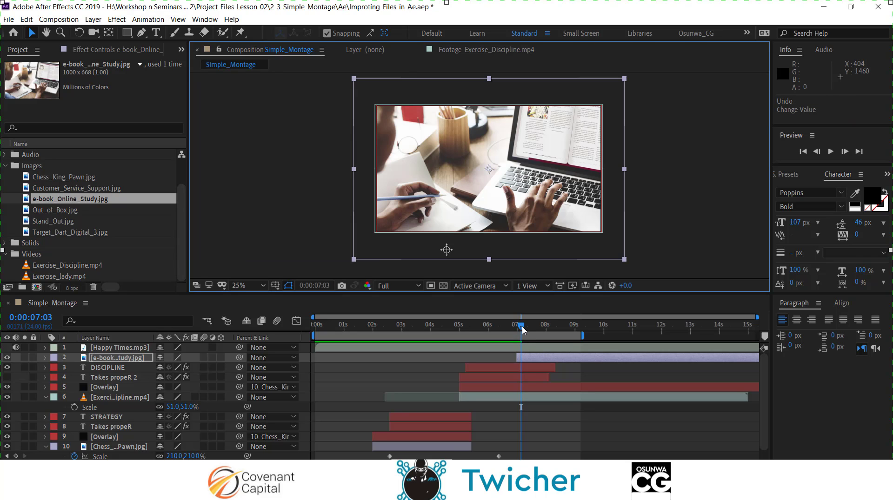
drag(523, 327, 518, 328)
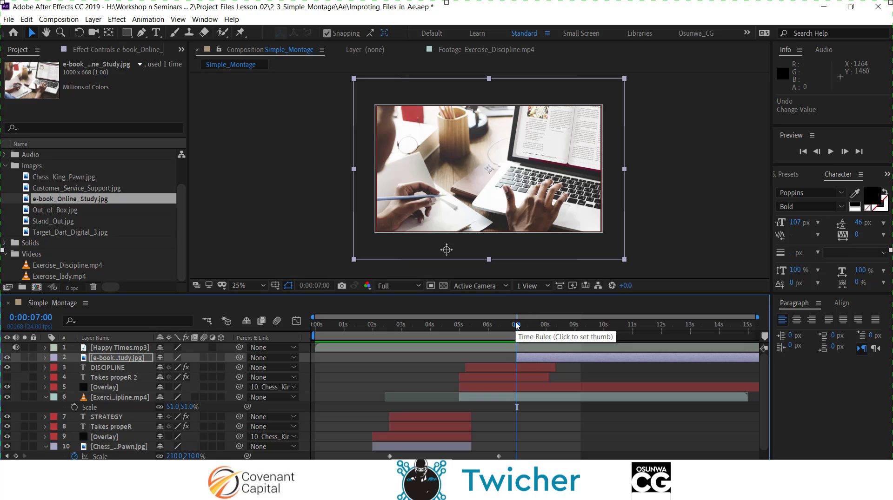
Step: Move the e-book_Online_Study.jpg image horizontally out of the frame to Position -1212, 540 and set a Position keyframe at 0:00:07:00
key(s)
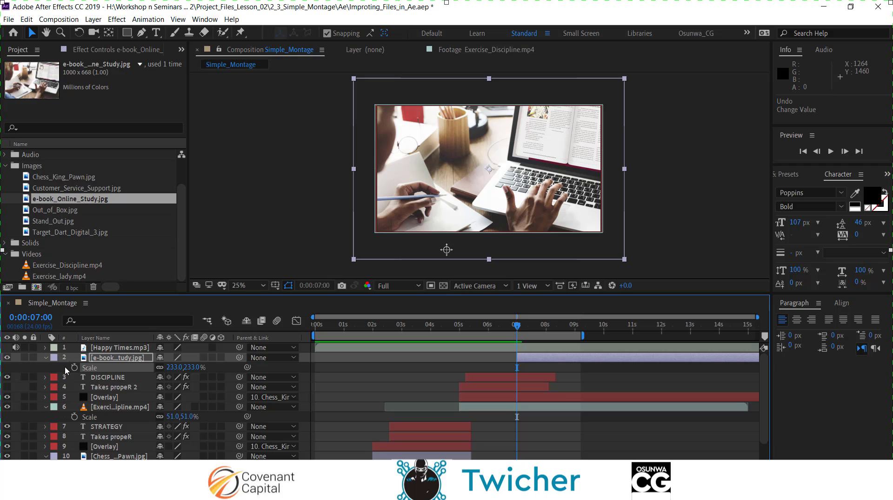
drag(522, 188, 286, 195)
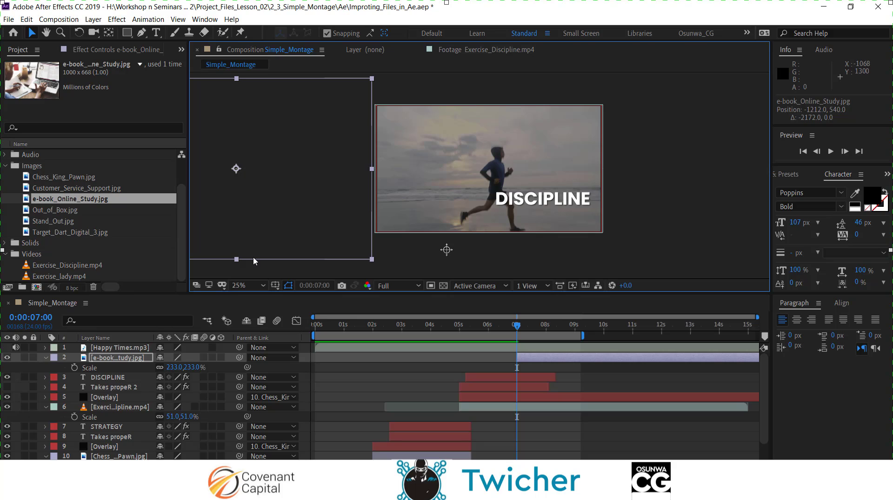
click(415, 352)
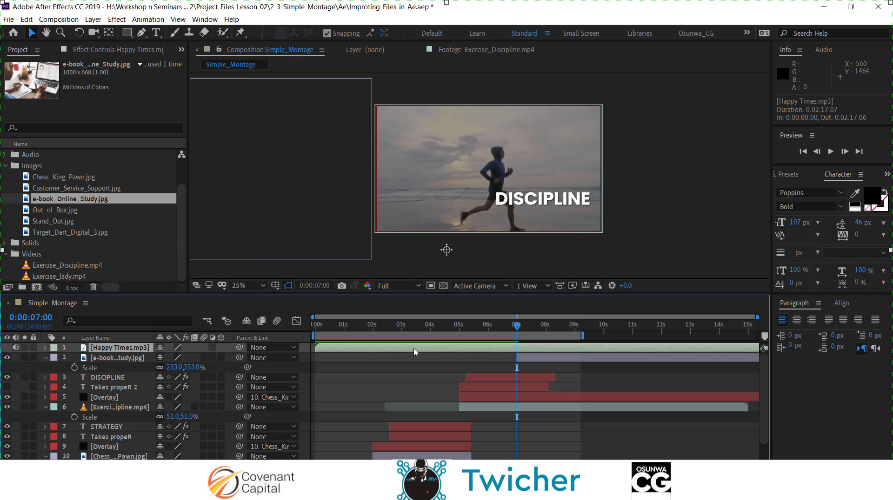
click(522, 360)
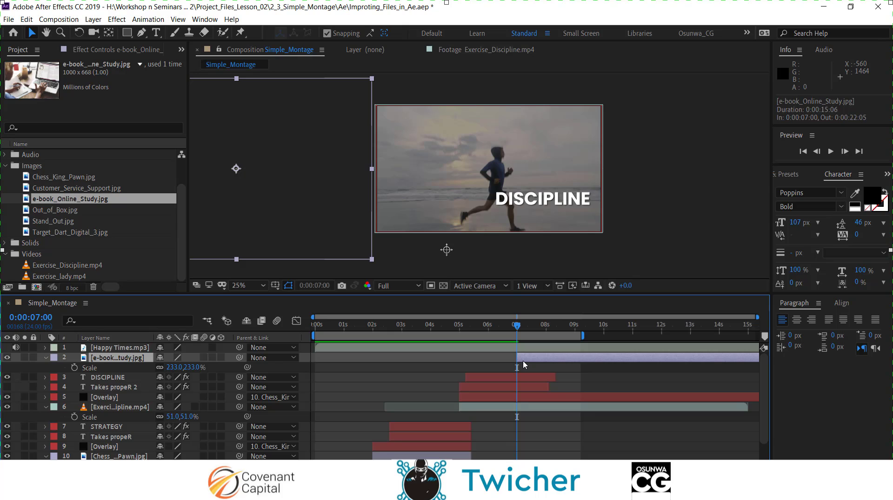
key(p)
click(74, 367)
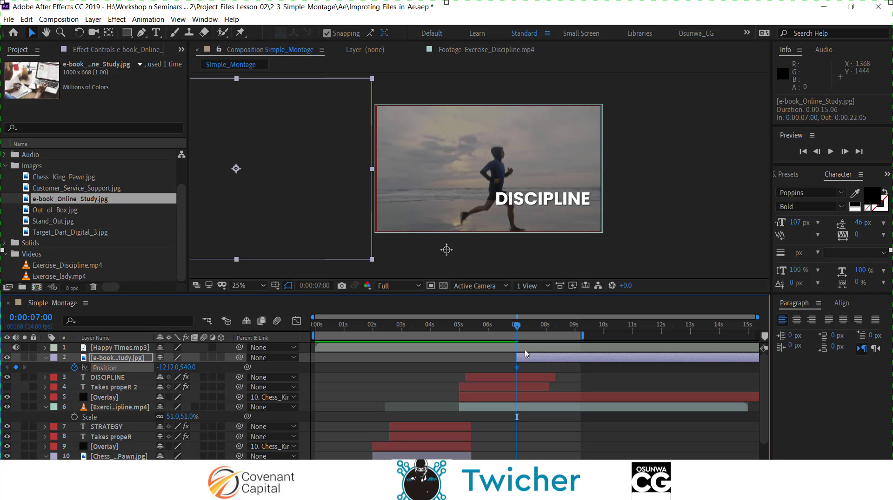
Step: At 0:00:07:10, move the e-book_Online_Study.jpg image horizontally back over the frame to Position 948, 540, creating a second Position keyframe
click(524, 354)
key(shift+Page_Down)
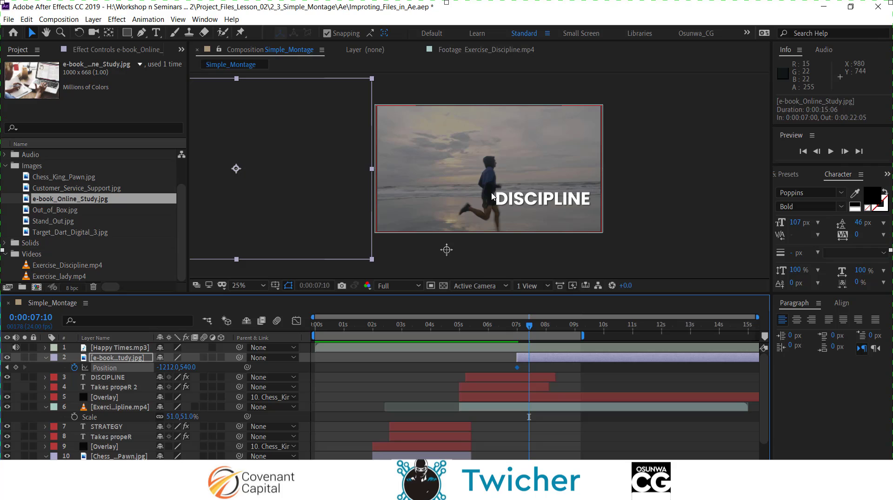
key(shift+Right)
key(shift+Right)
key(shift+Right)
key(shift+Right)
key(shift+Right)
key(shift+Right)
key(shift+Right)
key(shift+Right)
key(shift+Right)
key(shift+Right)
key(shift+Right)
key(shift+Right)
key(shift+Right)
key(shift+Right)
key(shift+Right)
key(shift+Right)
key(shift+Right)
key(shift+Right)
key(shift+Right)
key(shift+Right)
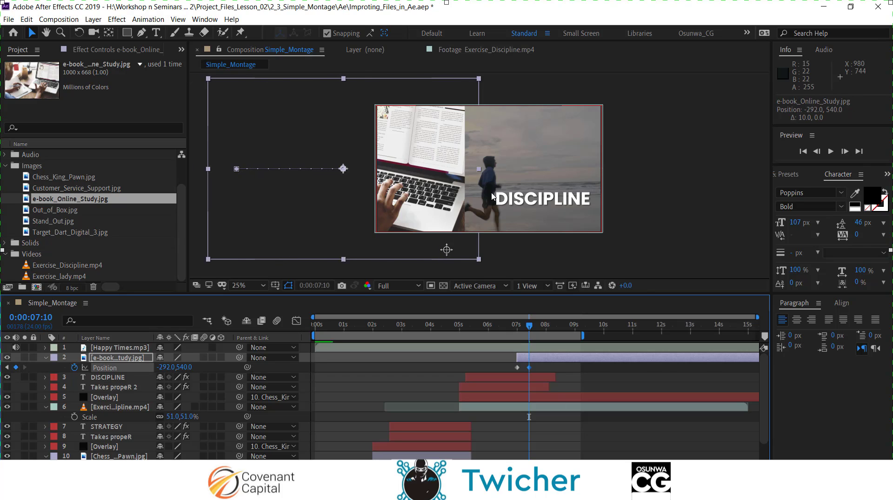
key(shift+Right)
key(shift+Right)
key(shift+Right)
key(shift+Right)
key(shift+Right)
key(shift+Right)
key(shift+Right)
key(shift+Right)
key(shift+Right)
key(shift+Right)
key(shift+Right)
key(shift+Right)
key(shift+Right)
key(shift+Right)
key(shift+Right)
key(shift+Right)
key(shift+Right)
key(shift+Right)
key(shift+Right)
key(shift+Right)
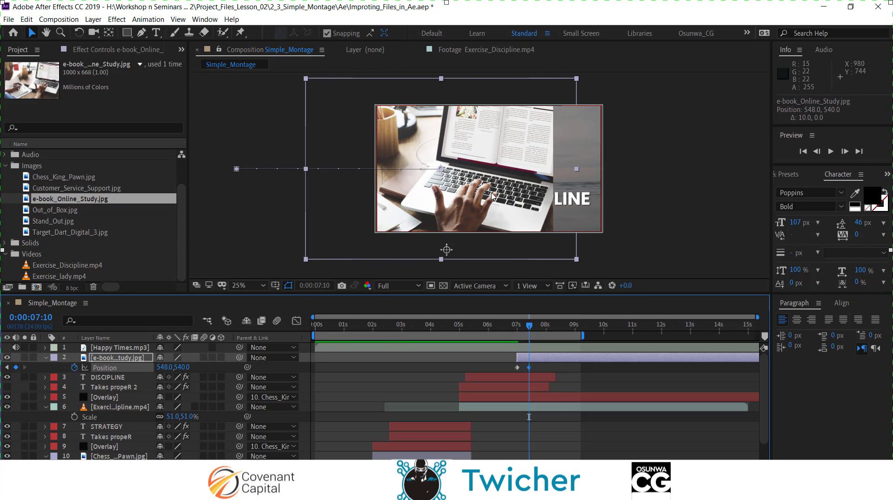
key(shift+Right)
key(shift+Right)
key(shift+Right)
key(shift+Right)
key(shift+Right)
key(shift+Right)
key(shift+Right)
key(shift+Right)
key(shift+Right)
key(shift+Right)
key(shift+Right)
key(shift+Right)
key(shift+Right)
key(shift+Right)
key(shift+Right)
key(shift+Right)
key(shift+Right)
key(shift+Right)
key(shift+Right)
key(shift+Right)
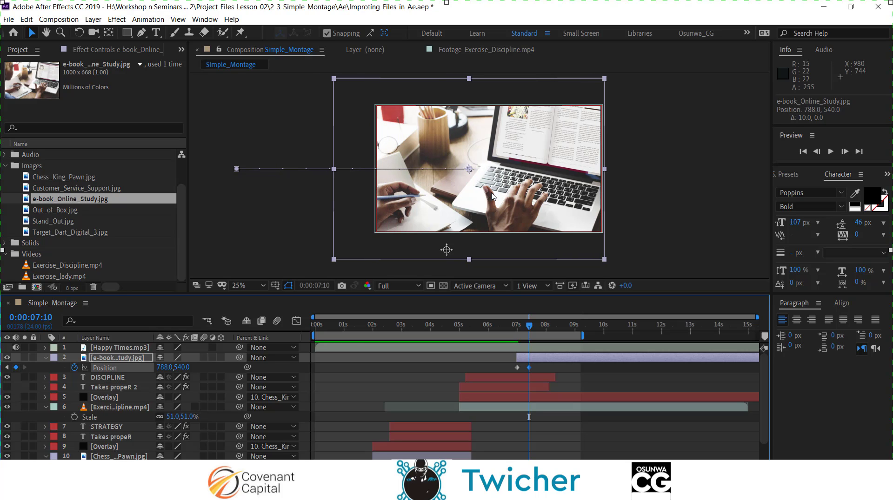
key(shift+Right)
key(shift+Right)
key(shift+Right)
key(shift+Right)
key(shift+Right)
key(shift+Right)
key(shift+Right)
key(shift+Right)
key(shift+Right)
key(shift+Right)
key(shift+Right)
key(shift+Right)
key(shift+Right)
key(shift+Right)
key(shift+Right)
key(shift+Right)
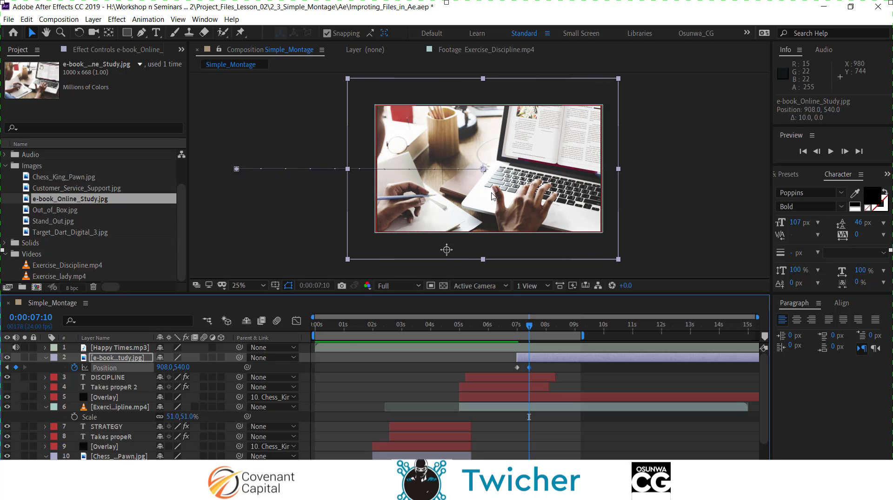
key(shift+Right)
key(shift+Right)
key(shift+Right)
key(shift+Right)
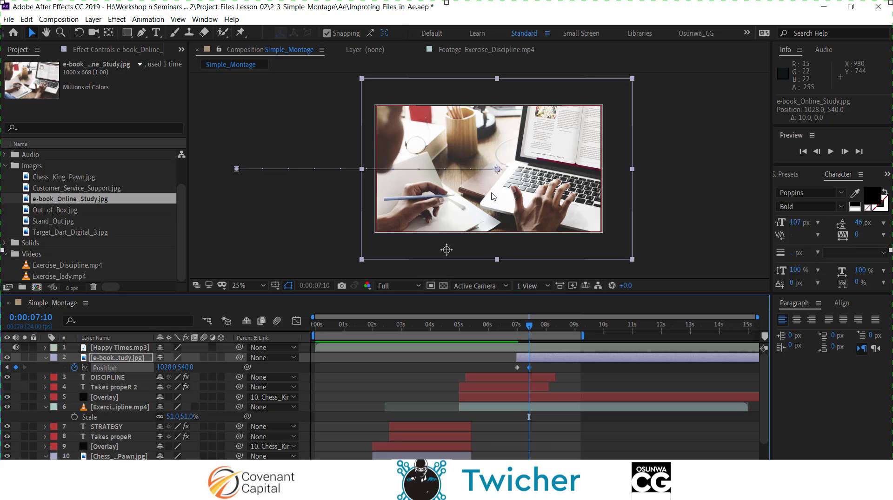
key(shift+Right)
key(shift+Right)
key(shift+Right)
key(shift+Right)
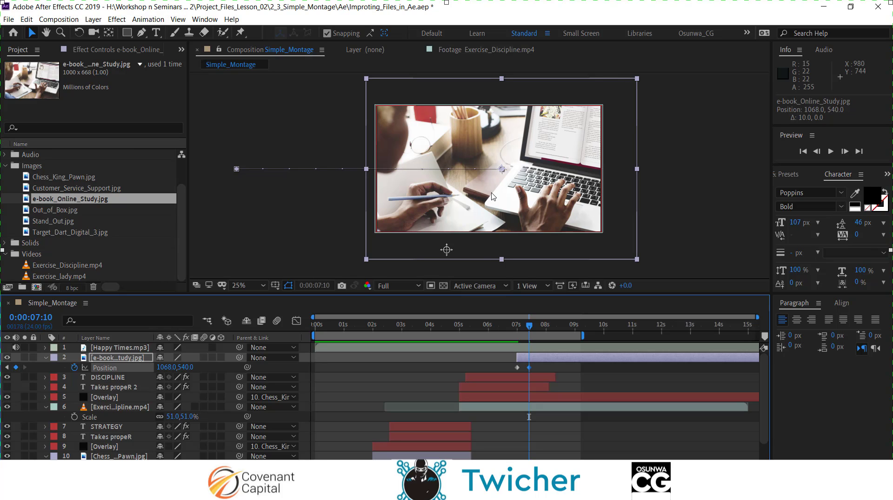
key(shift+Left)
key(shift+Left)
key(shift+Left)
key(shift+Left)
key(shift+Left)
key(shift+Left)
key(shift+Left)
key(shift+Left)
key(shift+Left)
key(shift+Left)
key(shift+Left)
key(shift+Left)
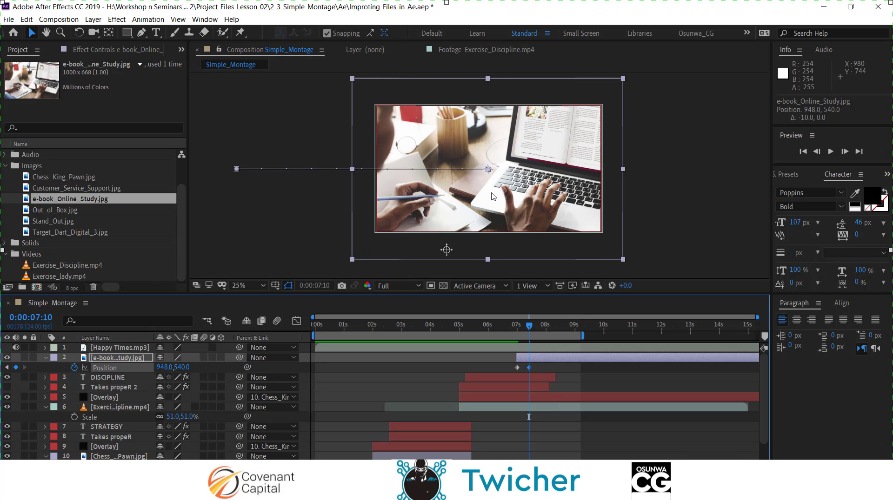
Step: Preview the e-book image's slide-in from 0:00:06:19
drag(529, 326, 512, 331)
key(space)
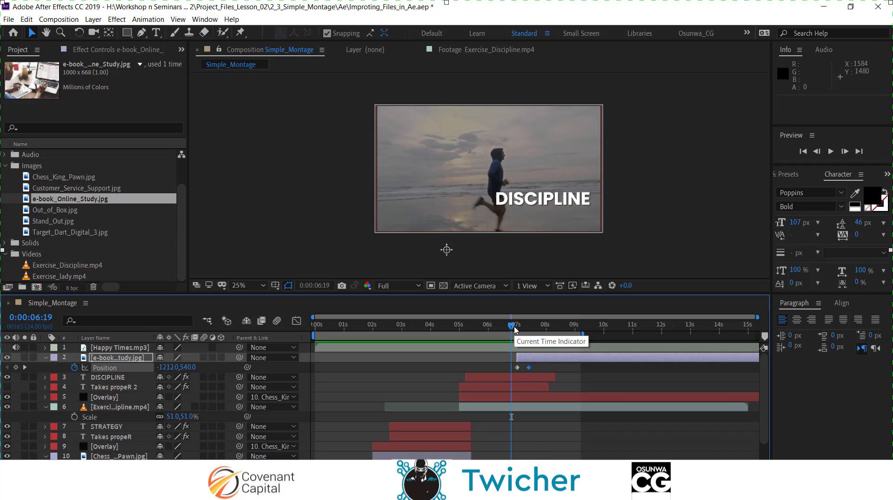
key(space)
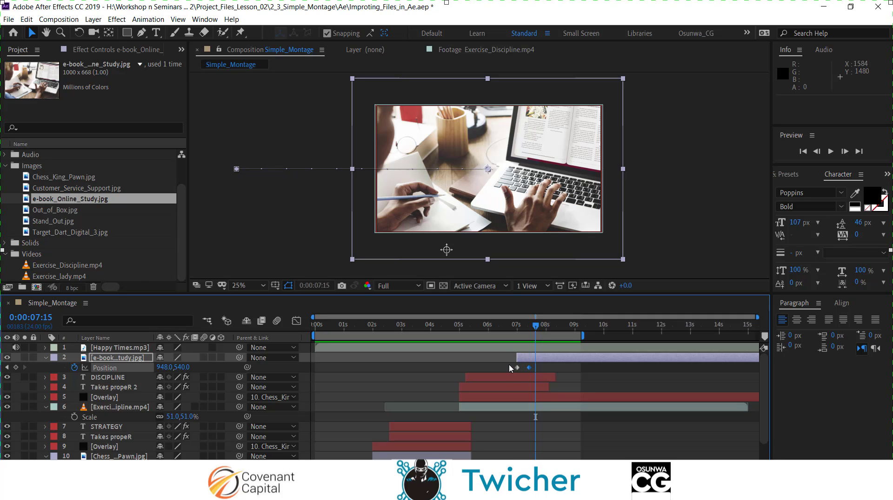
Step: Apply Easy Ease to both Position keyframes of the e-book_Online_Study.jpg layer
drag(509, 365, 543, 379)
mouse_move(530, 369)
right_click(529, 368)
mouse_move(577, 365)
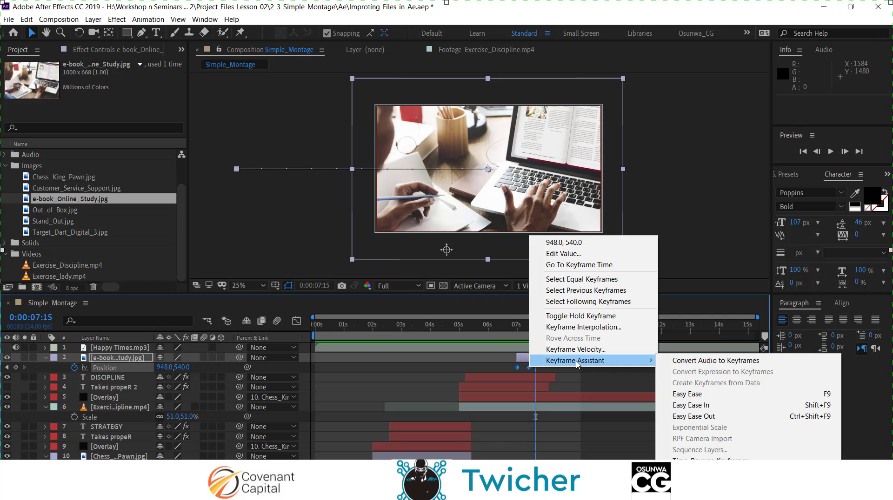
click(694, 394)
Step: Preview the eased slide-in of the e-book image from just before 0:00:07:00, and collapse the layer's properties
drag(529, 331, 513, 333)
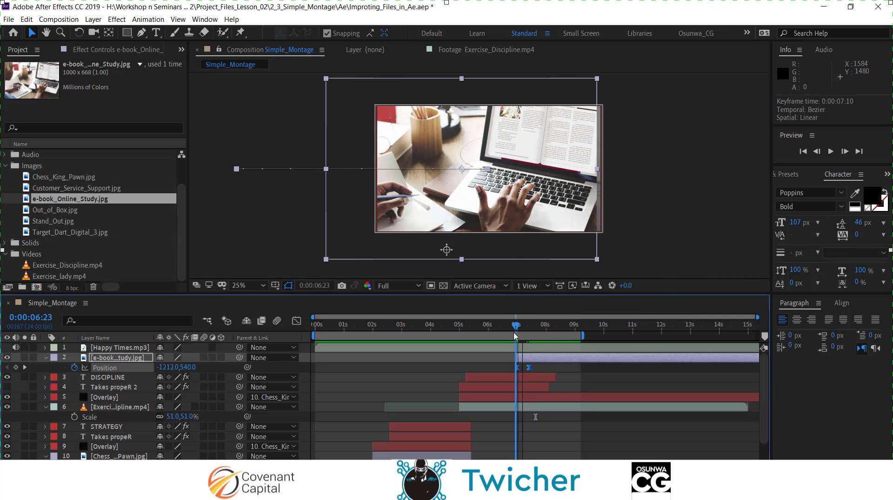
key(space)
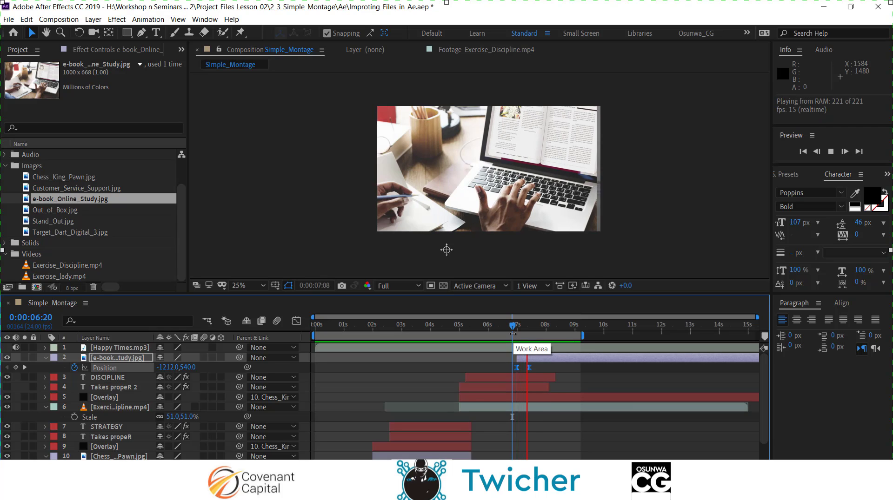
key(space)
key(space)
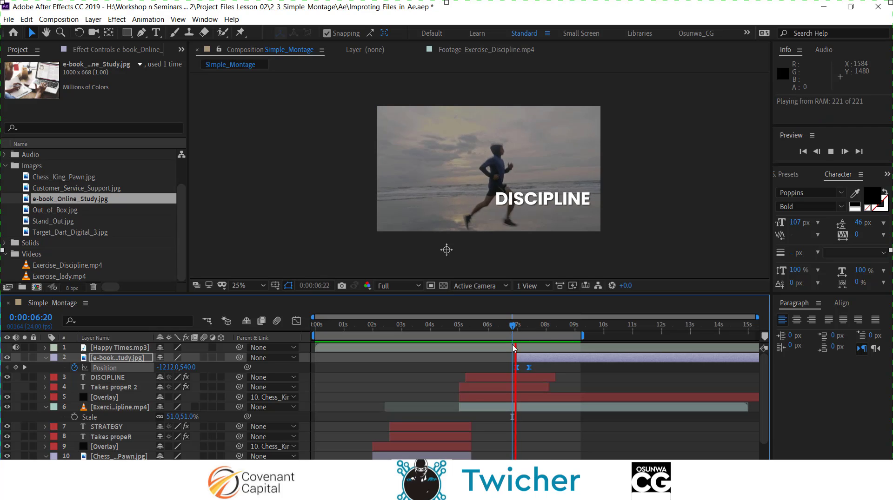
key(space)
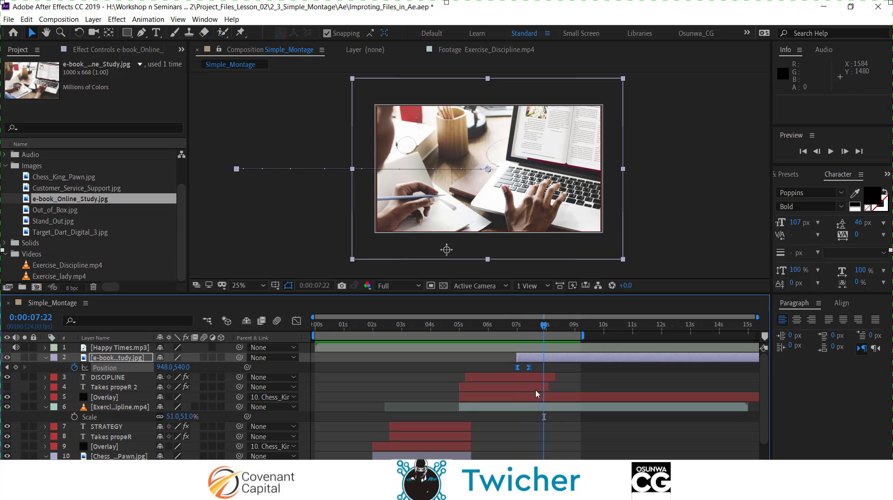
click(46, 359)
drag(546, 328, 516, 328)
key(space)
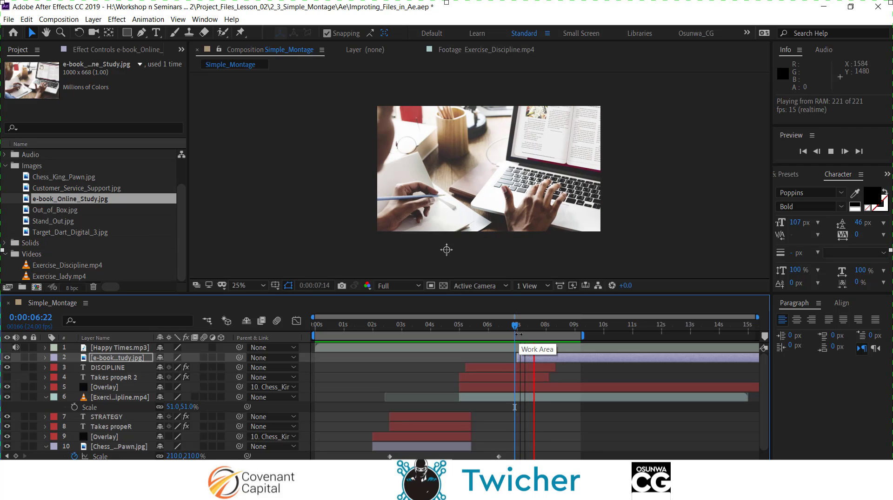
key(space)
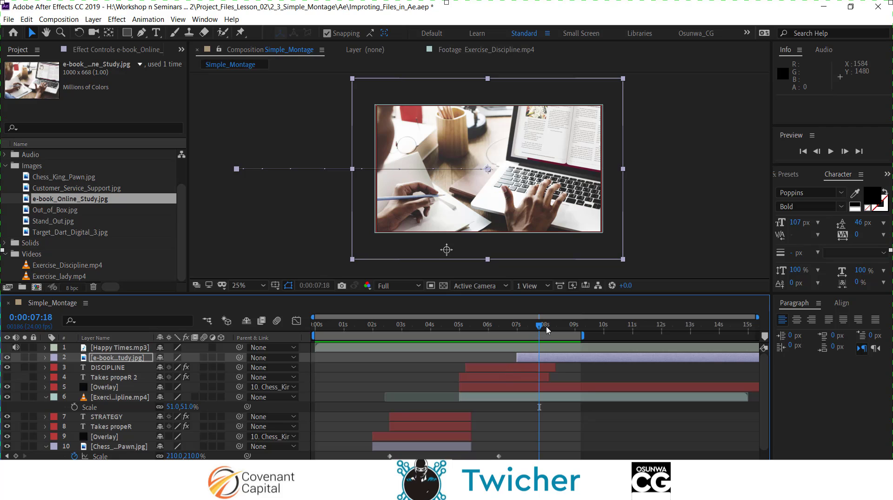
Step: Move the Takes propeR 2 text layer above the e-book_Online_Study.jpg layer and shift it to start at 0:00:07:00
drag(547, 331, 497, 365)
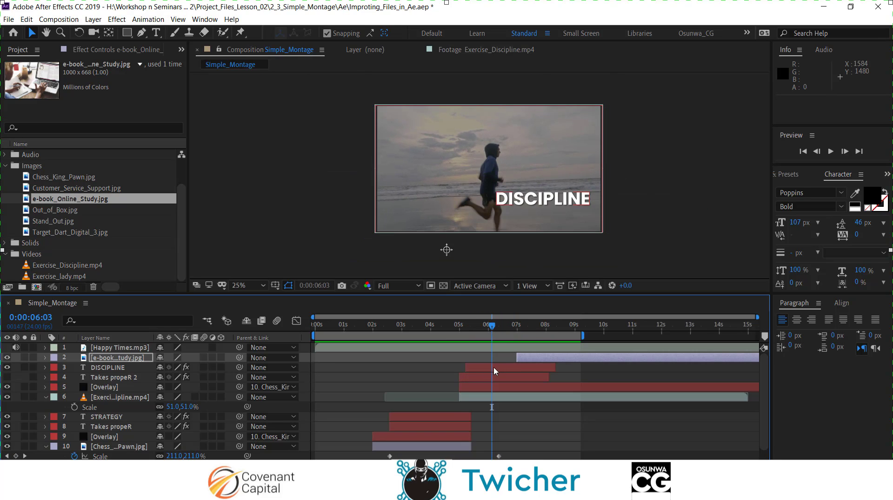
click(484, 377)
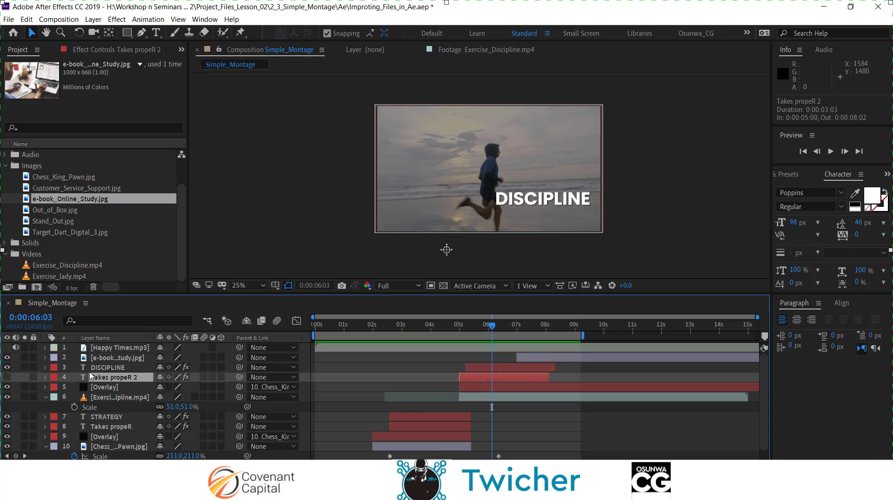
shift+click(109, 368)
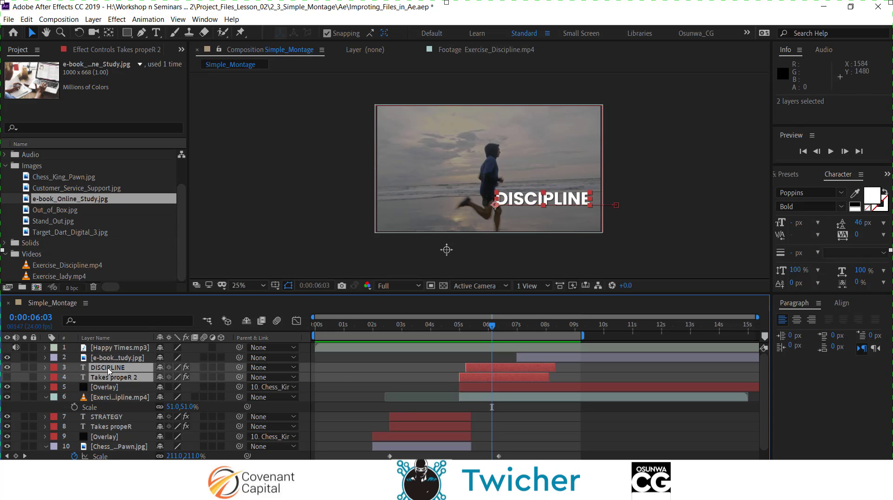
click(111, 368)
click(126, 378)
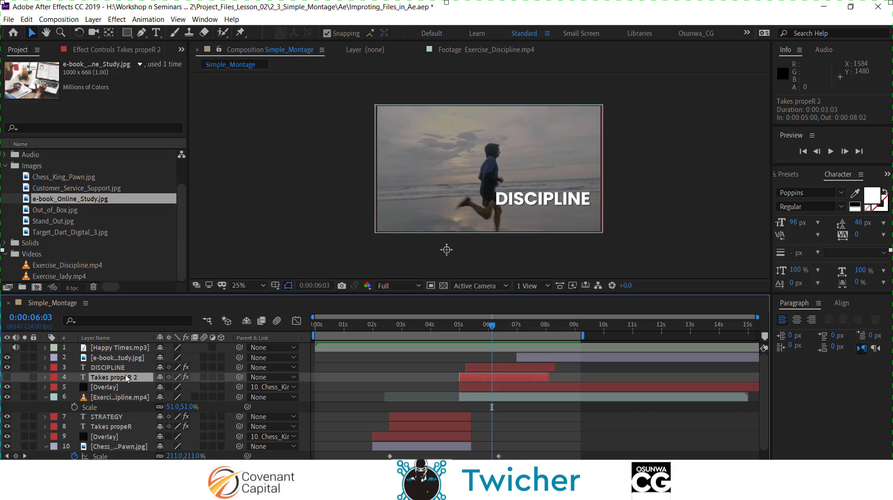
drag(127, 379, 135, 350)
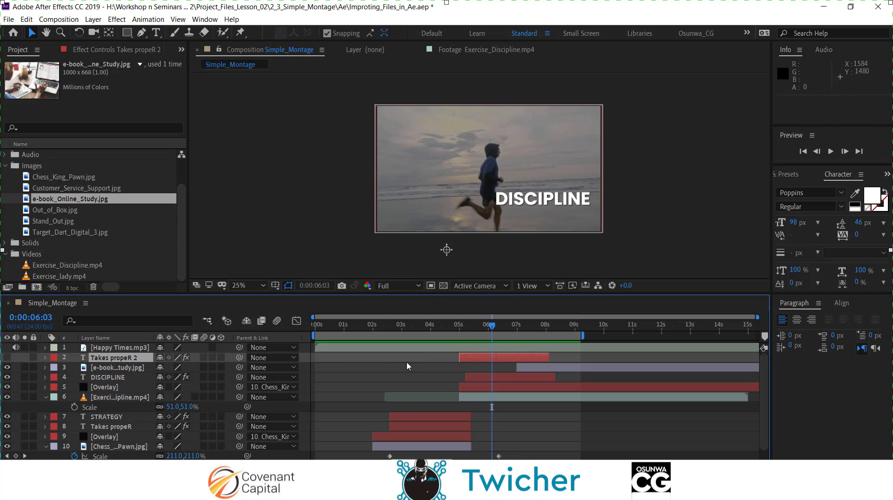
drag(466, 362, 538, 361)
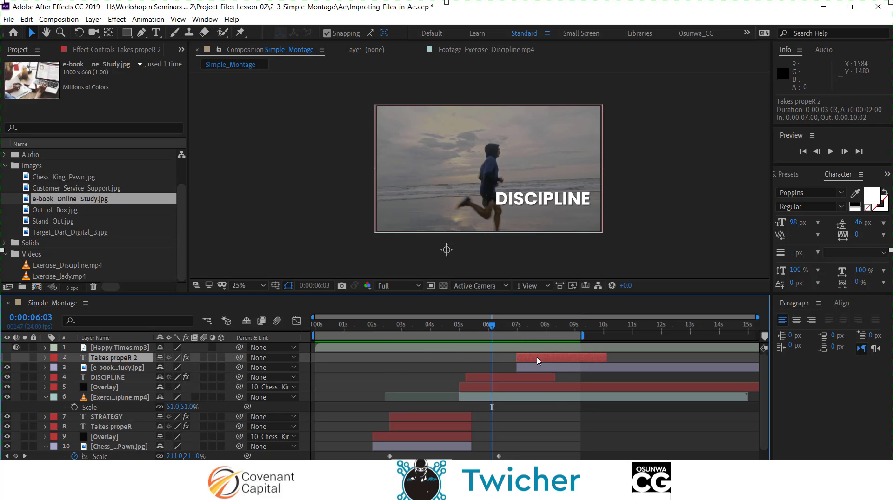
Step: Set the label colour of the Overlay layer above the Exercise_Discipline.mp4 layer to Yellow
click(481, 379)
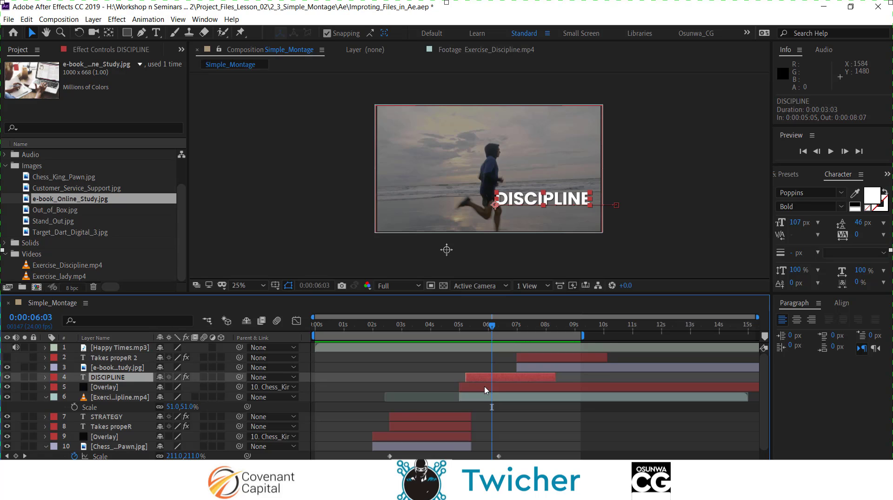
scroll(485, 392, down, 1)
click(482, 367)
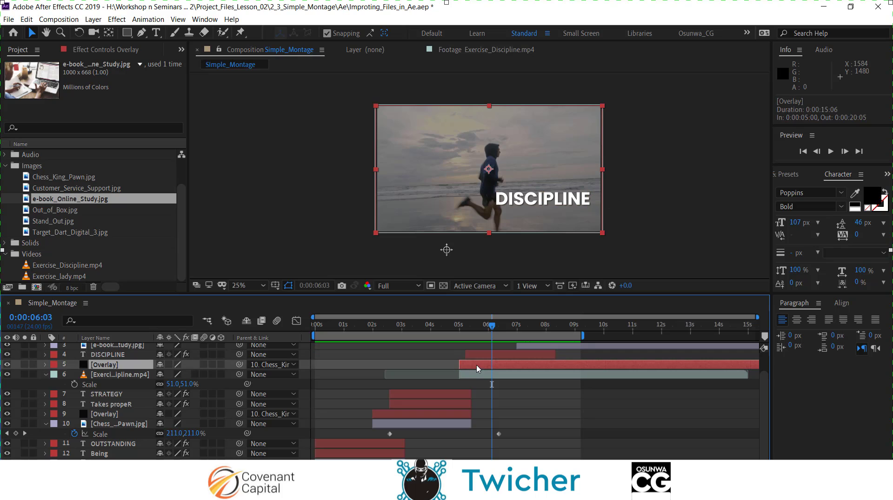
click(54, 373)
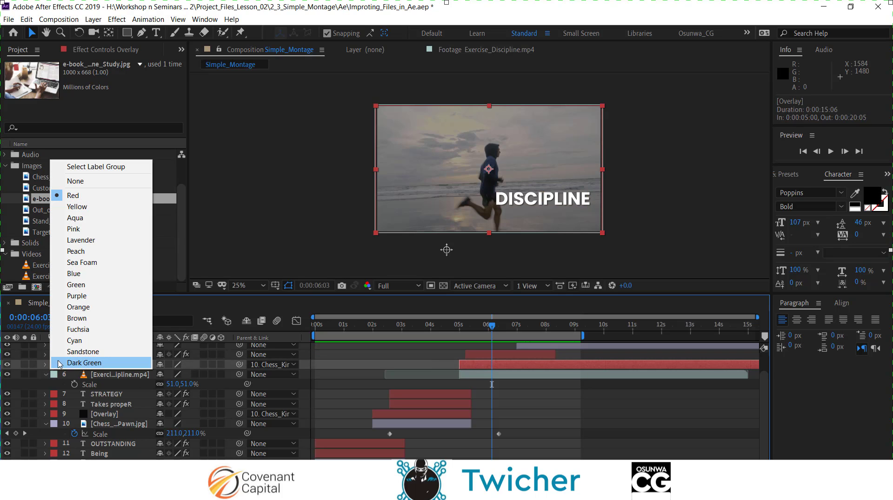
click(111, 319)
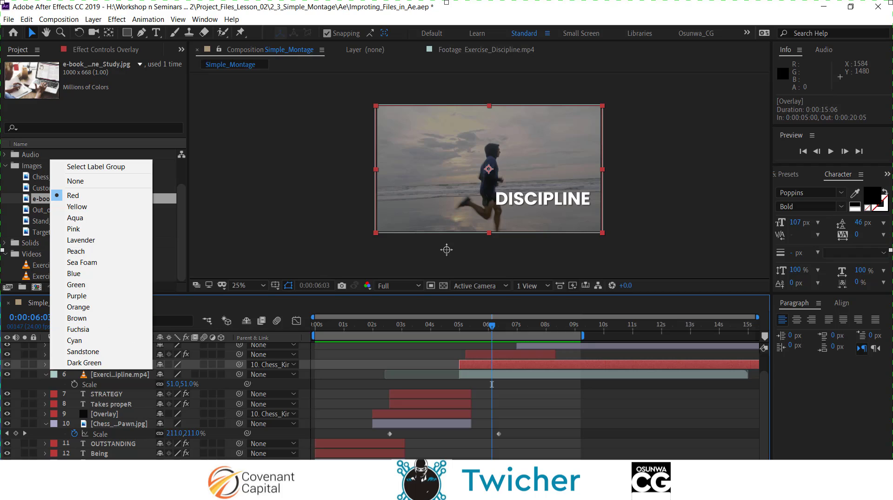
click(115, 376)
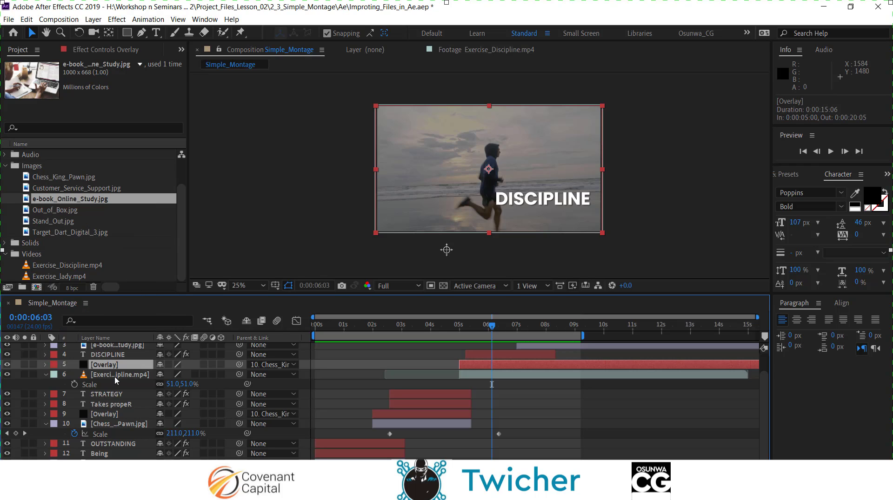
click(52, 366)
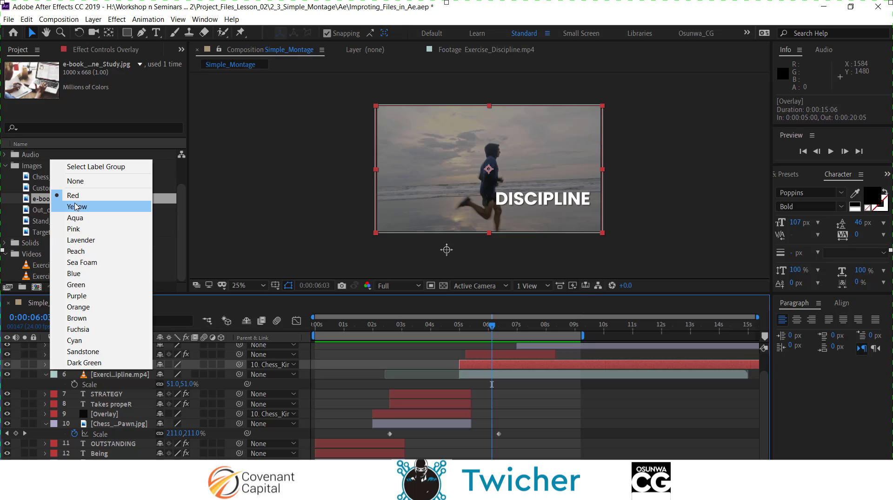
click(77, 207)
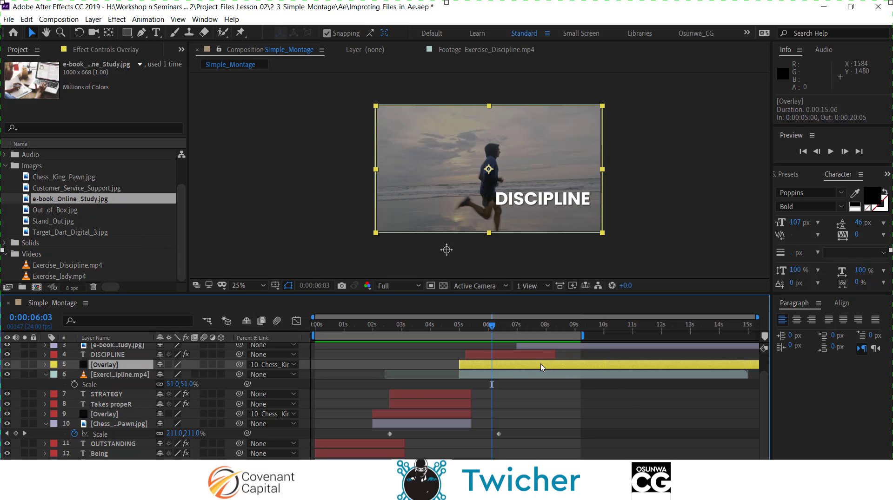
Step: Set the label colour of the Overlay layer above the Chess_King_Pawn.jpg layer to Yellow
scroll(553, 370, up, 2)
scroll(515, 382, down, 2)
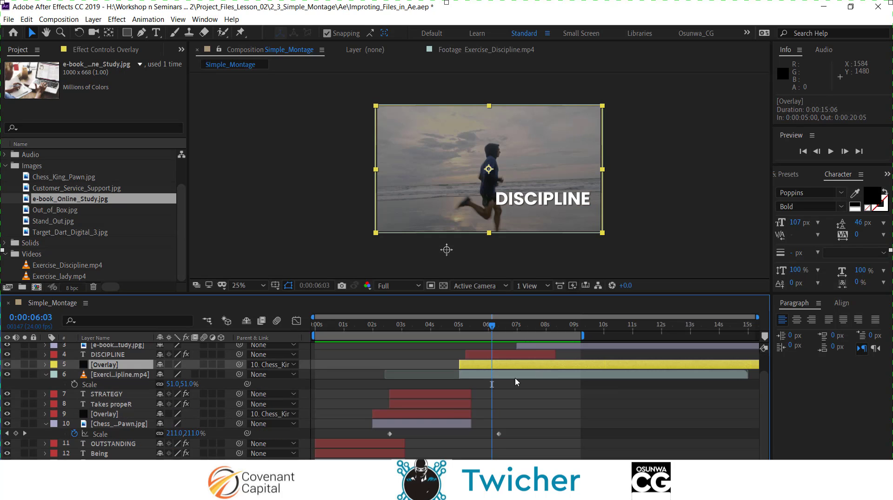
click(453, 418)
click(53, 414)
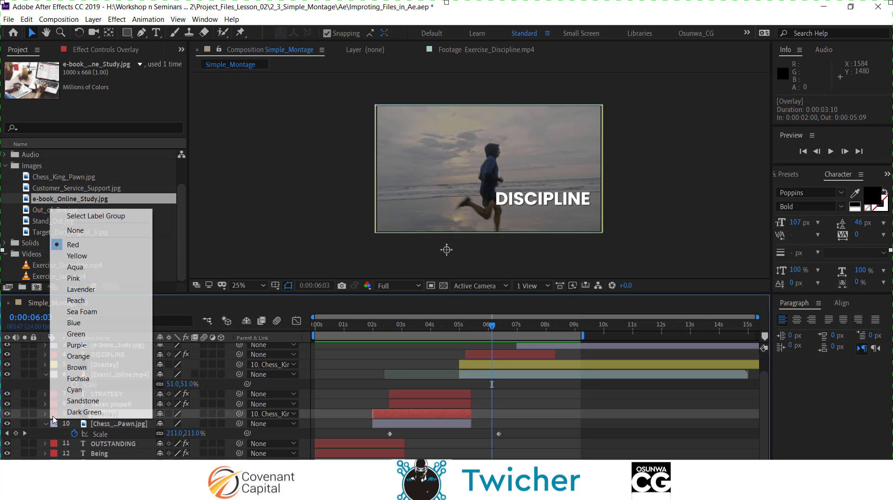
click(76, 256)
scroll(412, 353, up, 2)
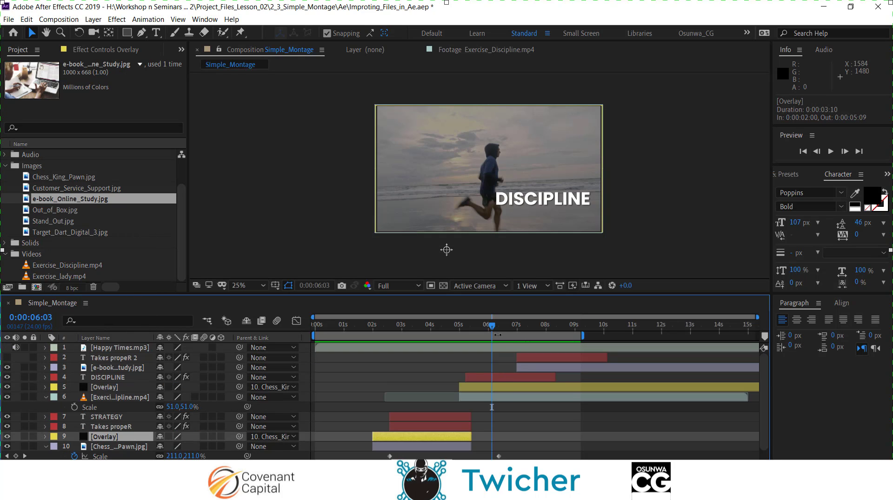
Step: Scrub through the e-book image's slide-in up to 0:00:07:21
drag(493, 330, 532, 331)
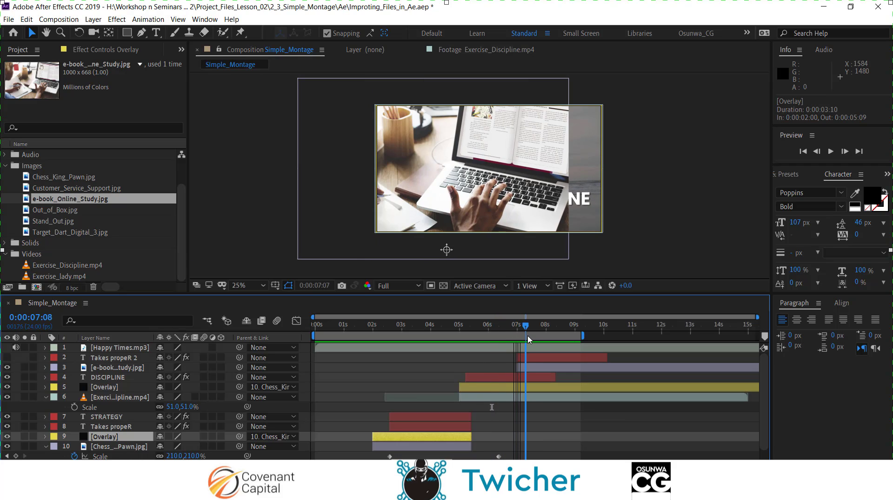
key(Page_Down)
key(Page_Down)
key(Page_Down)
key(Page_Down)
key(Page_Down)
key(Page_Down)
key(Page_Down)
key(Page_Down)
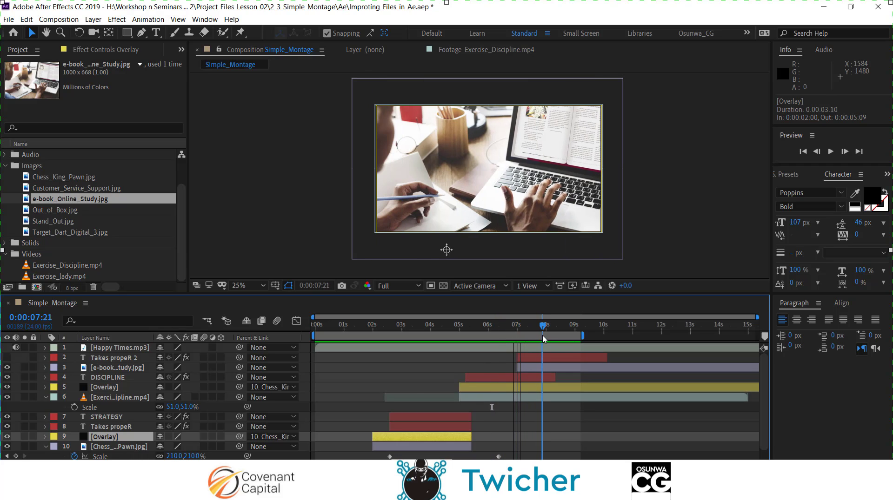
Step: Move the current time to 0:00:07:17 and turn on the visibility of the Takes propeR 2 layer
click(534, 378)
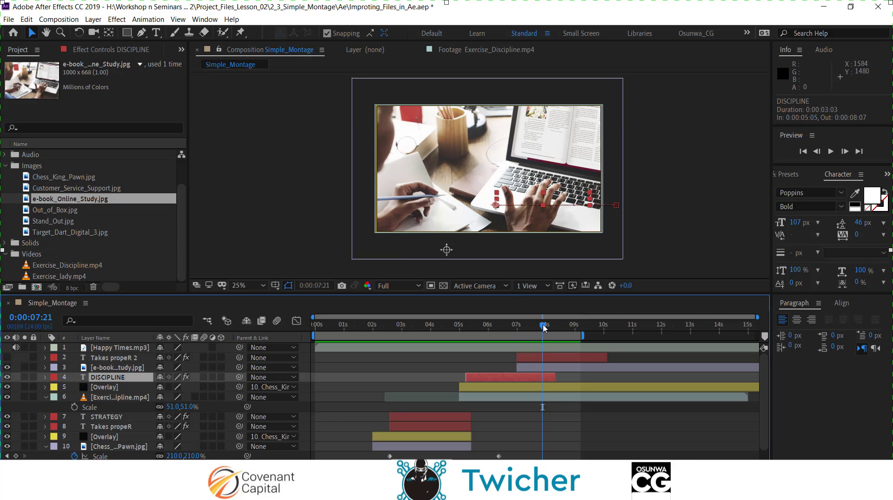
drag(543, 325, 538, 346)
click(539, 359)
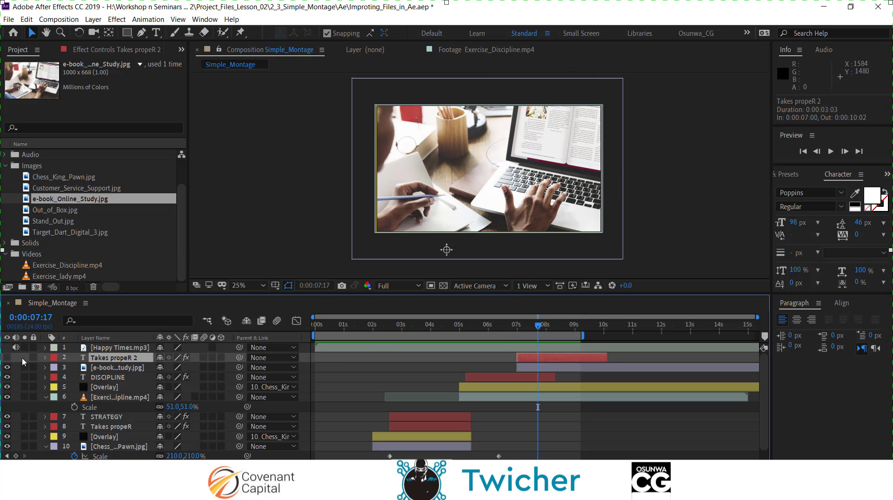
click(7, 358)
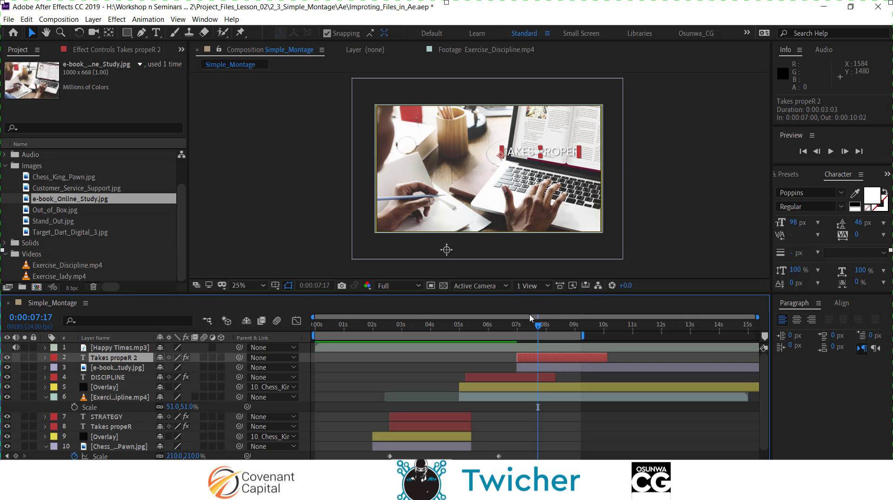
Step: Duplicate the DISCIPLINE text layer, place the copy above the e-book_Online_Study.jpg layer and shift it to start at 0:00:07:00
drag(540, 331, 506, 331)
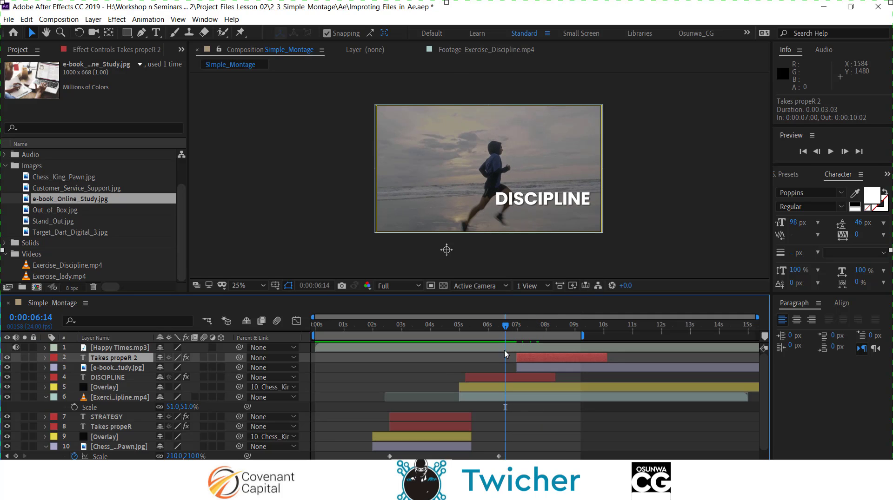
click(510, 378)
key(ctrl+d)
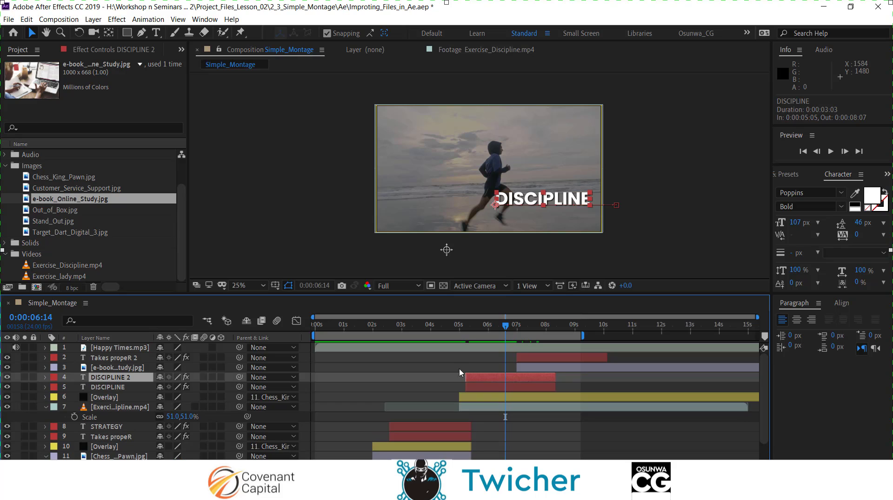
drag(139, 380, 153, 361)
drag(485, 369, 535, 370)
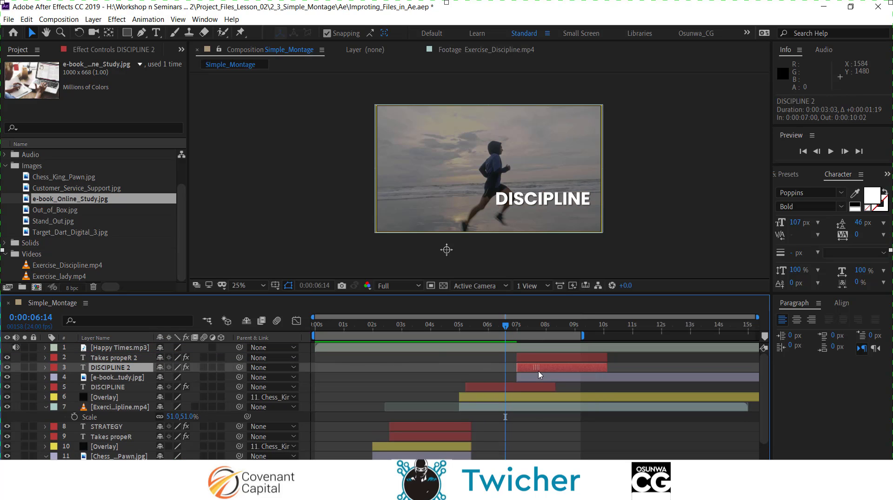
Step: At 0:00:07:14, nudge the Takes propeR 2 text straight down to Position 1064.5, 706.0, just above the DISCIPLINE text
drag(505, 326, 534, 331)
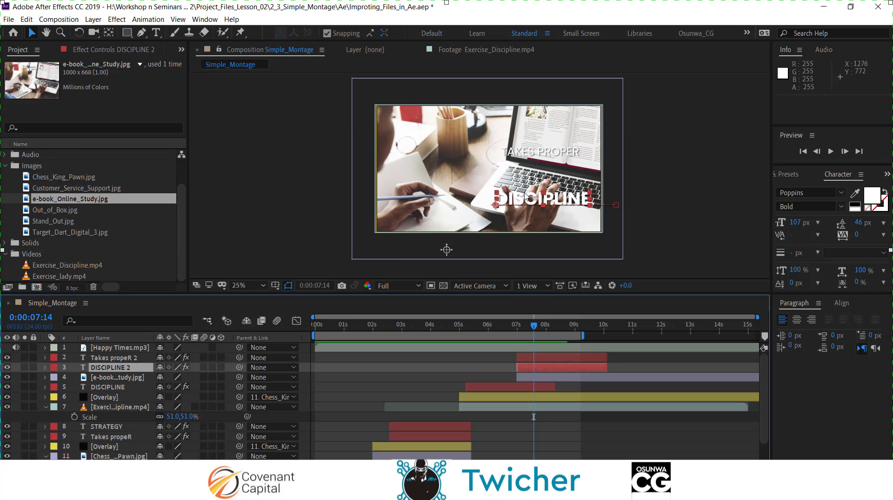
click(539, 156)
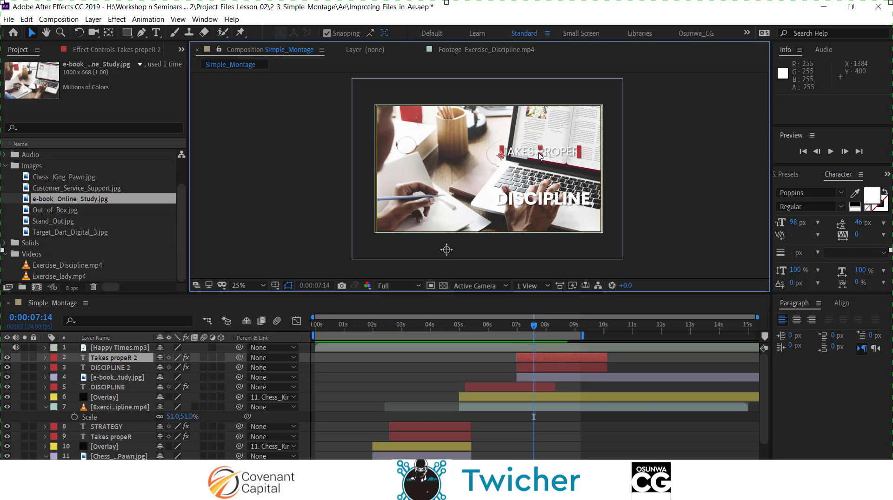
key(shift+Down)
key(shift+Down)
key(shift+Down)
key(shift+Down)
key(shift+Down)
key(shift+Down)
key(shift+Down)
key(shift+Down)
key(shift+Down)
key(shift+Down)
key(shift+Down)
key(shift+Down)
key(shift+Down)
key(shift+Down)
key(shift+Down)
key(shift+Down)
key(shift+Down)
key(shift+Down)
key(shift+Down)
key(shift+Down)
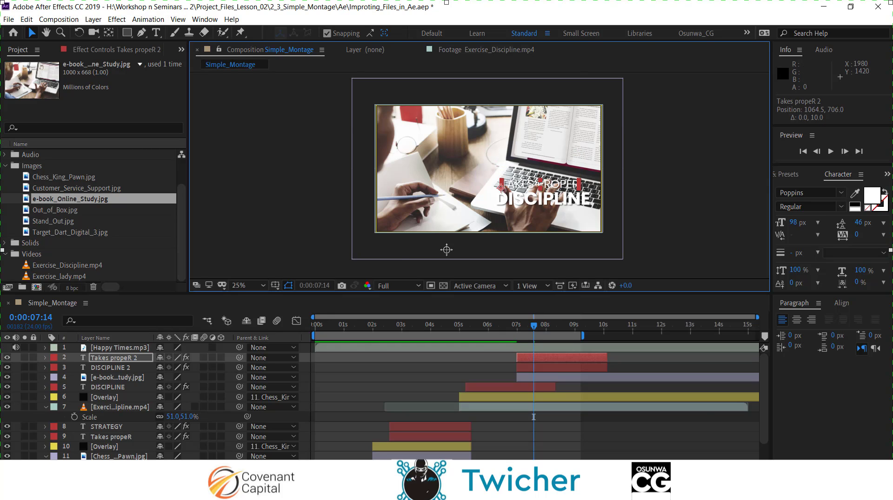
Step: Copy "Learning and" from Script_02_Outstanding.doc in WPS Office and replace the Takes propeR 2 text in After Effects with it
click(604, 433)
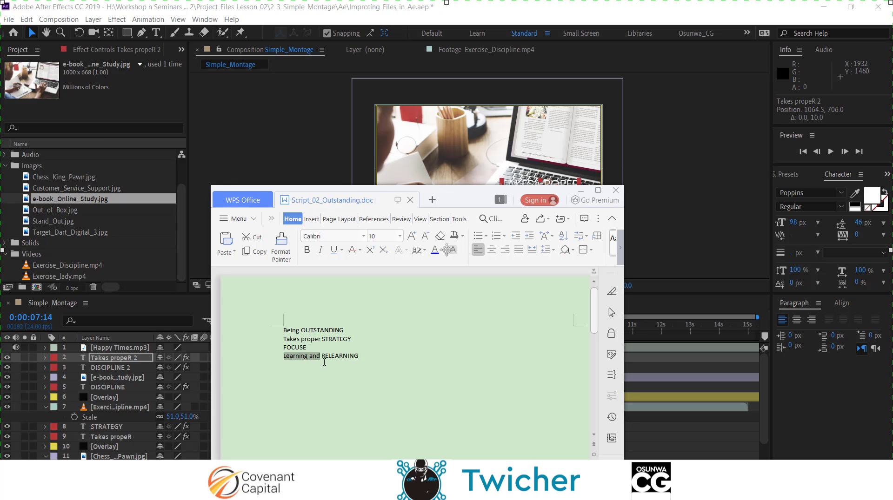
key(alt+Tab)
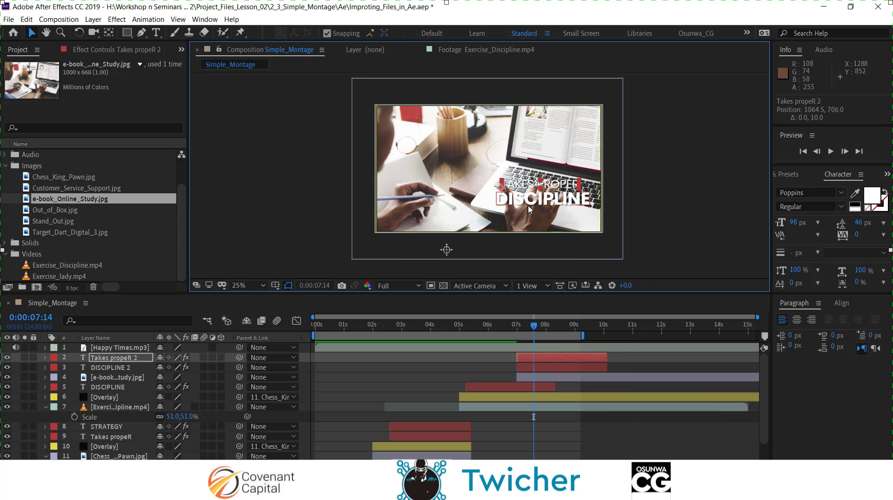
scroll(528, 205, up, 1)
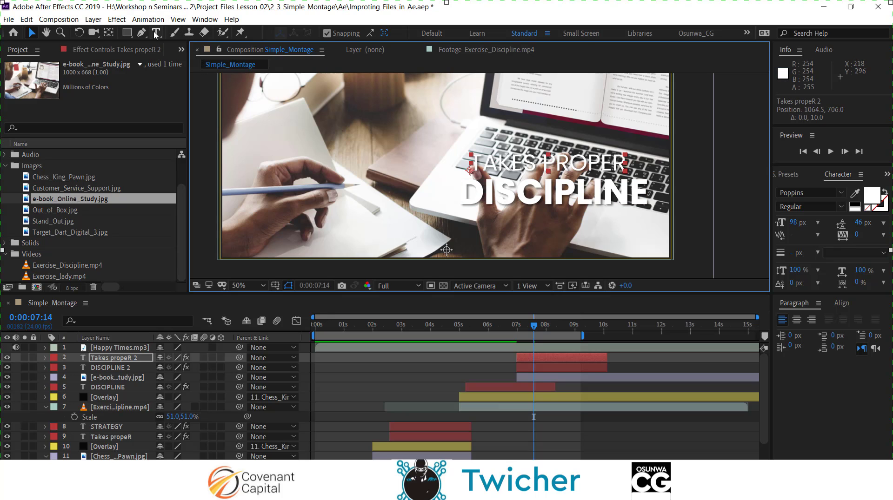
key(ctrl+t)
drag(470, 163, 669, 158)
text(Learning and)
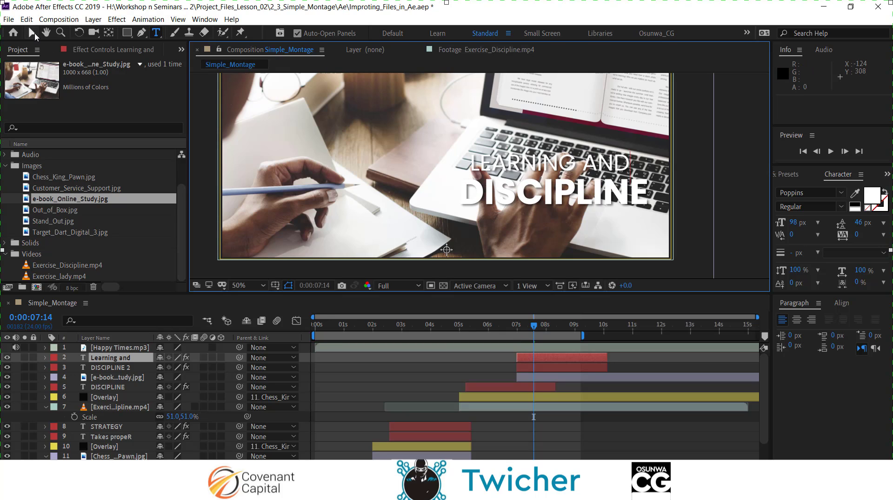
click(31, 32)
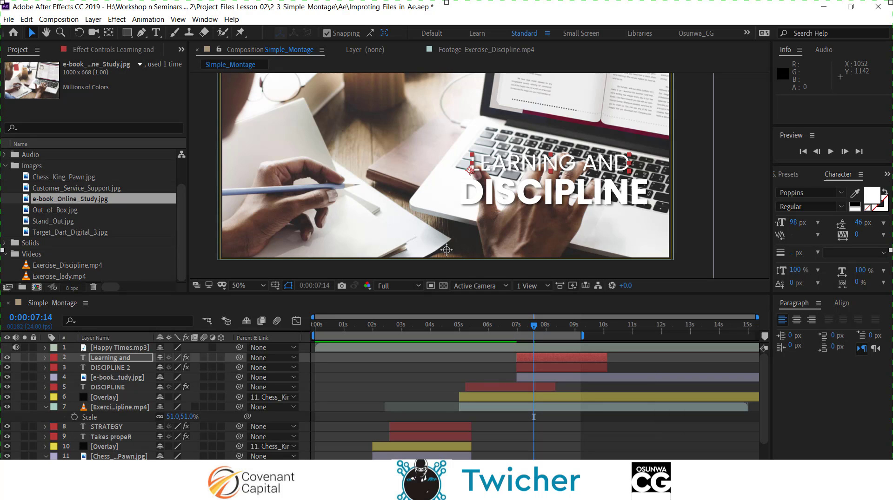
Step: Copy the word "RELEARNING" from Script_02_Outstanding.doc in WPS Office and return to After Effects
mouse_move(457, 484)
click(507, 425)
drag(322, 355, 367, 358)
key(ctrl+c)
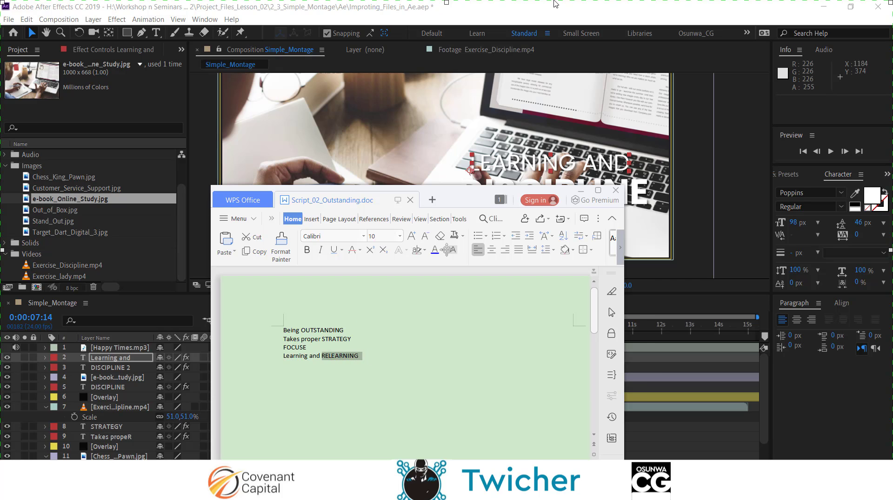
key(alt+Tab)
Step: Replace the text of the DISCIPLINE 2 layer with the copied word "RELEARNING"
key(ctrl+Down)
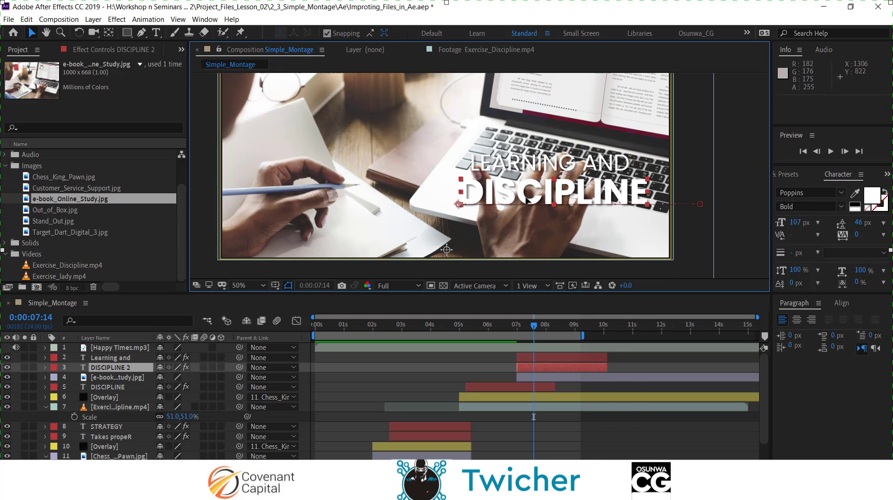
double_click(527, 200)
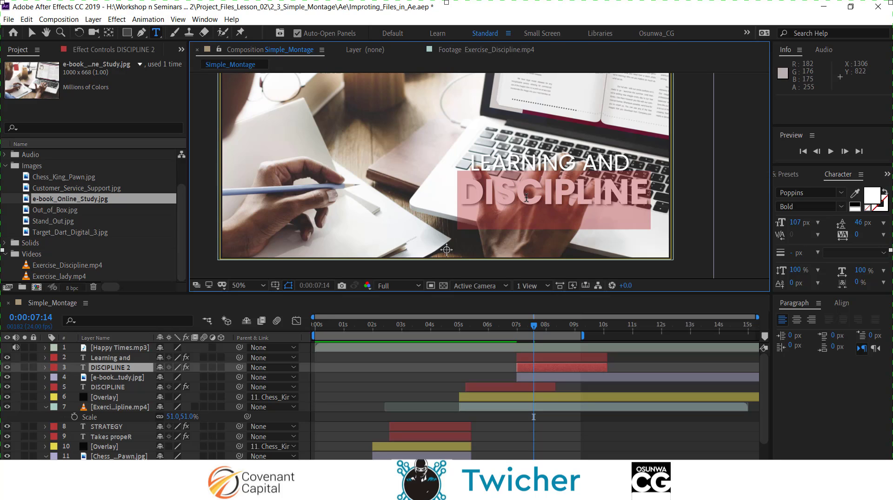
click(32, 33)
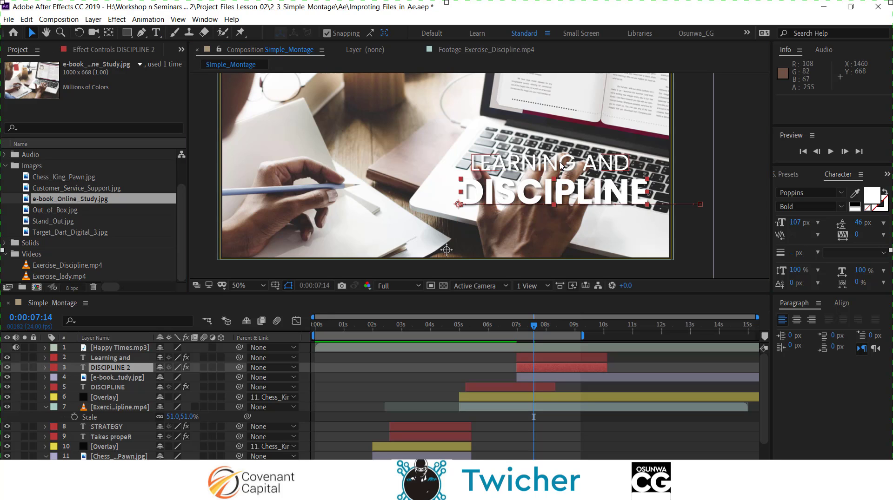
double_click(538, 200)
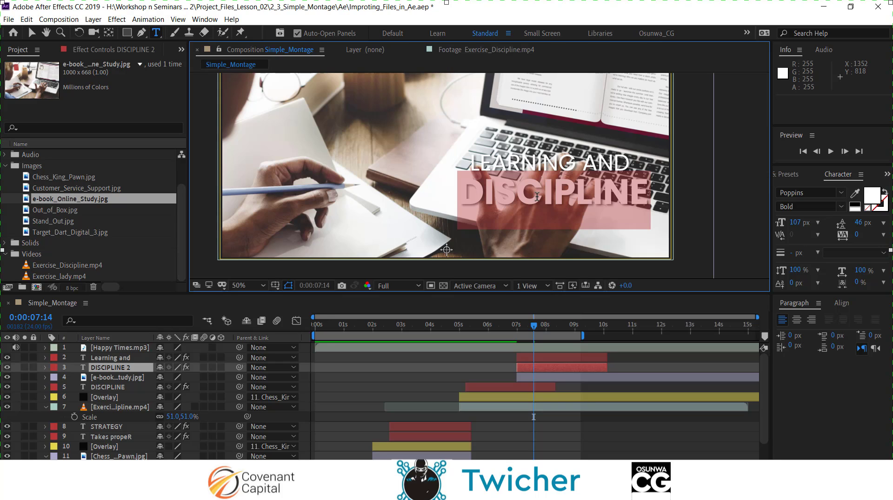
key(ctrl+v)
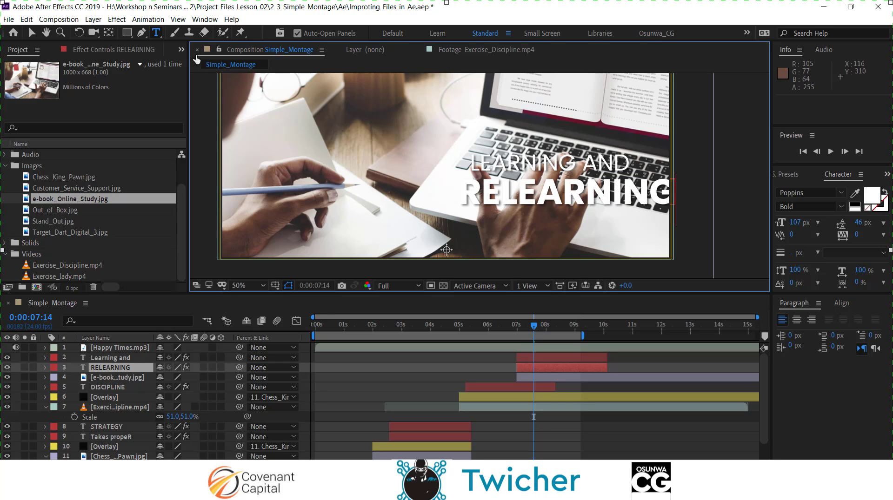
click(31, 32)
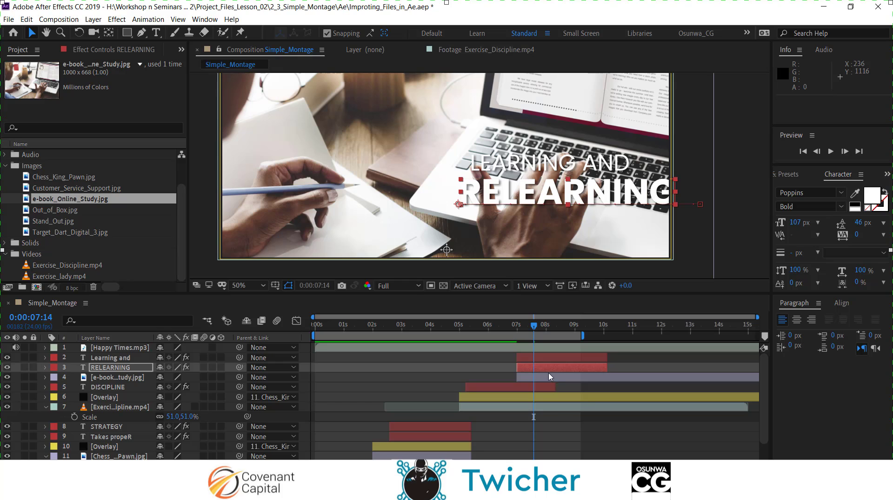
Step: At the RELEARNING layer's 0:00:07:10 Position keyframe, nudge the text straight left to Position 774.8, 850.3
scroll(571, 258, down, 1)
scroll(570, 233, up, 1)
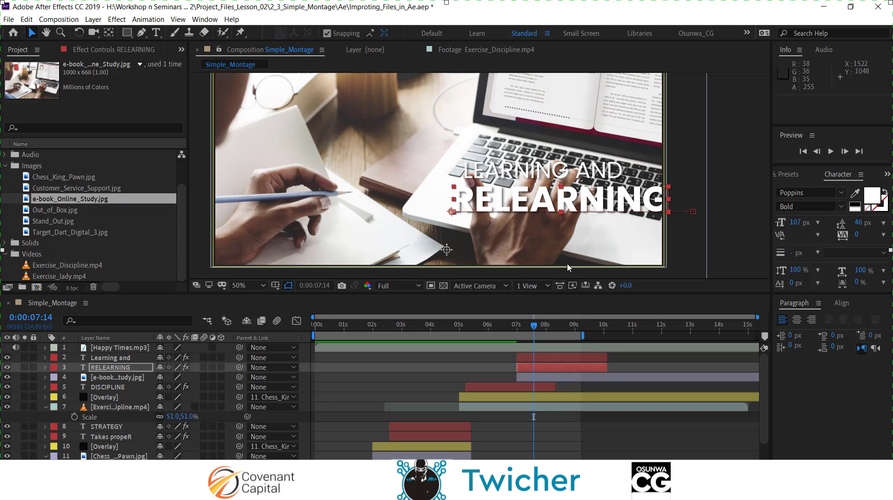
drag(534, 330, 545, 326)
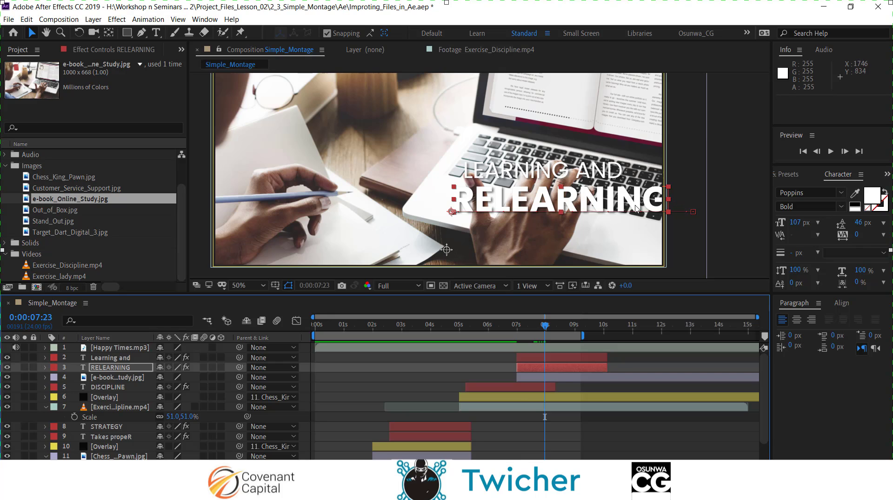
scroll(585, 189, down, 1)
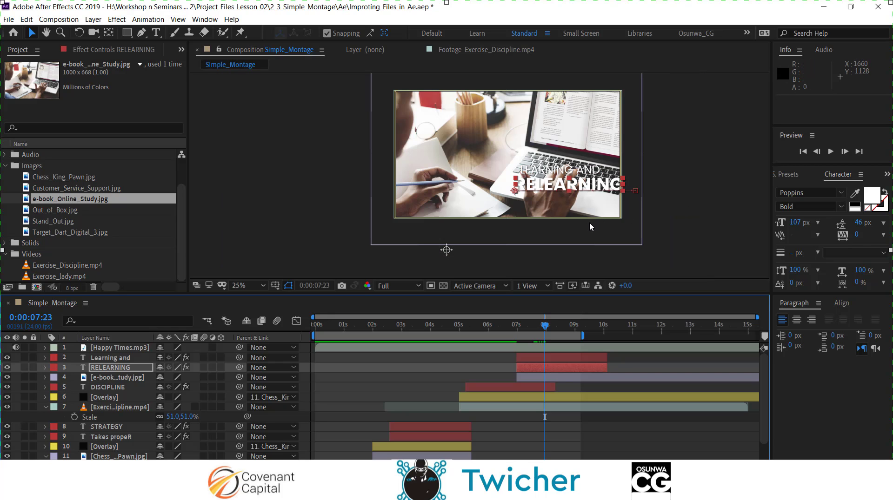
key(p)
scroll(526, 377, up, 2)
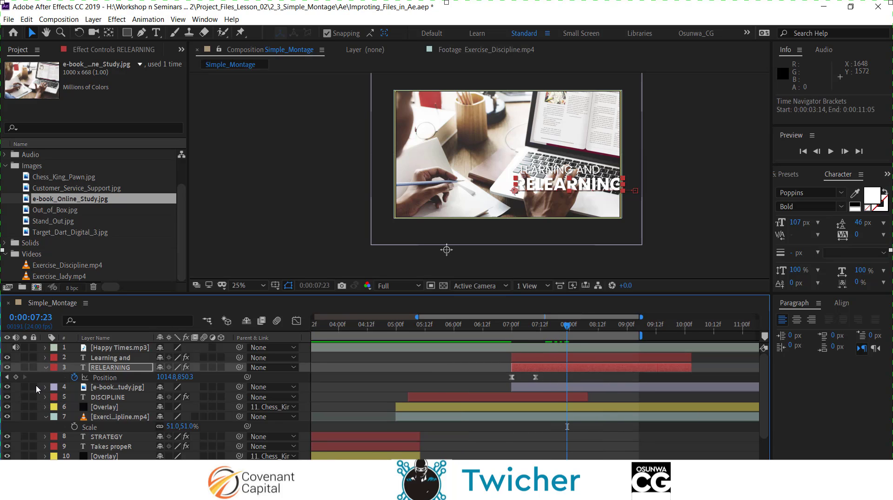
click(7, 377)
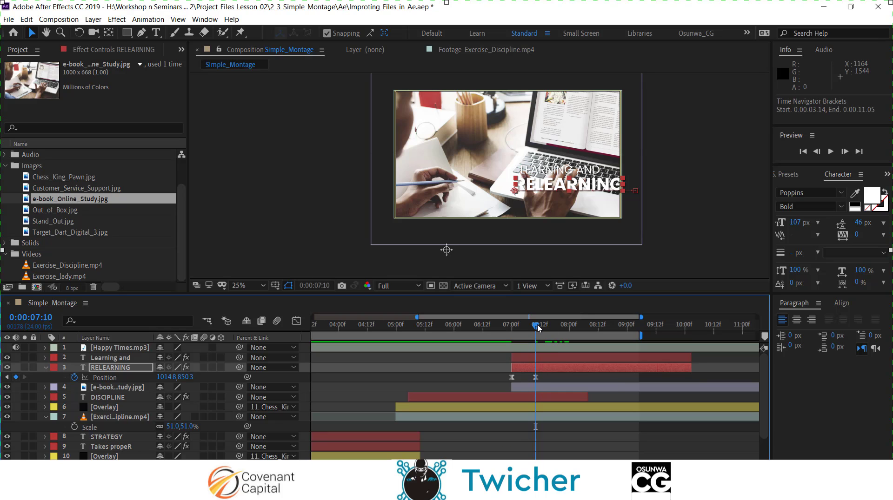
drag(538, 328, 514, 337)
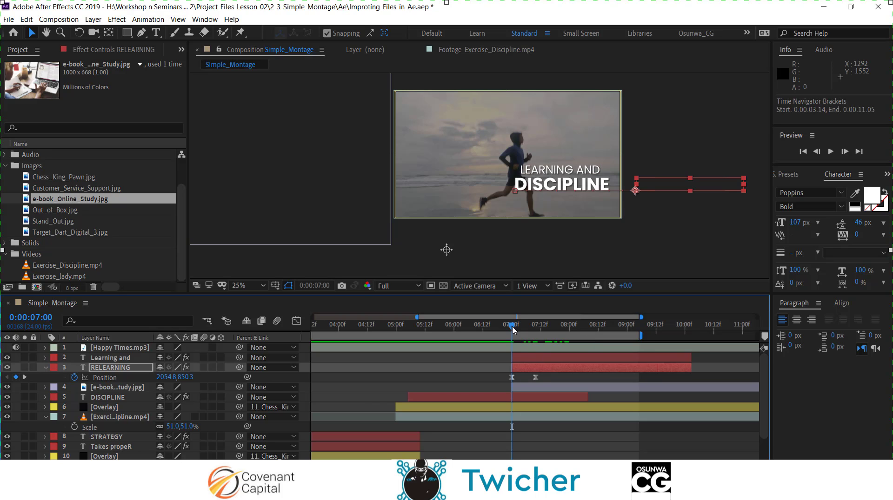
drag(514, 327, 533, 328)
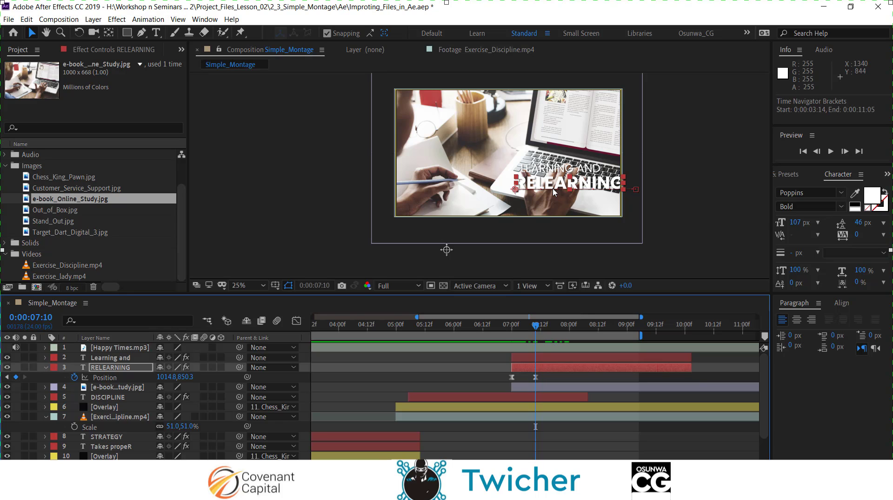
key(shift+Left)
key(shift+Left)
key(shift+Left)
key(shift+Left)
key(shift+Left)
key(shift+Left)
key(shift+Left)
key(shift+Left)
key(shift+Left)
key(shift+Left)
key(shift+Left)
key(shift+Left)
key(shift+Left)
key(shift+Left)
key(shift+Left)
key(shift+Left)
key(shift+Left)
key(shift+Left)
key(shift+Left)
key(shift+Left)
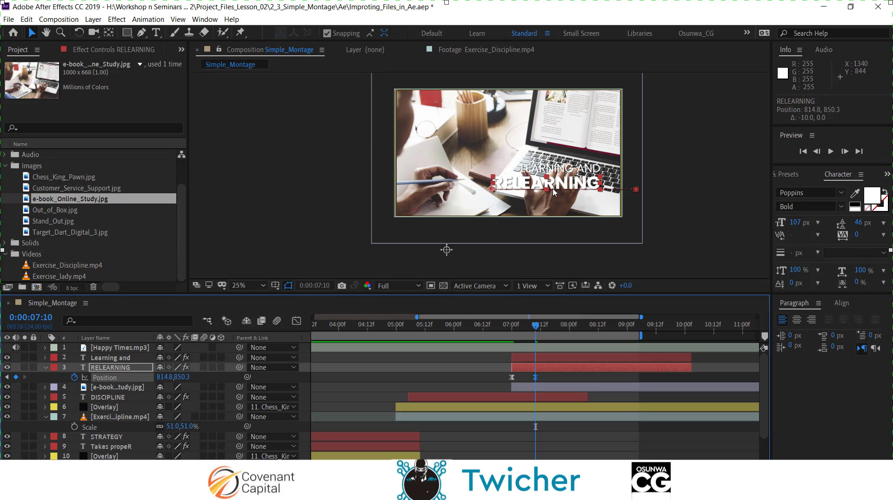
key(shift+Left)
key(shift+Left)
key(shift+Left)
key(shift+Left)
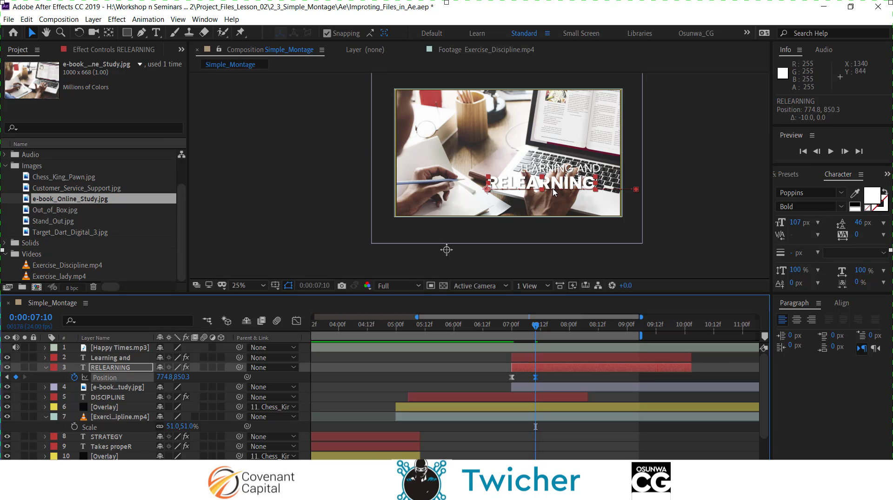
Step: Nudge the Learning and text left and slightly down to Position 904.5, 718.0, just above the RELEARNING text
click(548, 359)
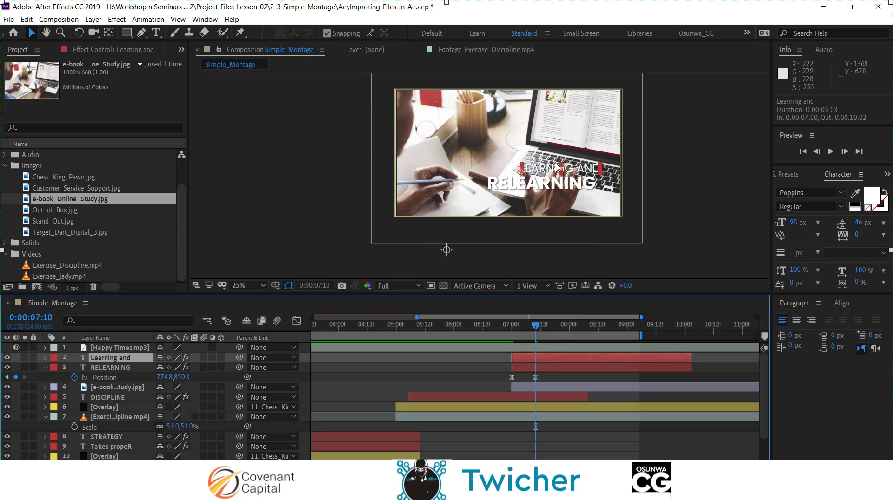
key(shift+Left)
key(shift+Left)
key(shift+Left)
key(shift+Left)
key(shift+Left)
key(shift+Left)
key(shift+Left)
key(shift+Left)
key(shift+Left)
key(shift+Left)
key(shift+Left)
key(shift+Left)
key(shift+Left)
key(shift+Left)
key(shift+Left)
key(shift+Left)
key(shift+Left)
key(shift+Left)
key(shift+Left)
key(shift+Left)
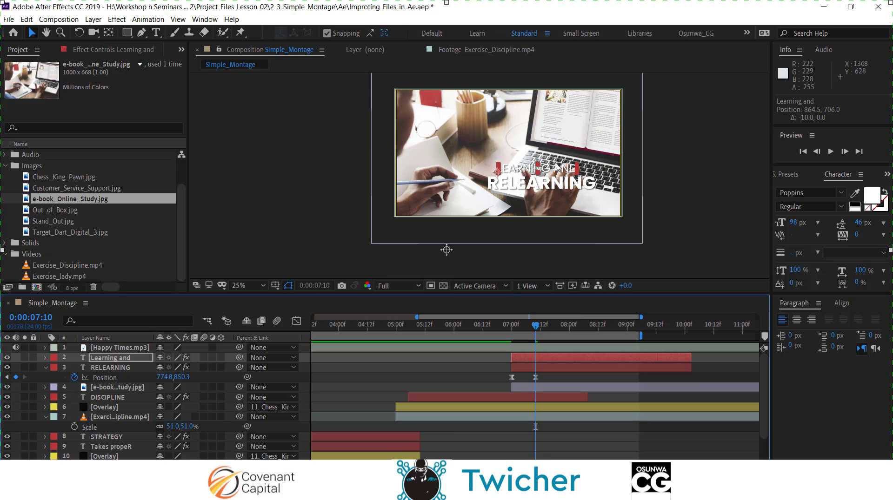
key(shift+Right)
key(shift+Right)
key(shift+Right)
key(shift+Right)
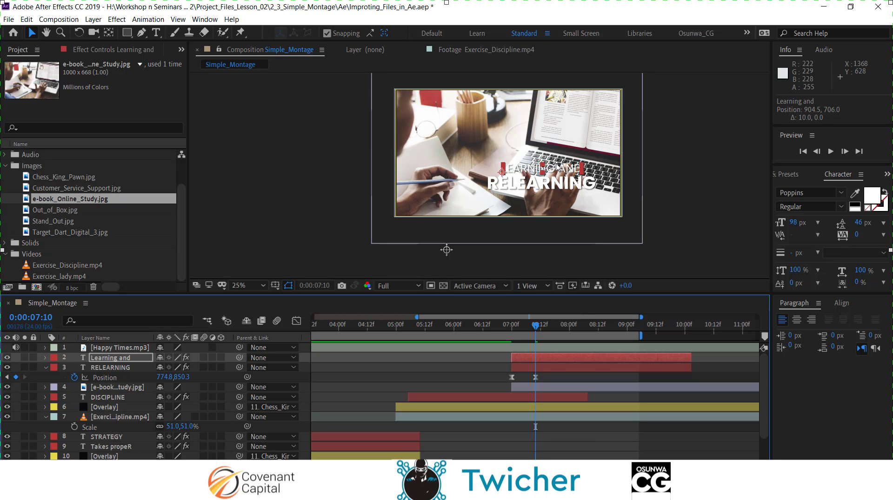
key(Down)
key(Down)
key(Down)
key(Down)
key(Down)
key(Down)
key(Down)
key(Down)
key(Down)
key(Down)
key(Down)
key(Down)
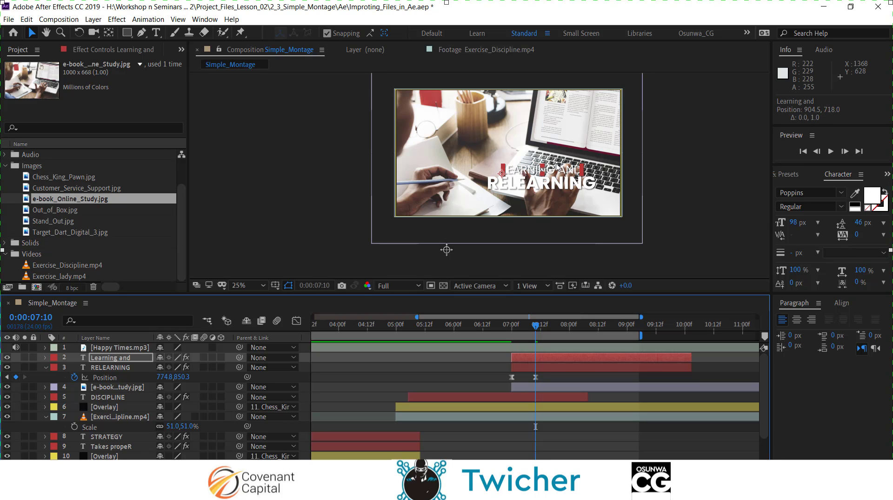
Step: Try the Learning and text farther left at Position 864.5, 718.0, and return it to 904.5, 718.0
key(shift+Left)
key(shift+Left)
key(shift+Left)
key(shift+Left)
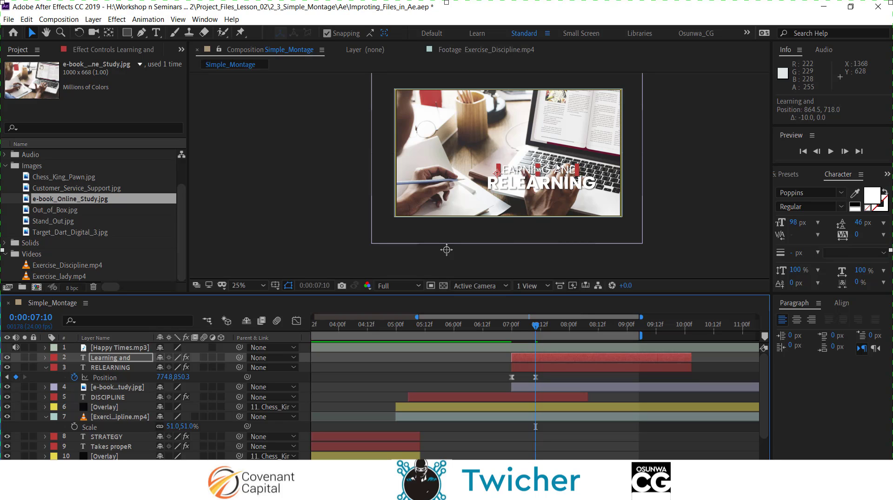
key(shift+Right)
key(shift+Right)
key(shift+Right)
key(shift+Right)
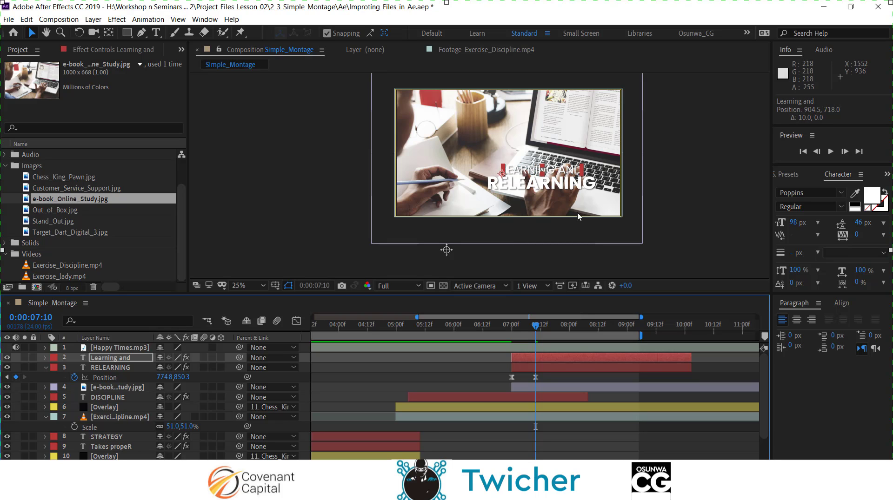
Step: Trim the ends of the DISCIPLINE text, its Overlay and the Exercise_Discipline.mp4 layer to 0:00:07:10
click(484, 401)
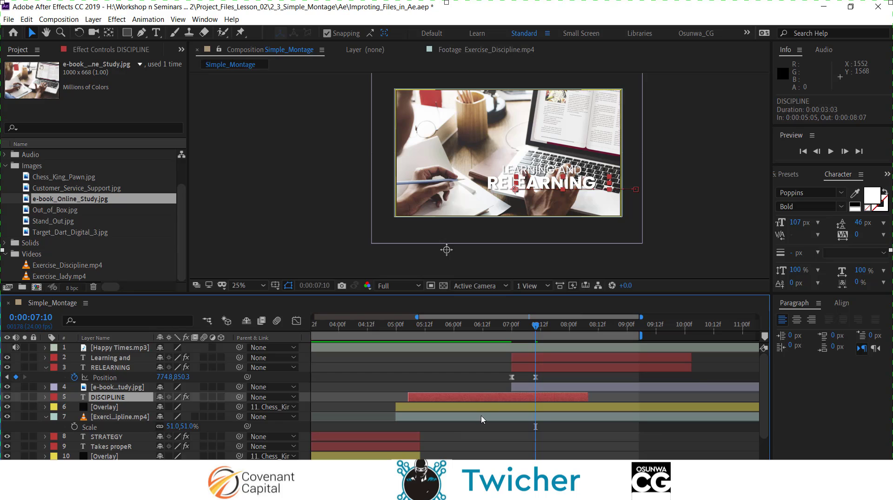
click(481, 409)
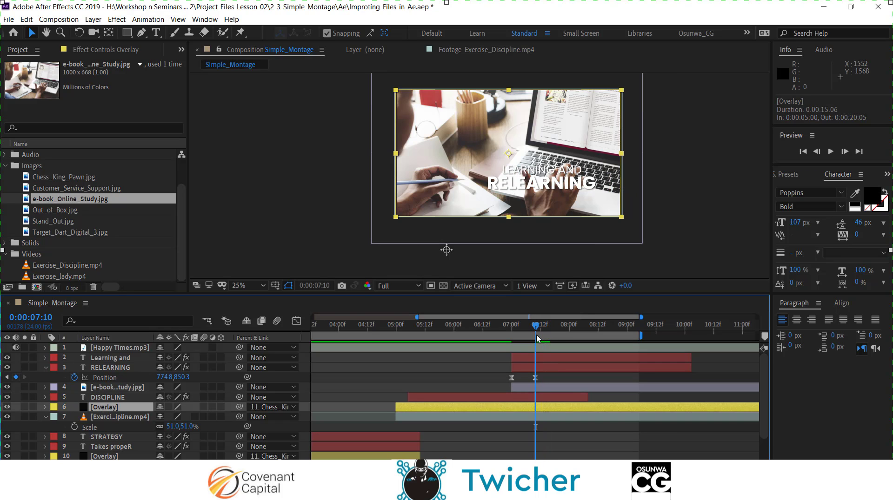
click(507, 399)
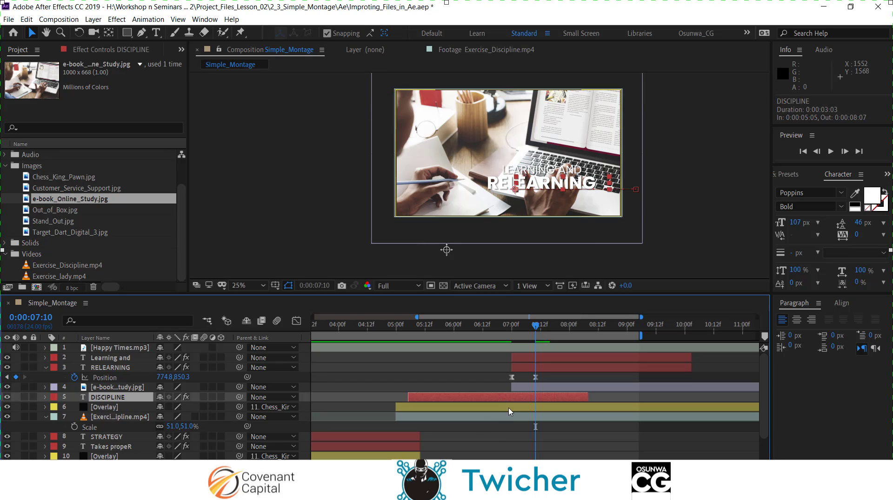
shift+click(513, 419)
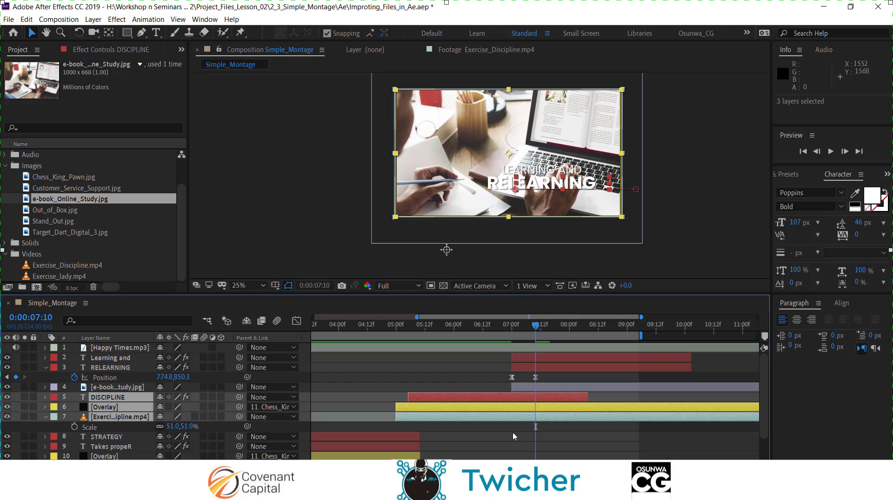
key(alt+bracketright)
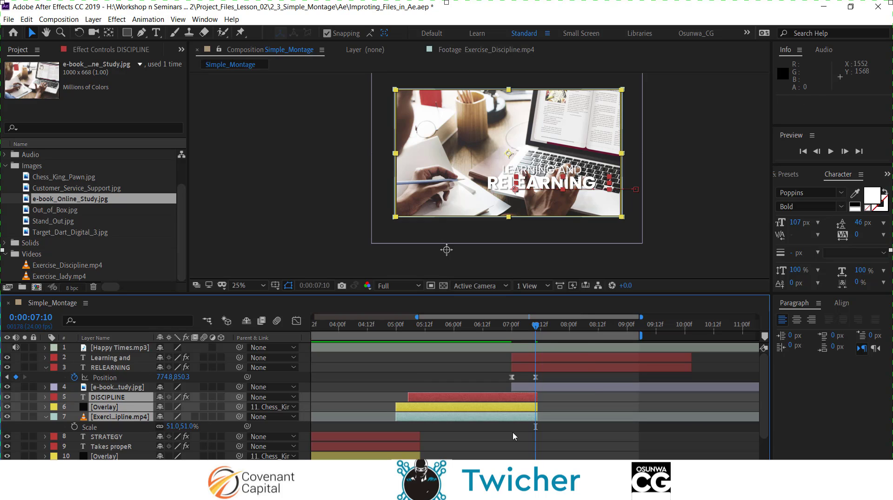
click(513, 432)
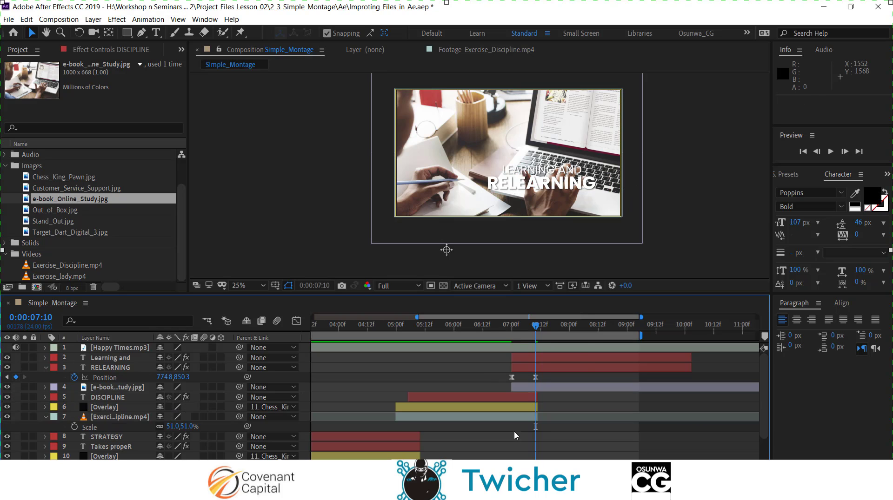
Step: Duplicate the trimmed Overlay above the e-book image layer and make the copy run from 0:00:07:00 to 0:00:09:21
click(521, 402)
click(521, 408)
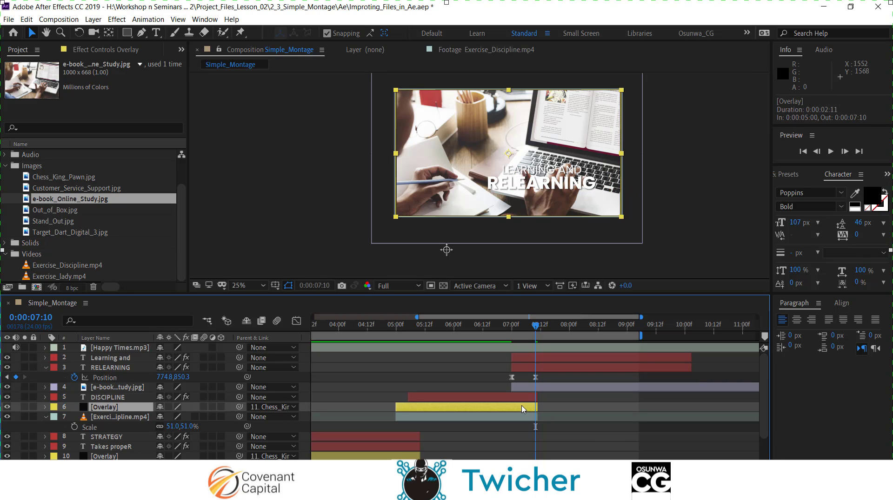
key(ctrl+d)
drag(116, 409, 126, 389)
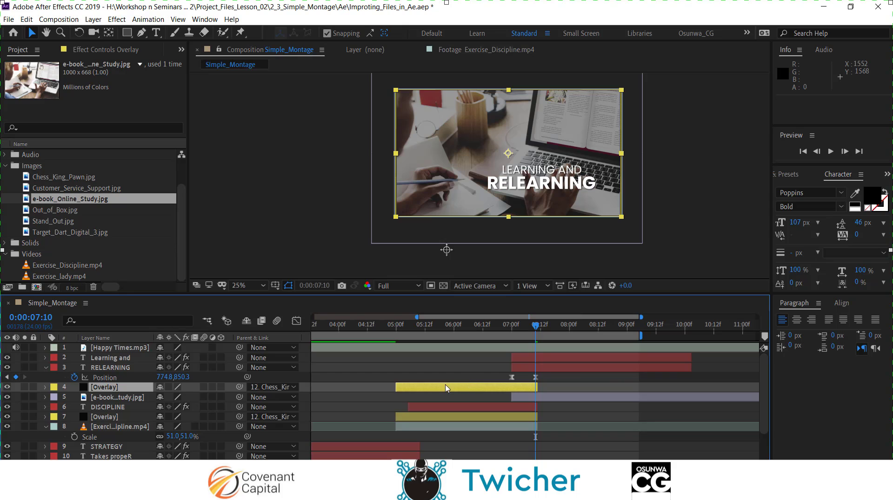
drag(463, 392, 558, 391)
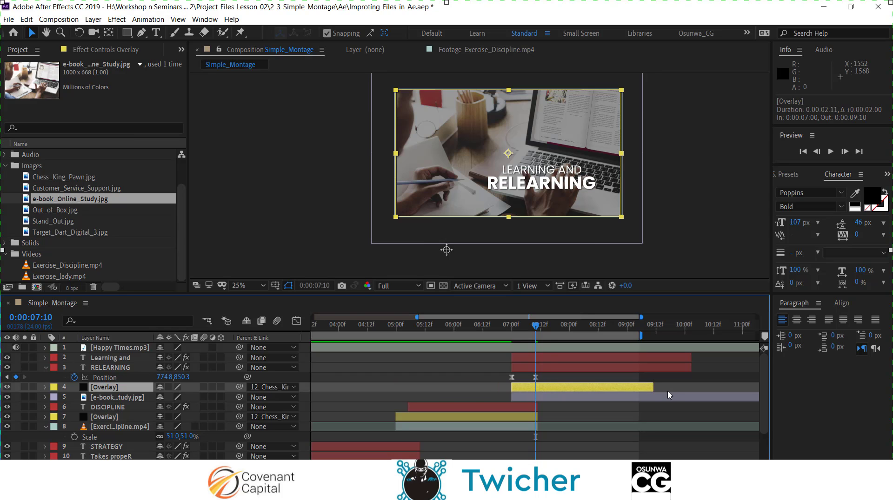
drag(653, 391, 679, 391)
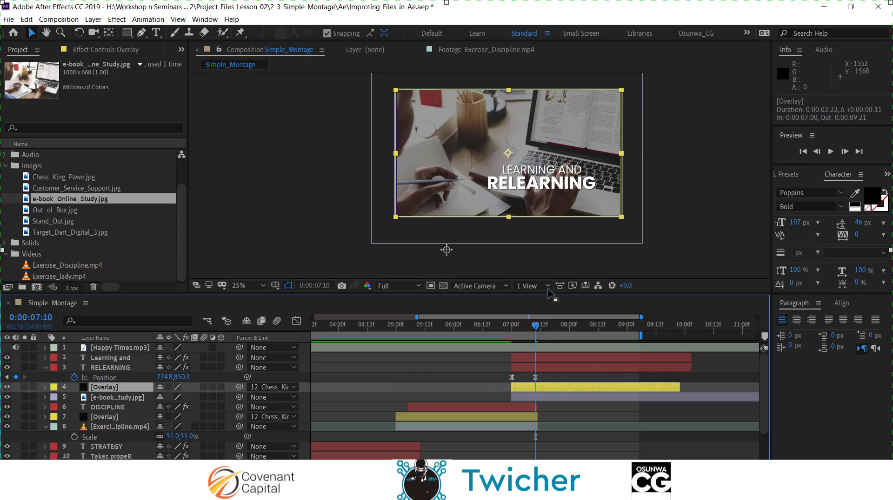
Step: Preview the transition into the e-book scene from 0:00:06:21
drag(536, 325, 505, 342)
key(space)
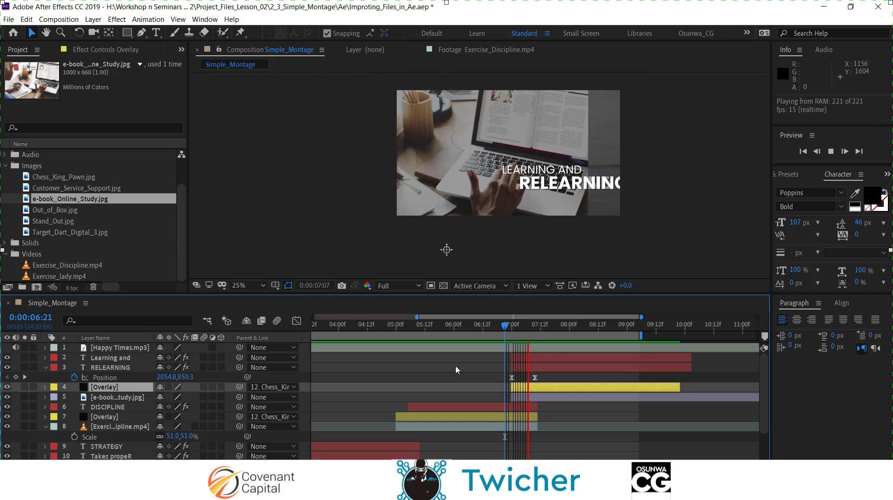
key(space)
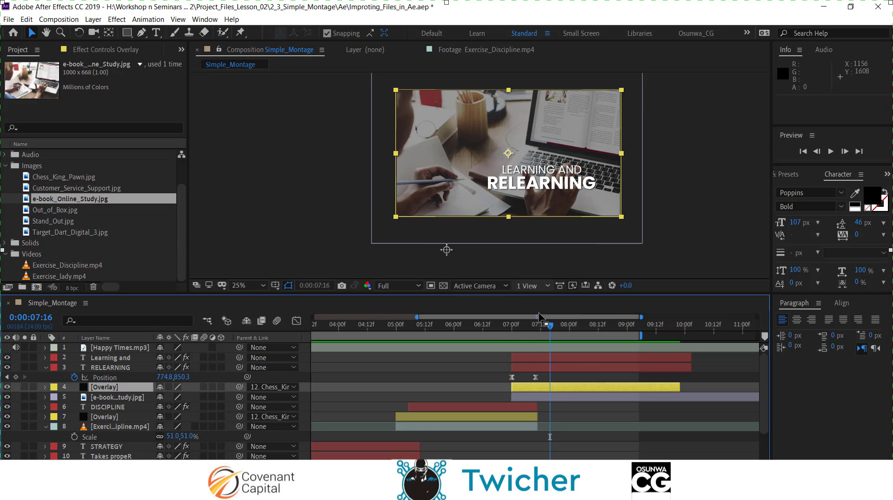
Step: Shift the Learning and and RELEARNING layers together to start at 0:00:07:11, and preview the transition from 0:00:07:00
click(536, 367)
shift+click(535, 358)
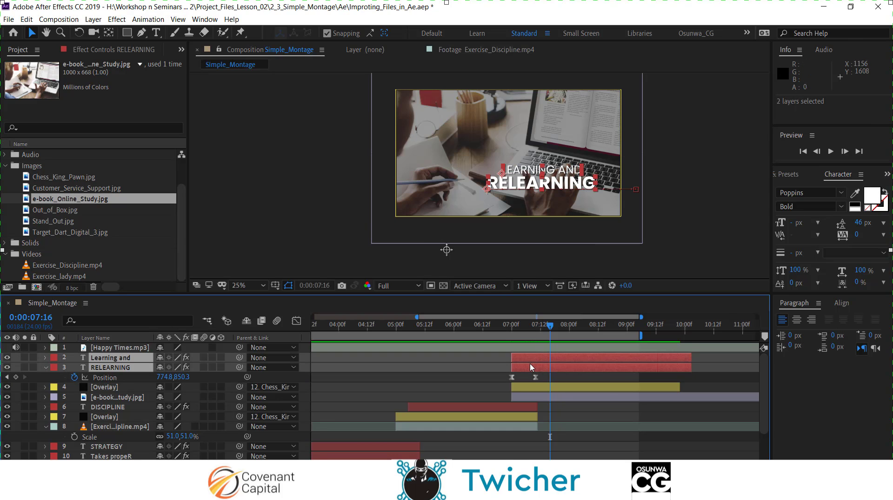
drag(532, 368, 556, 366)
key(space)
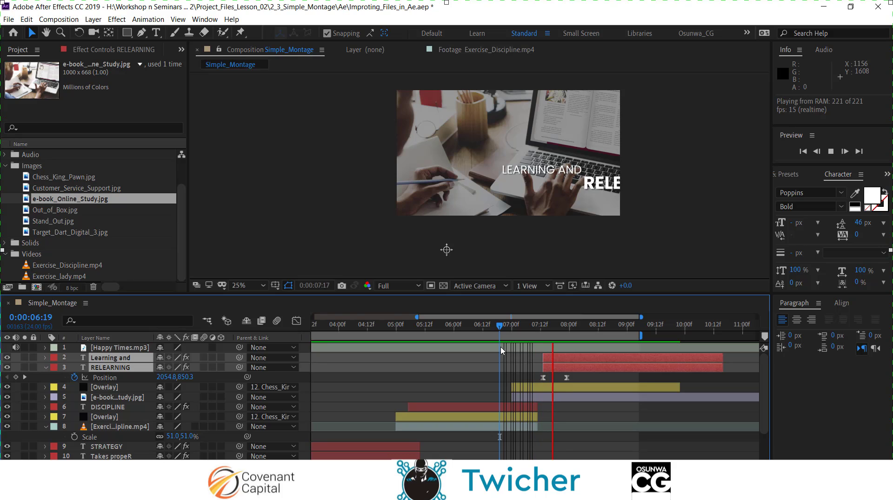
key(space)
drag(567, 367, 563, 367)
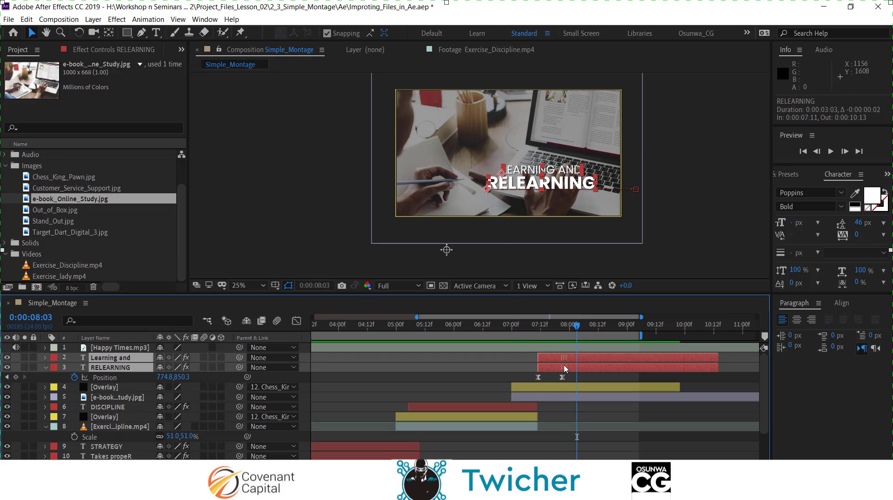
drag(577, 326, 509, 355)
key(space)
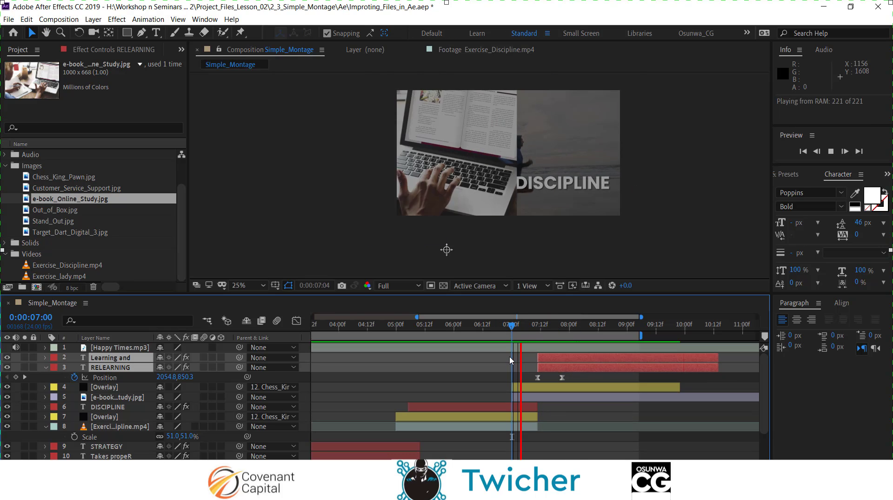
key(space)
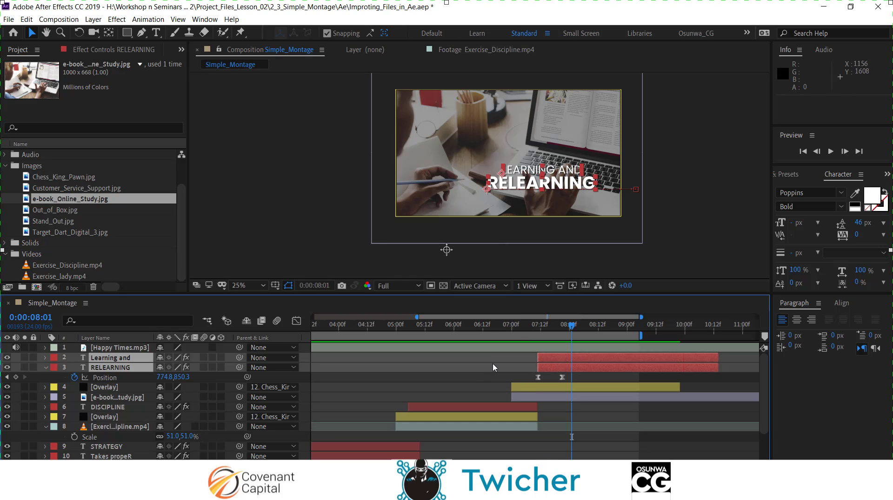
Step: Select only the Learning and layer and enlarge the timeline area to show more layers
click(479, 366)
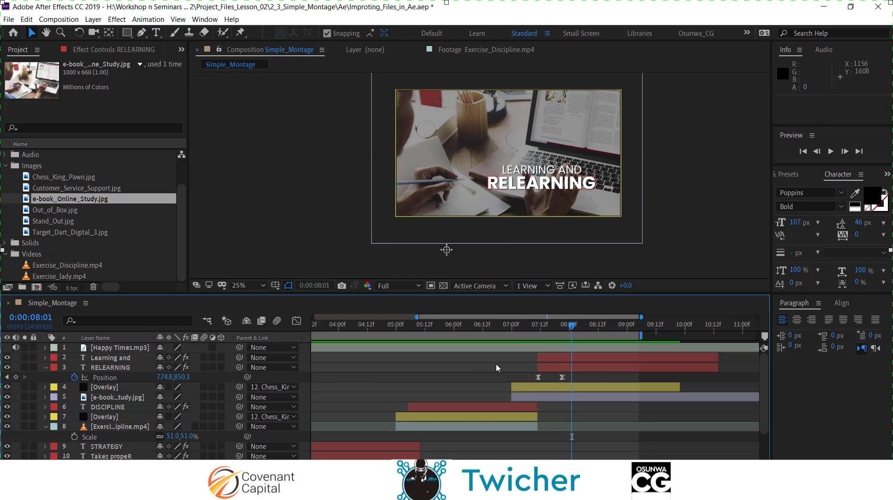
click(549, 358)
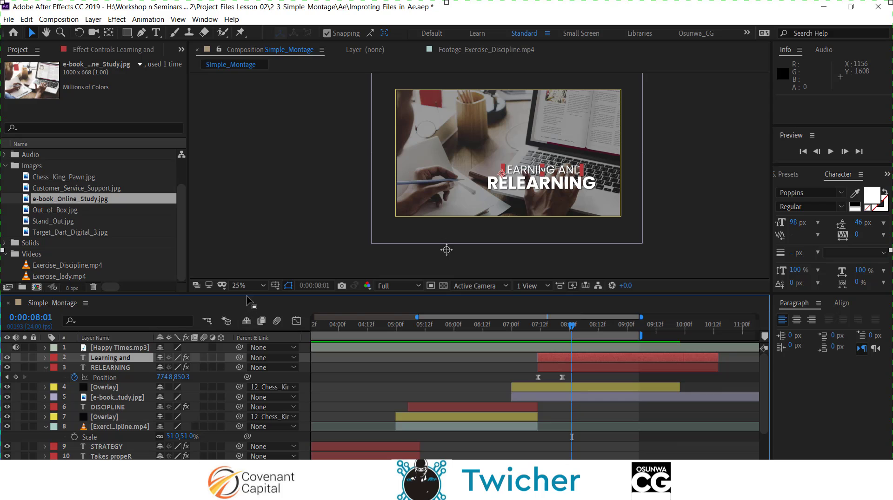
drag(249, 293, 256, 238)
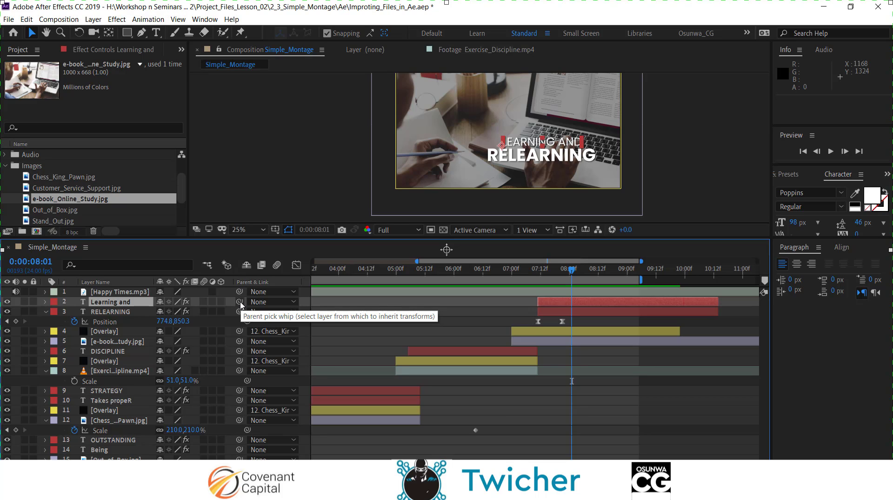
Step: Parent the Learning and layer to the RELEARNING layer, collapse RELEARNING's Position property, and leave RELEARNING selected
drag(240, 302, 128, 317)
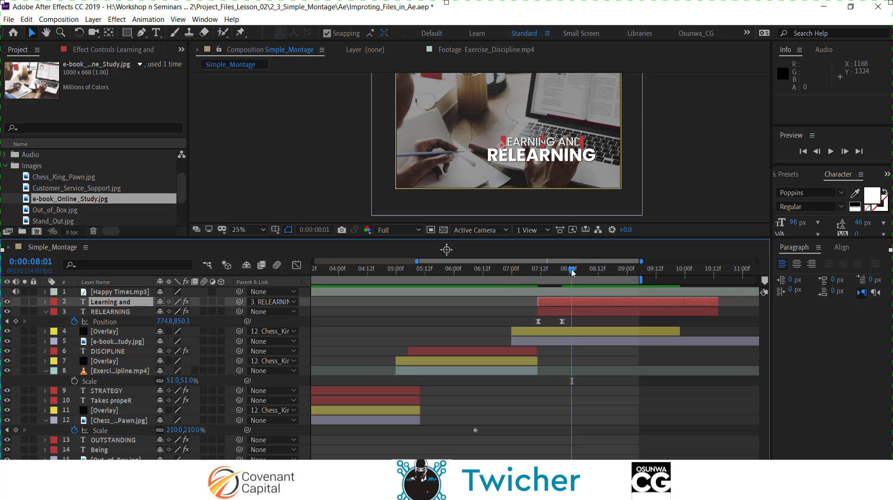
mouse_move(572, 269)
mouse_down()
mouse_move(545, 269)
mouse_move(575, 277)
mouse_up()
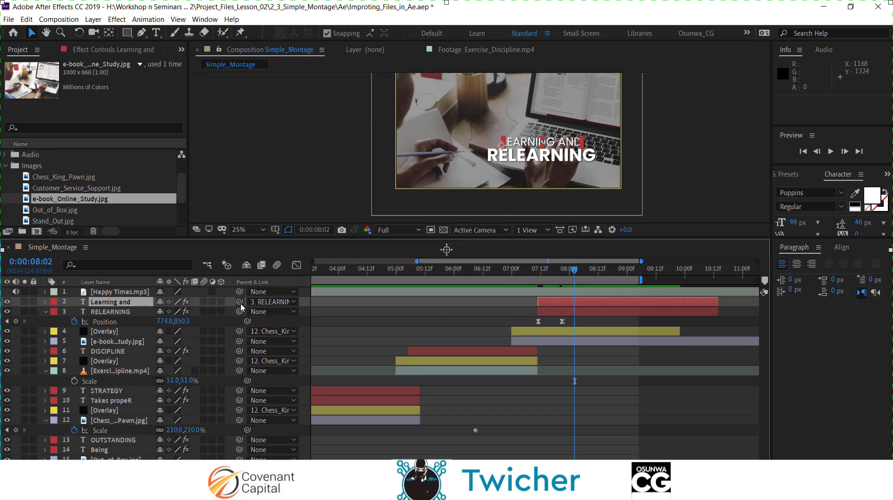
click(46, 312)
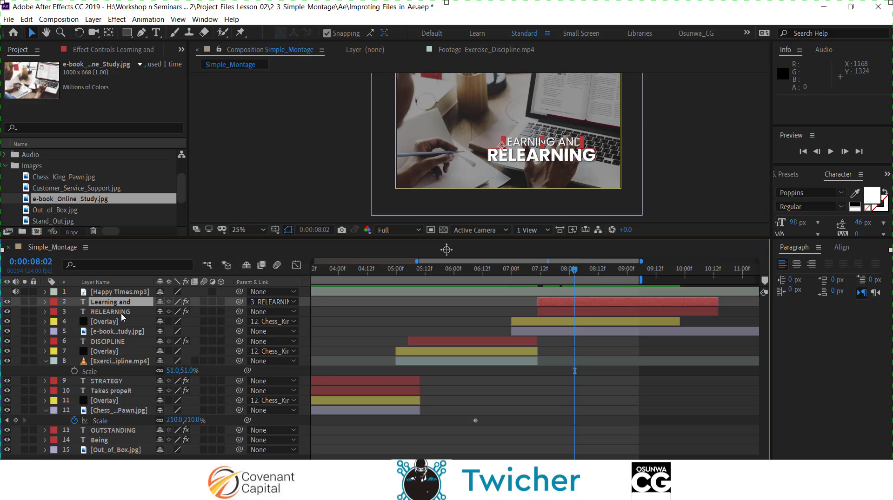
click(121, 312)
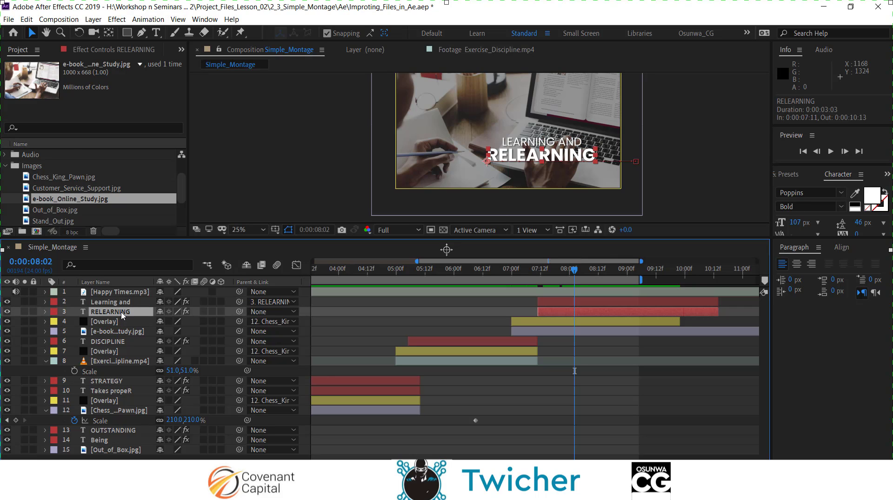
click(124, 303)
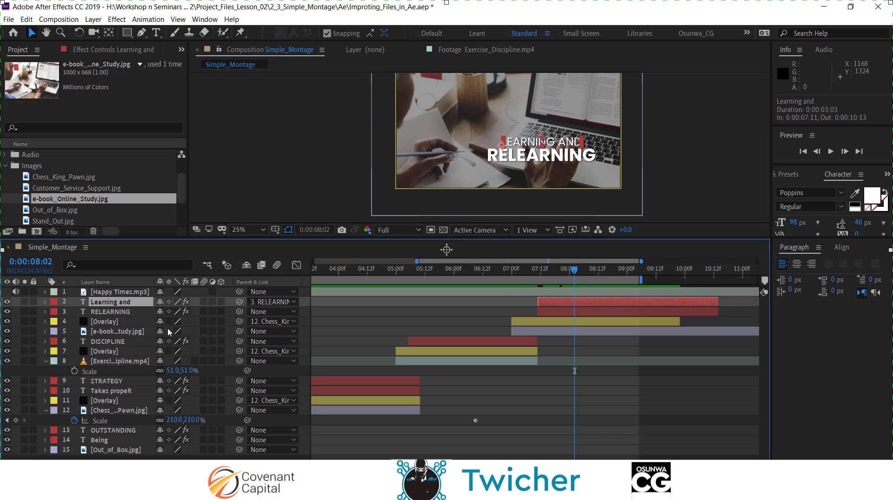
click(115, 314)
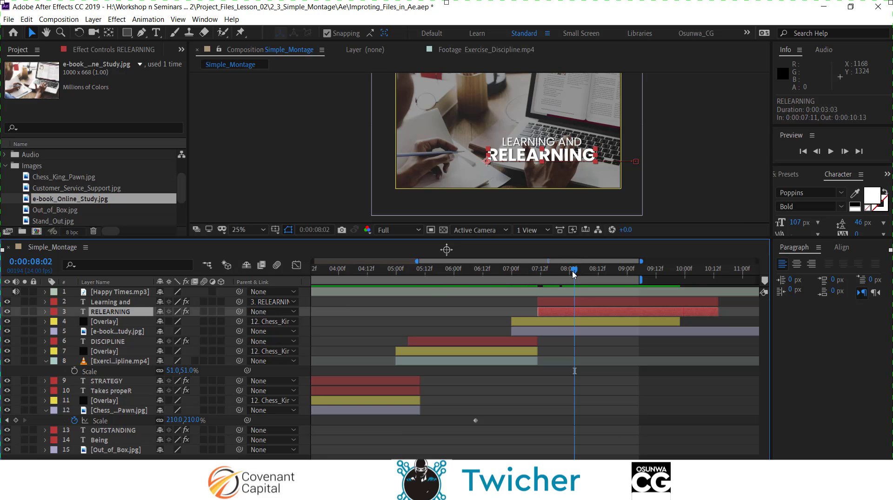
Step: Preview the linked text's entrance from 0:00:07:08 and the transition out of the DISCIPLINE scene from 0:00:06:23
mouse_move(574, 271)
mouse_down()
mouse_move(534, 286)
mouse_move(564, 282)
mouse_up()
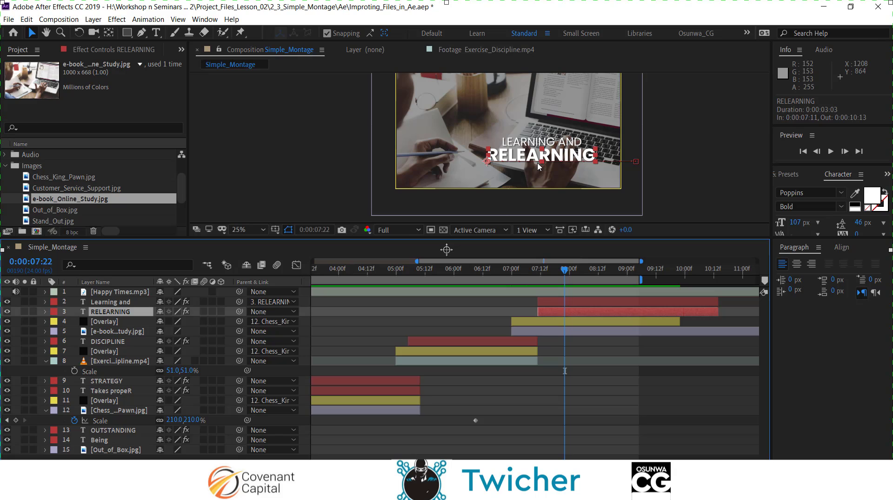
scroll(535, 163, down, 1)
scroll(511, 157, up, 1)
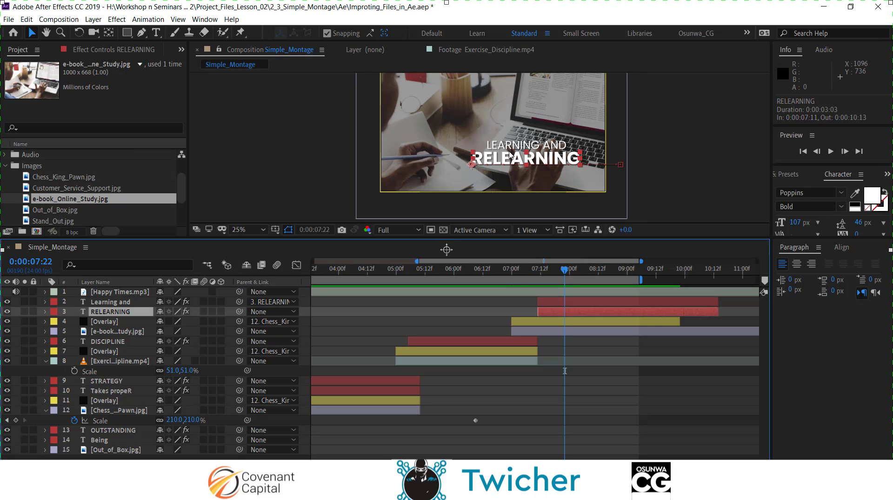
scroll(510, 157, down, 1)
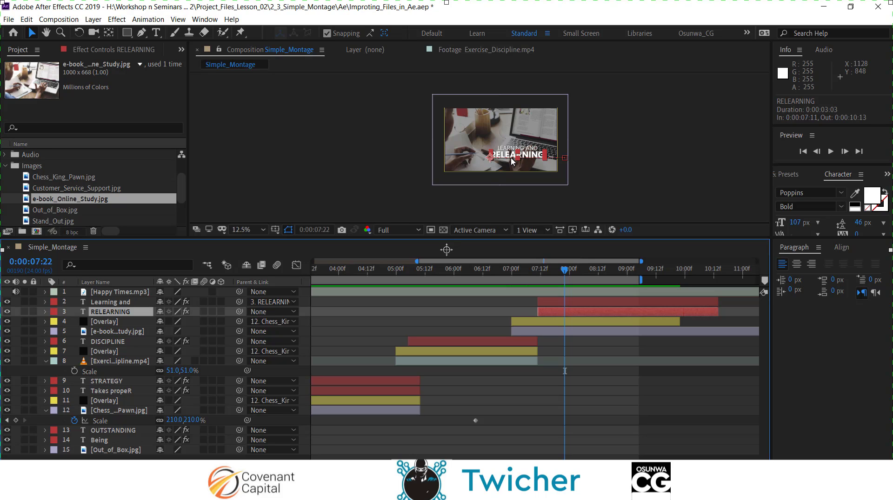
scroll(527, 157, up, 1)
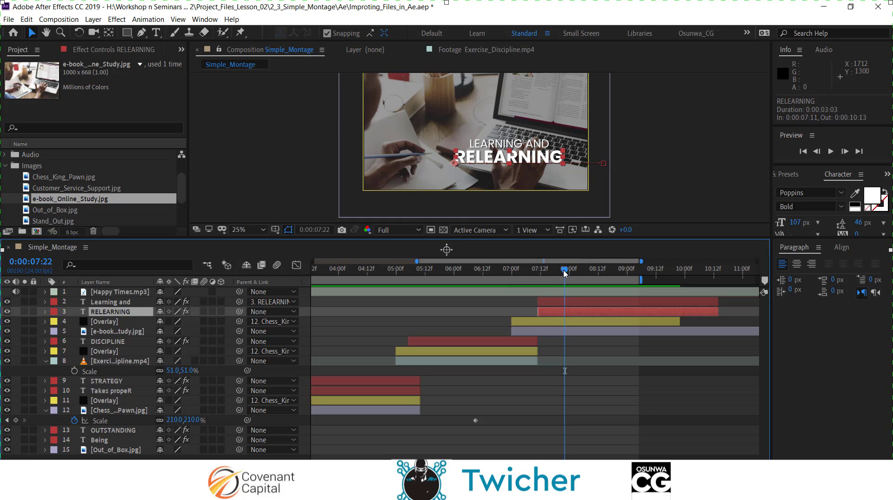
drag(564, 273, 530, 291)
key(space)
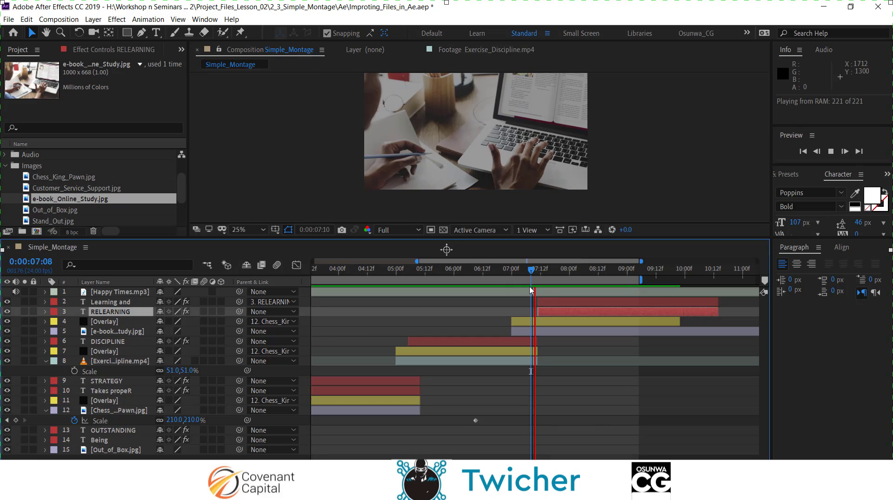
key(space)
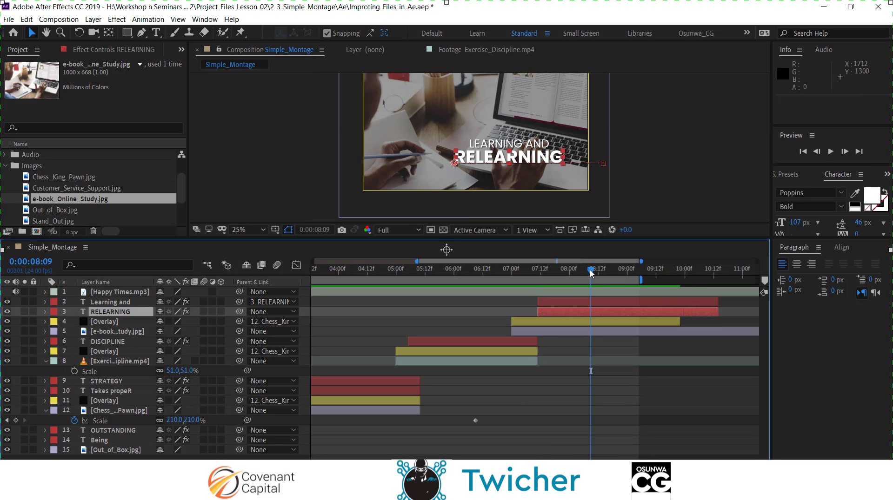
click(532, 289)
click(530, 289)
key(space)
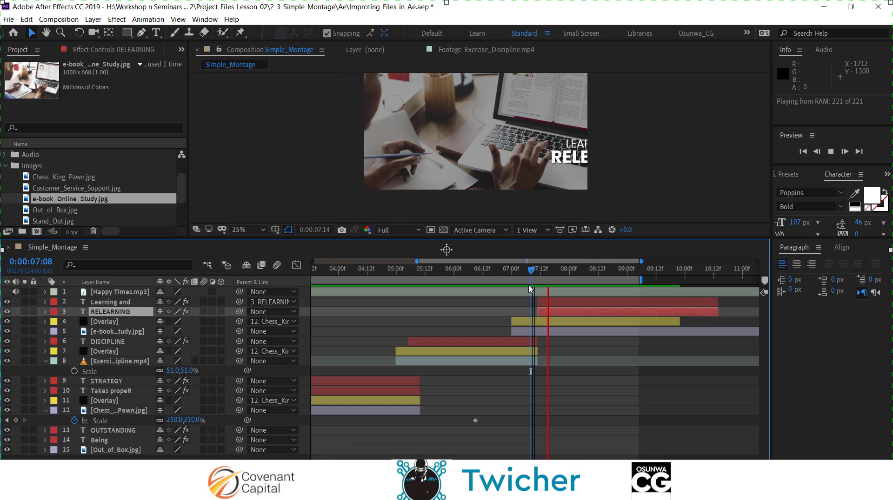
key(space)
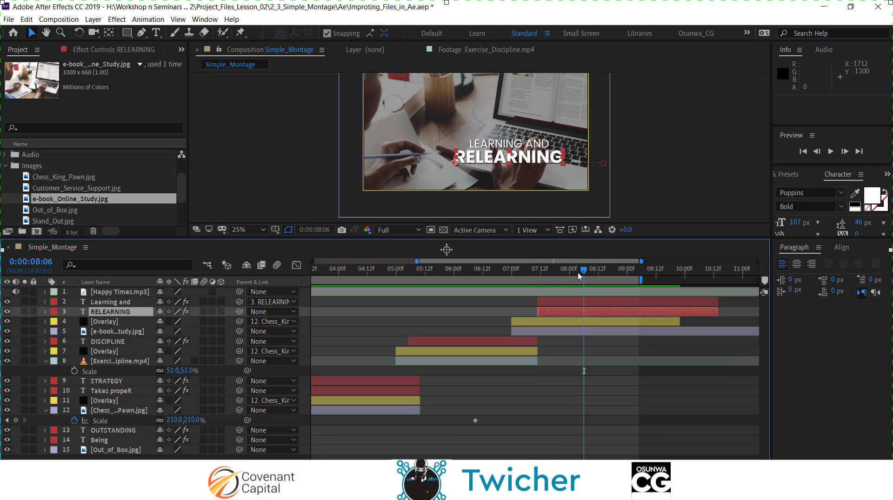
click(532, 281)
key(space)
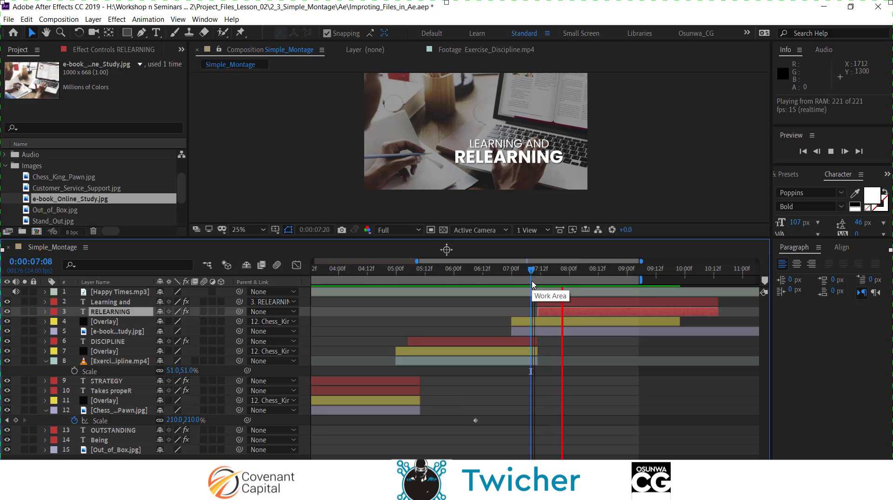
click(510, 280)
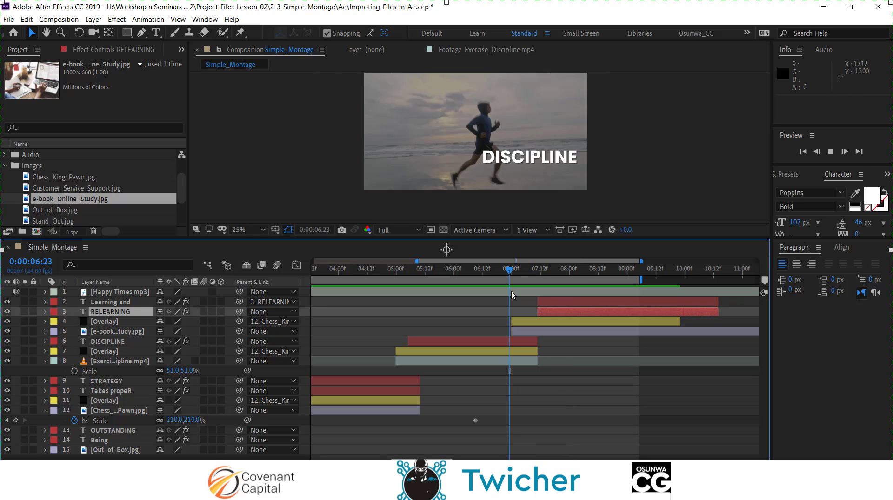
key(space)
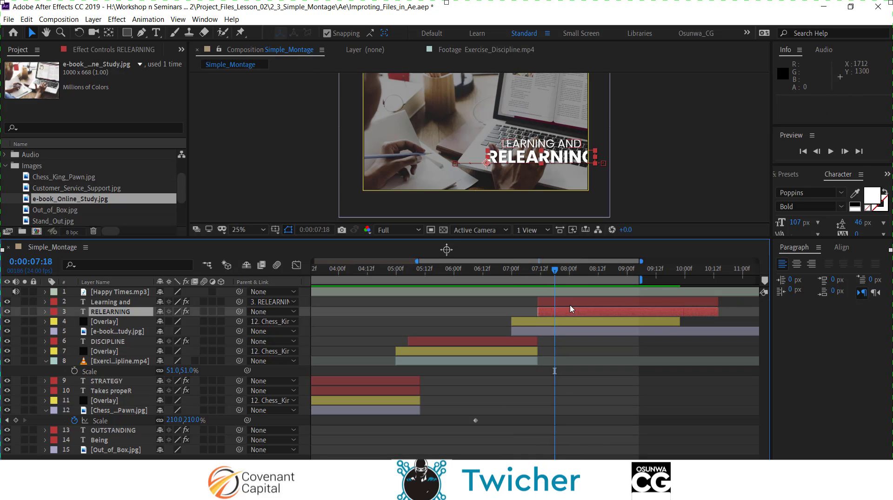
Step: Shift the Learning and and RELEARNING layers together about four frames earlier, and preview the transition from 0:00:06:17
shift+click(568, 305)
drag(554, 270, 501, 295)
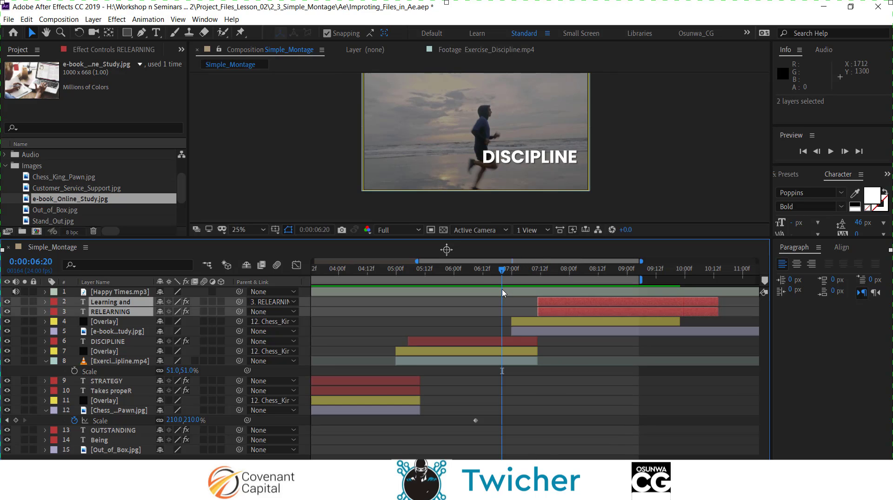
key(space)
key(space)
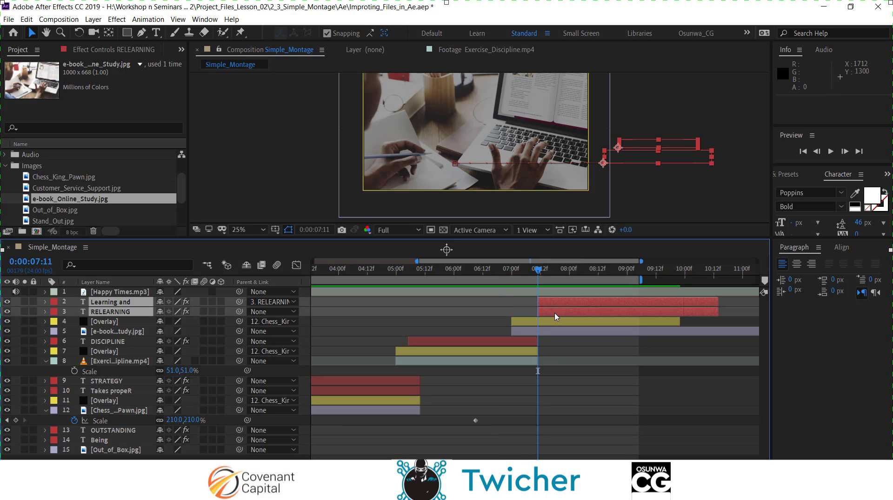
drag(565, 312, 557, 311)
drag(539, 269, 496, 270)
key(space)
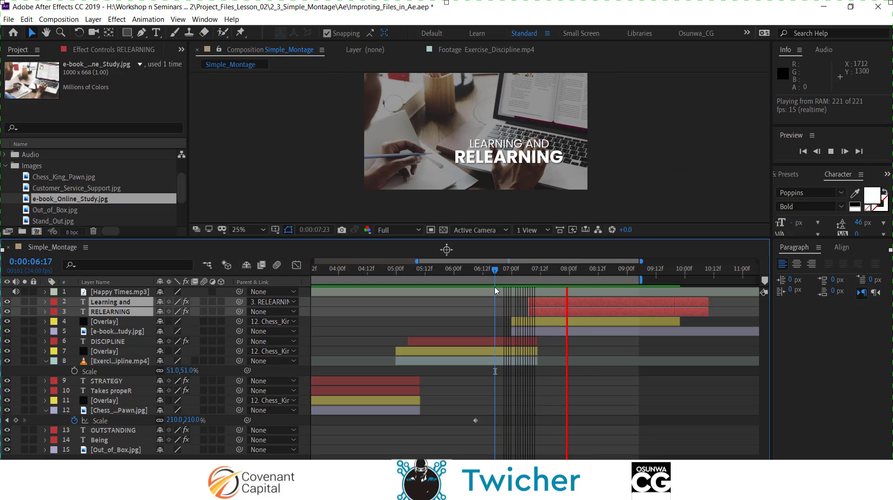
key(space)
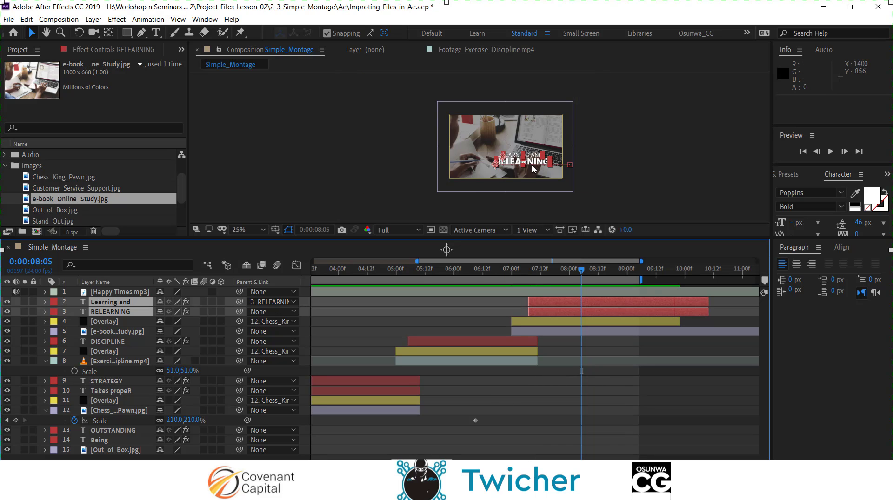
scroll(534, 168, up, 1)
Step: Keyframe the e-book image layer's Scale at 0:00:07:11 and set it to 195% at 0:00:09:04
click(560, 334)
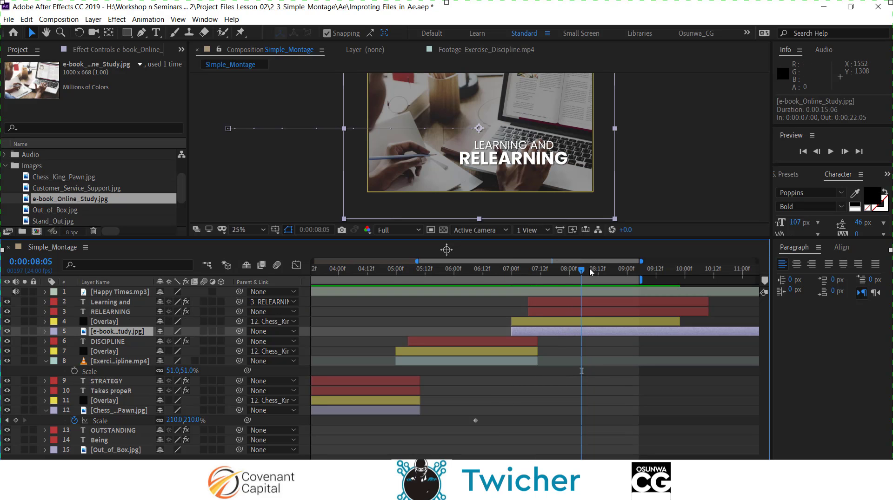
drag(590, 272, 541, 298)
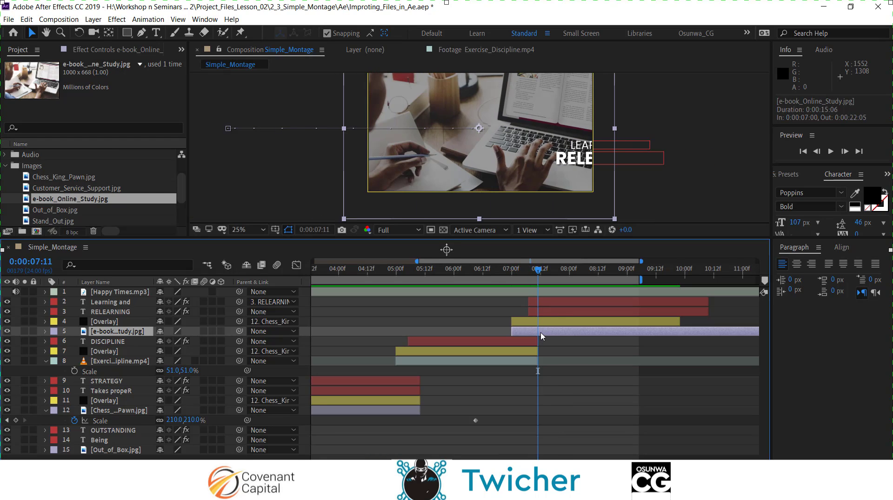
key(s)
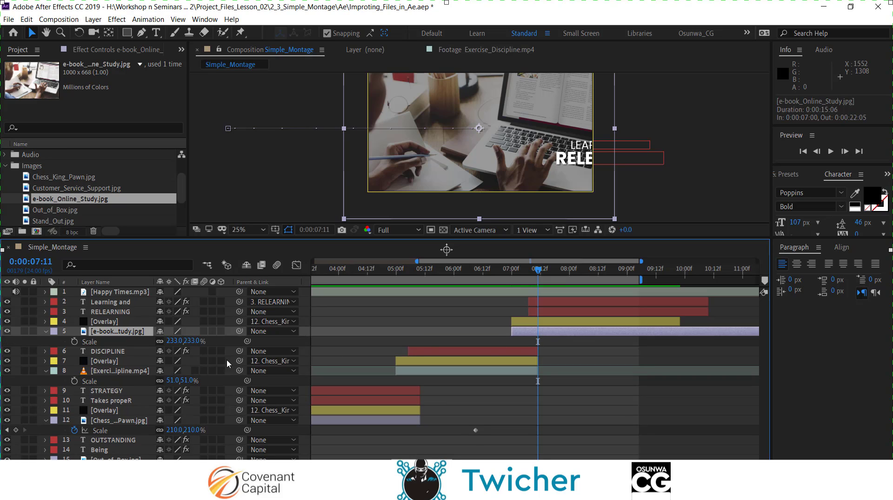
click(74, 341)
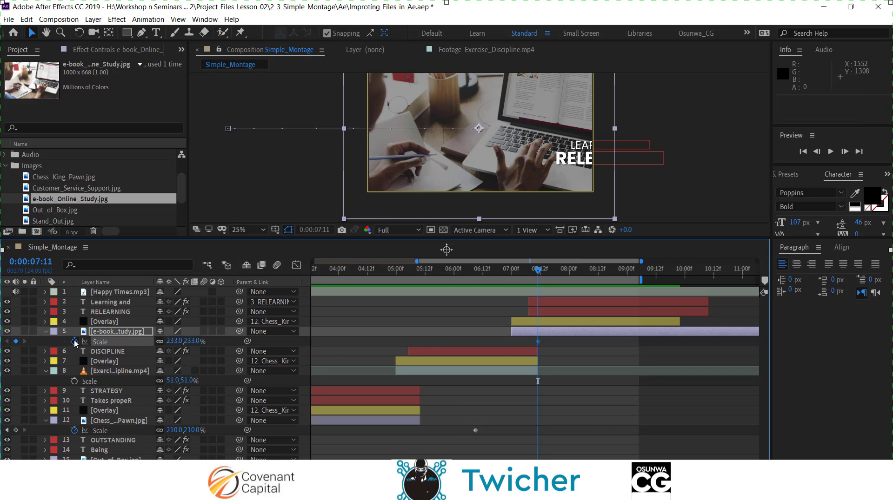
drag(539, 273, 637, 298)
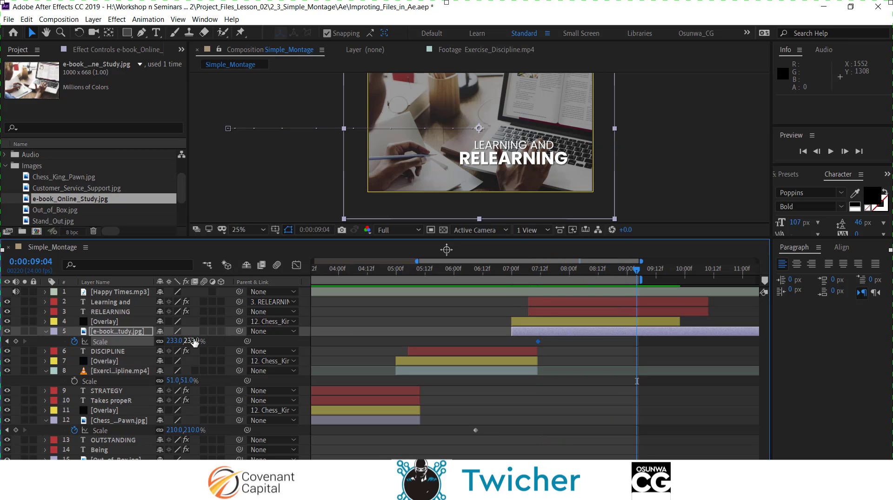
drag(186, 341, 177, 344)
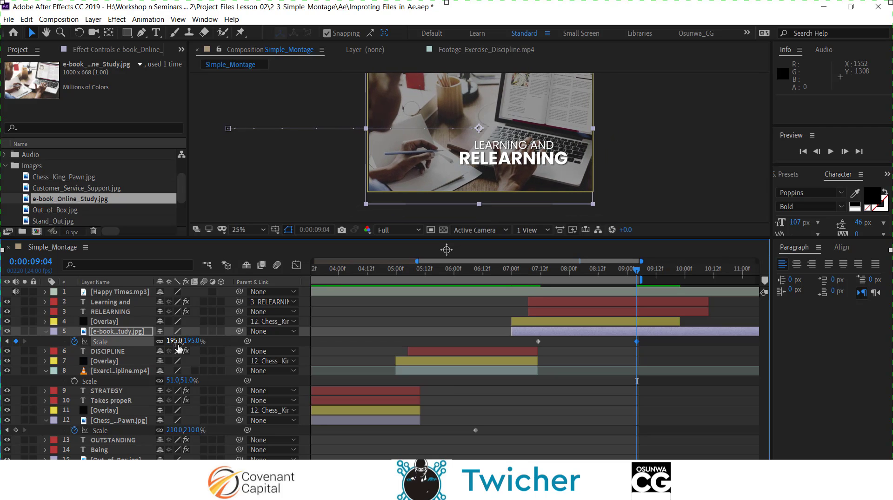
scroll(458, 191, down, 1)
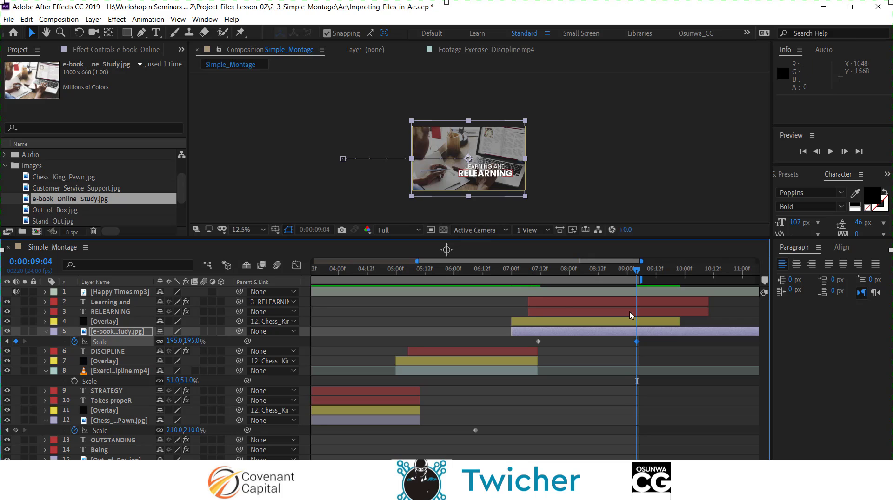
Step: Preview the e-book image's scale animation together with the scene transition, starting from 0:00:06:23 and again from 0:00:06:19
drag(638, 271, 507, 312)
key(space)
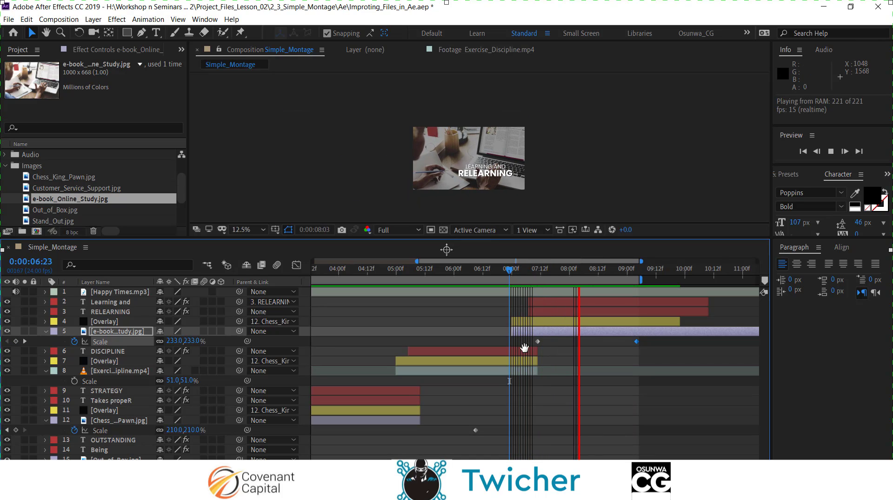
key(space)
drag(583, 272, 499, 305)
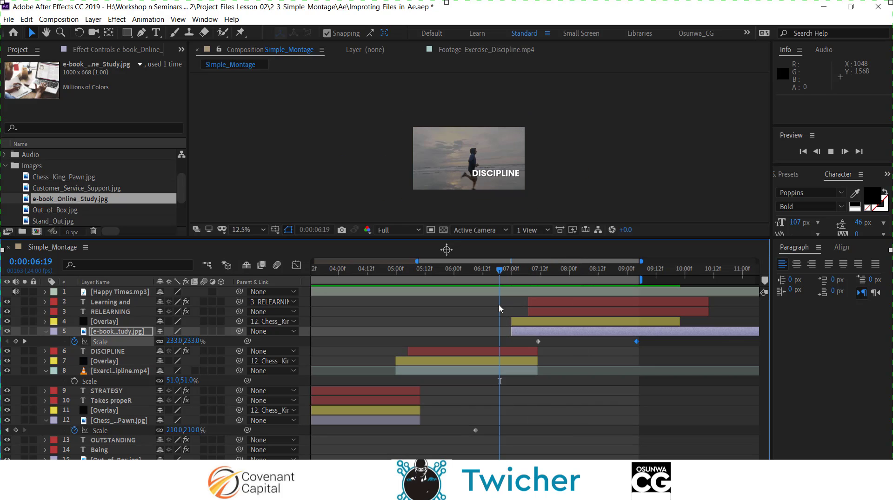
key(space)
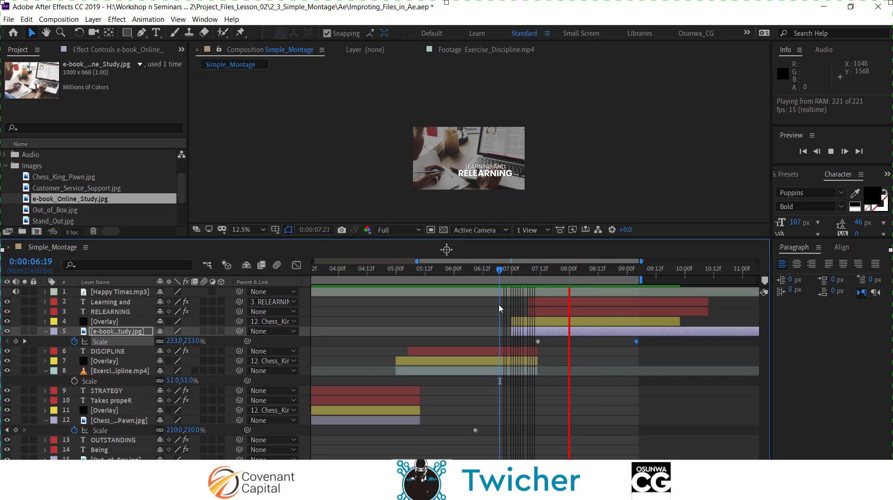
key(space)
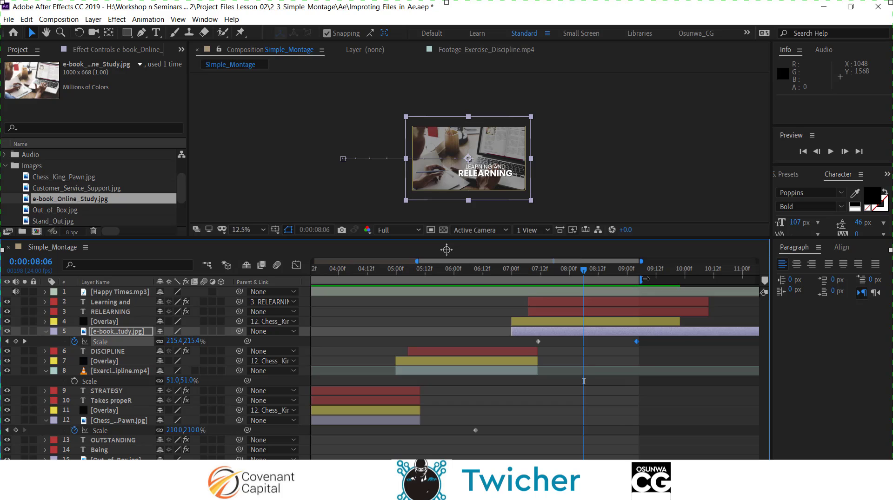
Step: Extend the work area's end to 0:00:15:04 and move the e-book layer's second Scale keyframe to 0:00:10:10
drag(645, 278, 711, 279)
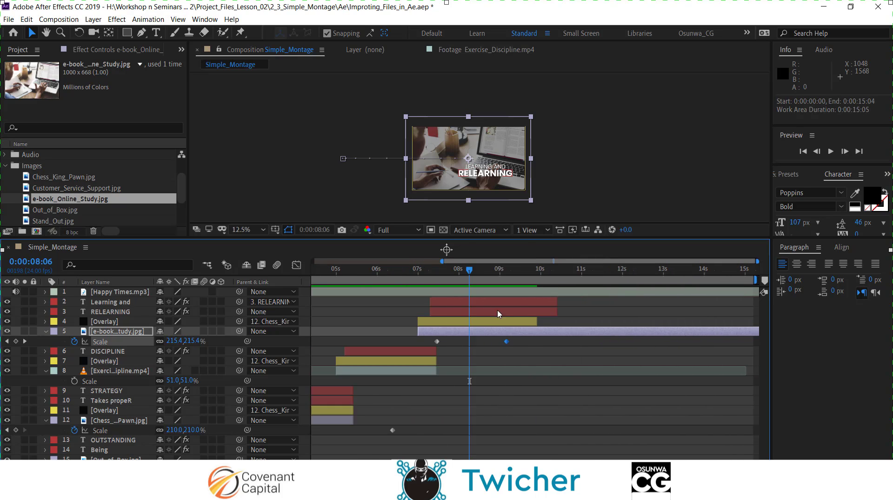
key(minus)
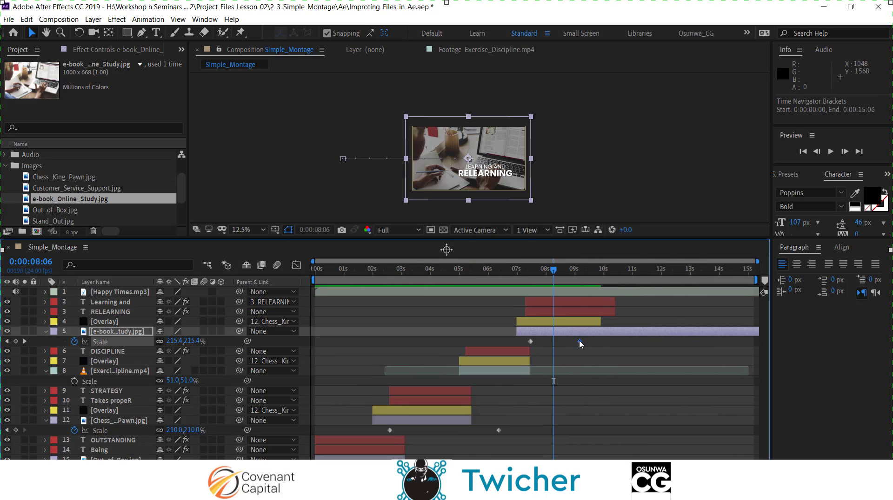
drag(580, 344, 616, 343)
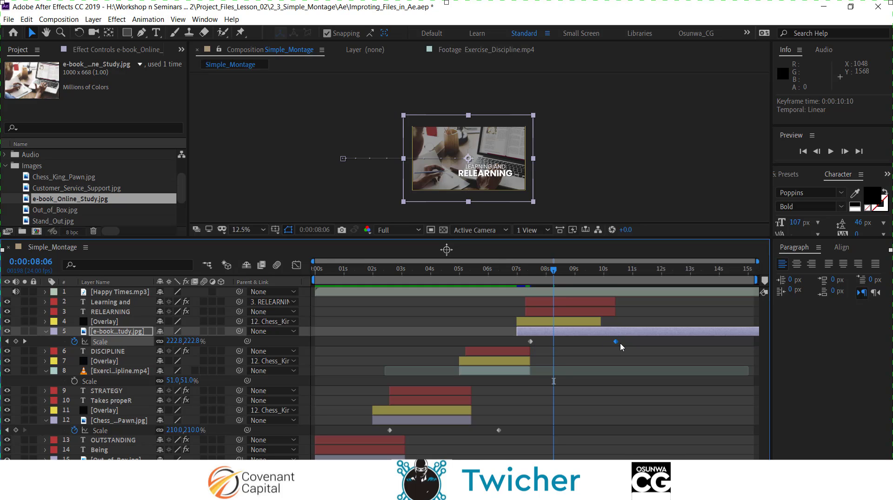
Step: Preview the e-book image's extended scale animation, starting from 0:00:06:23 and again from 0:00:06:13
mouse_move(615, 344)
drag(553, 292, 519, 292)
key(space)
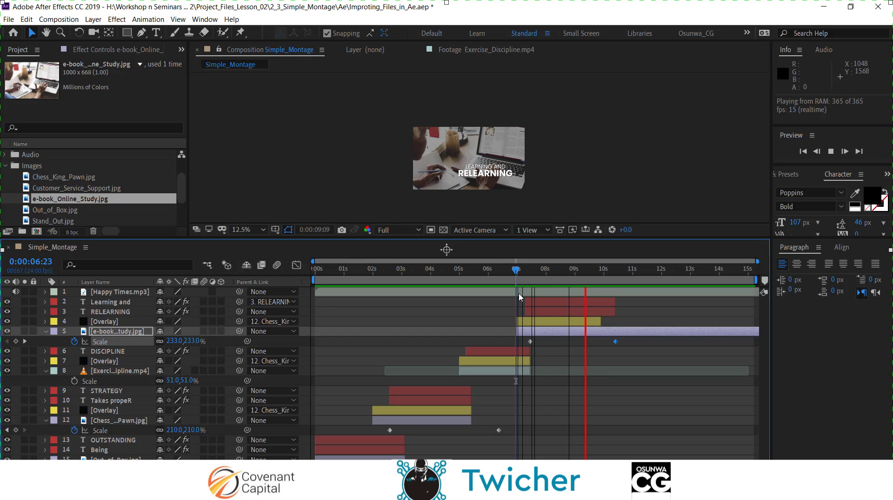
key(space)
click(503, 274)
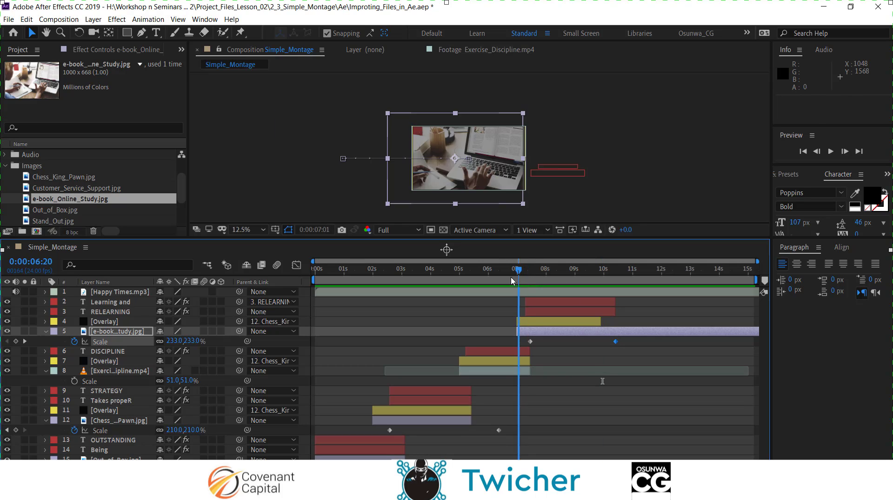
key(space)
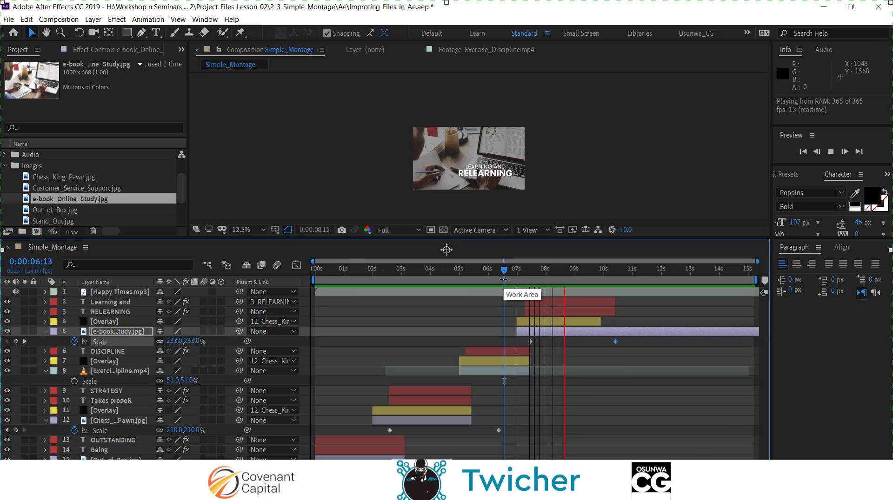
key(space)
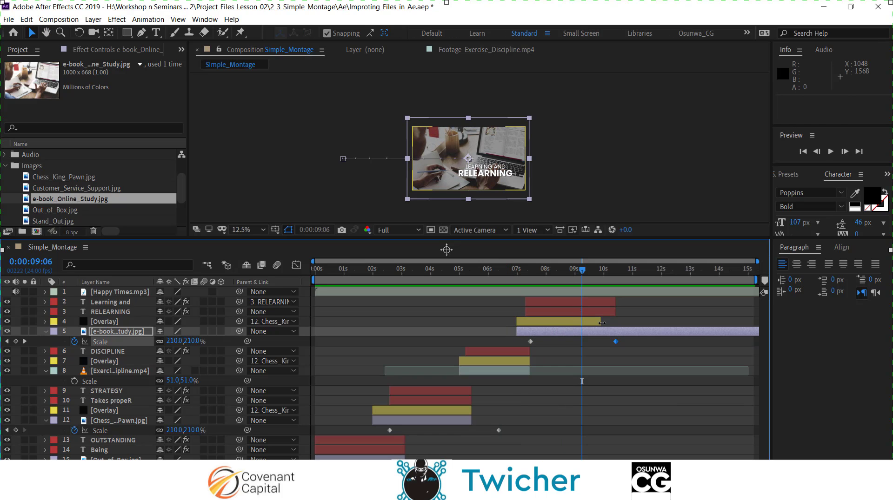
Step: Extend the e-book scene's Overlay layer to end with its text layers, set the work area's end to 0:00:09:23, and preview
drag(602, 323, 615, 323)
drag(587, 275, 600, 280)
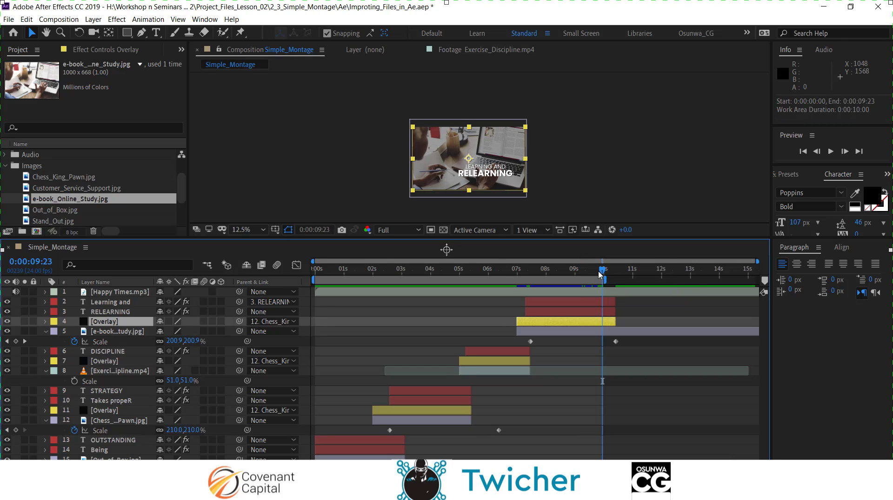
click(600, 277)
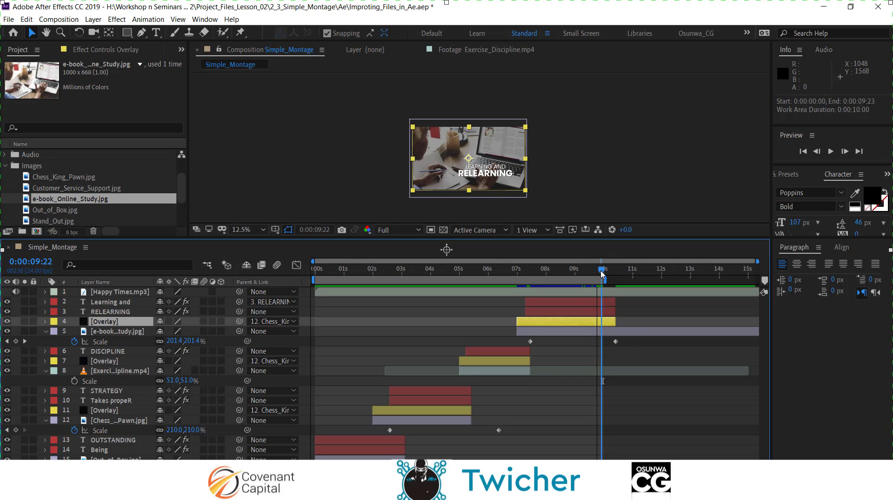
key(space)
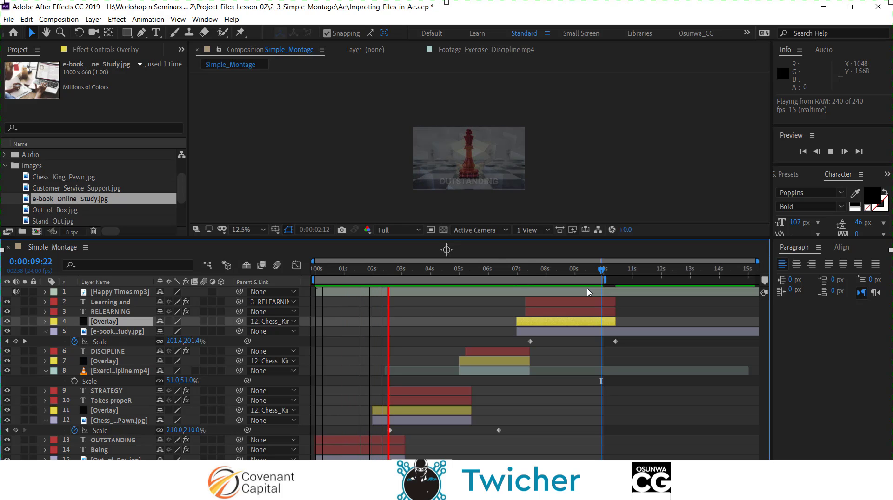
key(space)
Step: Maximize the composition viewer at Fit up to 100% magnification to watch the montage, and restore the normal layout
drag(515, 261, 513, 262)
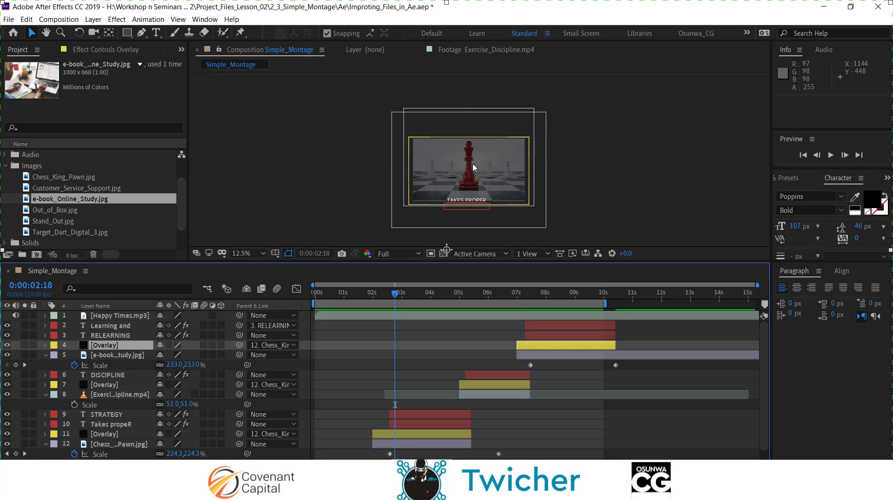
drag(393, 298, 415, 298)
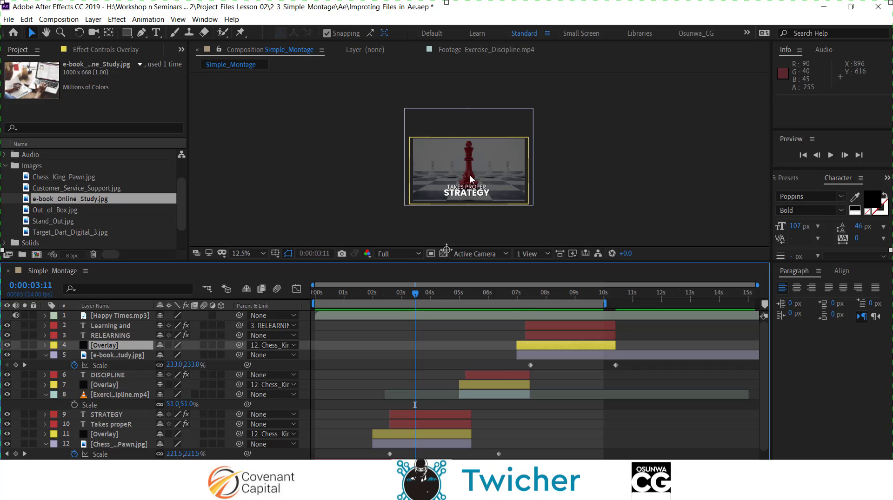
key(grave)
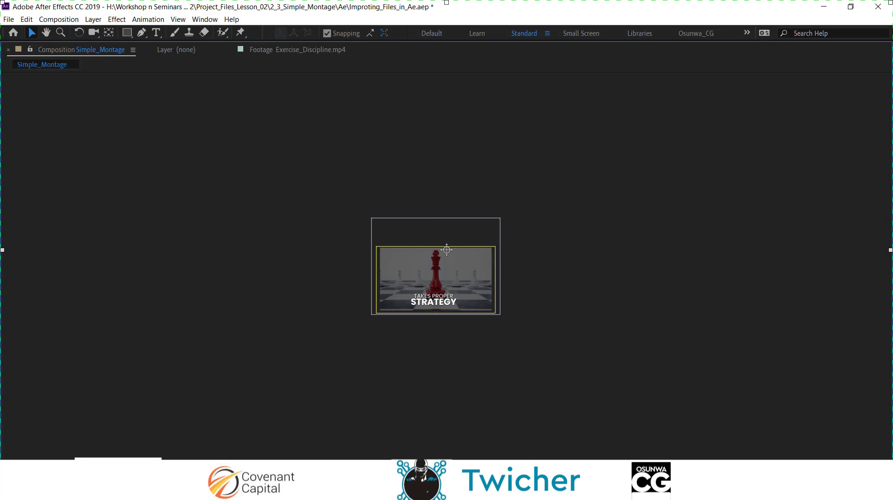
click(71, 454)
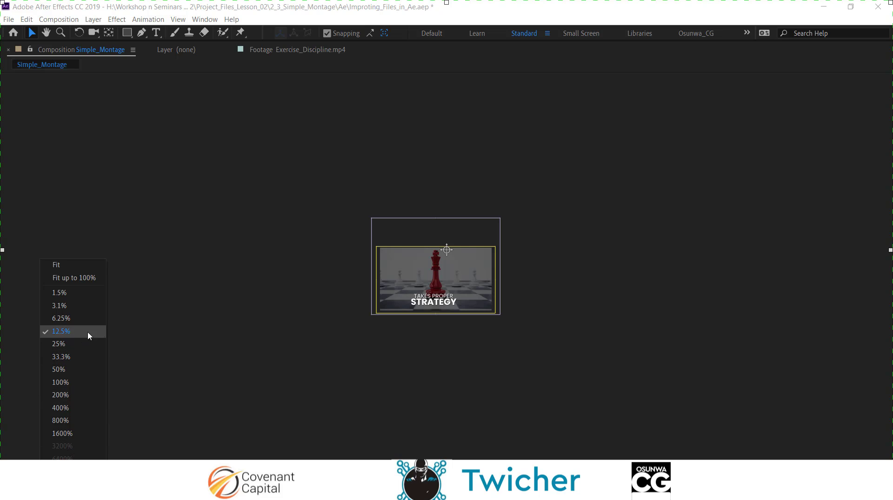
click(77, 278)
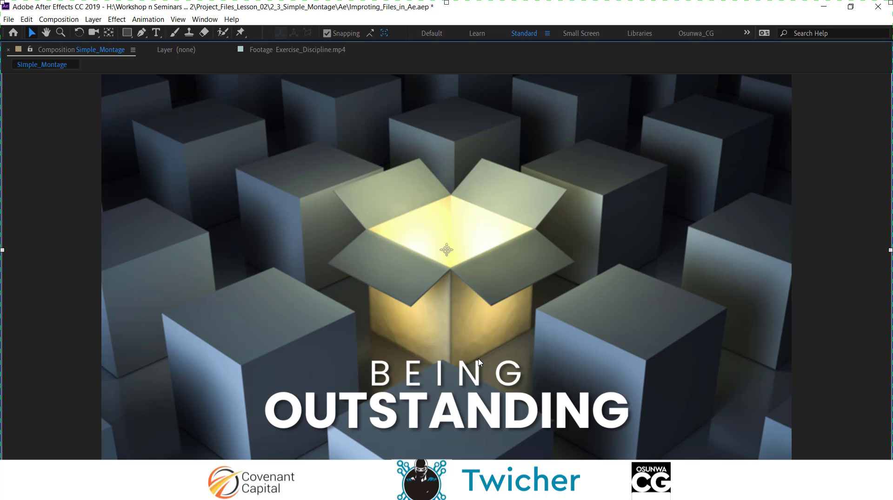
key(grave)
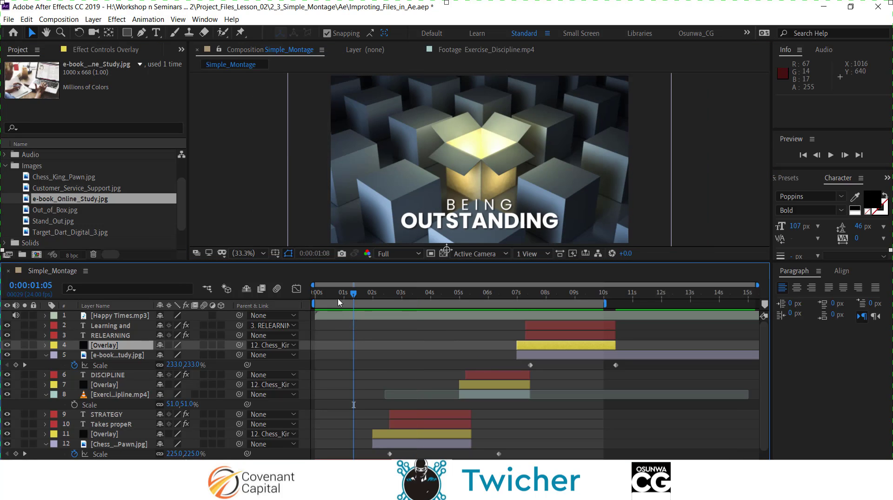
Step: Replay the opening Being OUTSTANDING scene several times from the start of the composition
key(Home)
key(space)
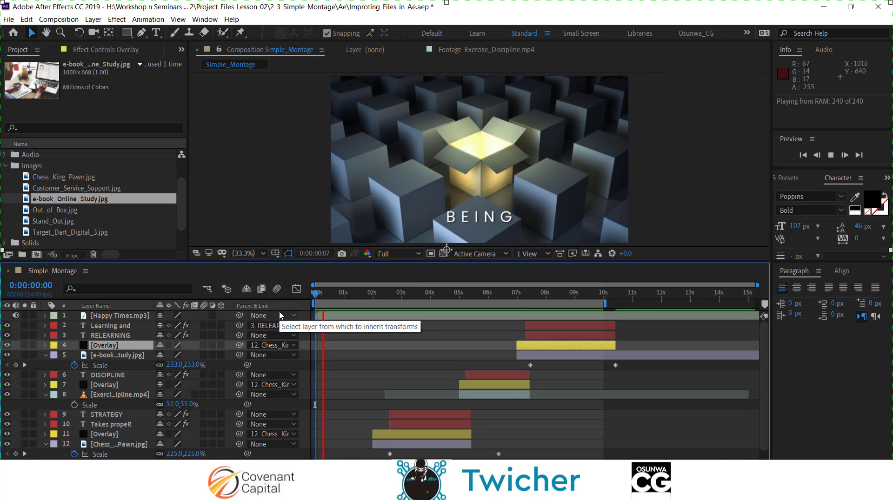
key(space)
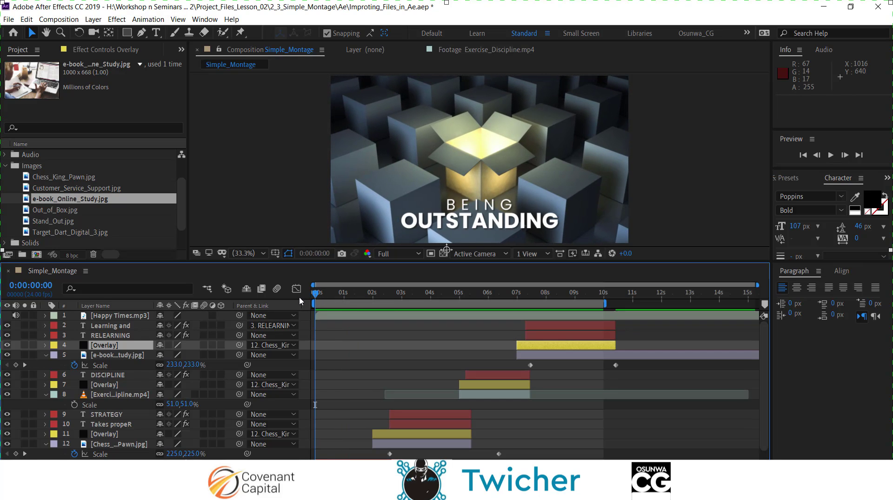
key(space)
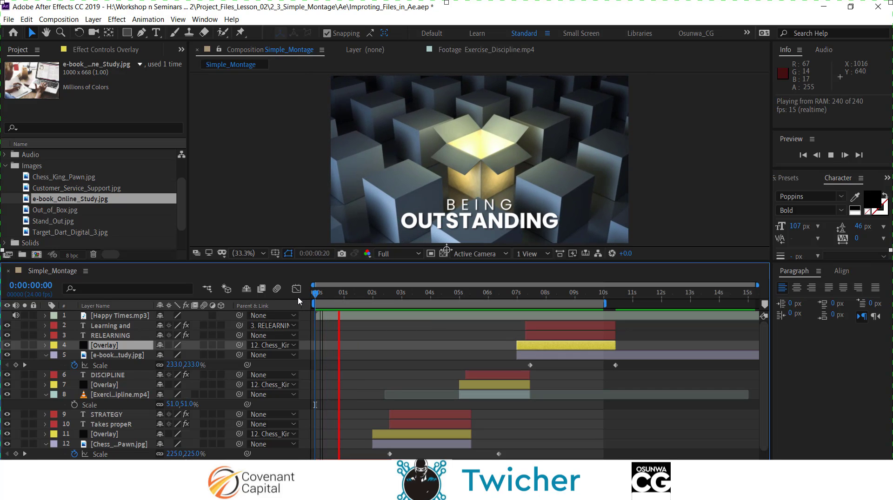
key(space)
key(space)
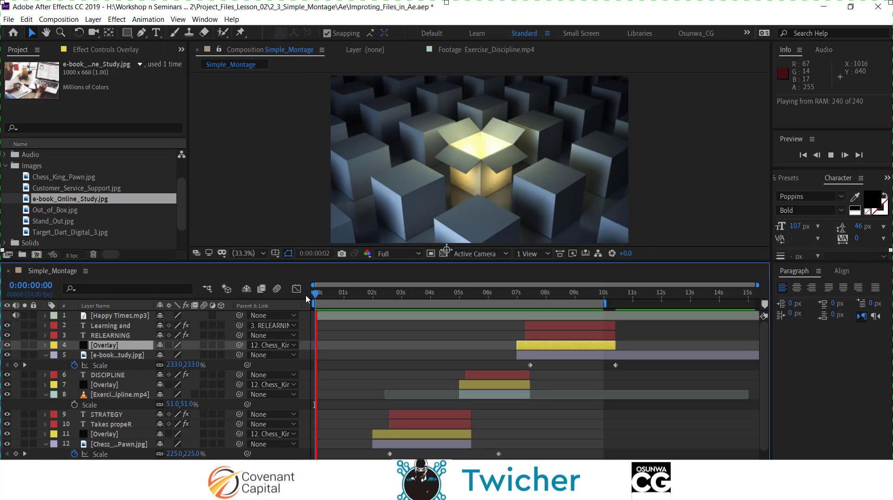
key(space)
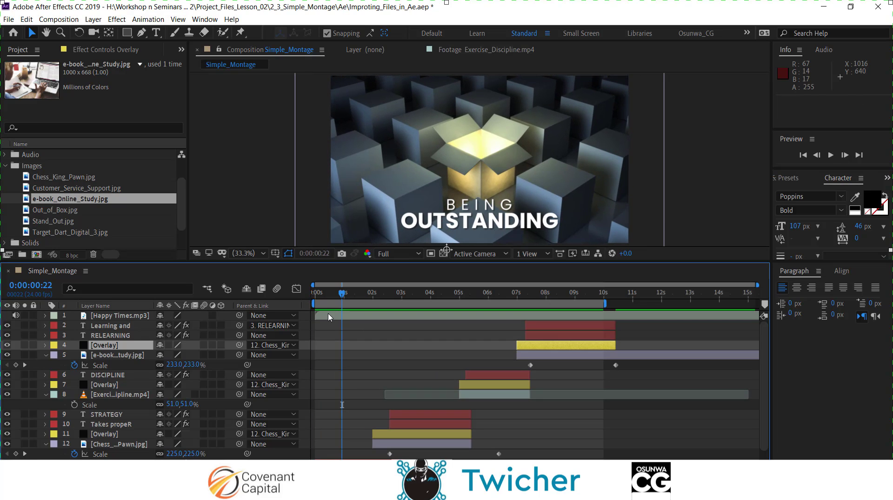
Step: Reveal the Happy Times.mp3 layer's audio waveform and preview the opening scene against it from 0:00:00:00
click(330, 317)
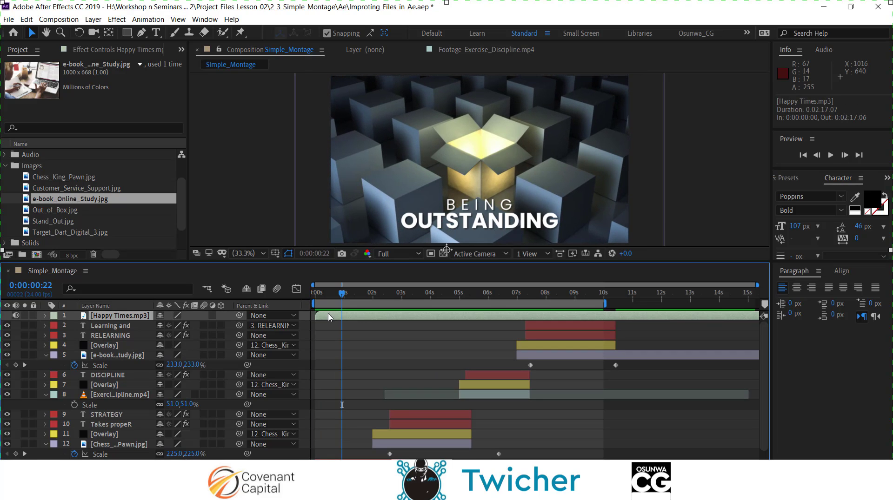
key(l)
key(l)
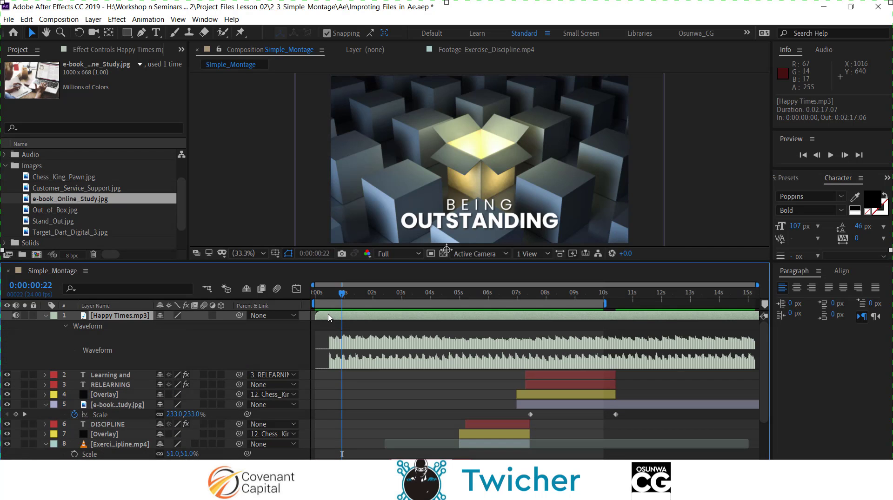
drag(344, 293, 315, 293)
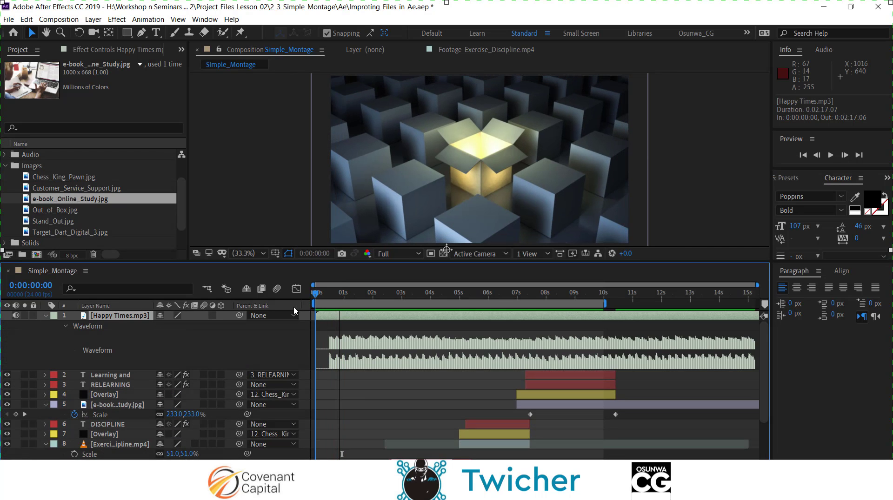
key(space)
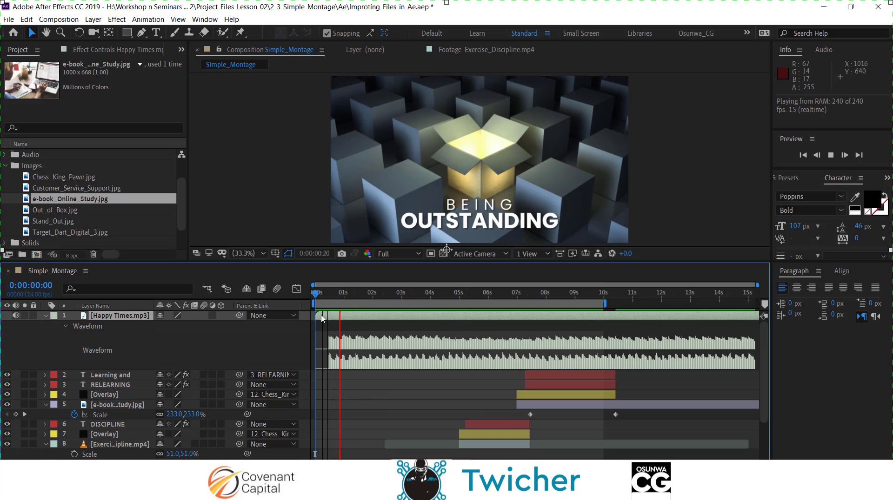
key(space)
key(space)
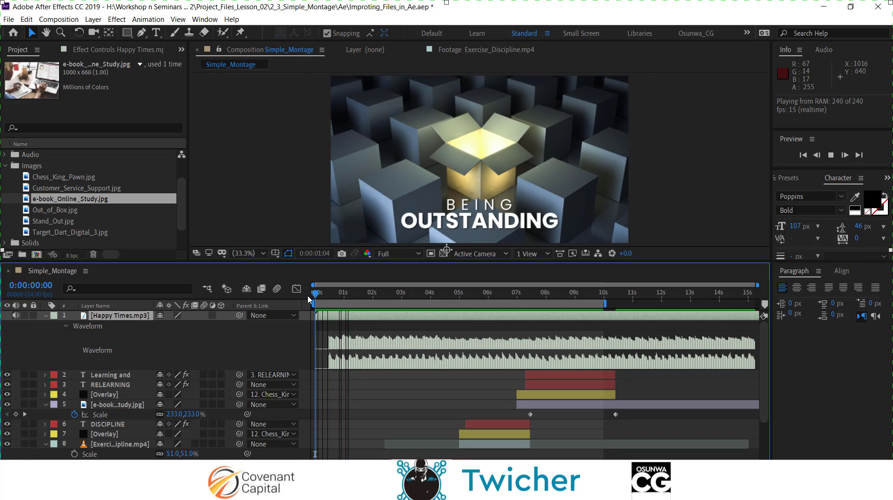
key(space)
Step: Enlarge the composition viewer and preview the montage from the start, both maximized and alongside the music waveform
drag(351, 264, 361, 334)
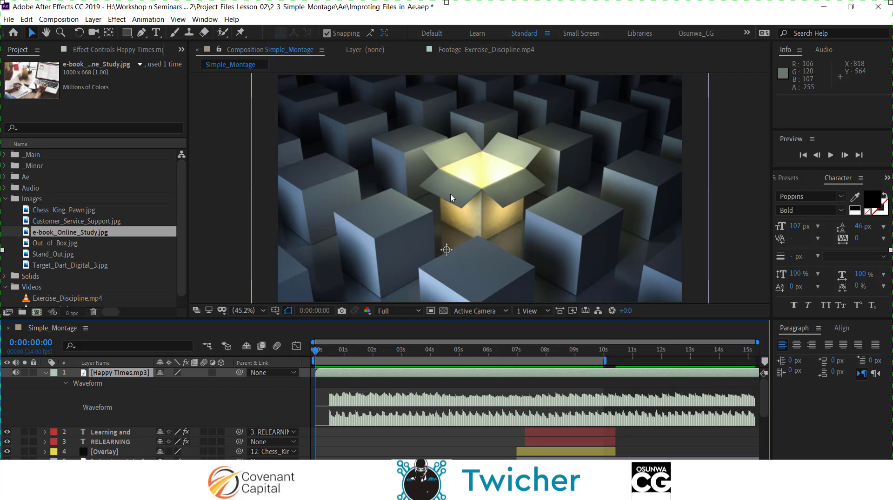
key(grave)
key(space)
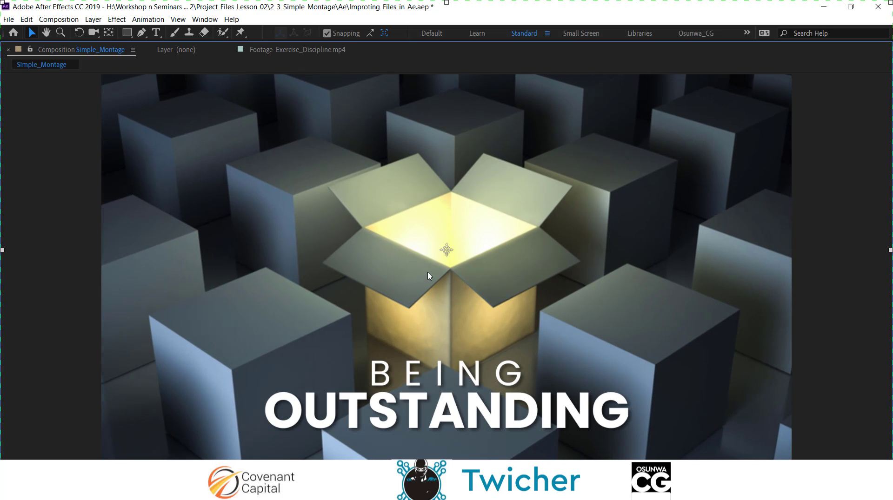
key(grave)
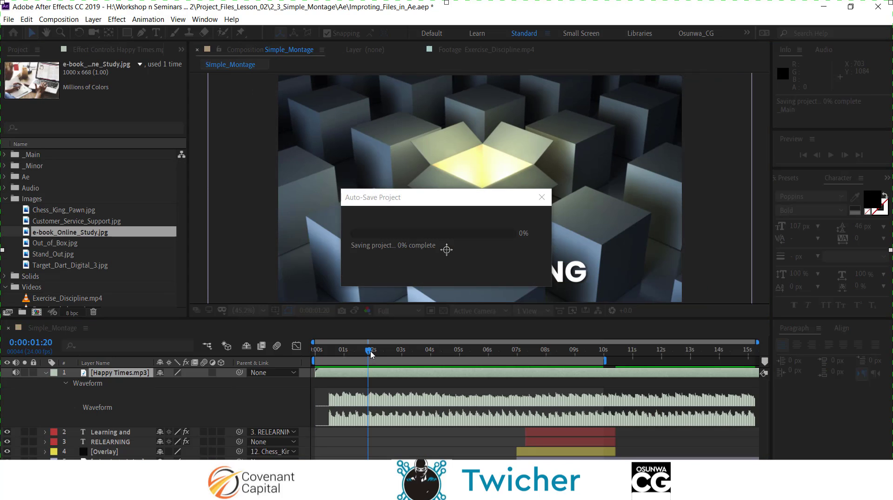
drag(371, 353, 301, 369)
key(space)
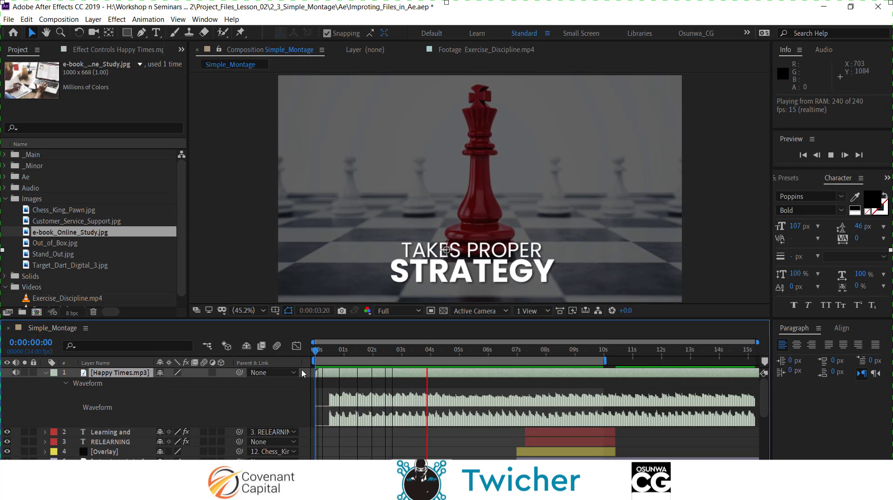
key(space)
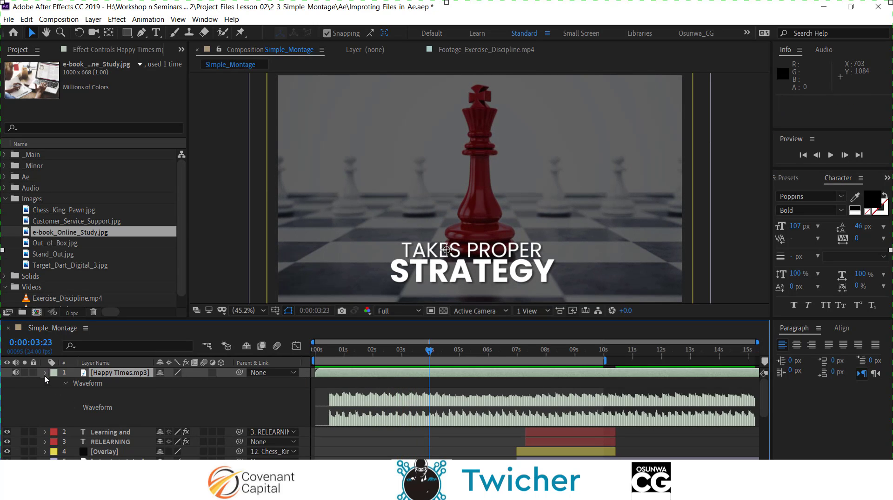
Step: Collapse the Happy Times.mp3 waveform, give the timeline more room, and preview the RELEARNING scene from 0:00:08:08 and 0:00:07:03
click(44, 375)
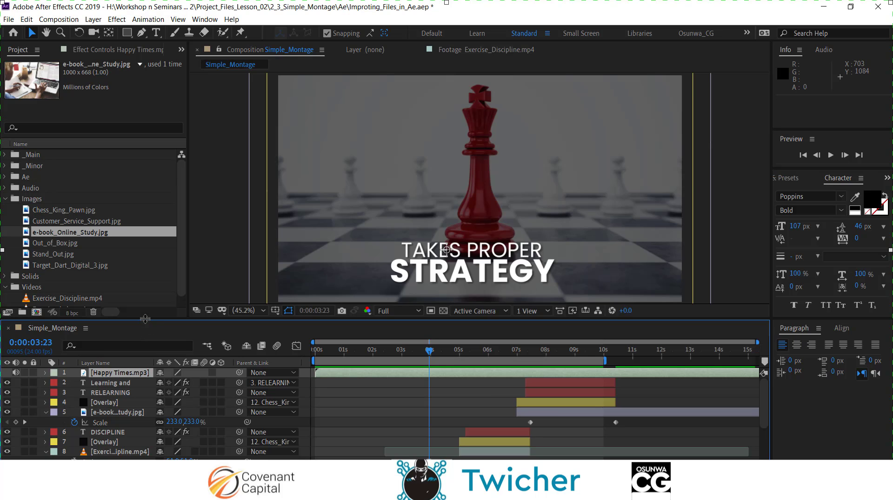
drag(145, 319, 152, 249)
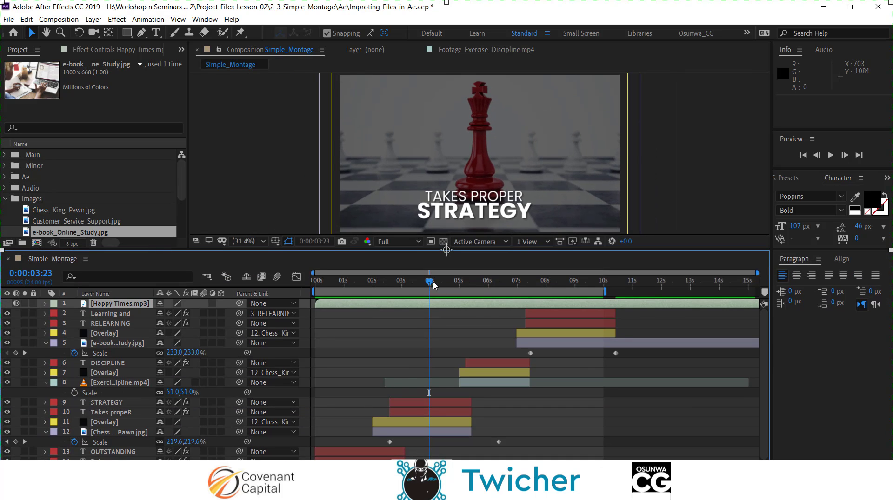
drag(434, 285, 585, 288)
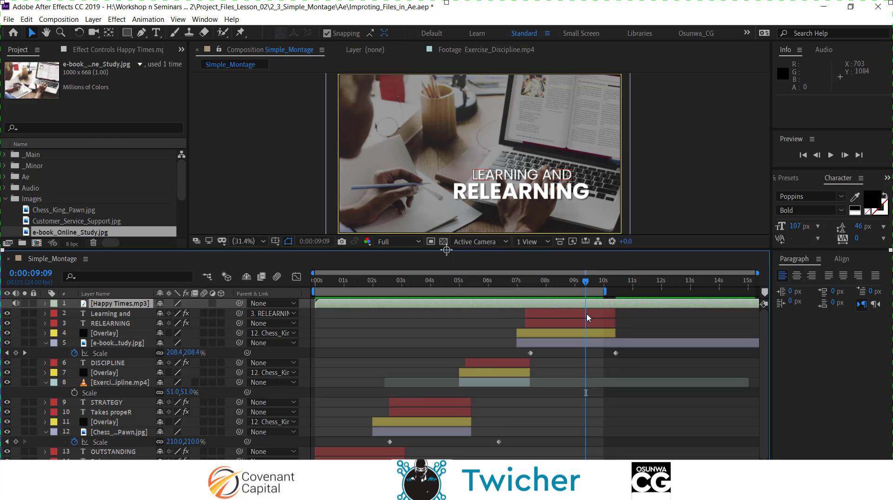
key(space)
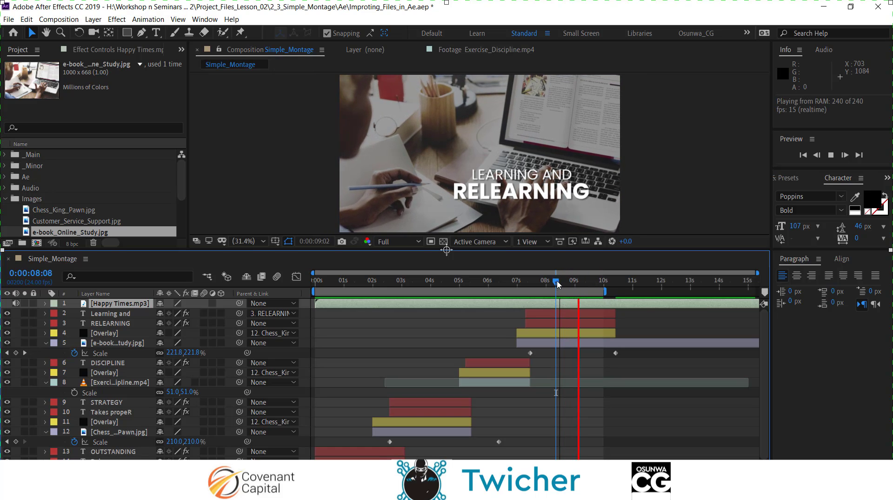
drag(560, 301, 517, 304)
key(space)
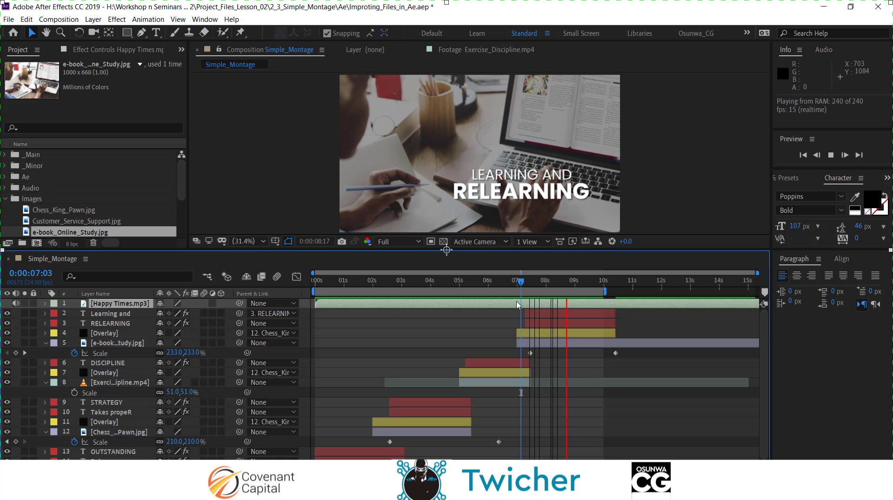
key(space)
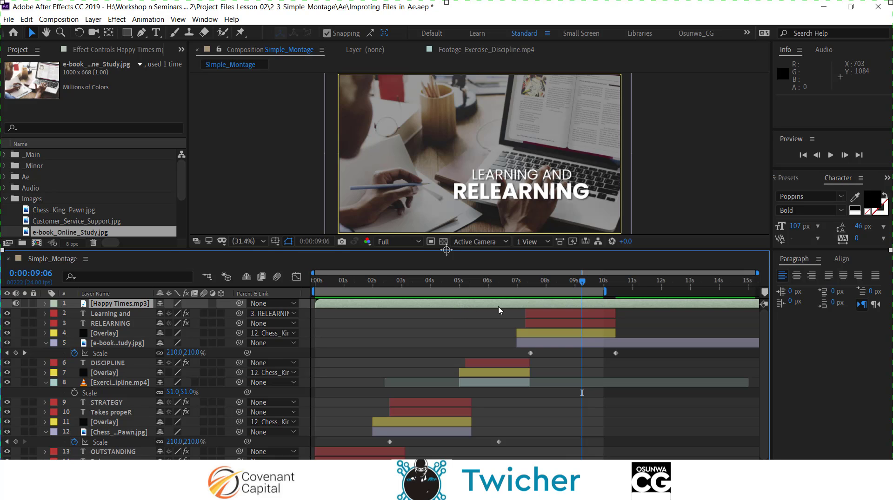
Step: Create a black 1920 x 1080 px solid named "Curatin" directly above the Learning and text layer
click(546, 314)
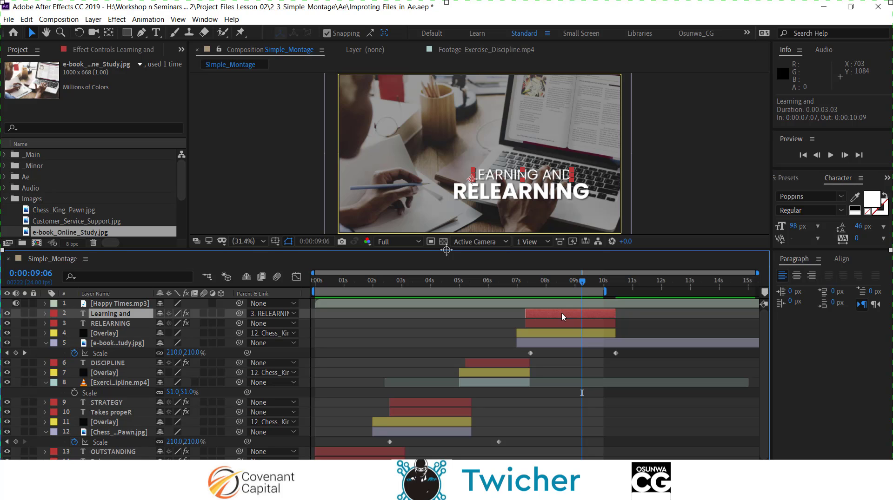
key(ctrl+y)
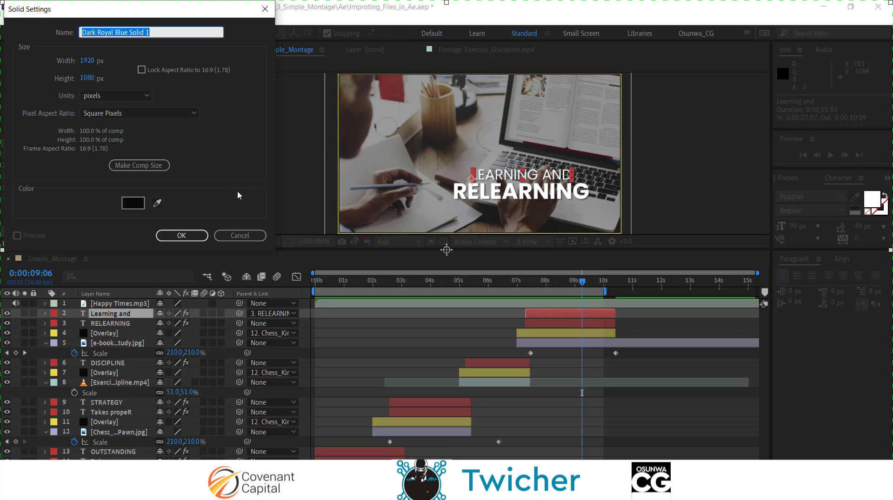
click(133, 203)
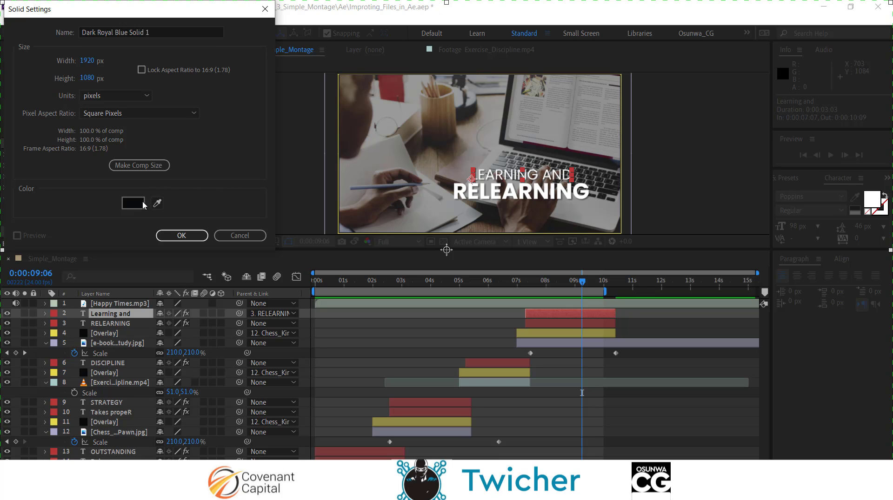
drag(55, 168, 15, 176)
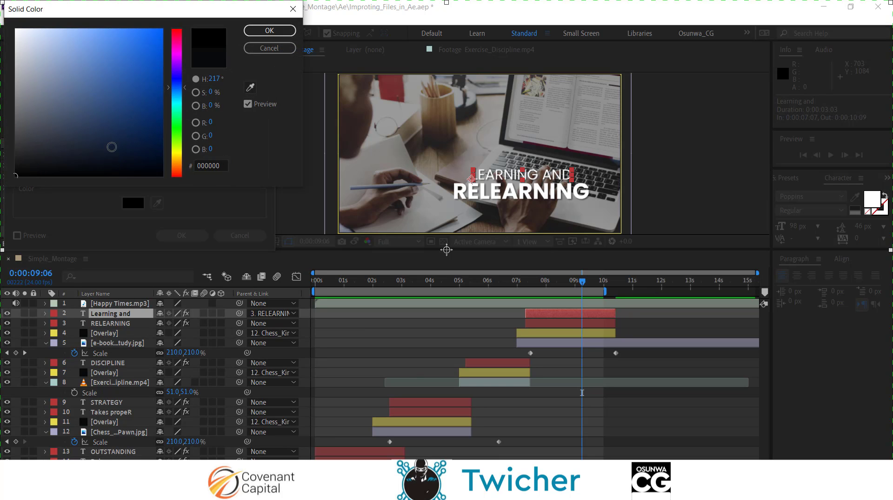
click(271, 31)
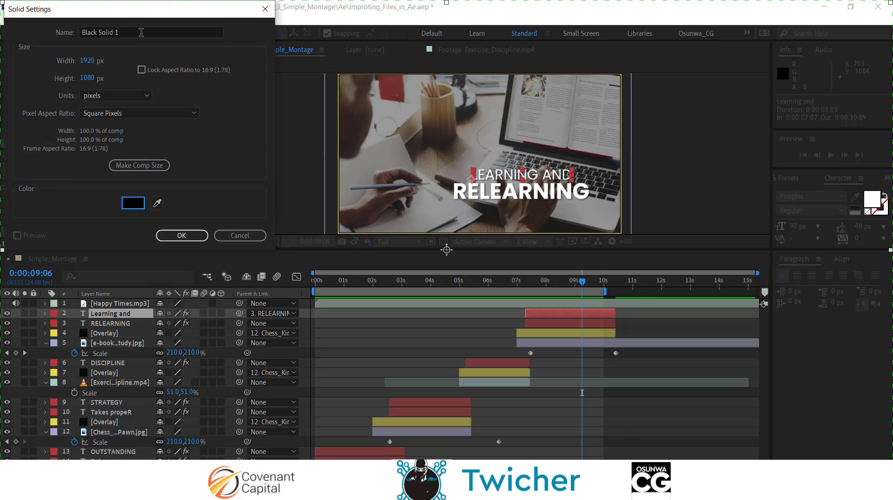
click(108, 33)
key(ctrl+a)
text(C)
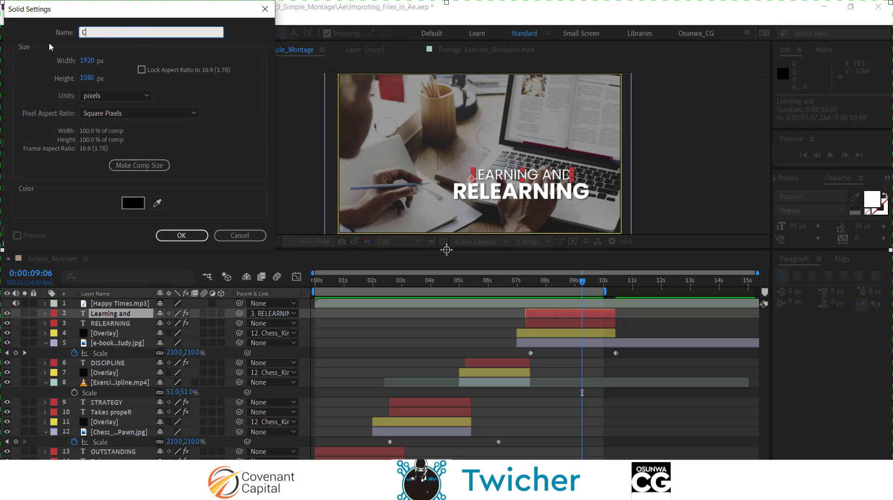
text(uratin)
click(181, 235)
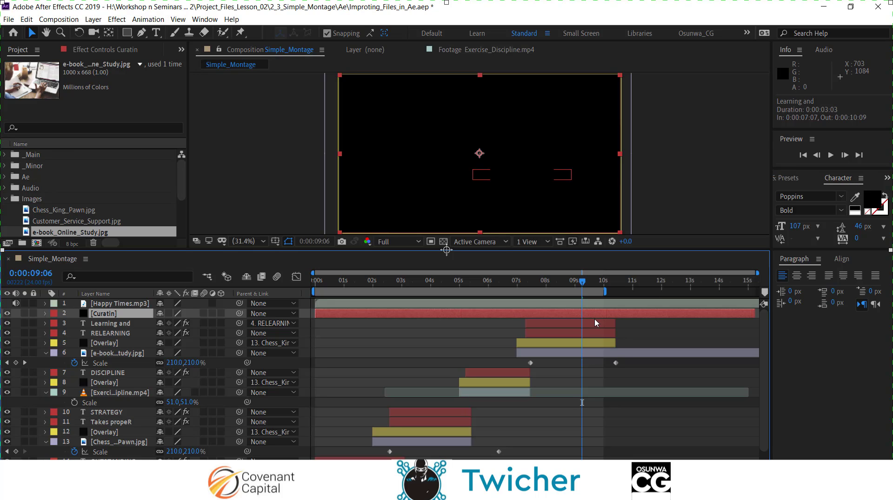
Step: Trim the Curatin layer's start to 0:00:09:06 and set its opacity to 0%
key(alt+bracketleft)
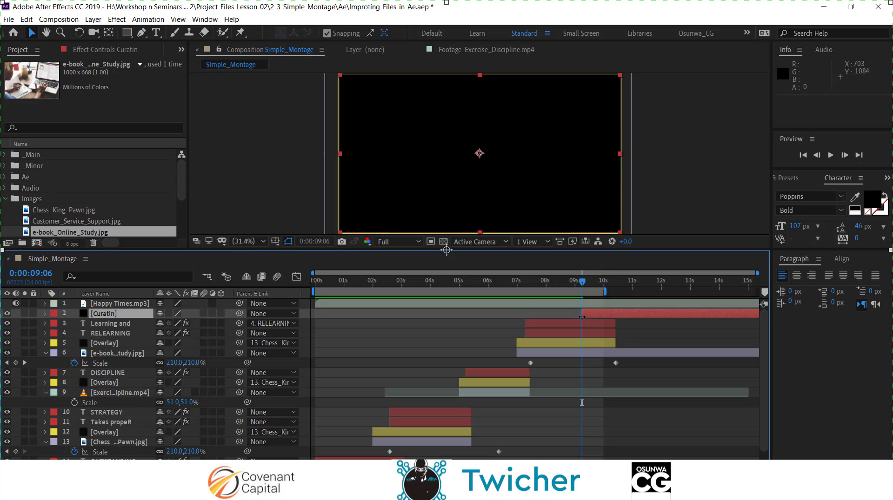
key(t)
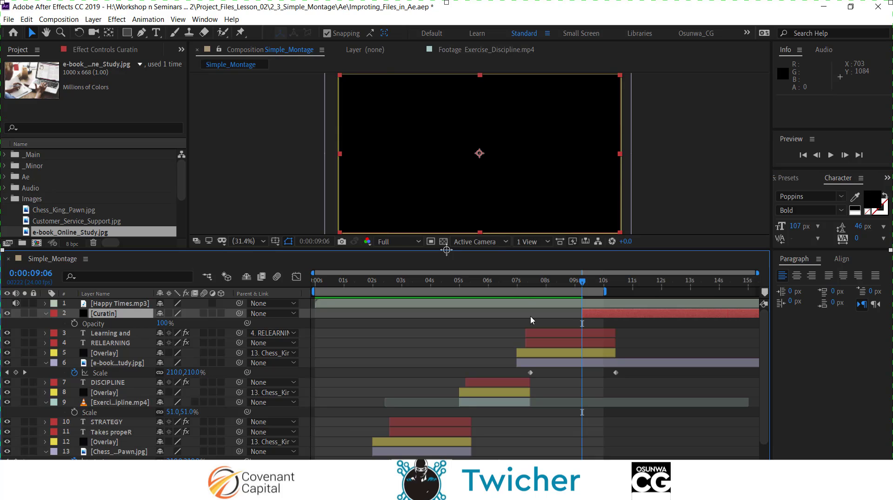
click(163, 324)
text(0)
key(Return)
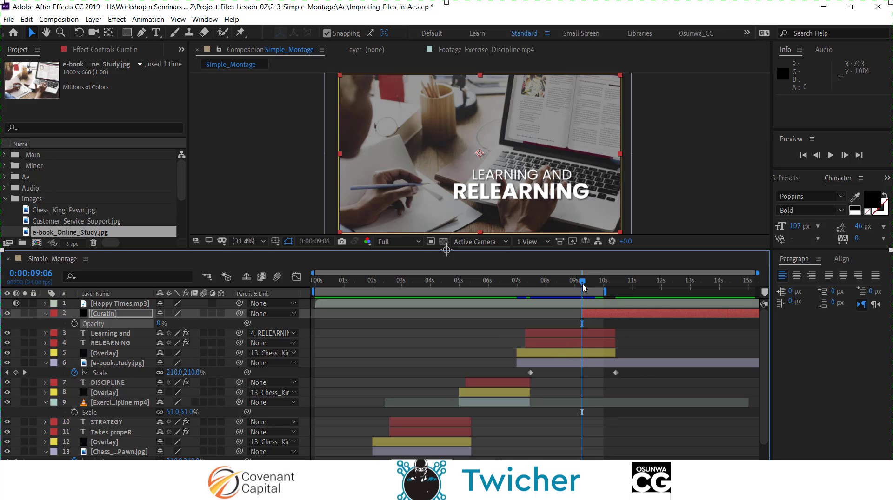
Step: Extend the work area's end to 0:00:10:02 and set the Curatin layer's opacity back to 100%
mouse_move(584, 287)
mouse_down()
mouse_move(602, 289)
mouse_move(582, 291)
mouse_up()
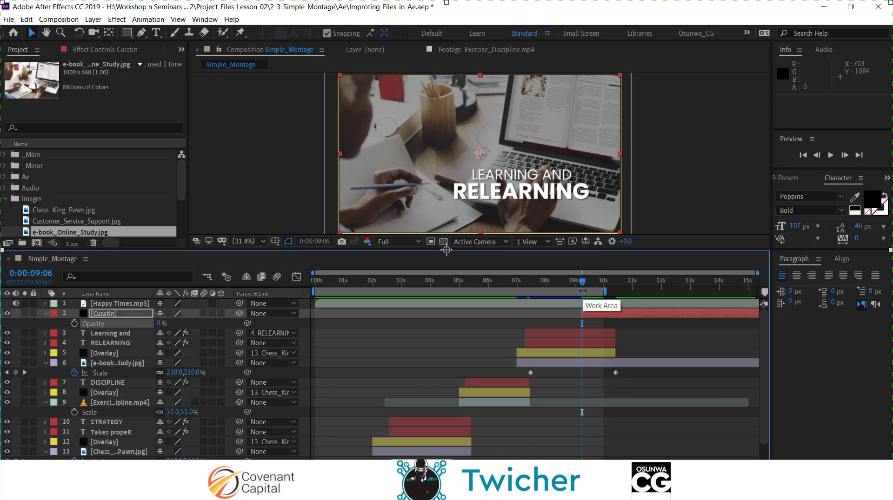
key(space)
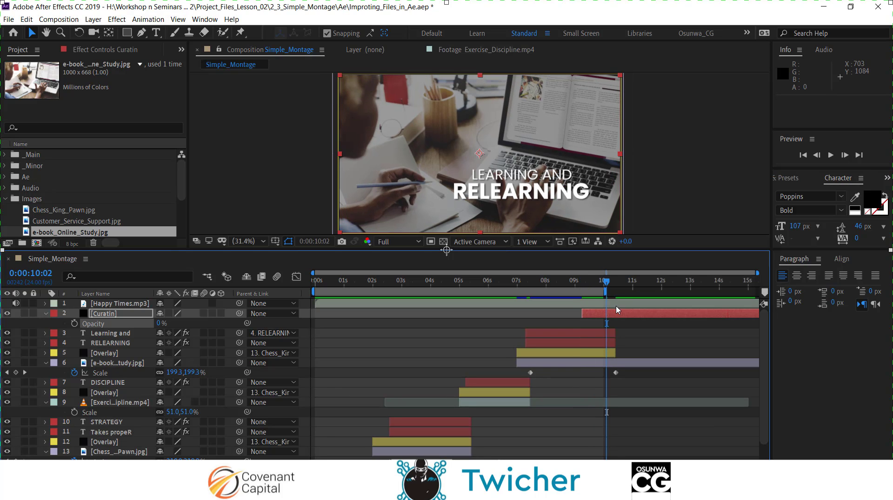
drag(610, 290, 608, 290)
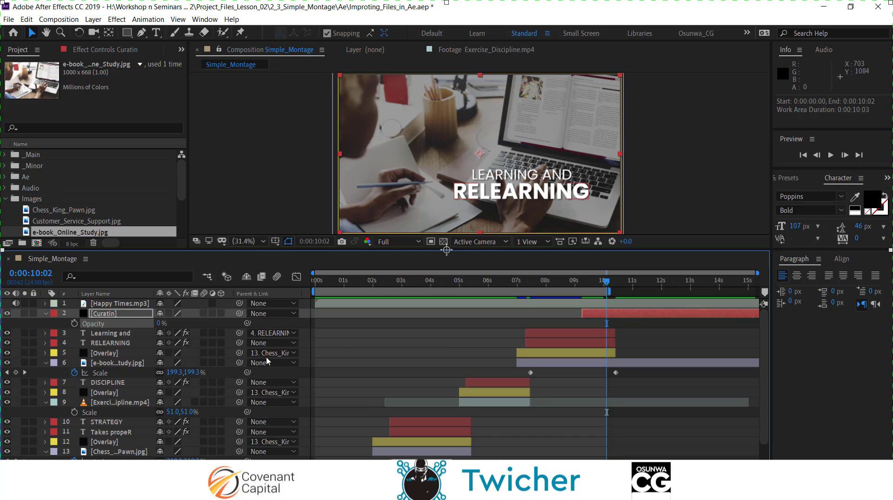
drag(160, 327, 231, 313)
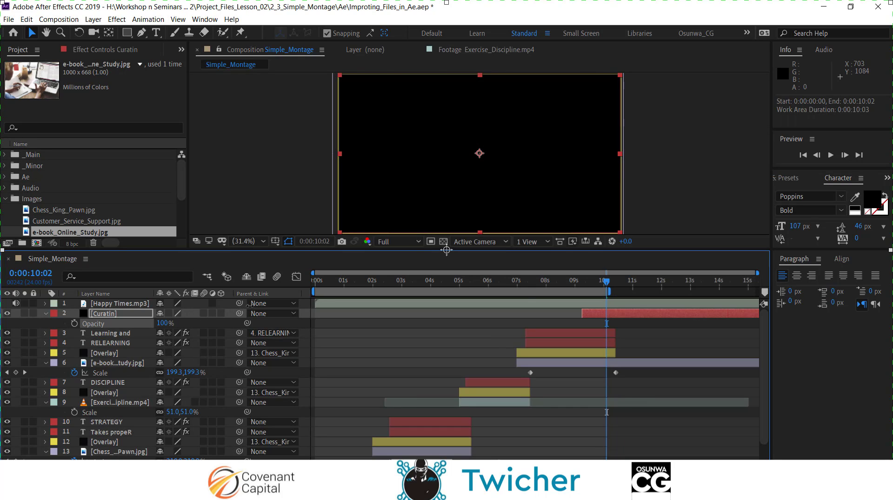
Step: Preview the cut to black from 0:00:08:20 and place the current time at 0:00:09:00
drag(602, 289, 571, 294)
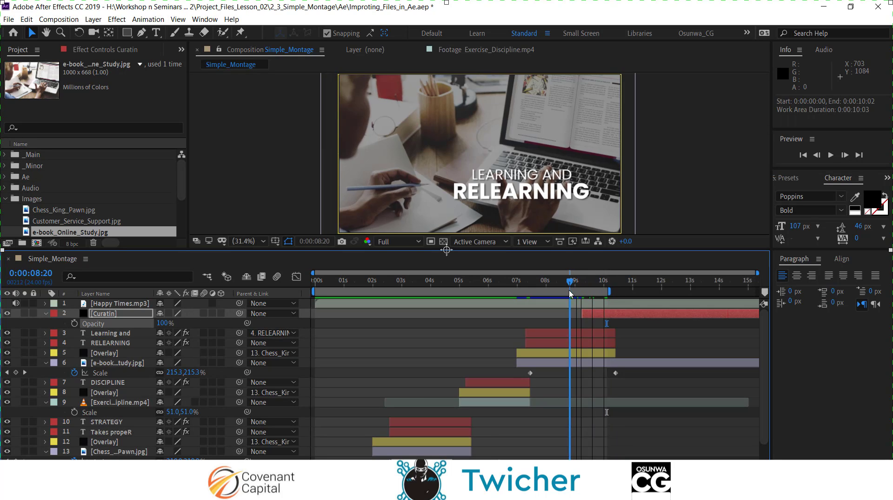
key(space)
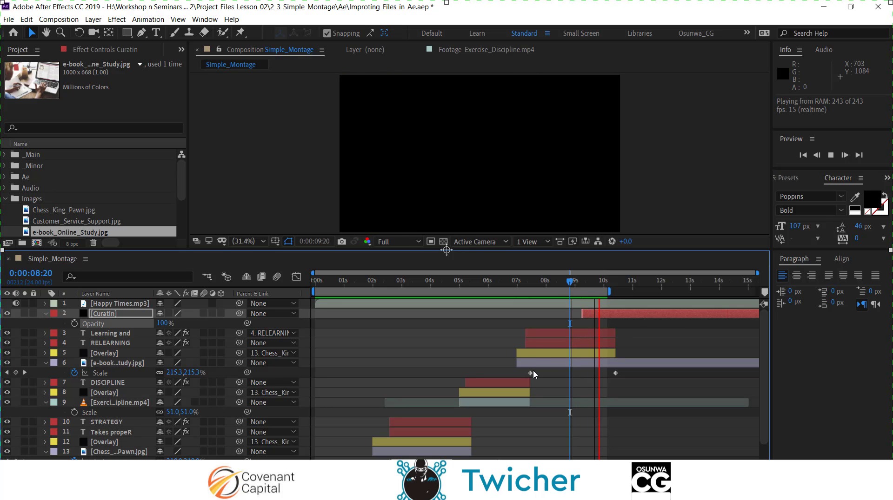
click(572, 283)
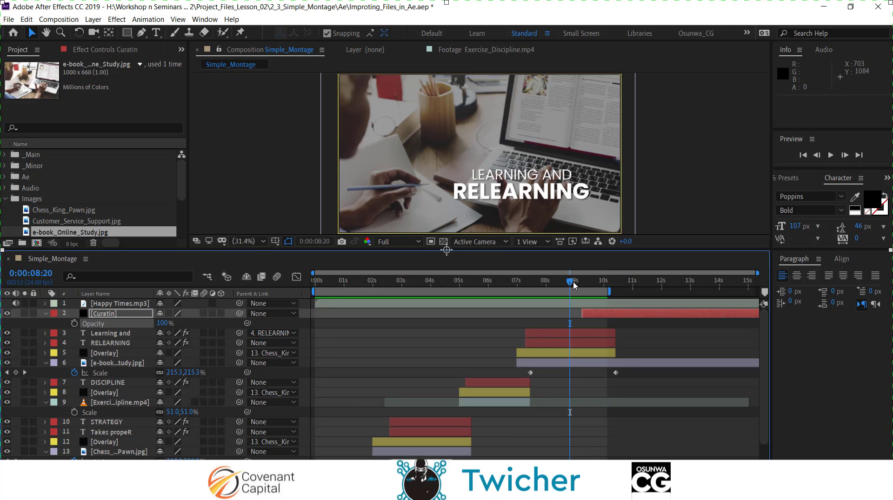
key(space)
click(581, 284)
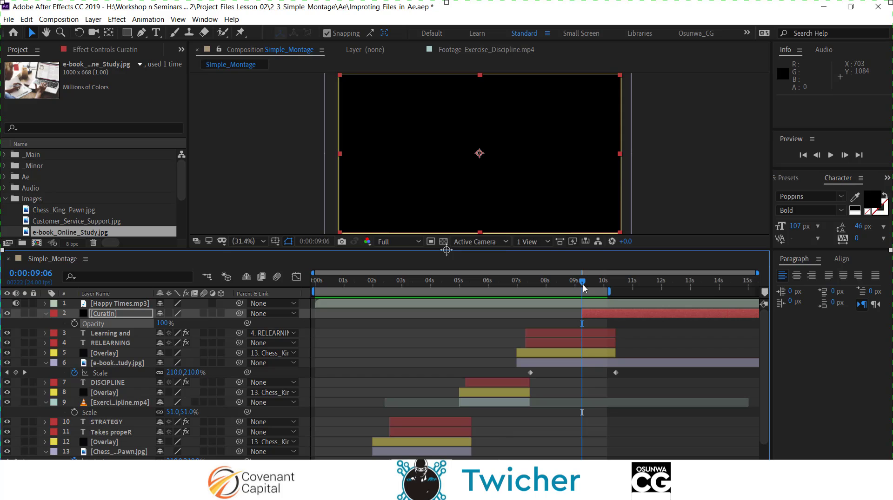
click(577, 290)
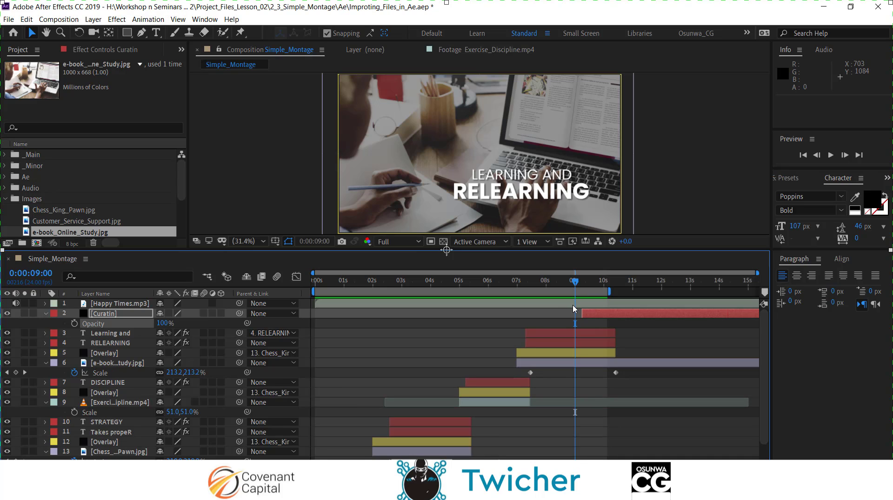
Step: Reveal the Happy Times.mp3 layer's audio levels and set a +0.00 dB keyframe at 0:00:09:00
click(574, 305)
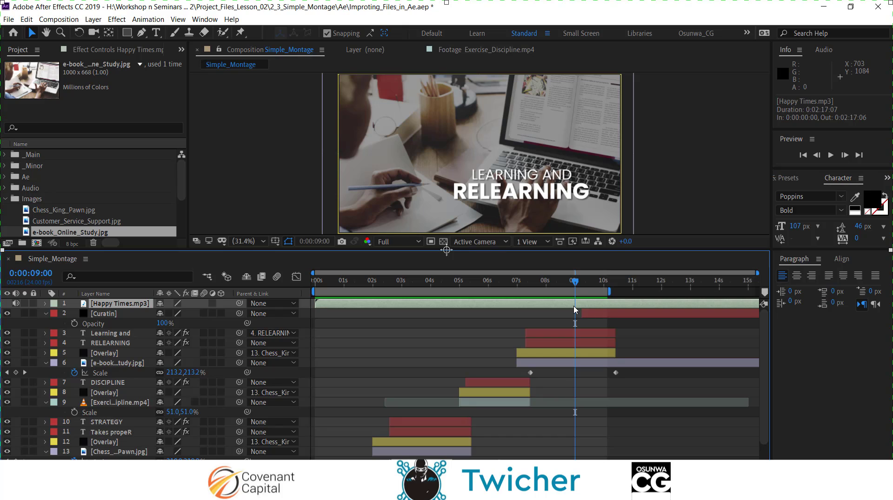
key(l)
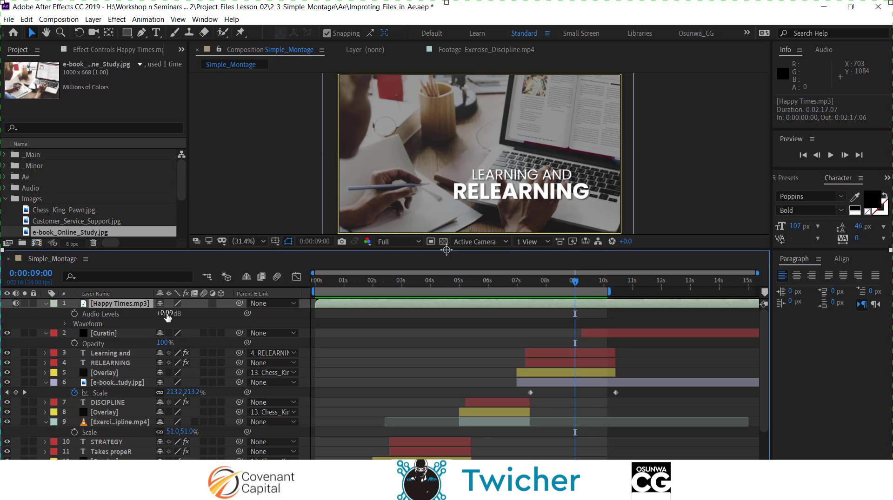
key(l)
key(l)
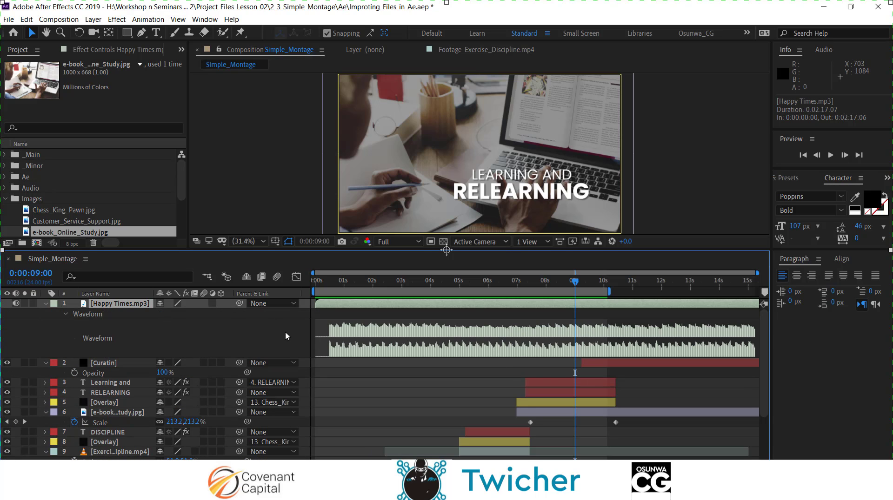
key(l)
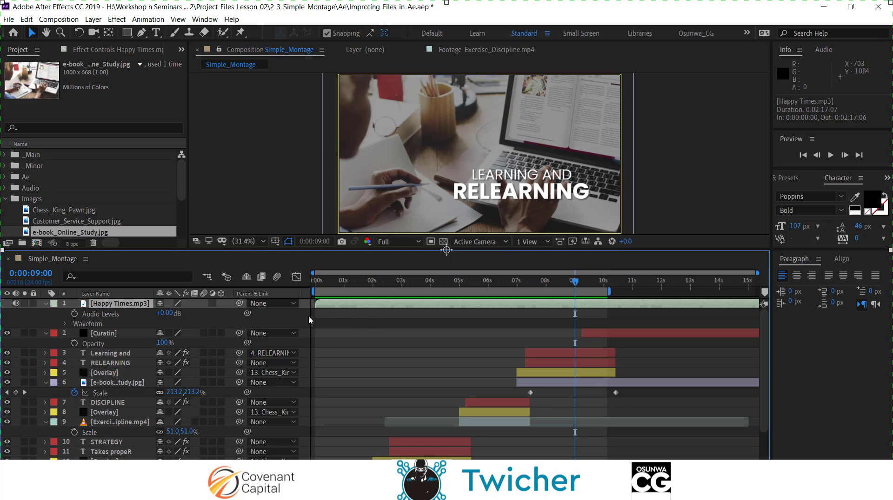
click(74, 315)
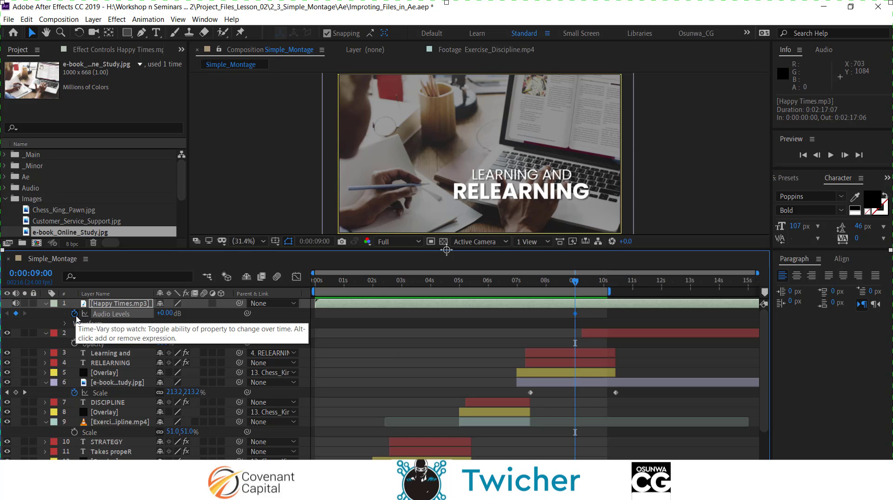
Step: Fade out the Happy Times.mp3 audio by lowering its levels to about -104 dB at 0:00:09:23
scroll(586, 333, up, 4)
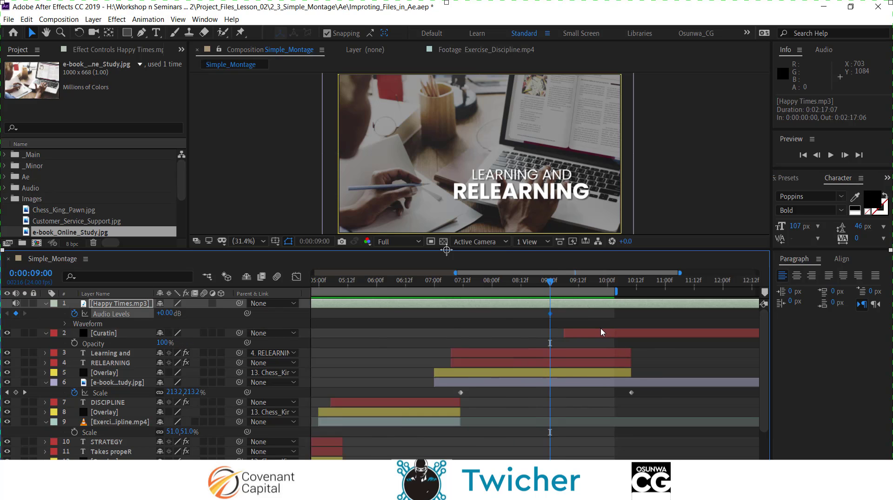
drag(502, 289, 610, 299)
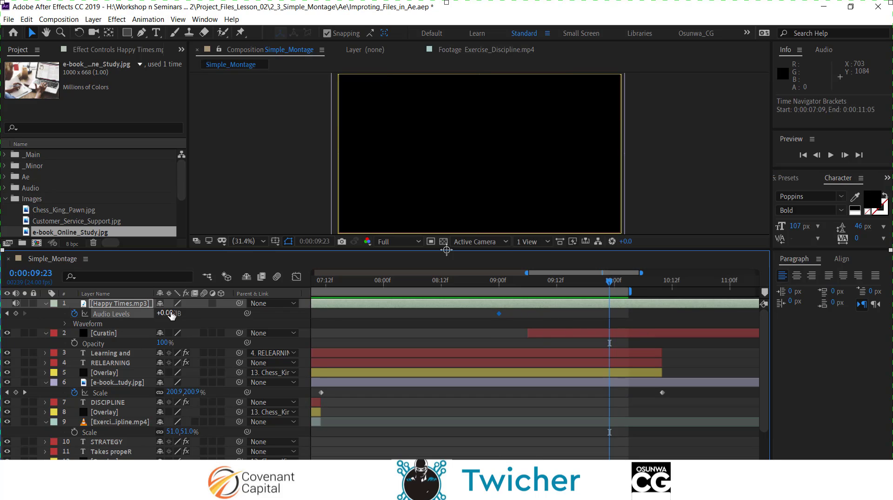
drag(171, 315, 110, 314)
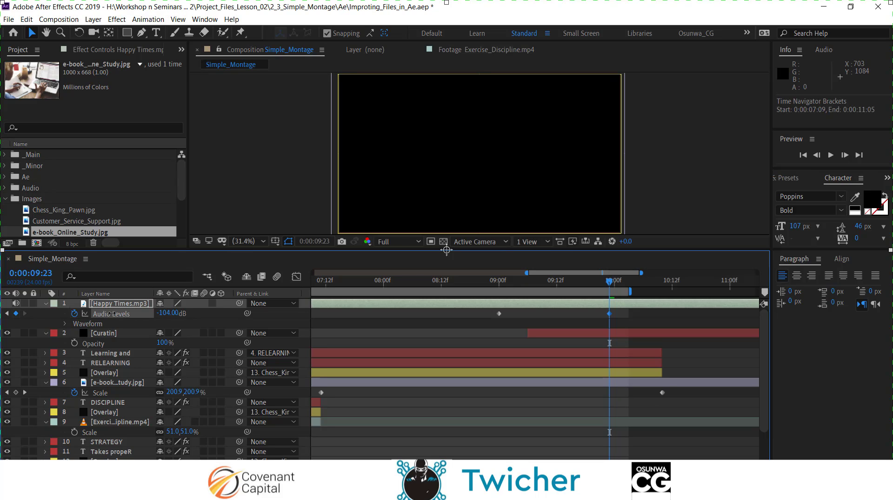
drag(110, 314, 110, 314)
Step: Scrub through the music fade, show the whole timeline, hide the Curatin layer's opacity and return to 0:00:09:06
drag(600, 284, 487, 305)
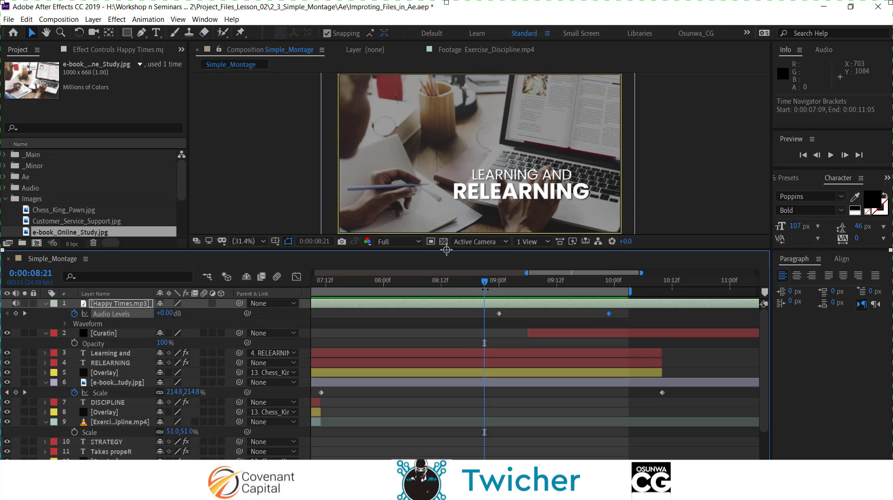
drag(484, 282, 558, 302)
click(558, 333)
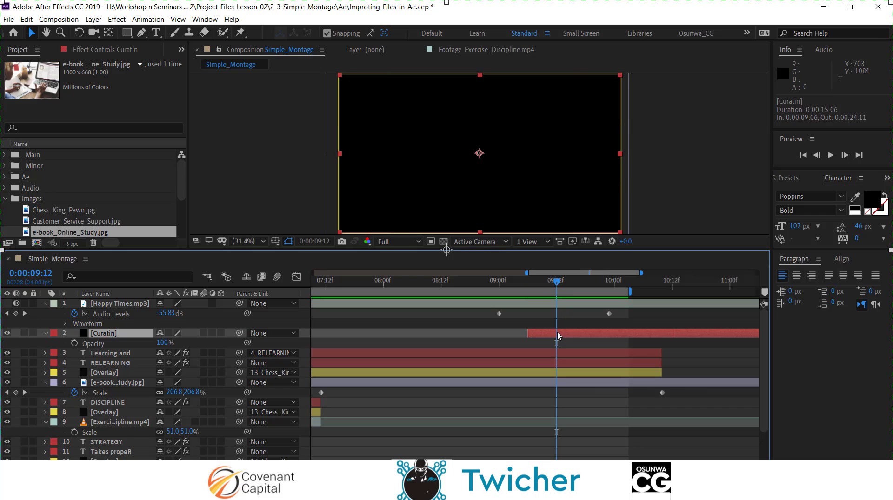
key(semicolon)
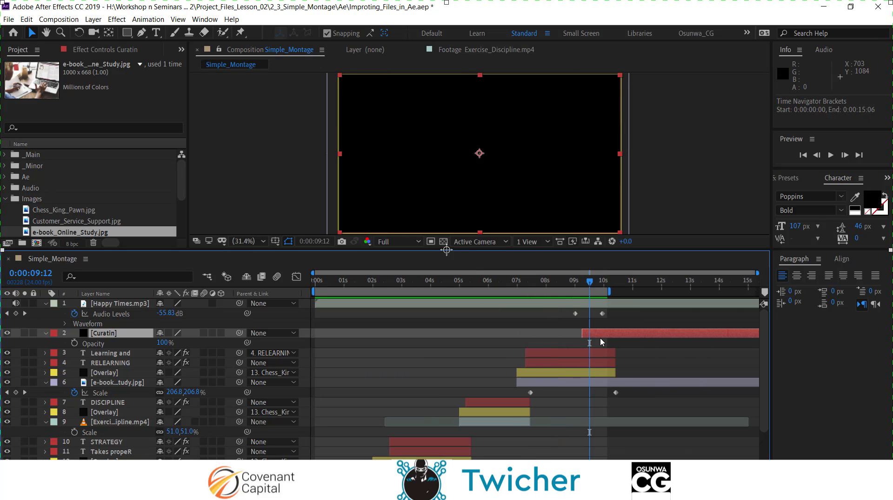
key(t)
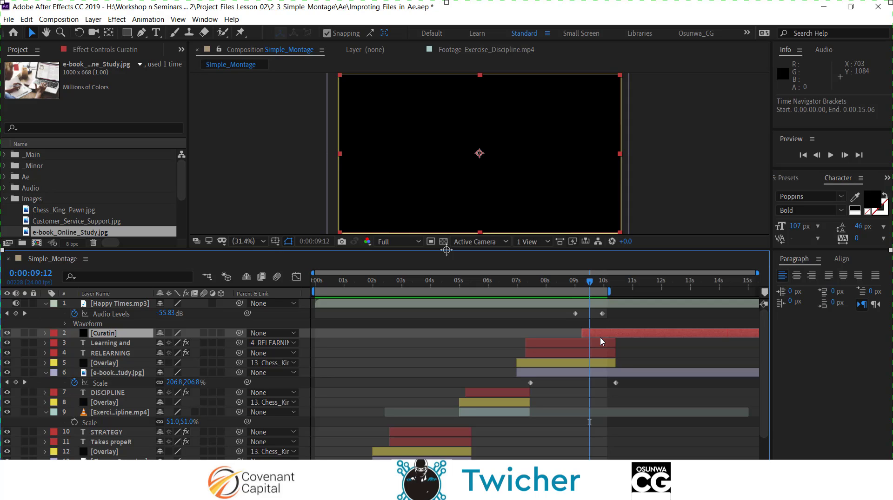
drag(596, 283, 585, 313)
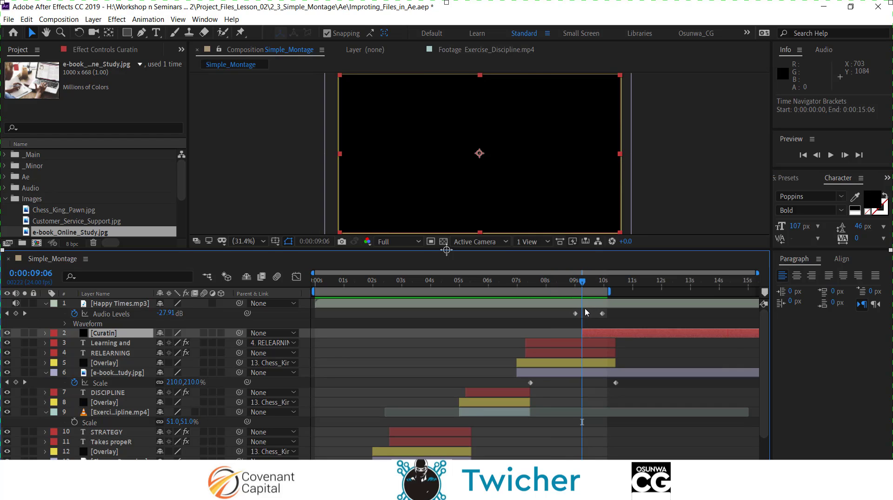
Step: Check the RELEARNING layer's position keyframes, hide them again and select the Curatin layer
click(597, 344)
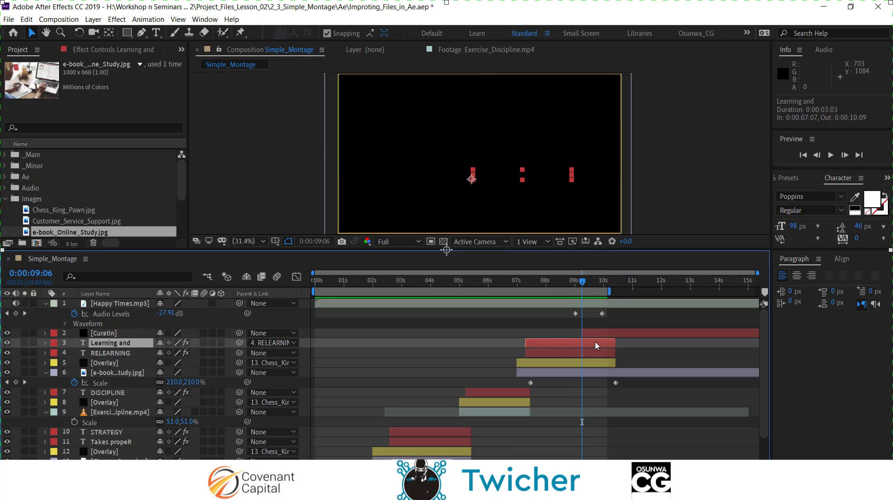
click(596, 353)
key(p)
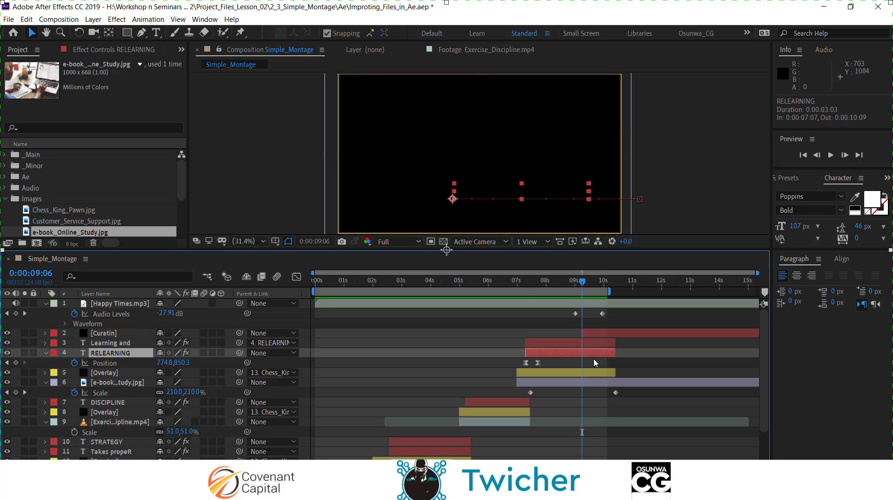
key(p)
click(598, 333)
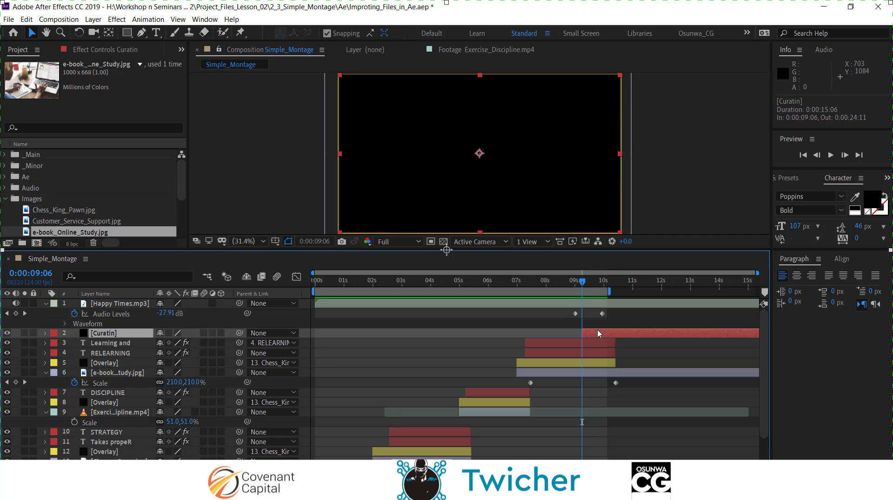
Step: Fade in the Curatin layer by keyframing its opacity from 0% at 0:00:09:06 to 100% at 0:00:09:23
key(t)
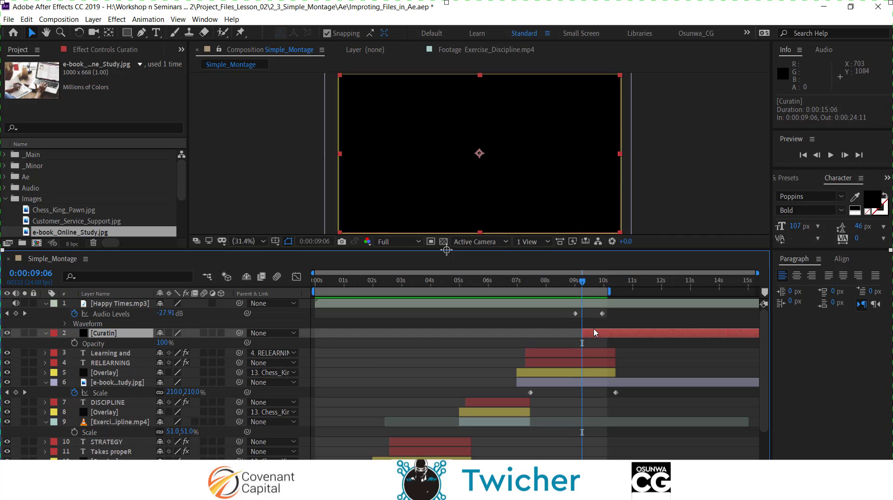
click(74, 343)
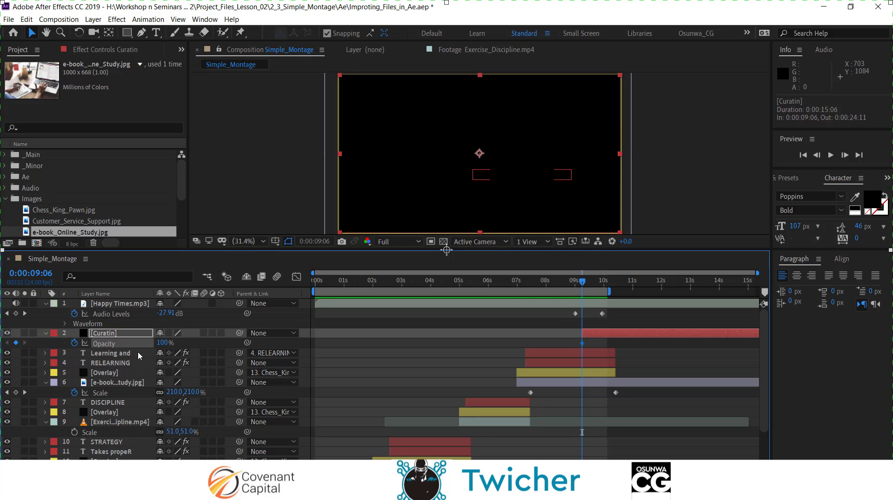
drag(162, 343, 100, 347)
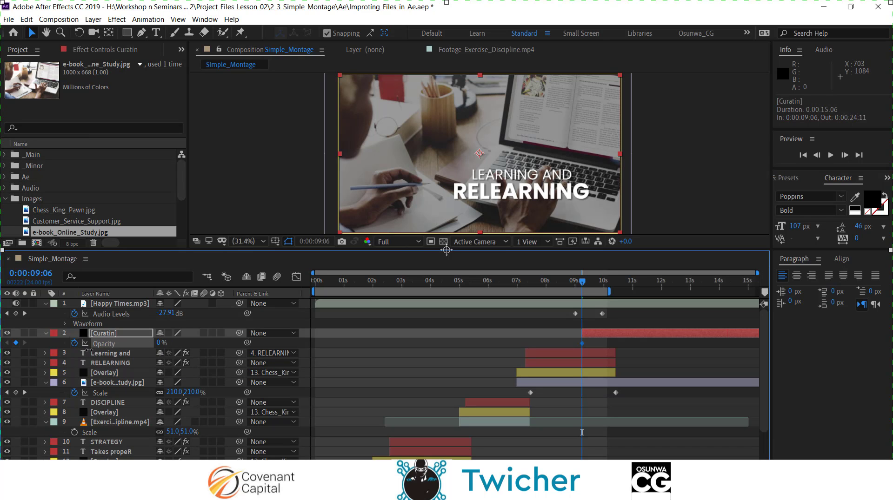
drag(585, 285, 602, 283)
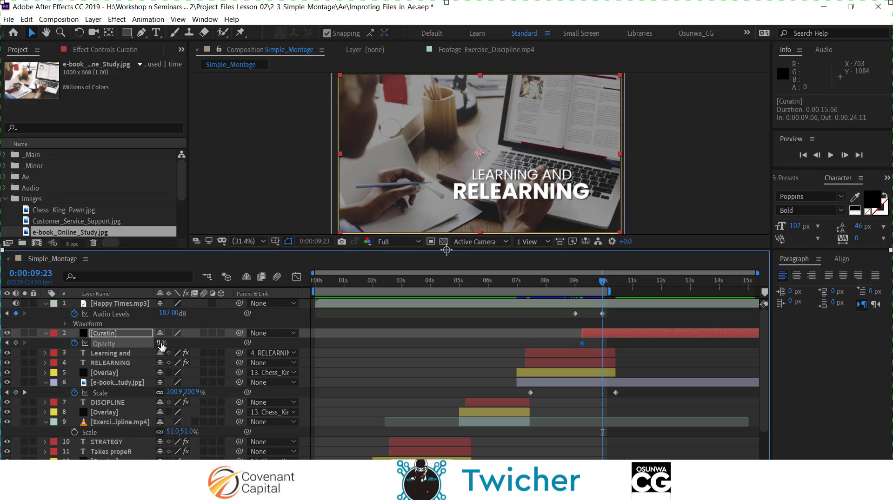
drag(159, 345, 197, 341)
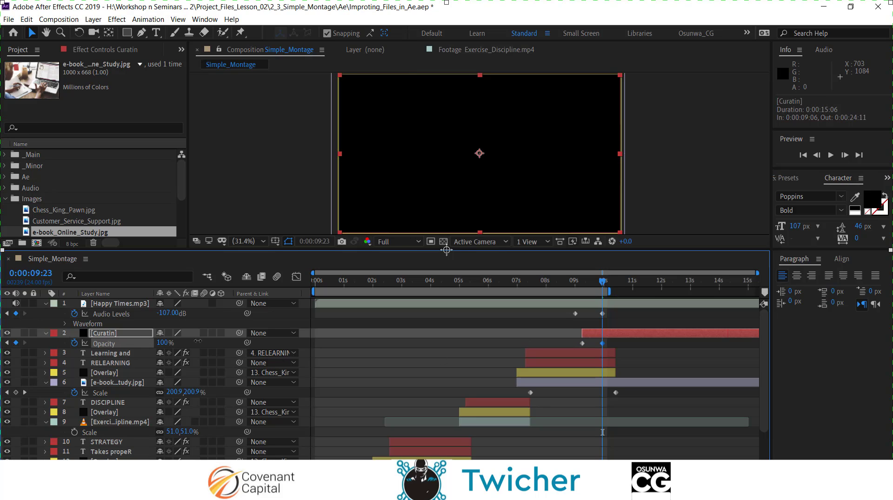
Step: Set the Happy Times.mp3 layer's audio levels keyframe at 0:00:09:23 to -40 dB
drag(604, 286, 575, 300)
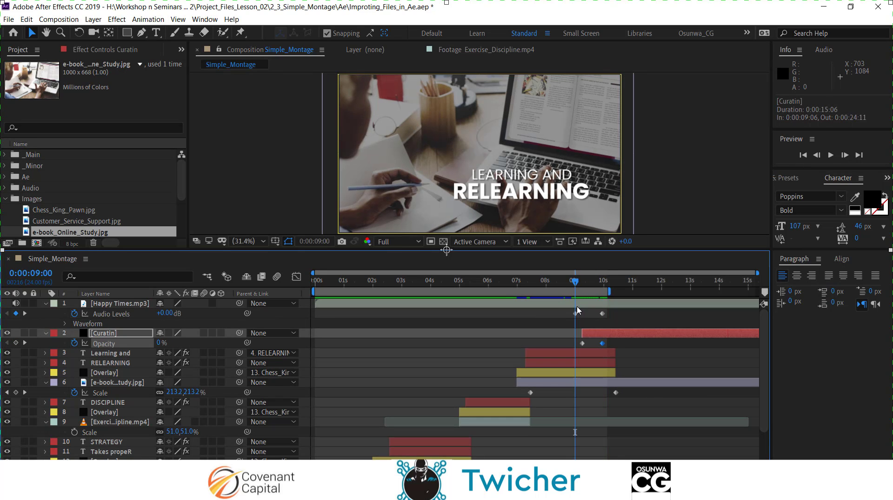
scroll(584, 309, up, 3)
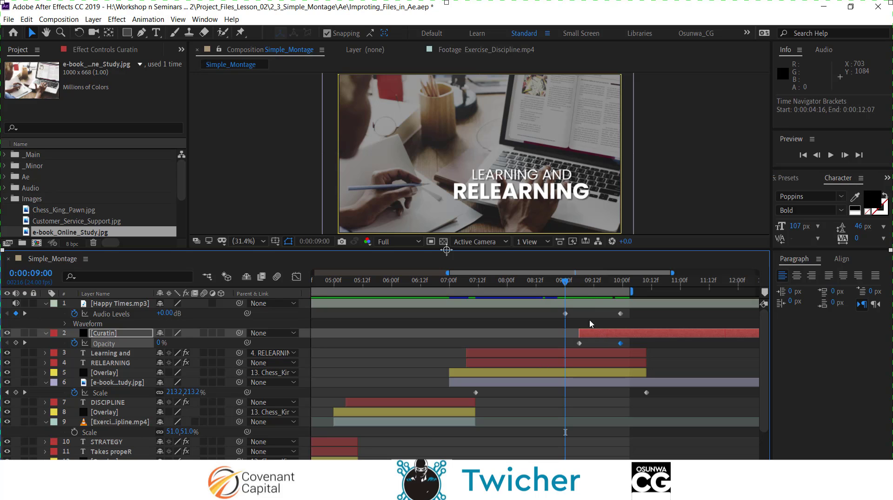
click(561, 307)
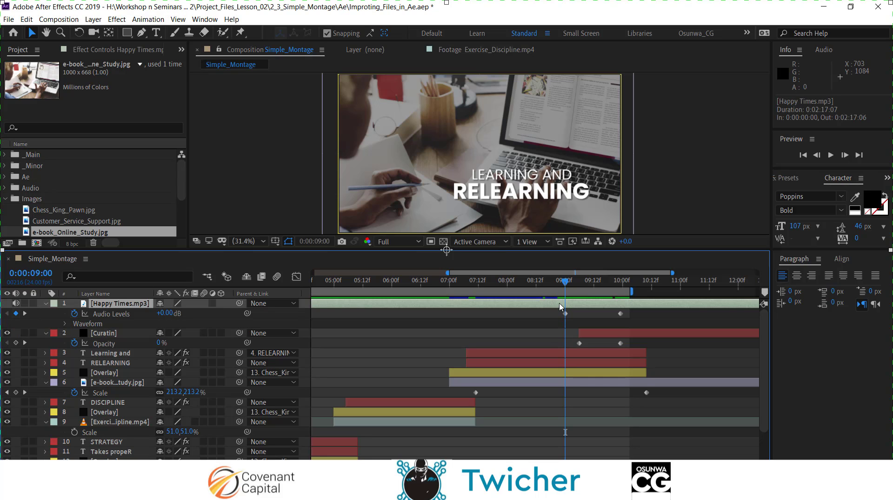
drag(566, 282, 621, 282)
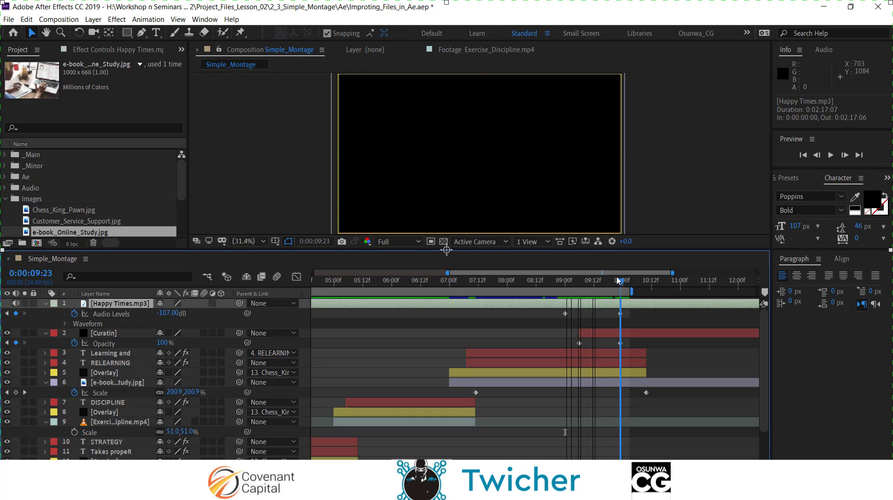
click(160, 313)
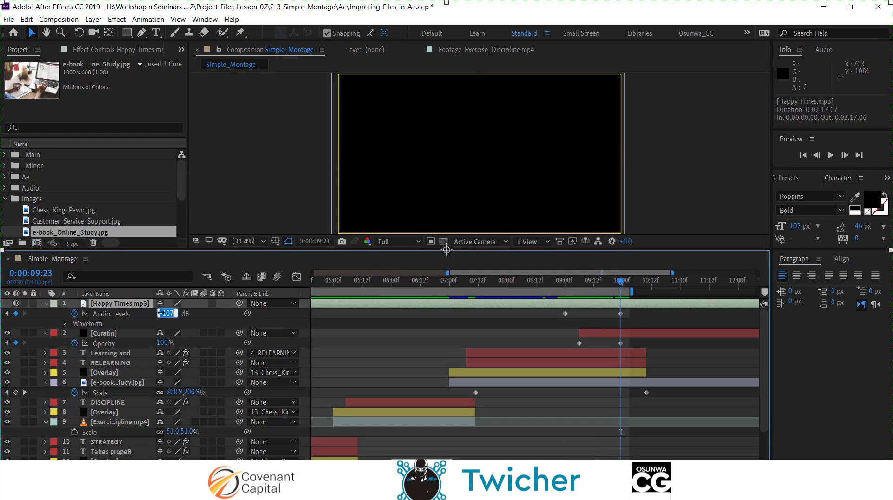
key(BackSpace)
text(0)
key(Return)
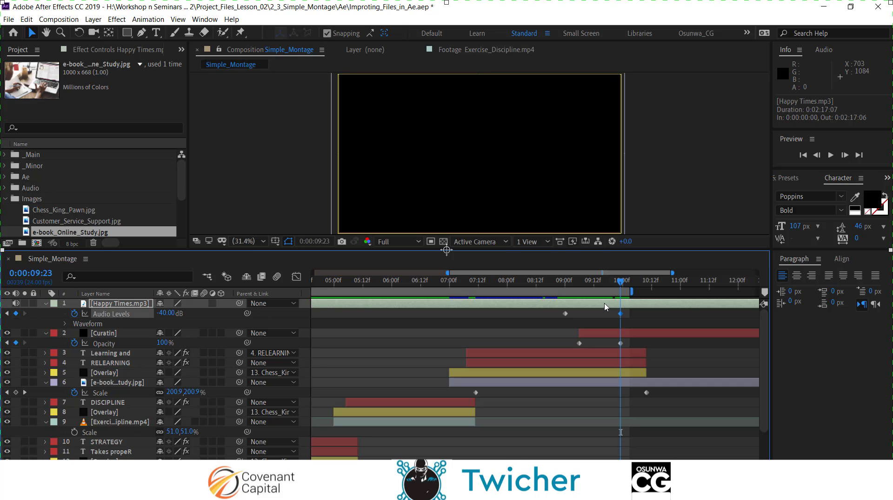
Step: Trim the ends of the Happy Times.mp3 and Curatin layers to 0:00:09:23
key(alt+bracketright)
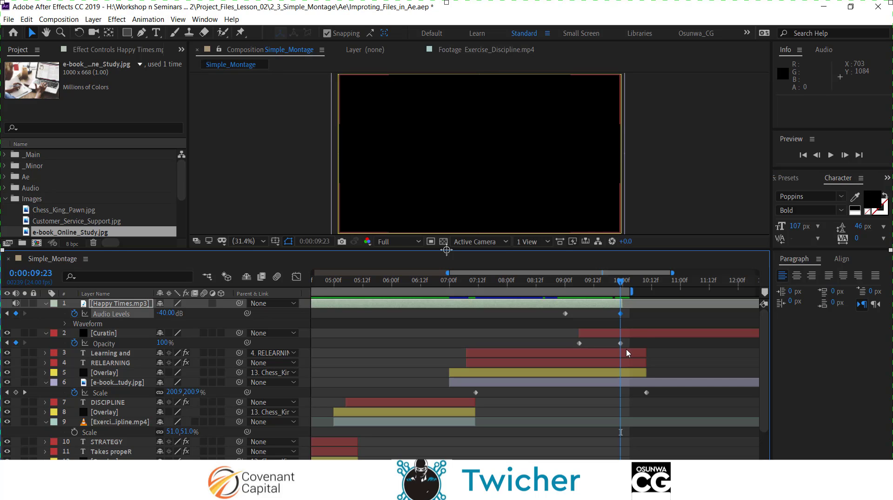
click(639, 335)
key(alt+bracketright)
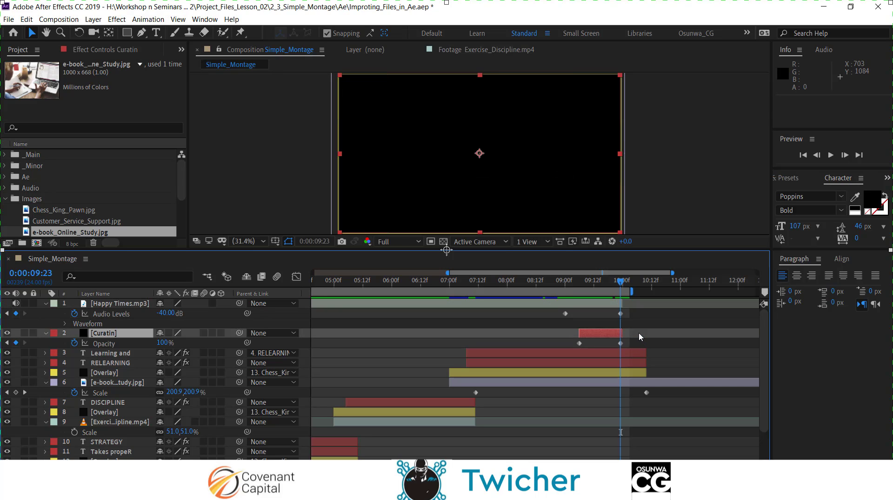
Step: Preview the montage in an enlarged composition viewer, and replay the closing fade from 0:00:09:01
key(minus)
key(space)
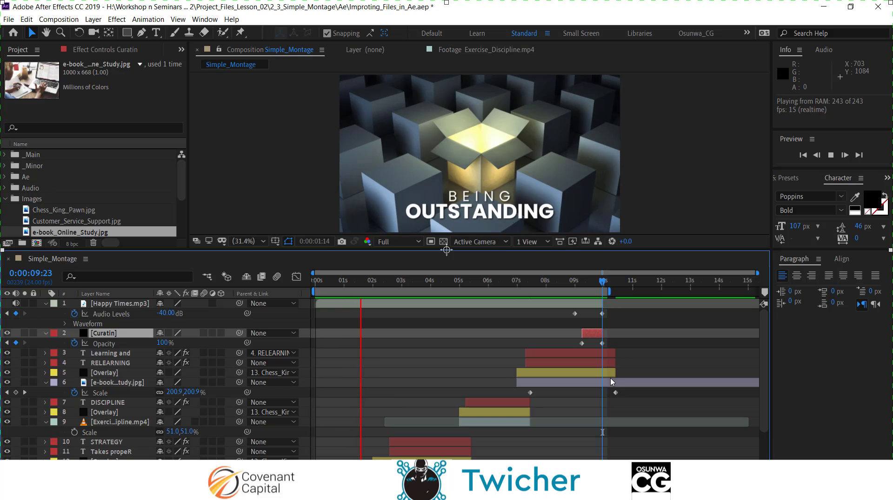
key(space)
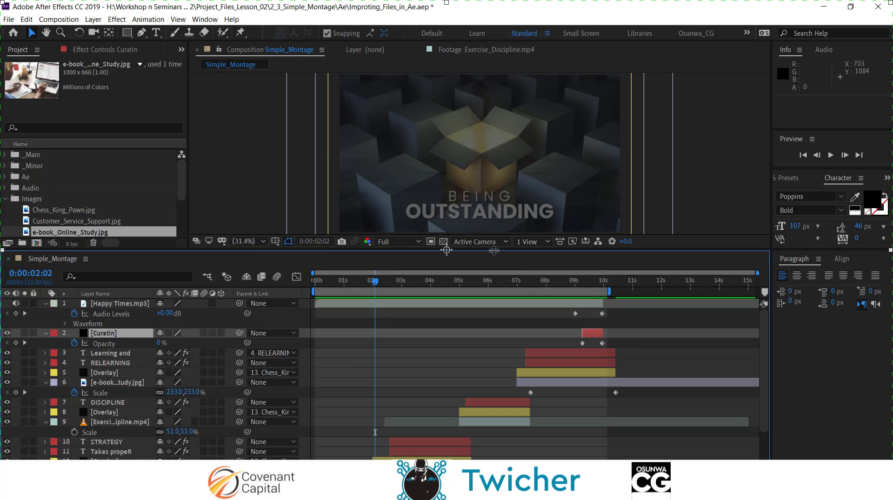
drag(493, 250, 495, 316)
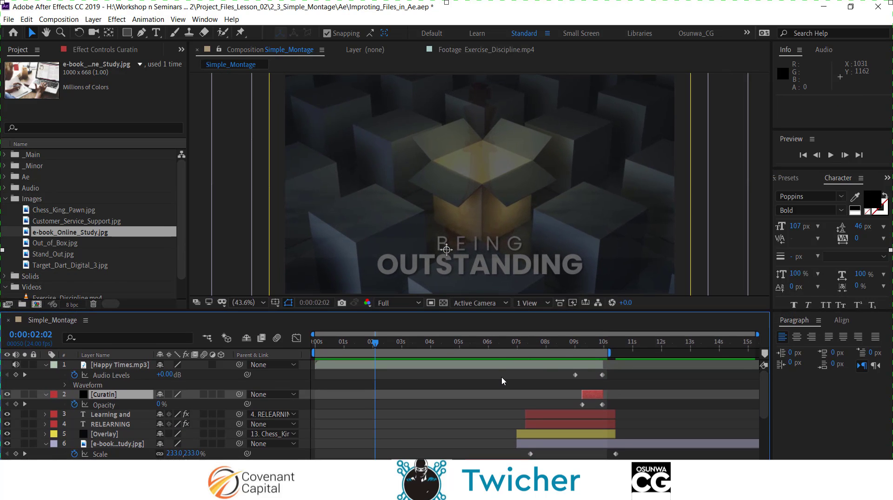
key(space)
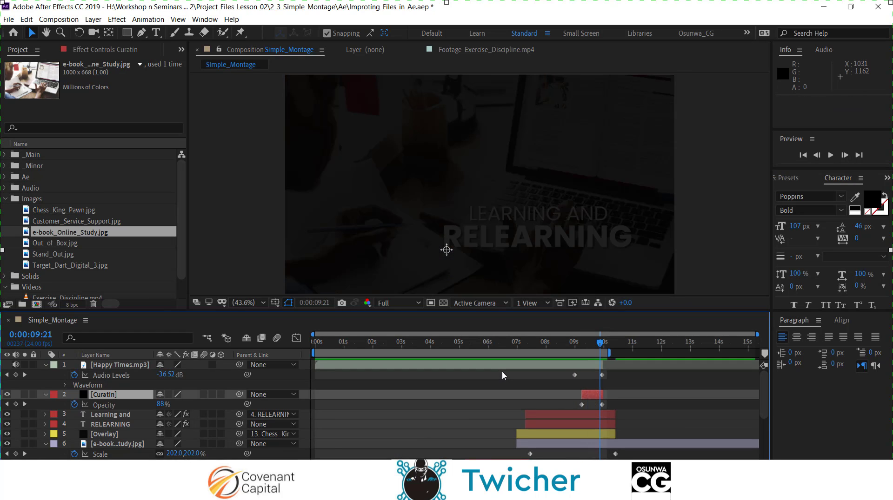
key(space)
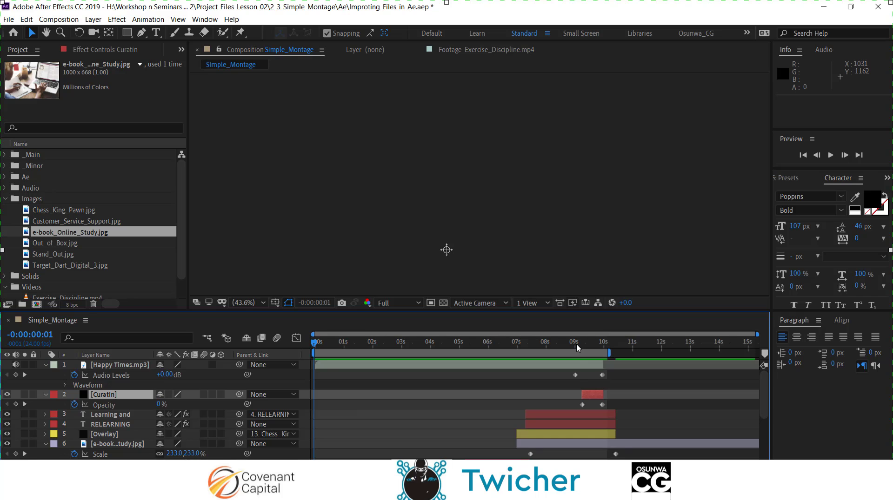
click(576, 348)
key(space)
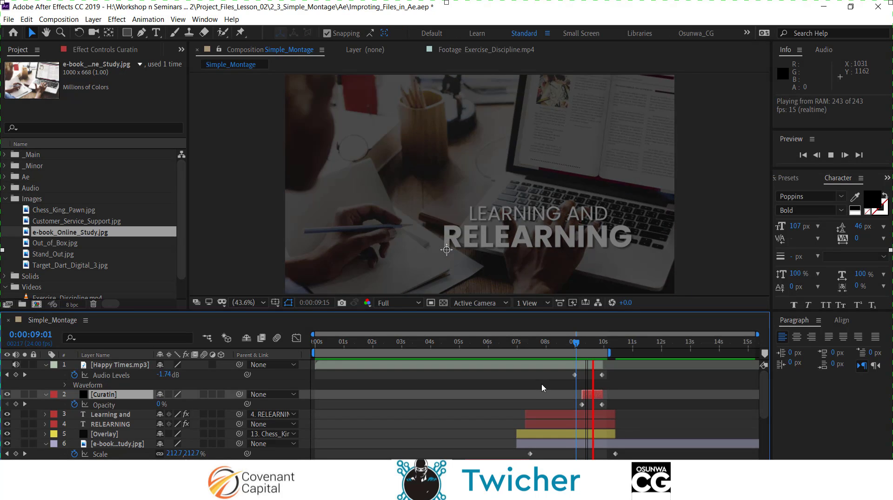
key(space)
Step: Change the Happy Times.mp3 audio levels at 0:00:09:23 to -30 dB
drag(599, 349, 603, 348)
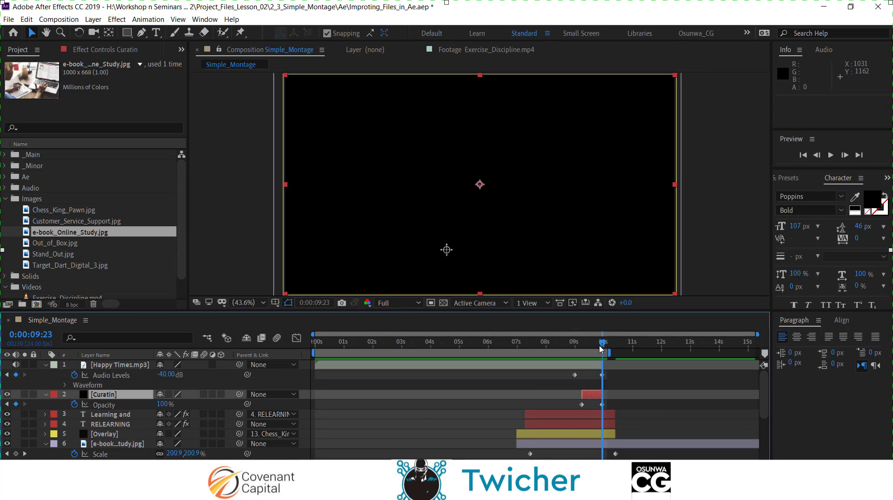
click(163, 375)
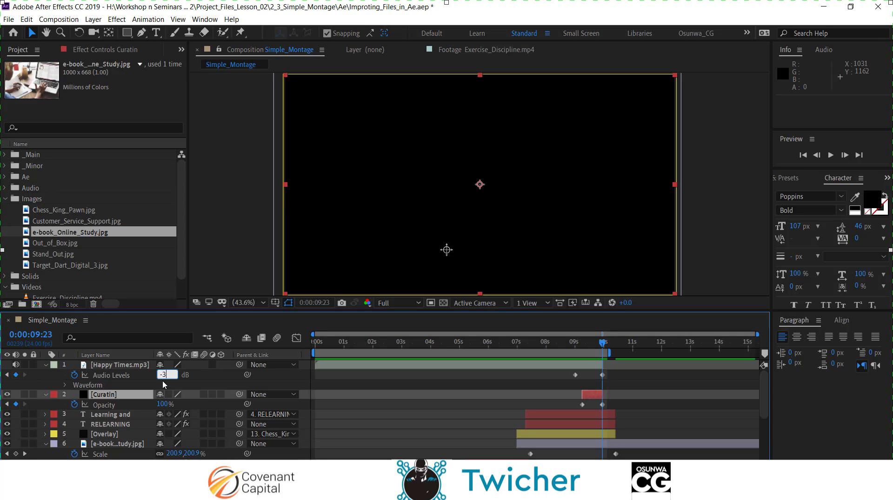
key(Return)
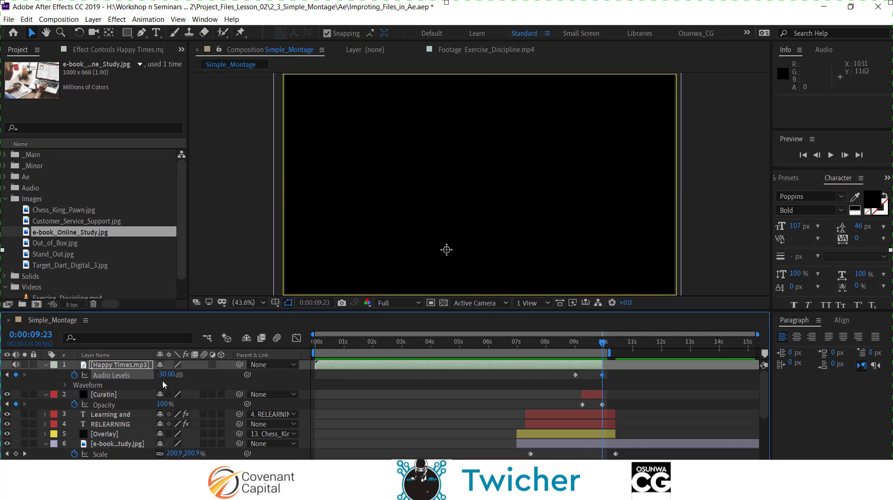
Step: Play the ending from 0:00:08:20 to check the music fade, and scrub back to 0:00:09:02
drag(605, 348, 570, 354)
key(space)
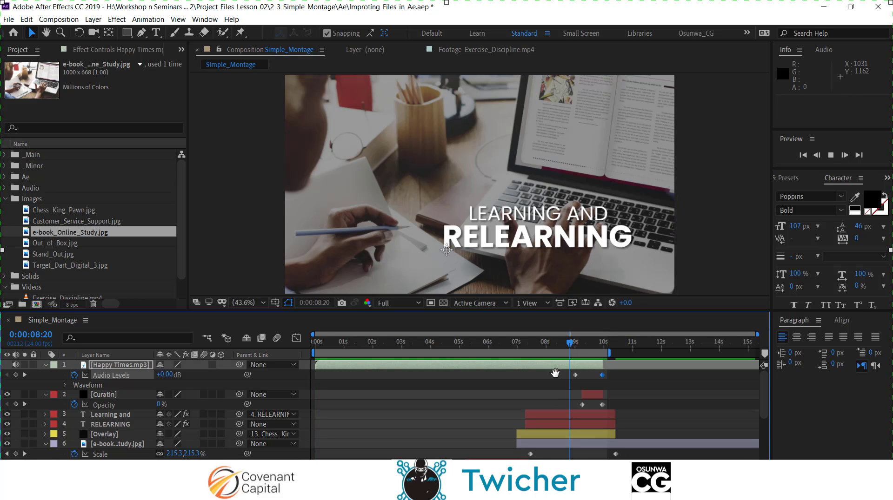
key(space)
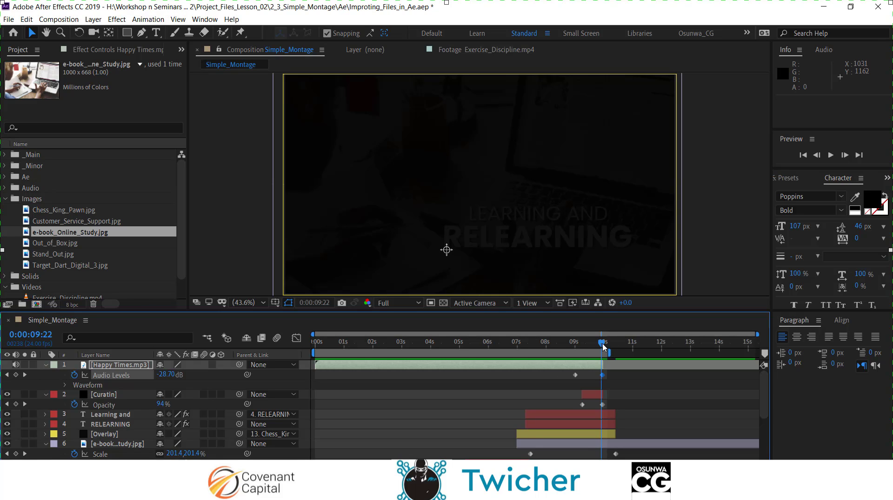
drag(602, 344, 579, 349)
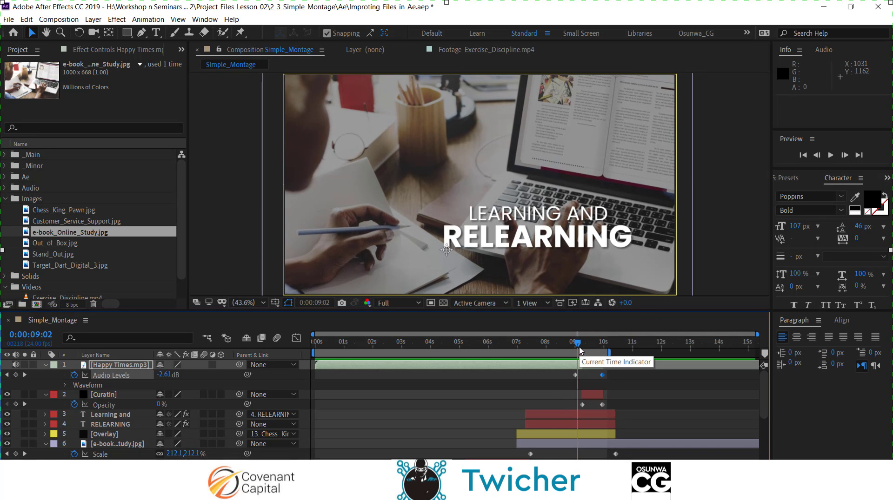